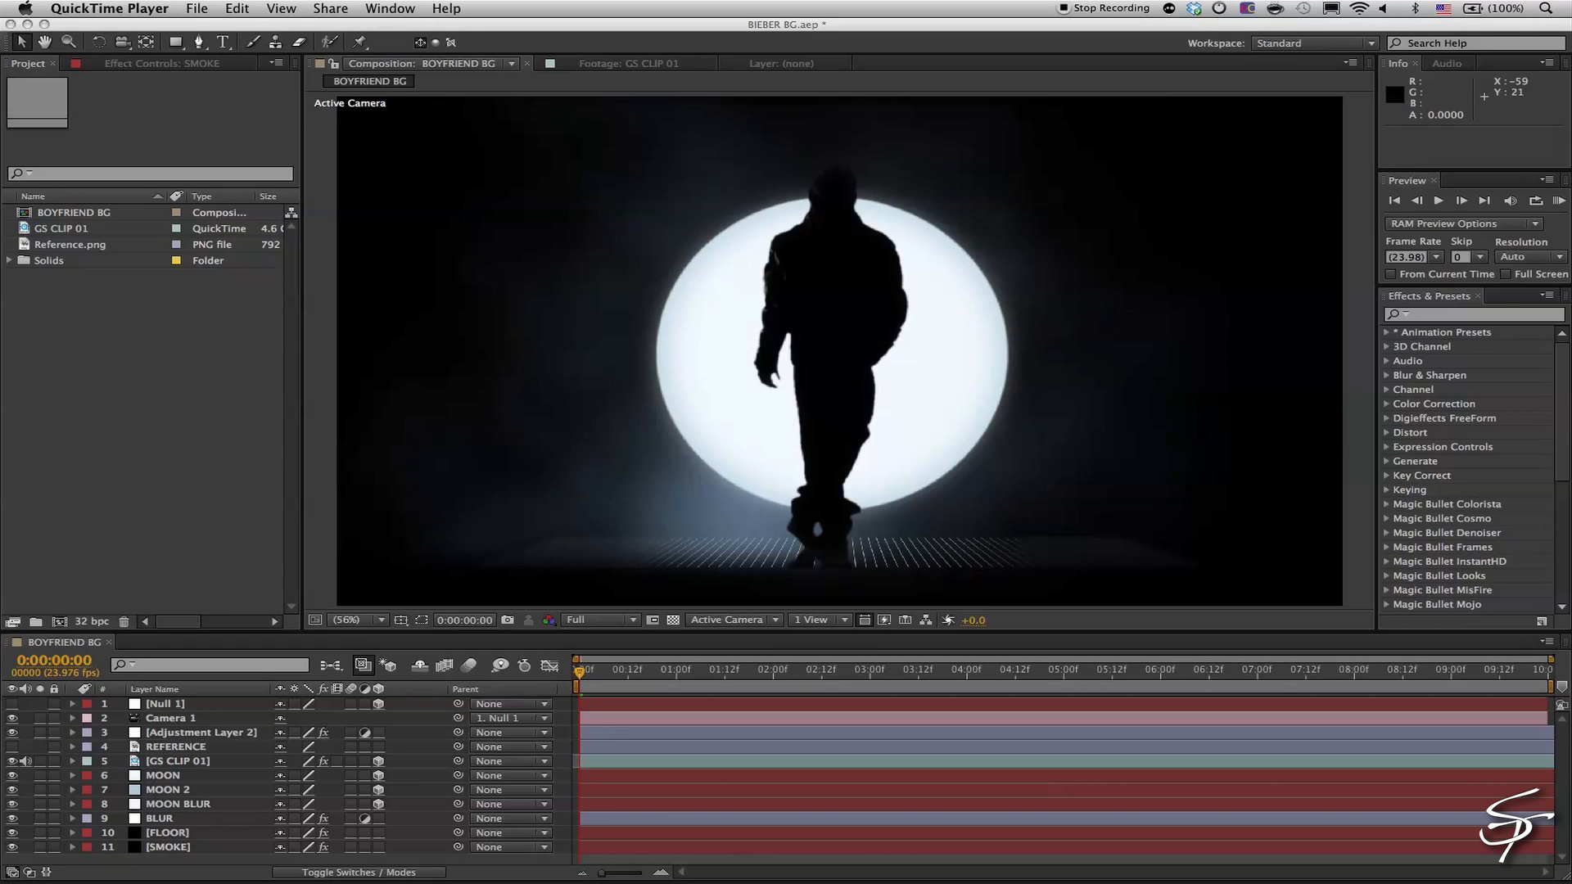
Create a new 1920 × 1080 composition at 23.976 fps with a 10-second duration
click(59, 621)
drag(516, 92, 715, 174)
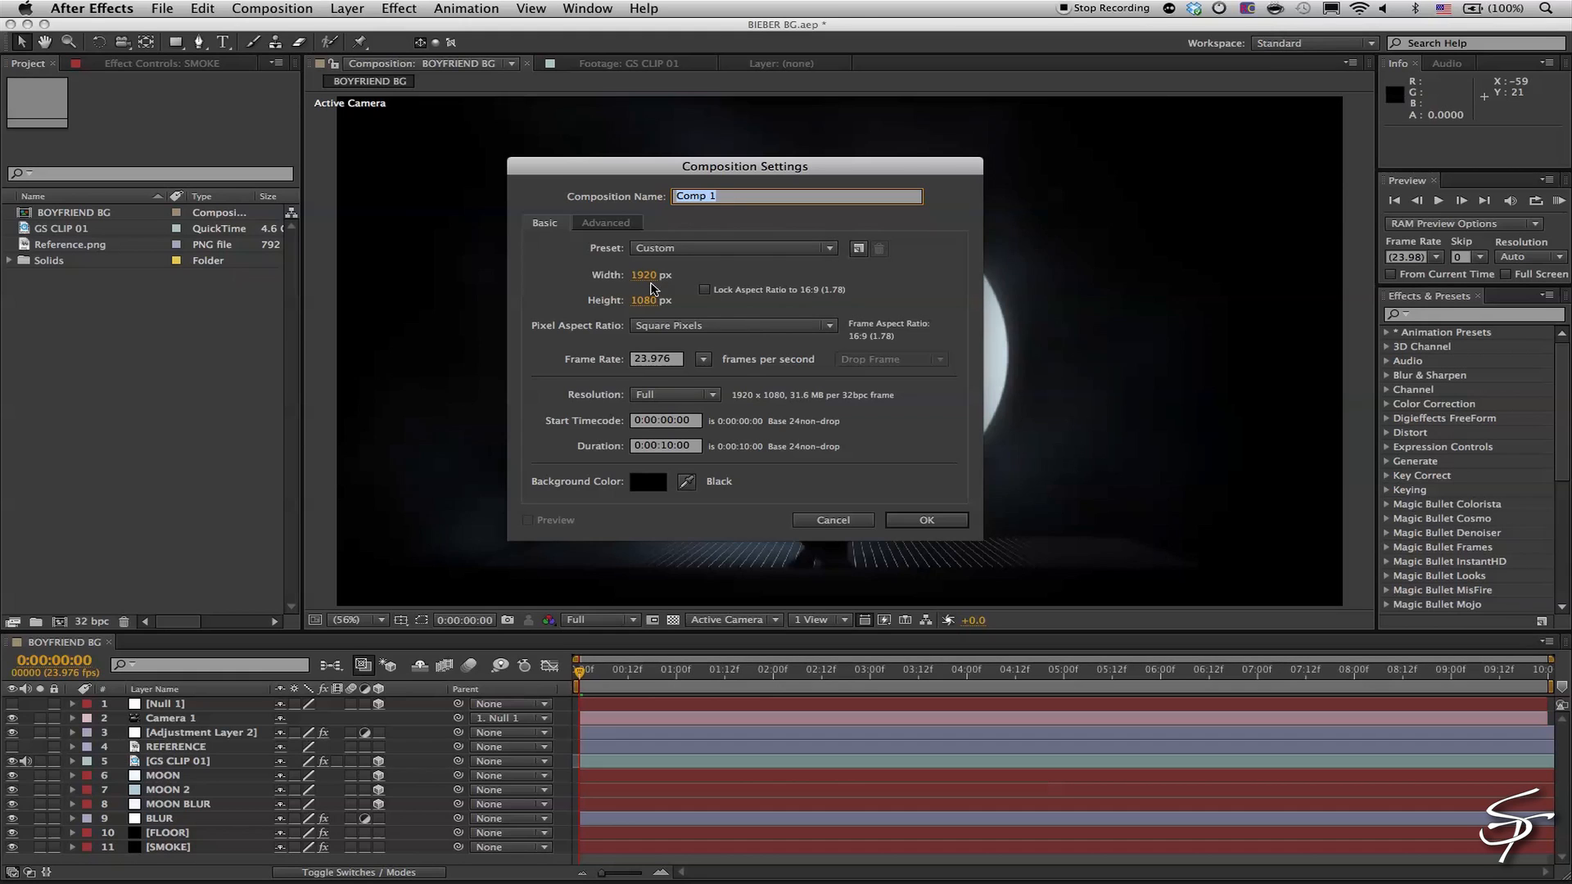
click(925, 520)
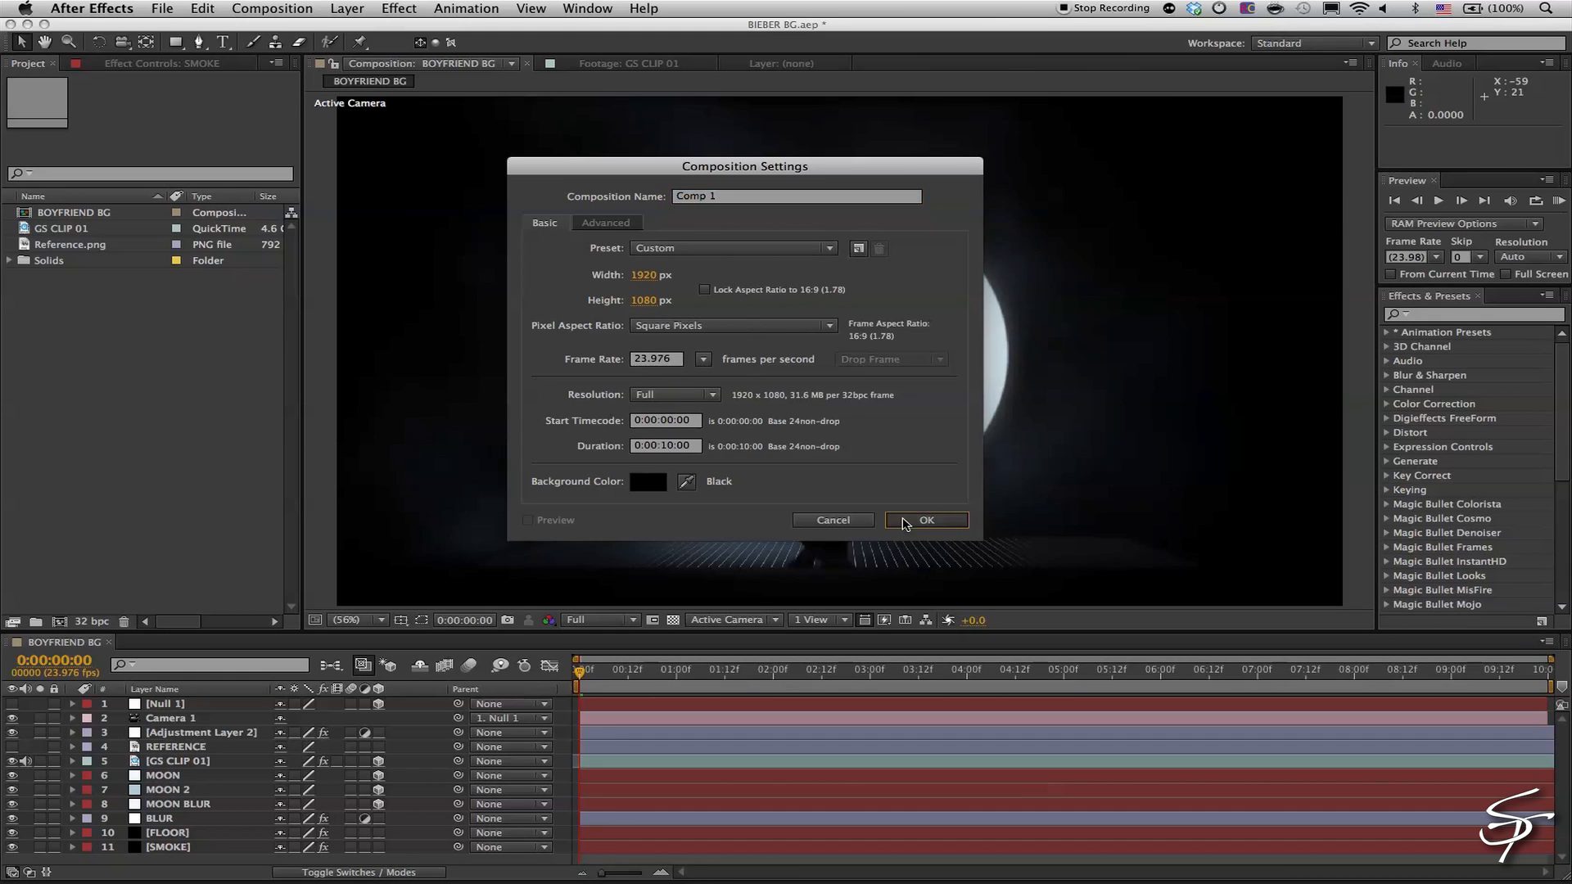
Add a black solid layer named FLOOR at the full composition size
click(347, 8)
mouse_move(364, 30)
click(583, 46)
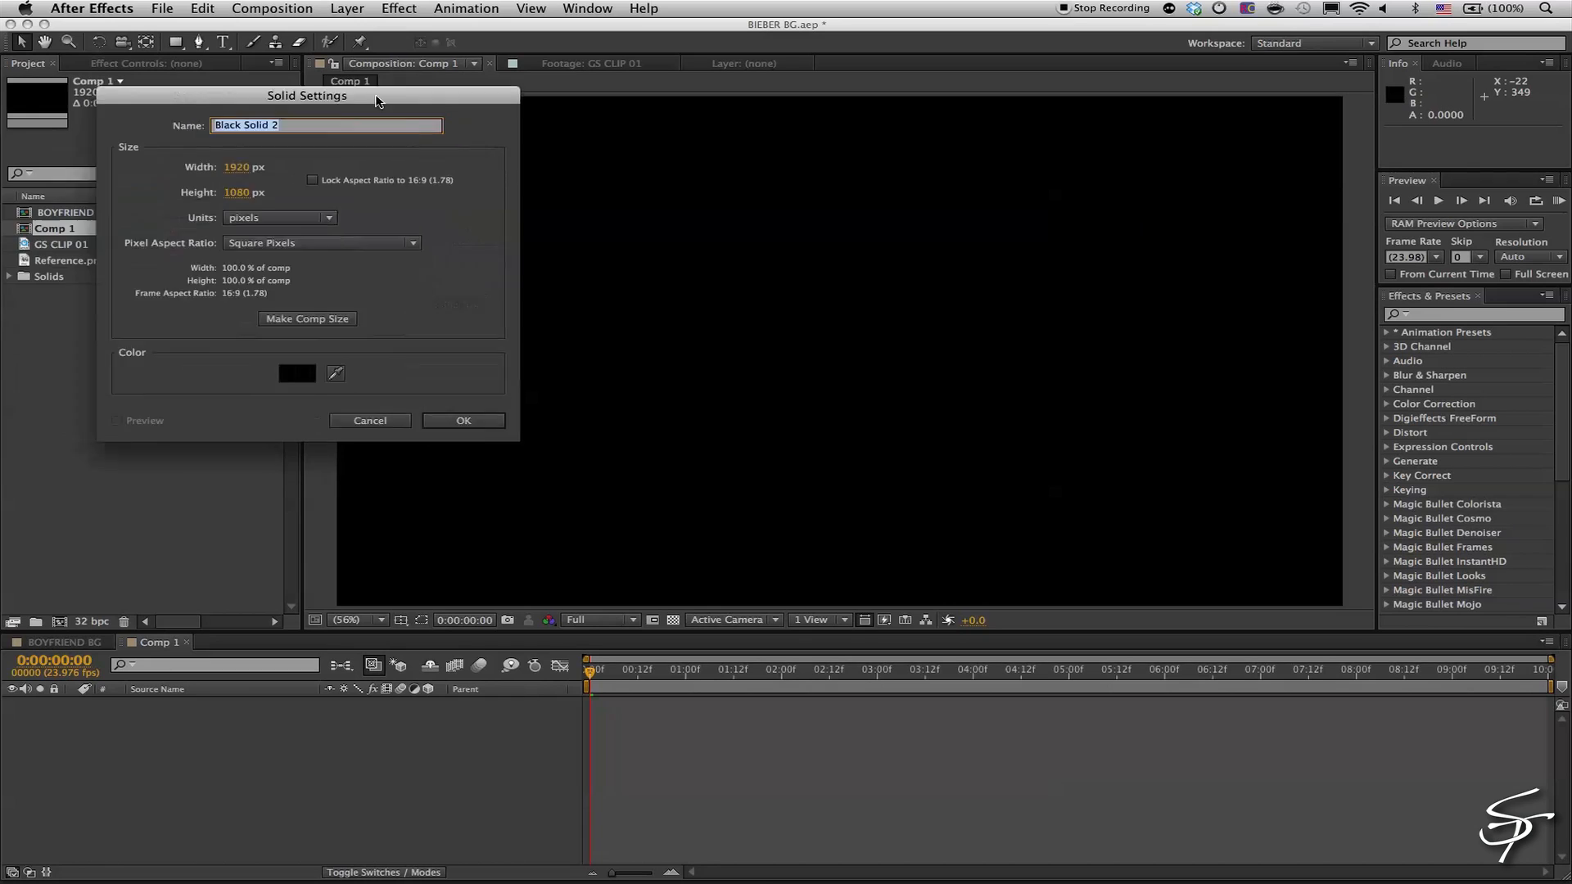
click(746, 378)
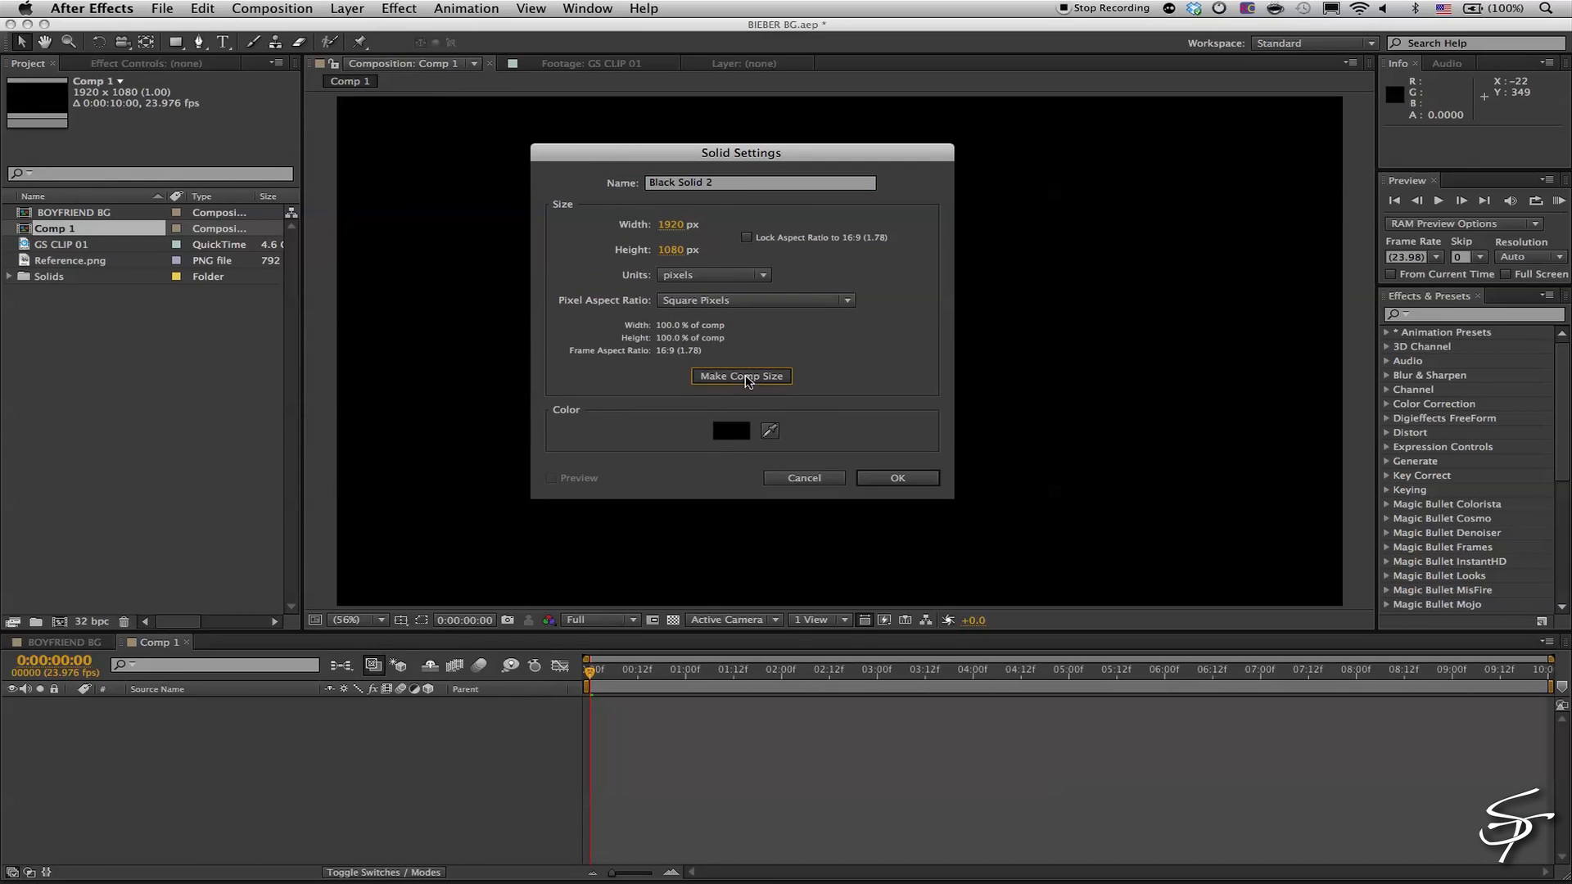
click(746, 184)
text(FLOOR)
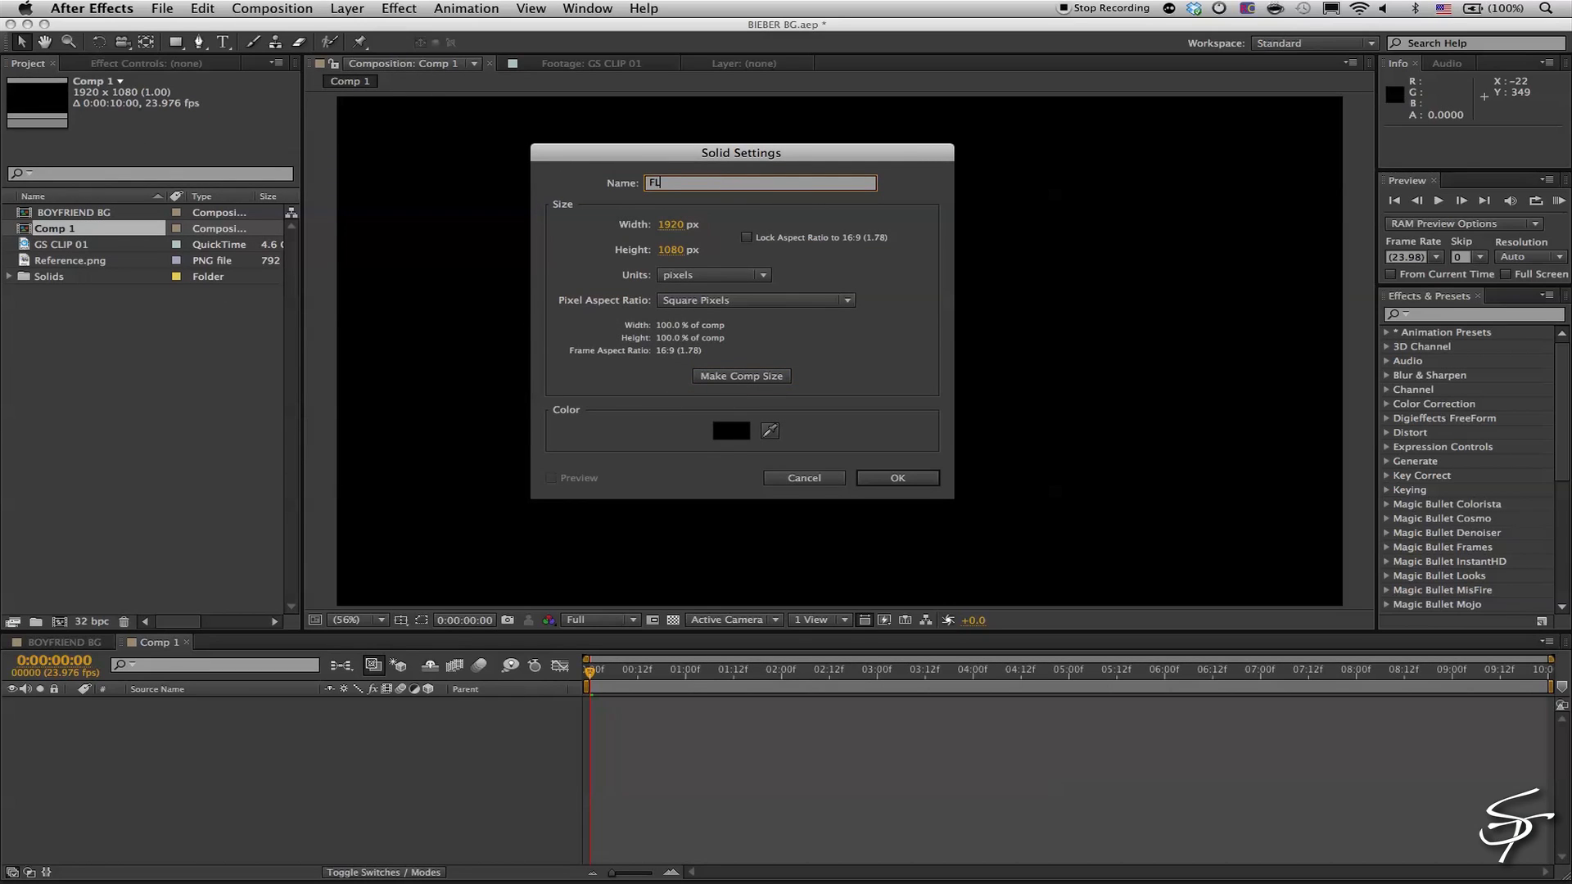
click(897, 477)
Apply the Trapcode Form effect to the FLOOR solid
scroll(1464, 375, down, 5)
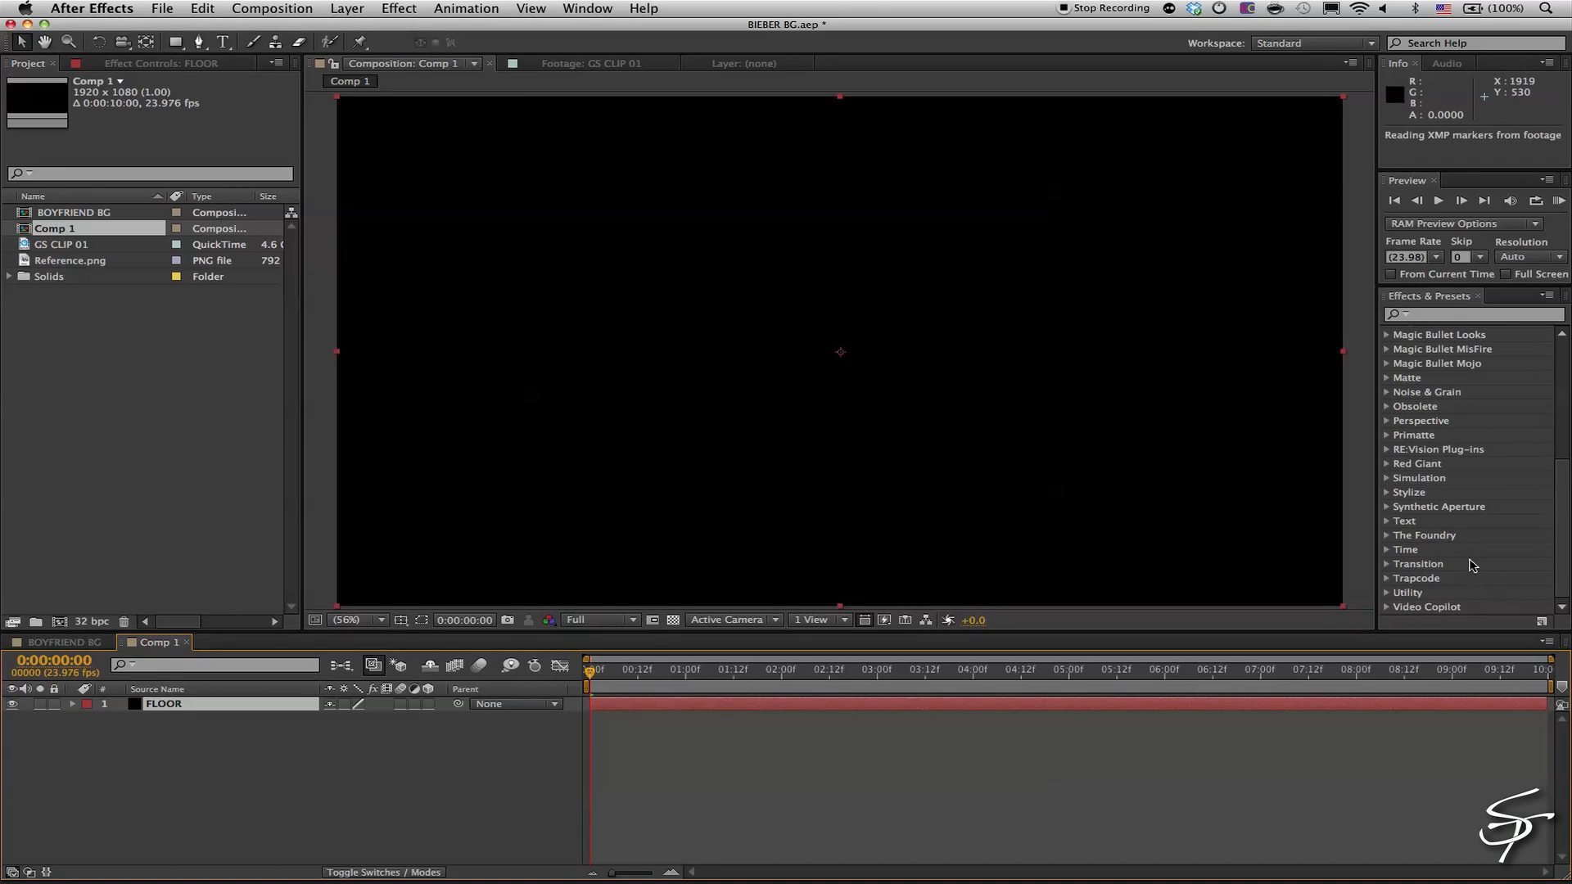
click(1413, 578)
drag(1420, 495, 696, 545)
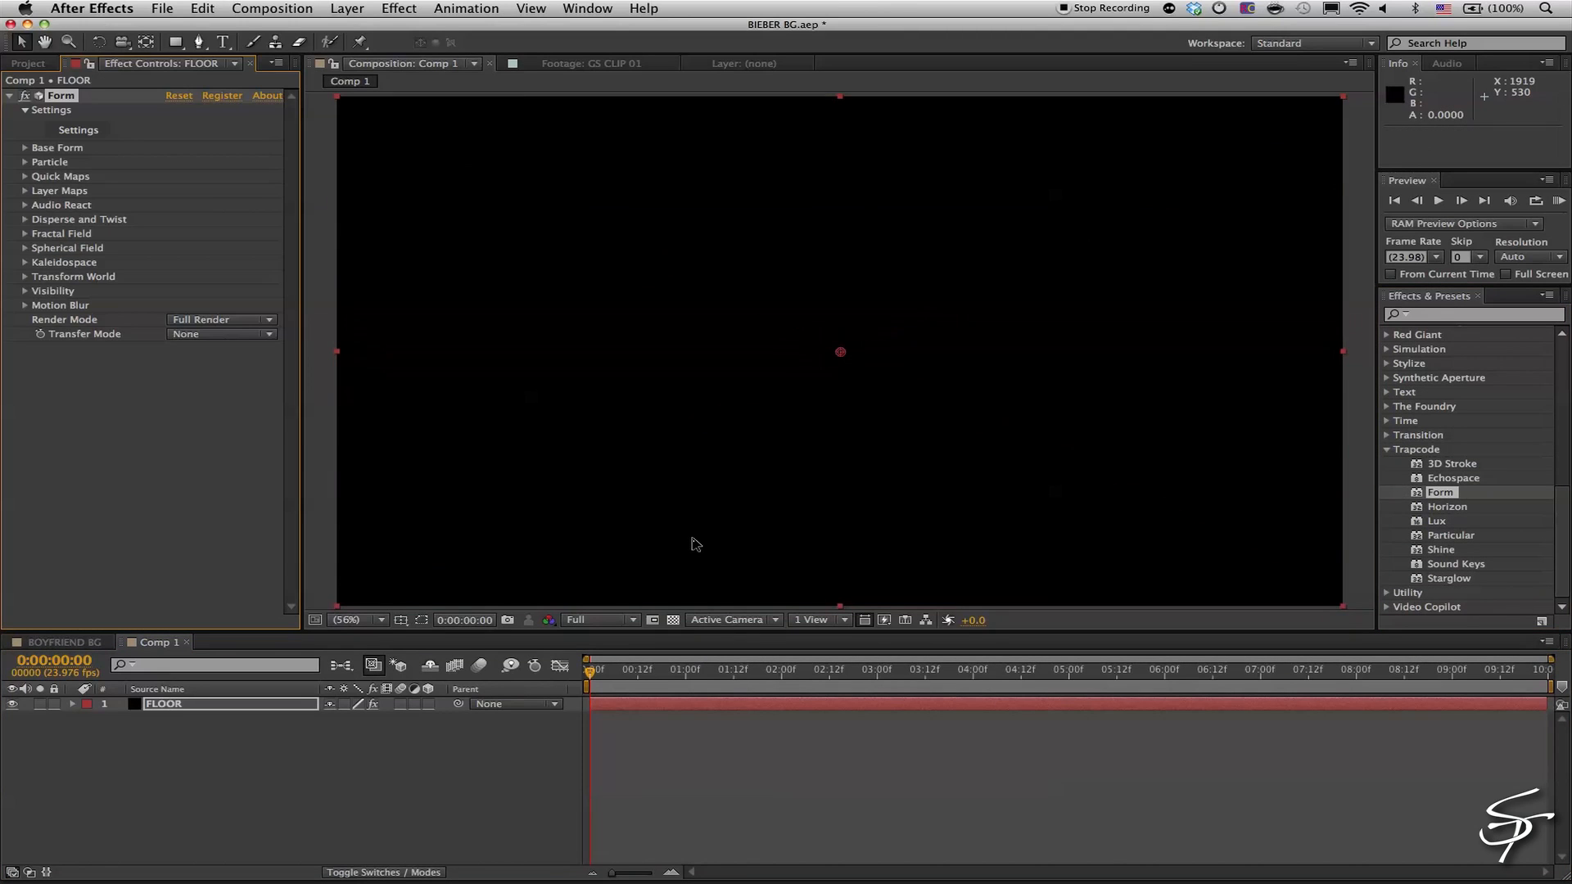
Set Form's base grid to 1 particle in Z, with Size X 1920 and Size Y 1080
click(24, 149)
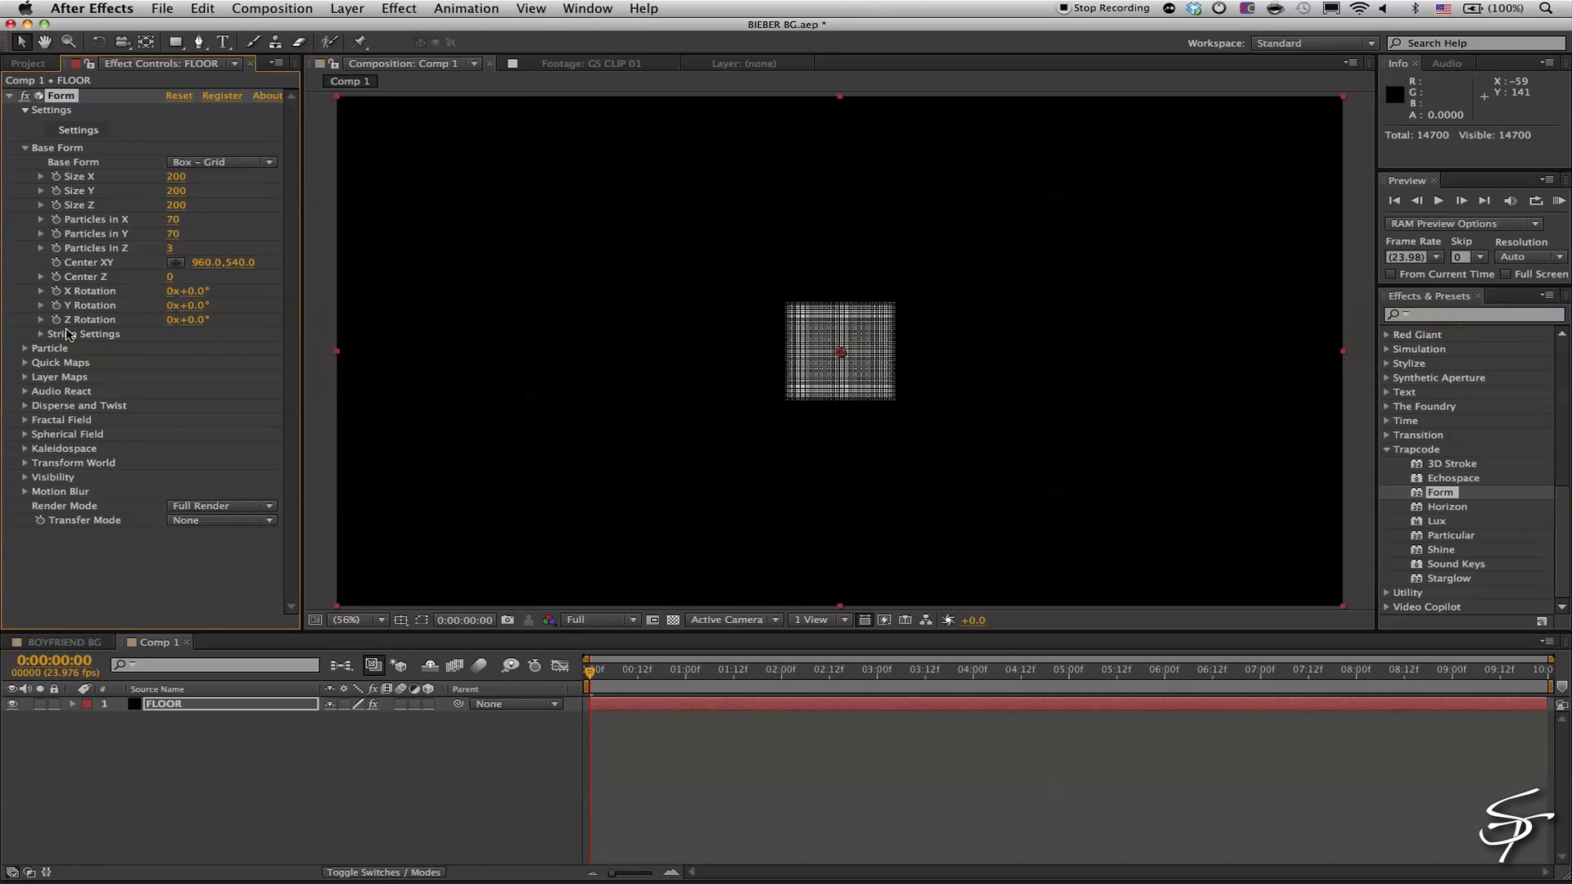
click(172, 248)
text(1)
key(Return)
click(175, 177)
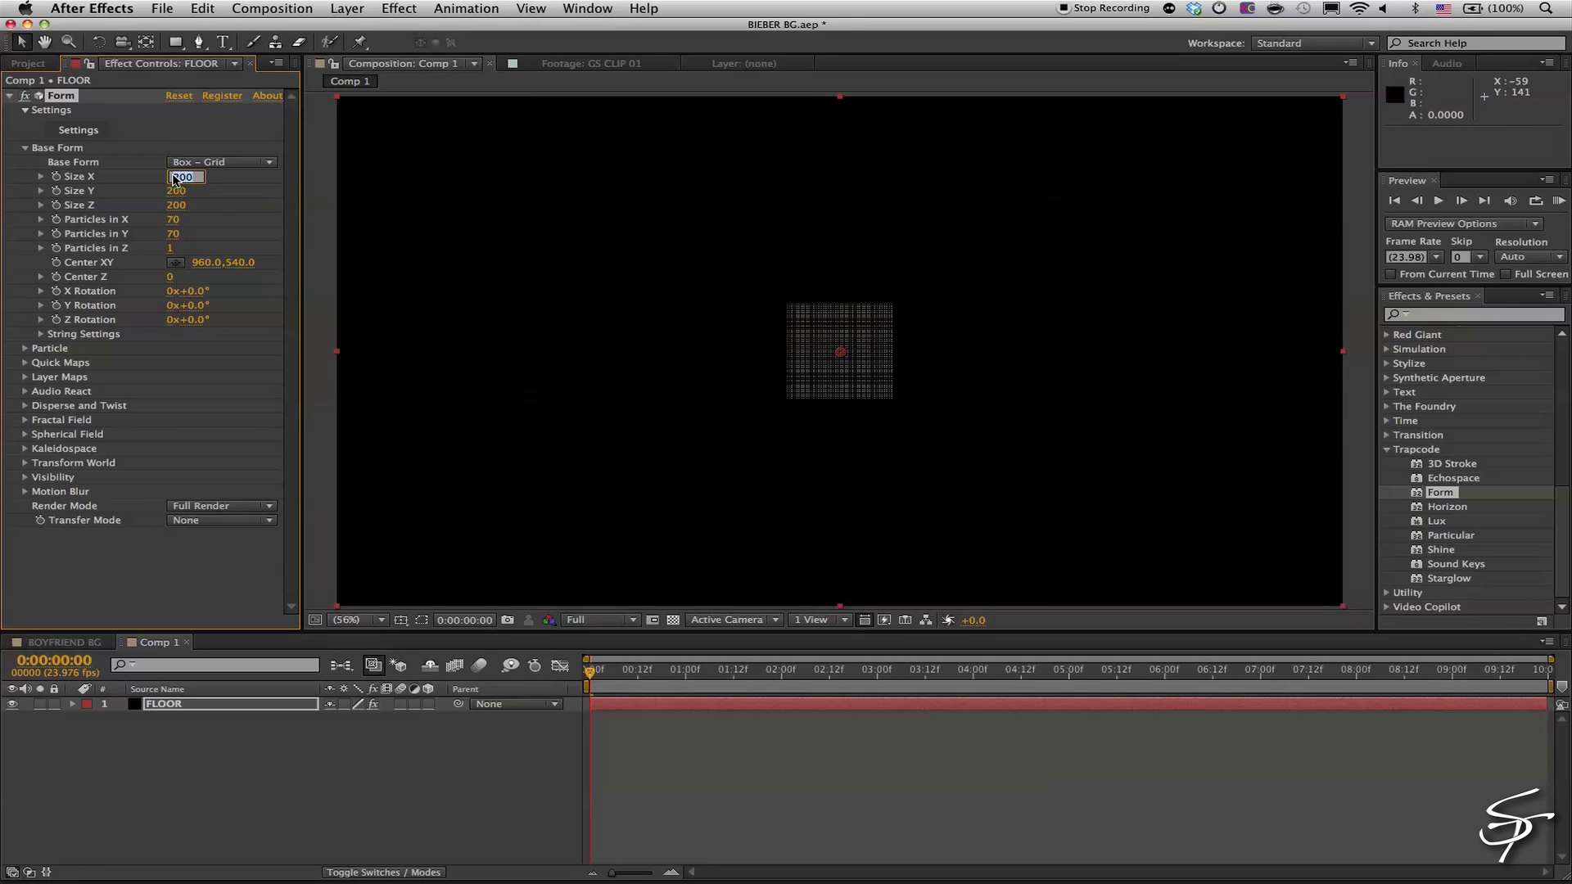
key(Return)
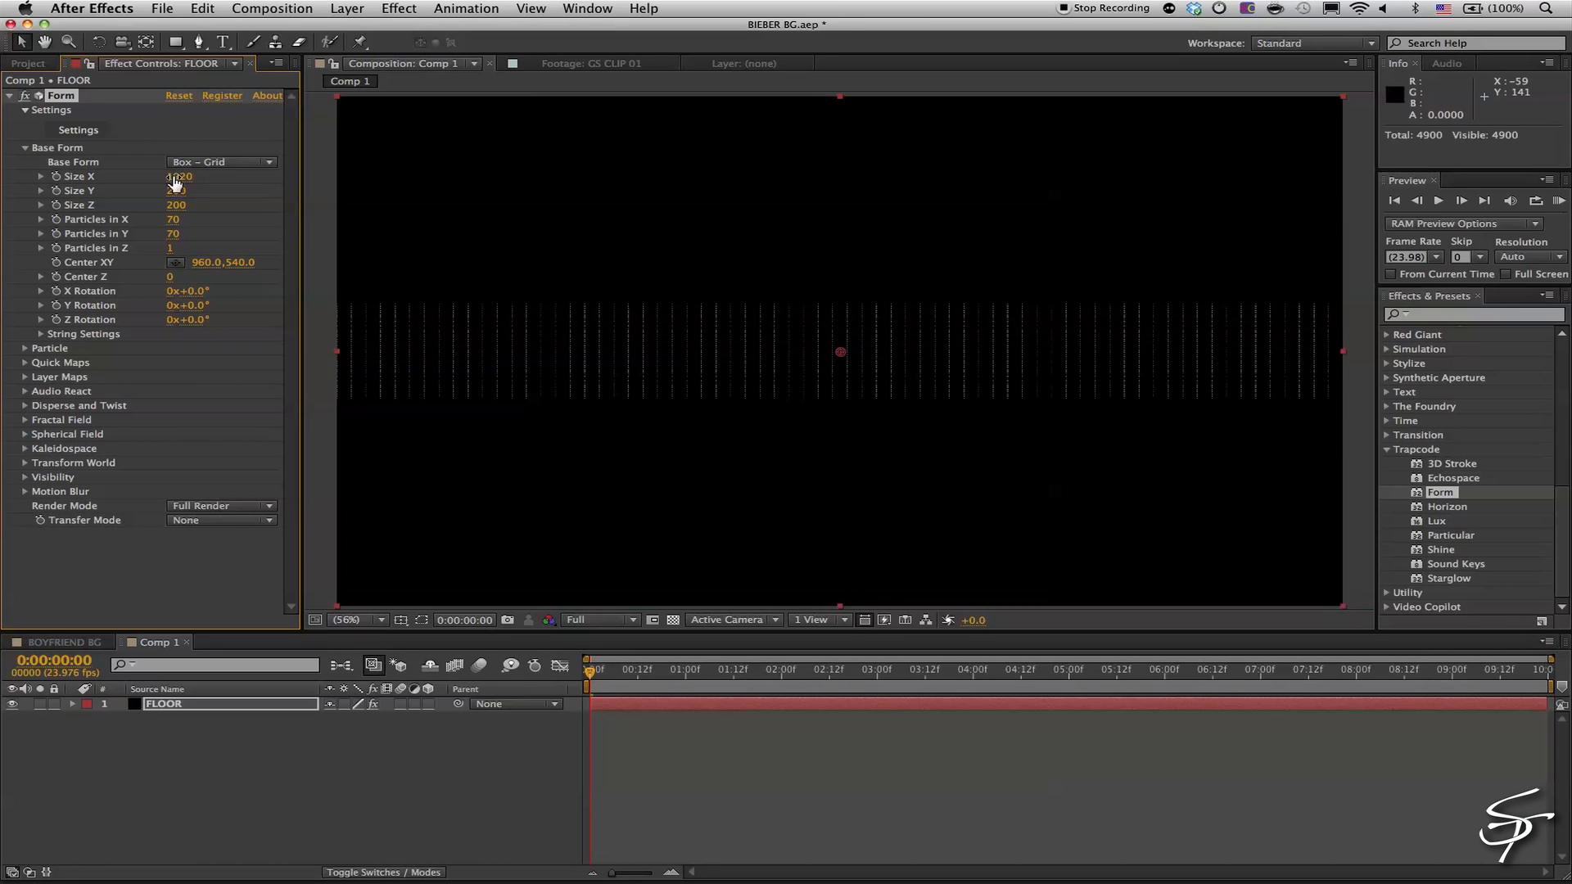
click(179, 190)
key(Return)
Lay the particle grid flat with a 90° X Rotation and lower its Center XY to 960, 883
drag(198, 291, 286, 295)
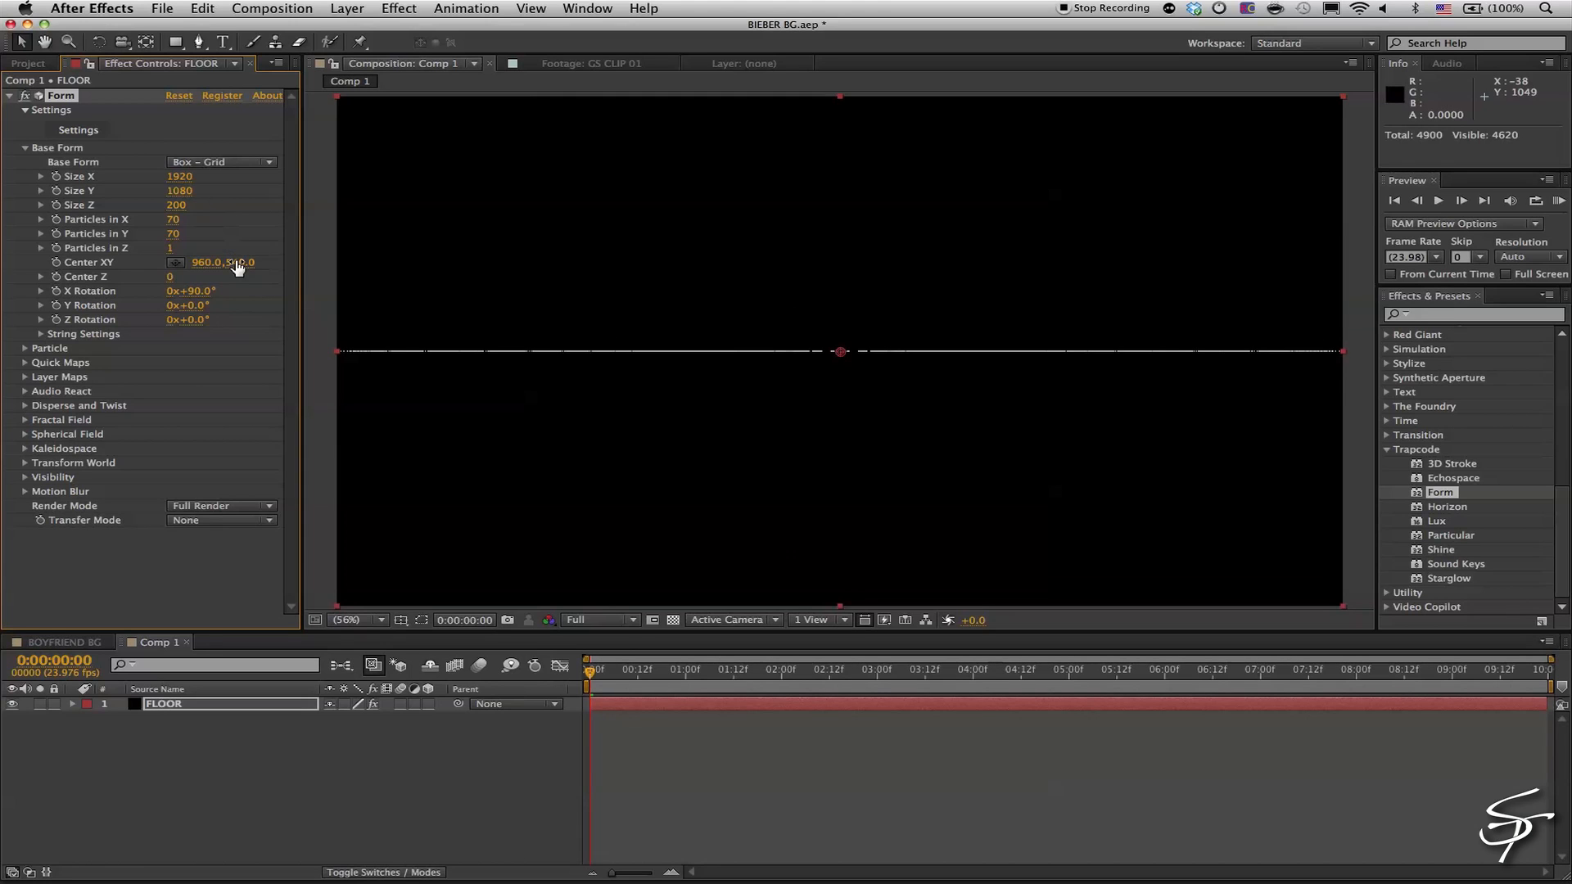
drag(402, 255, 554, 273)
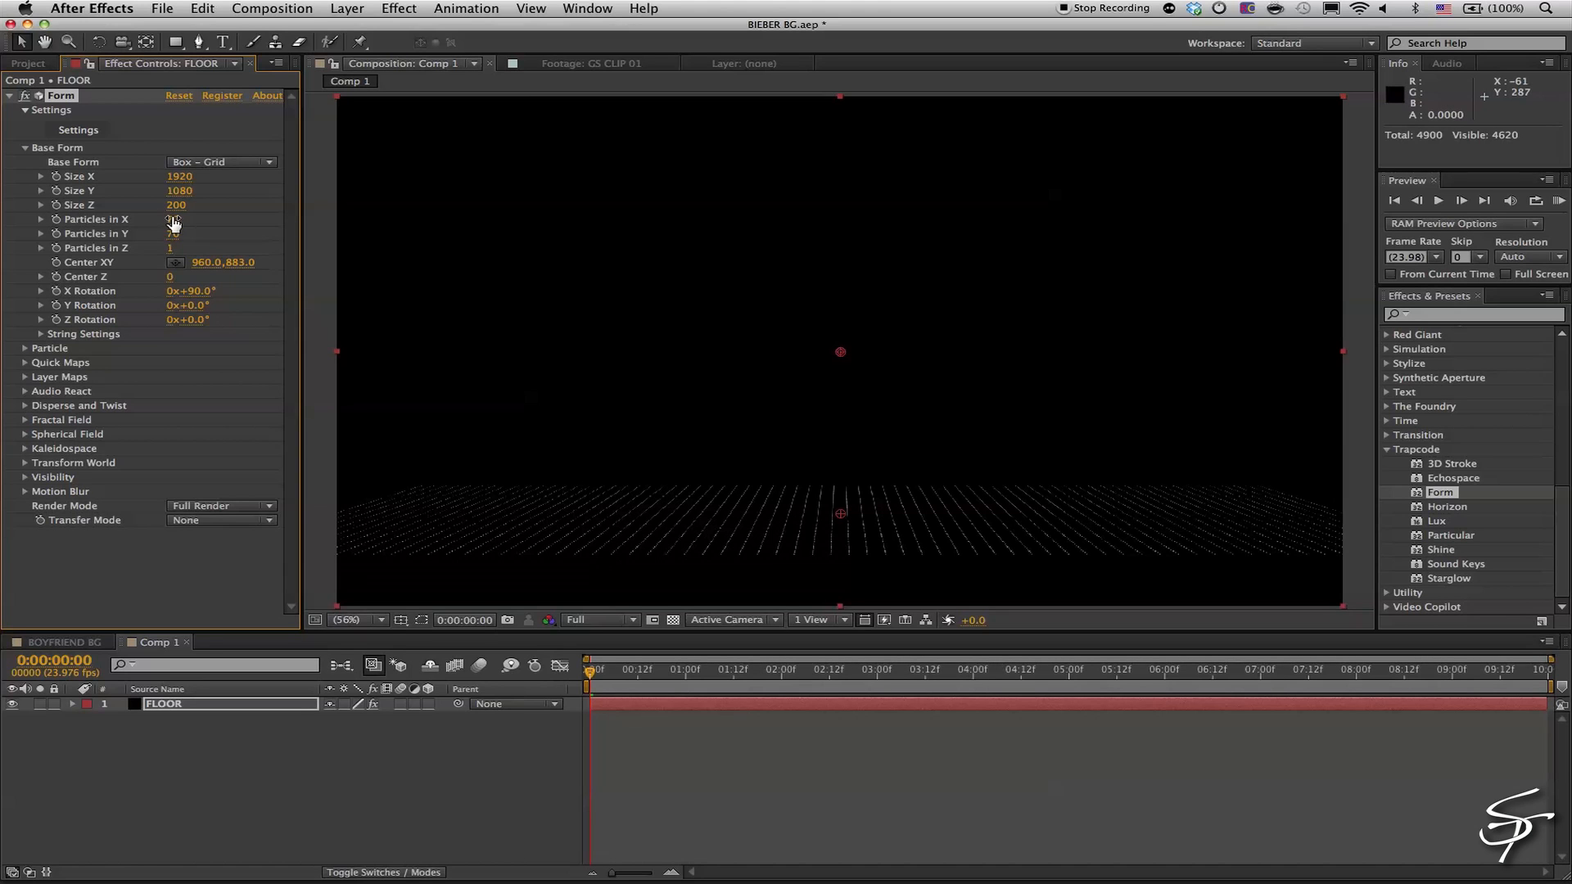
Try a denser floor grid by raising Particles in X to 277, and undo the change
drag(208, 216, 386, 234)
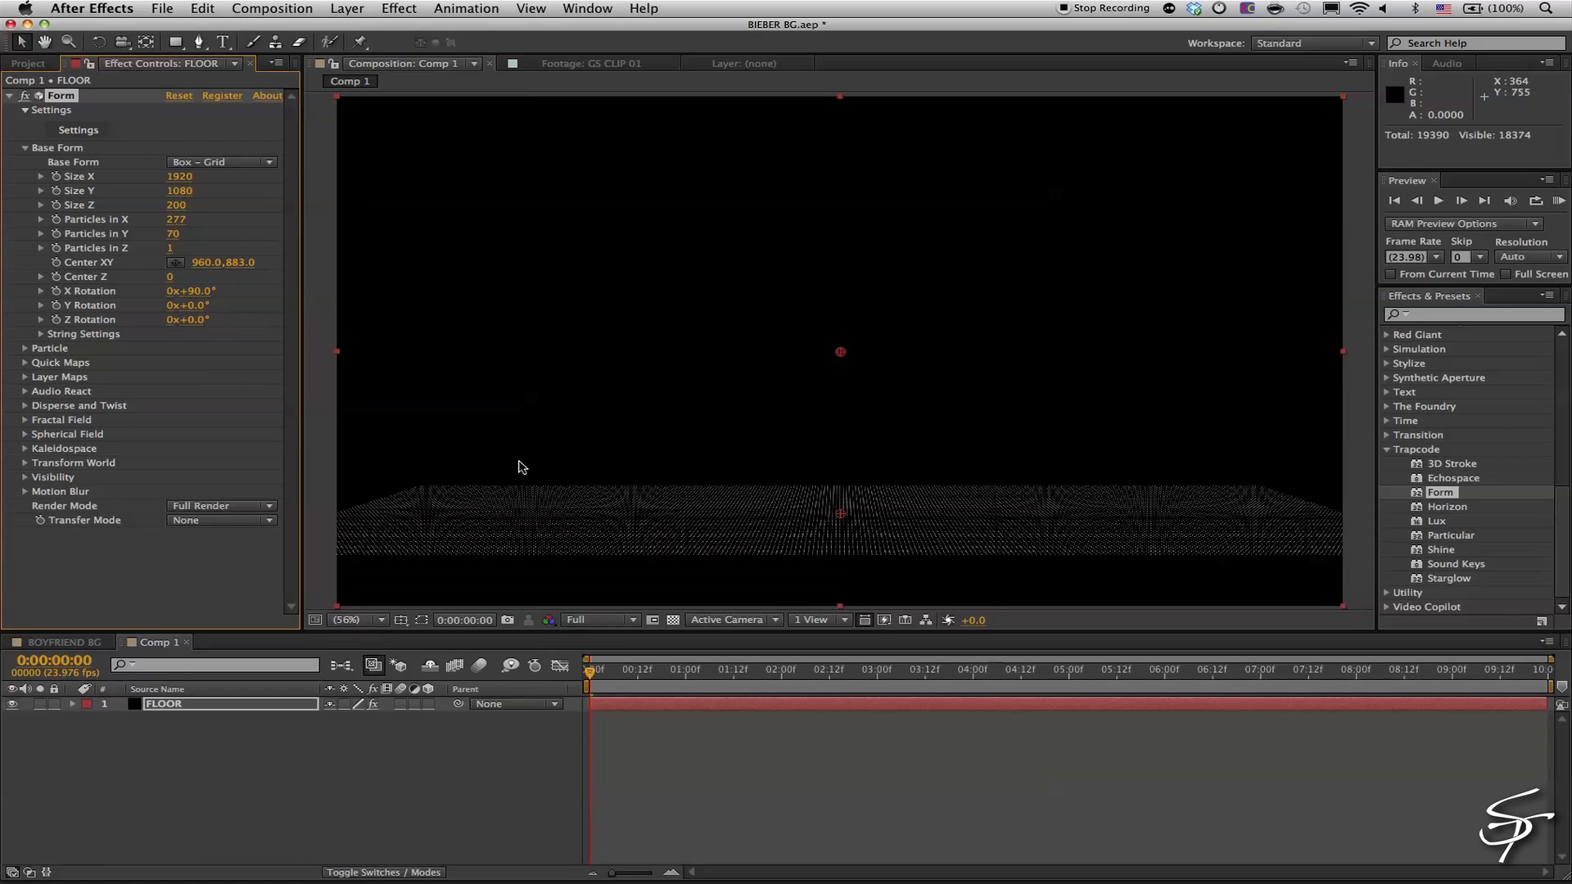
key(super+z)
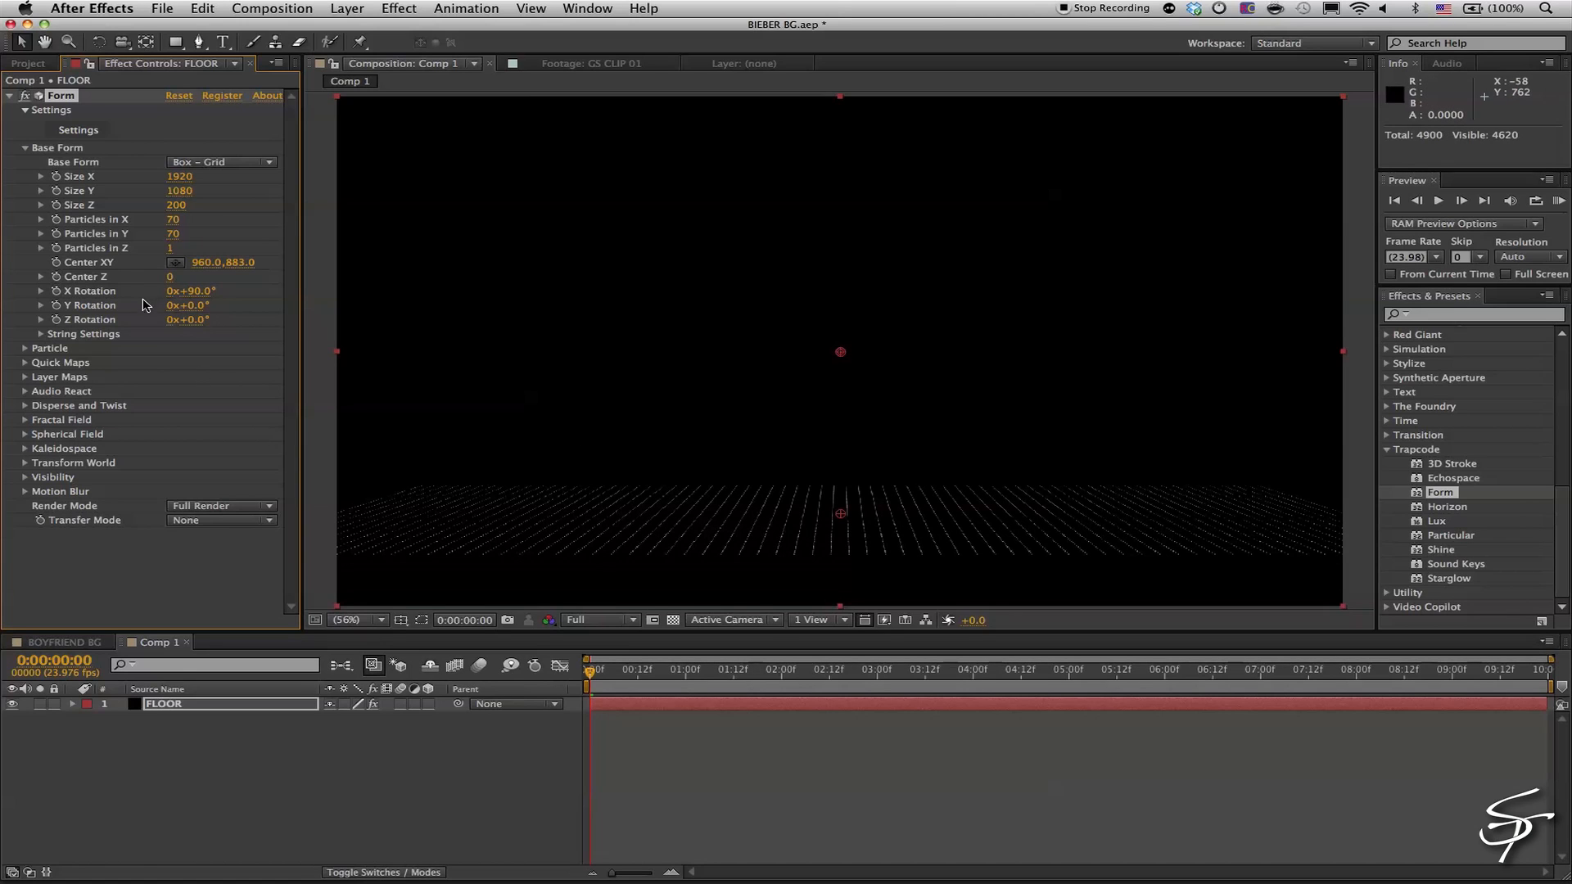
drag(211, 235, 185, 259)
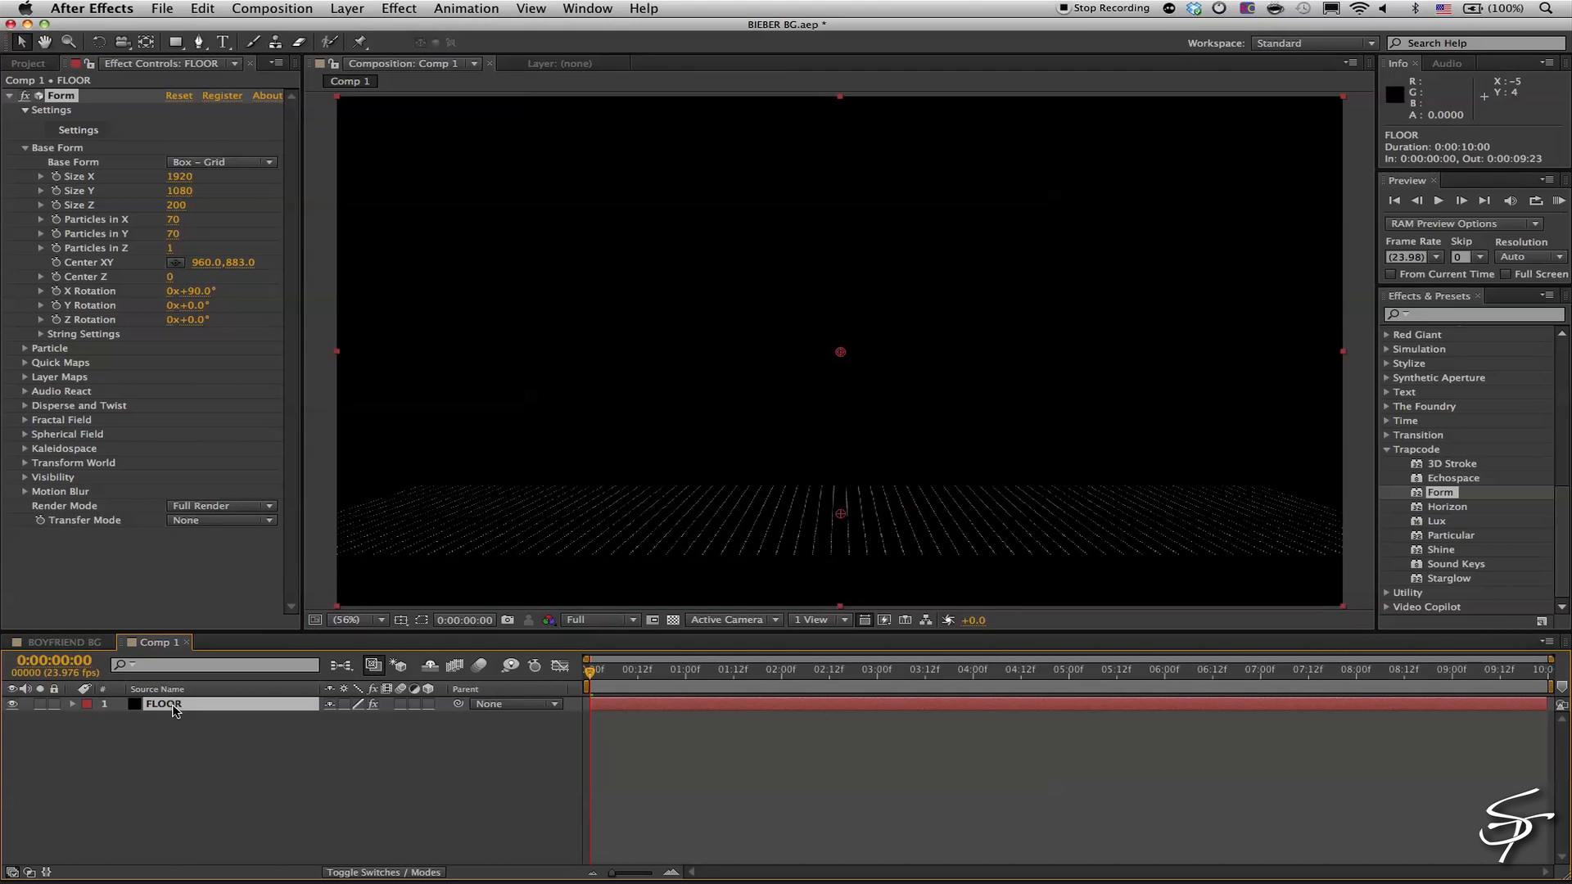
Shrink the floor grid to Size X 1200 and Size Y 500, and move its Center XY to 960, 904
click(182, 177)
text(12)
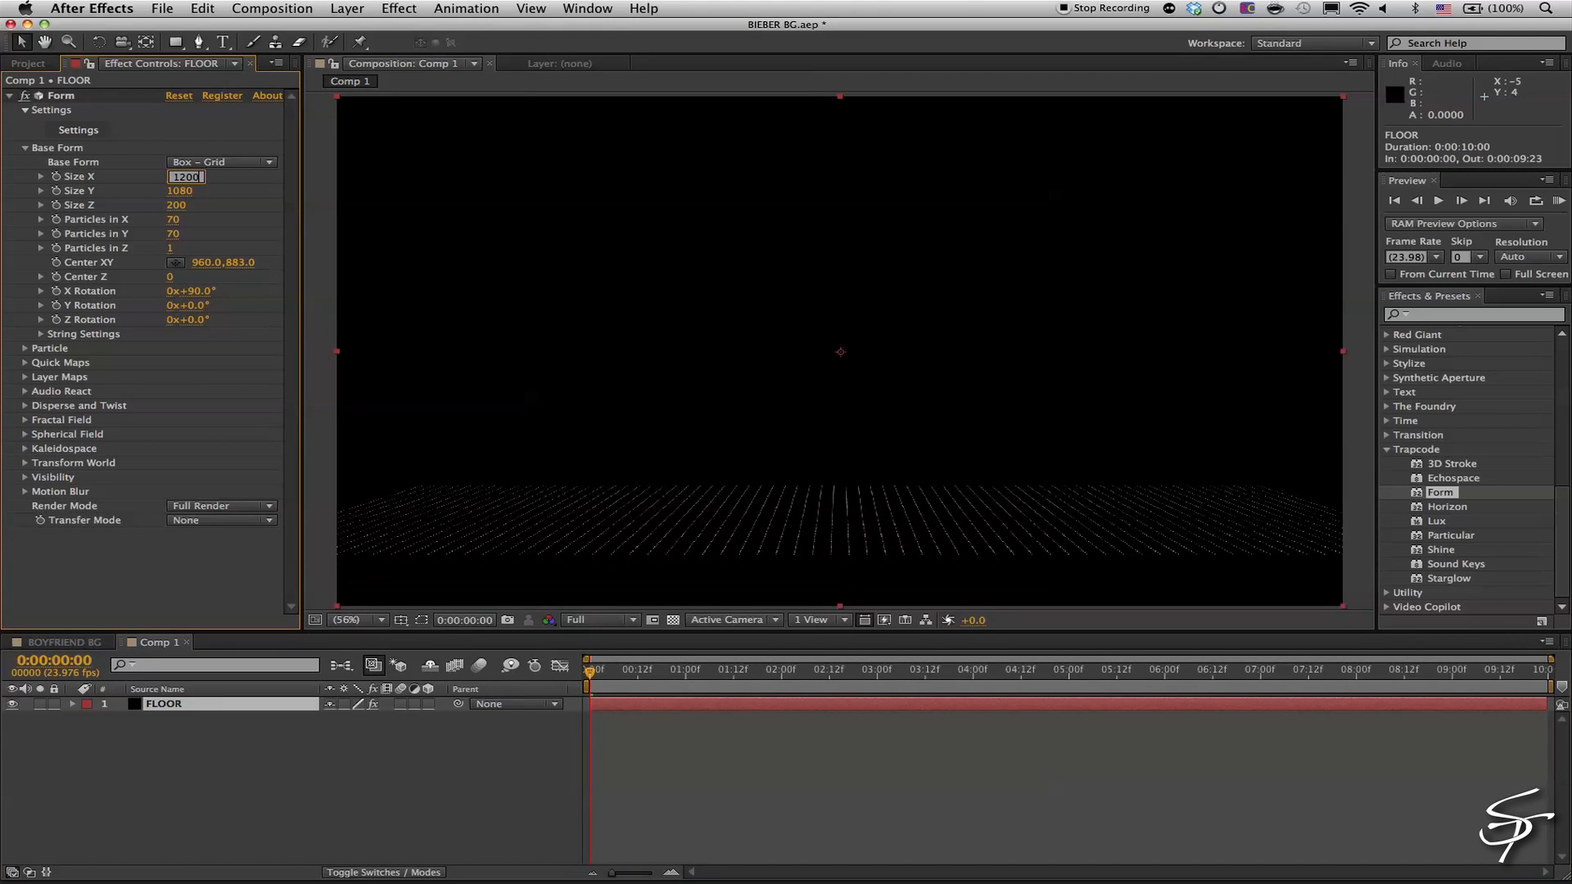
key(Return)
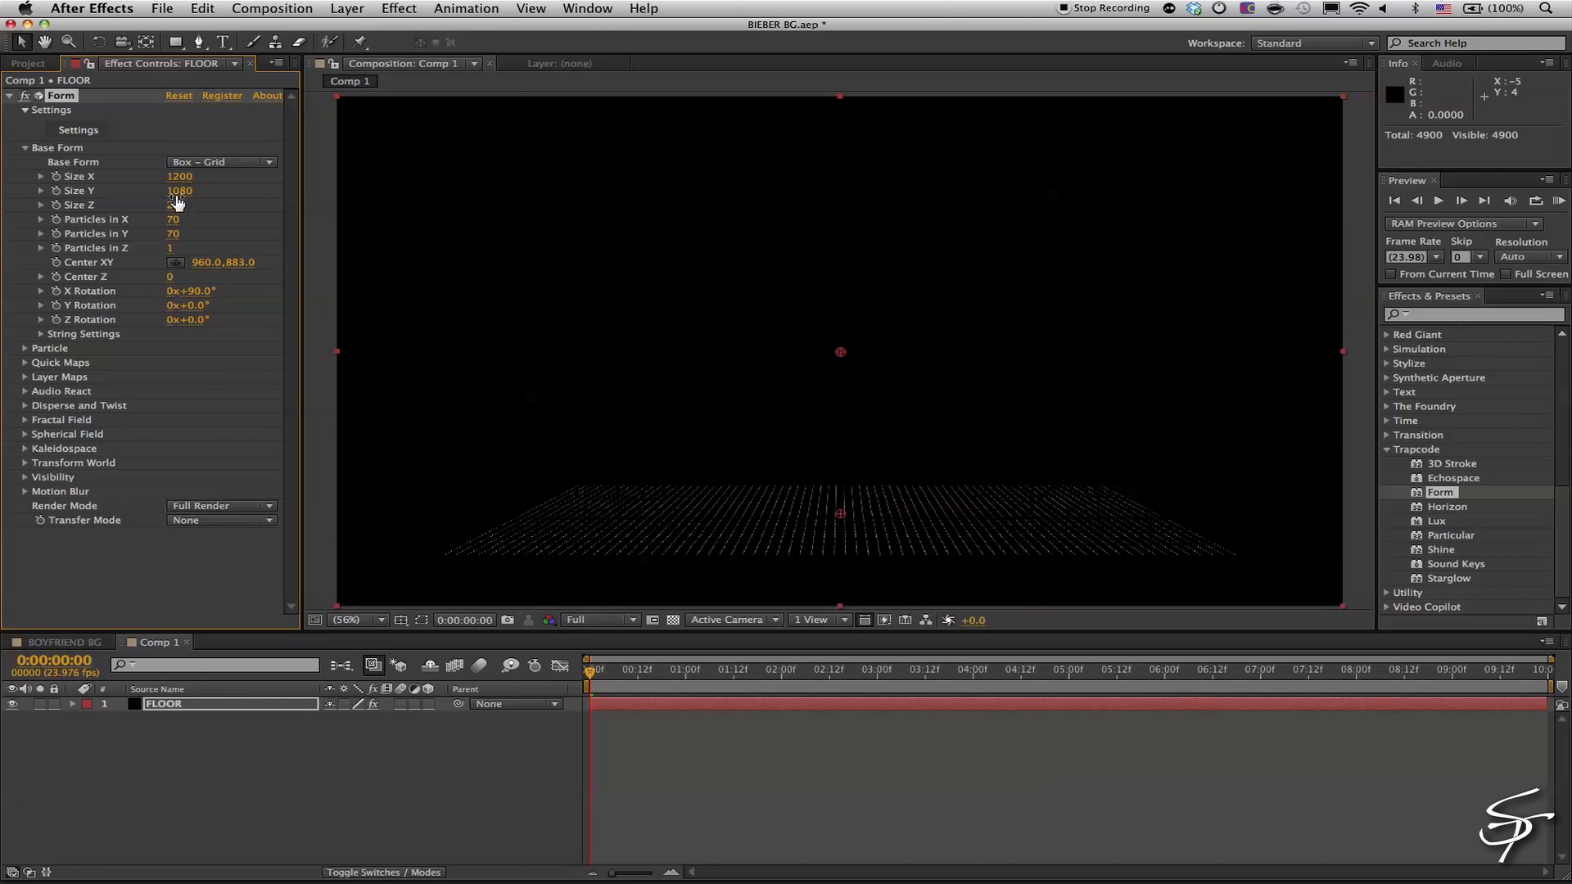
click(177, 191)
key(Return)
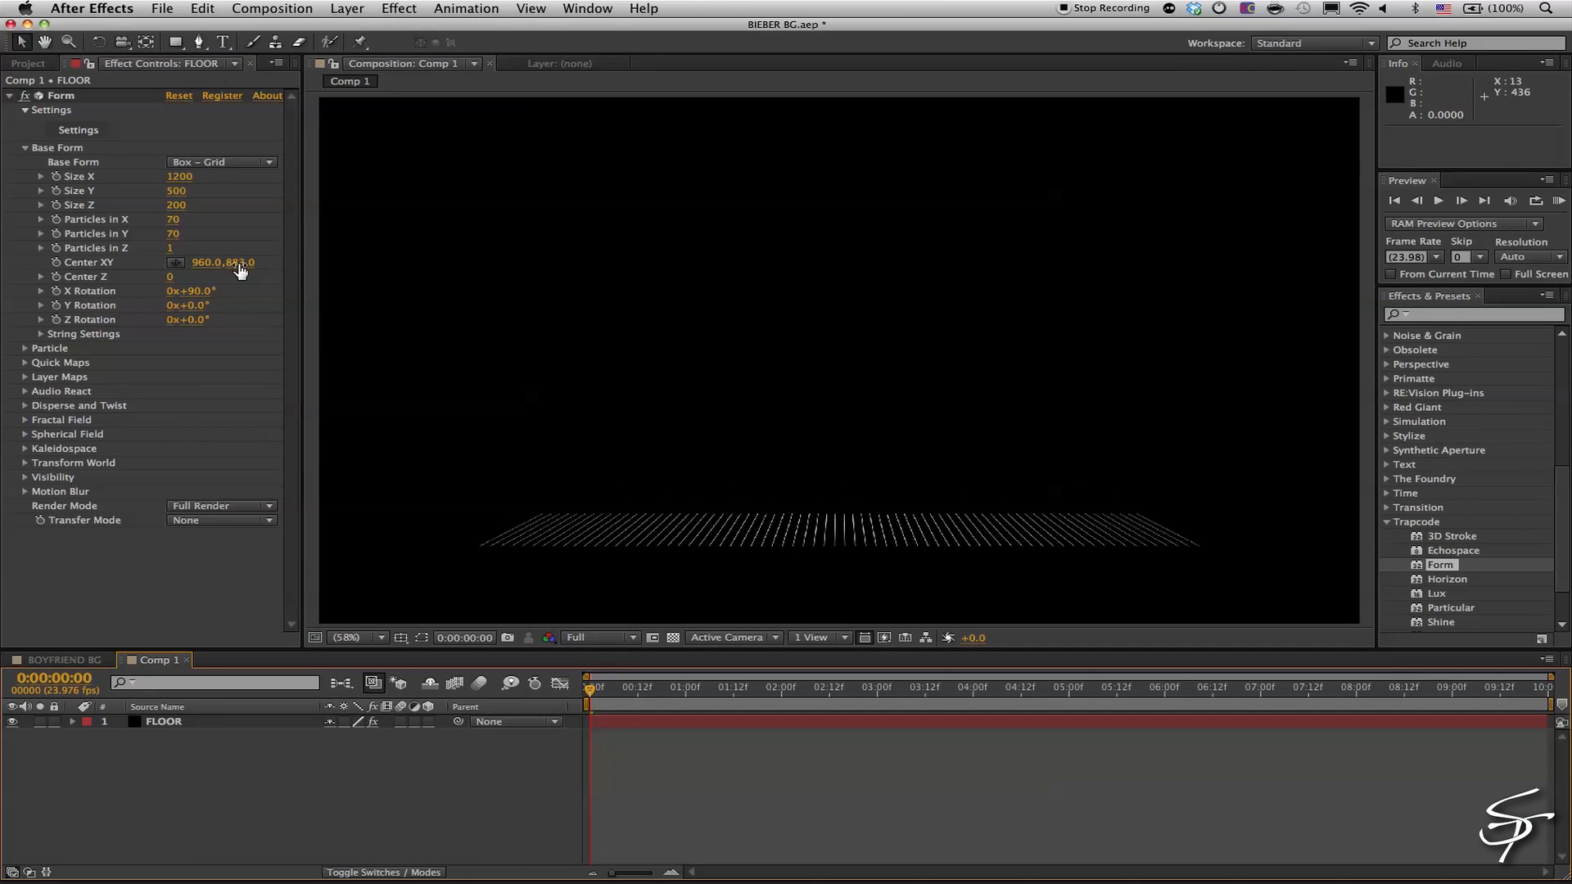
mouse_move(239, 263)
mouse_down()
mouse_move(309, 263)
mouse_move(254, 263)
mouse_up()
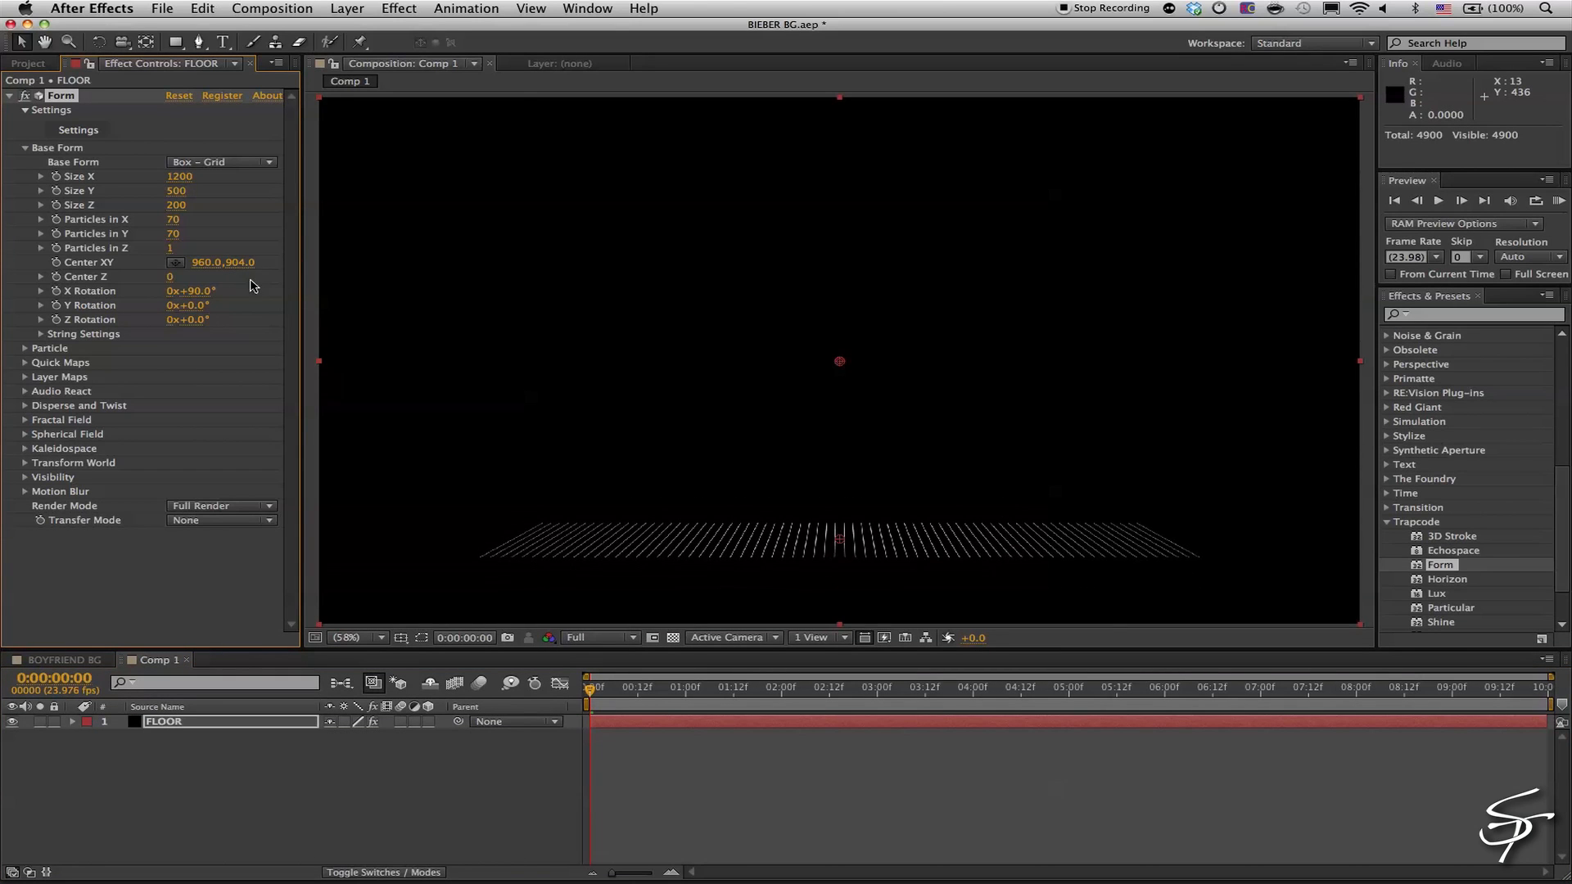
Show the title/action safe guides and add a white (FFFFFF) solid at composition size
click(401, 638)
click(447, 649)
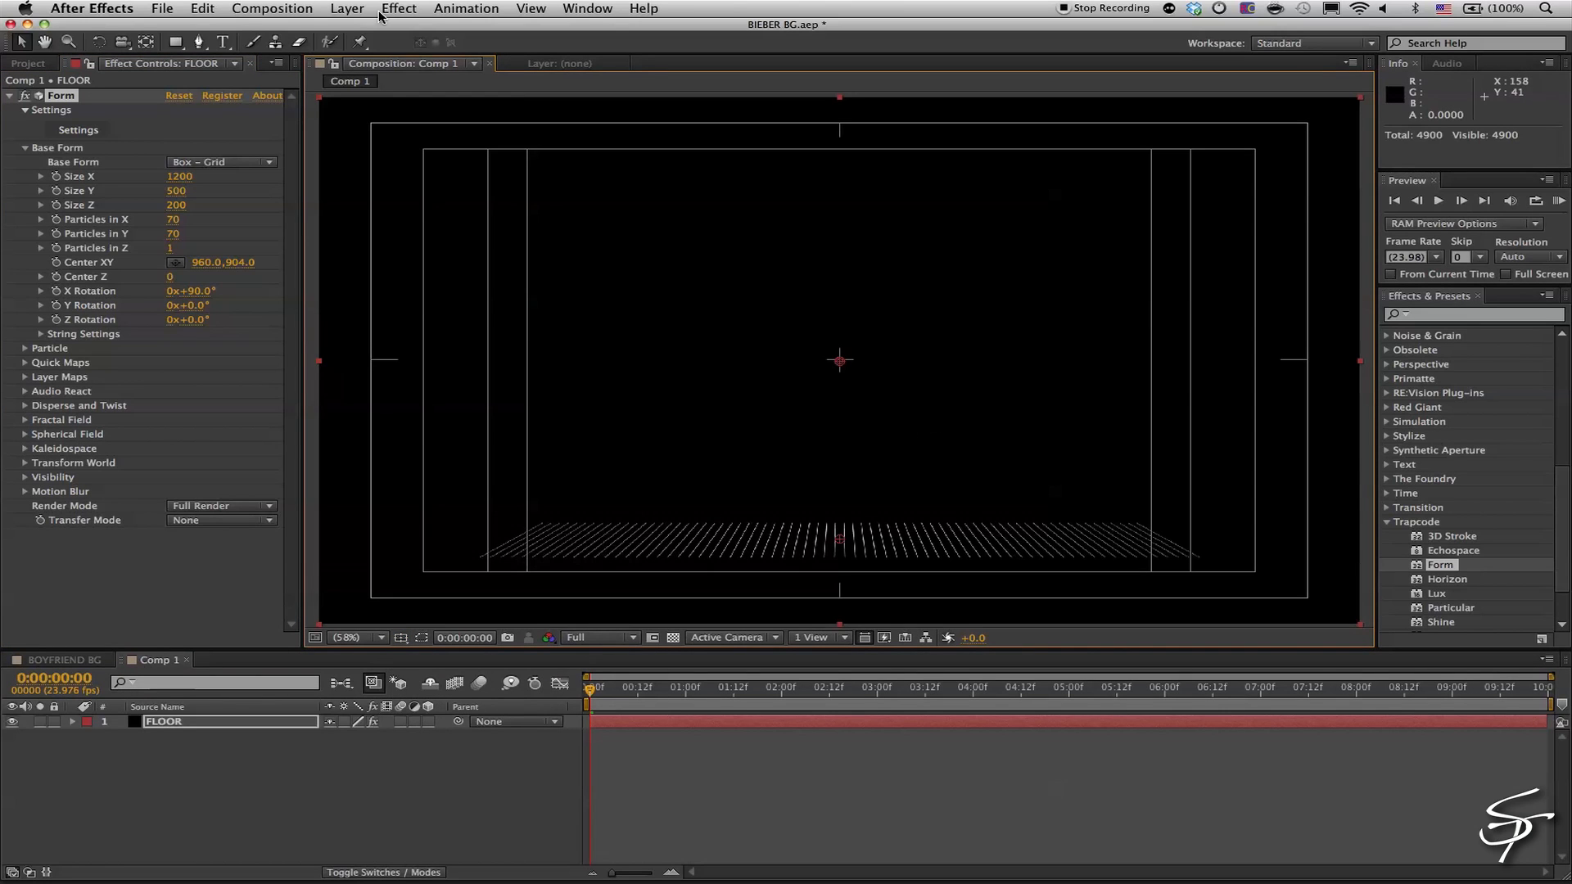
click(348, 7)
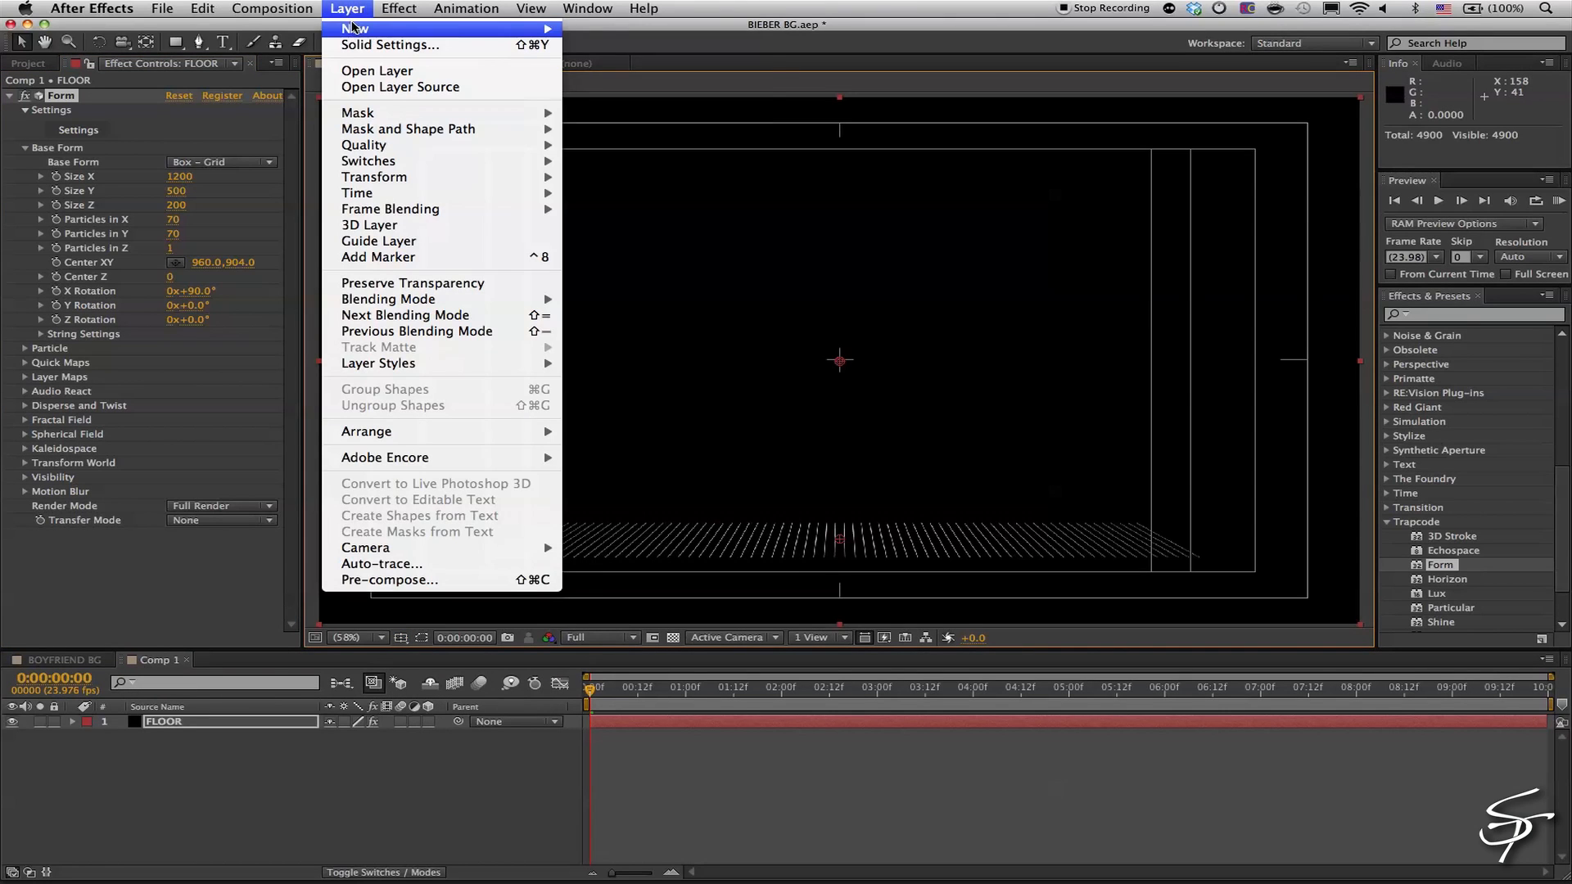
mouse_move(355, 29)
click(587, 51)
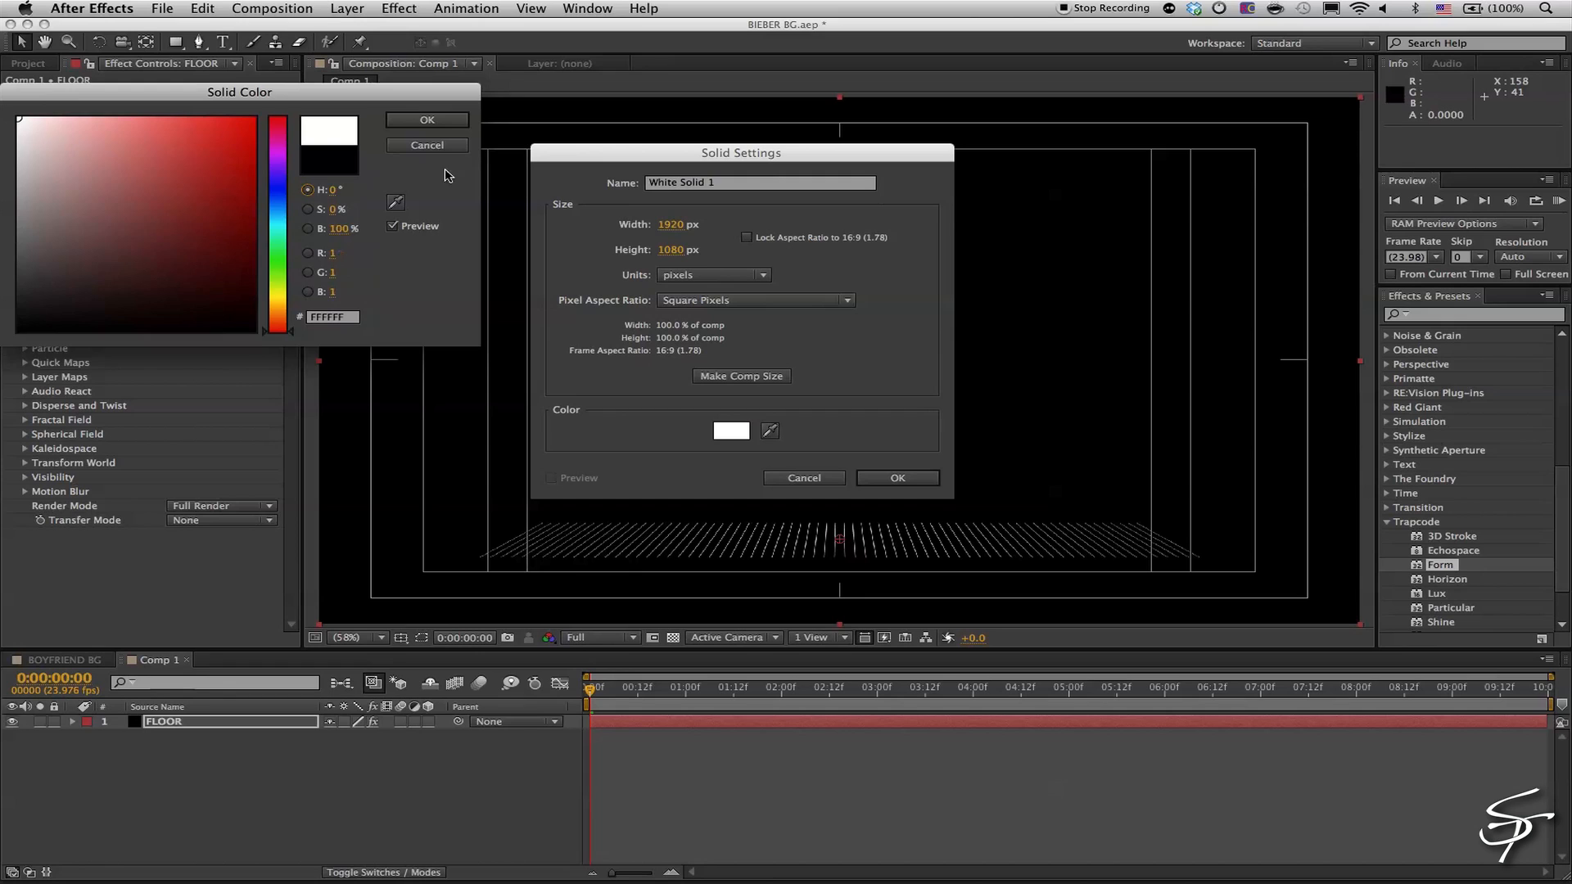
click(418, 119)
click(898, 478)
Hide the white solid and draw an elliptical mask about 620 by 610 px on it, centred above the floor grid
click(12, 721)
drag(175, 42, 221, 86)
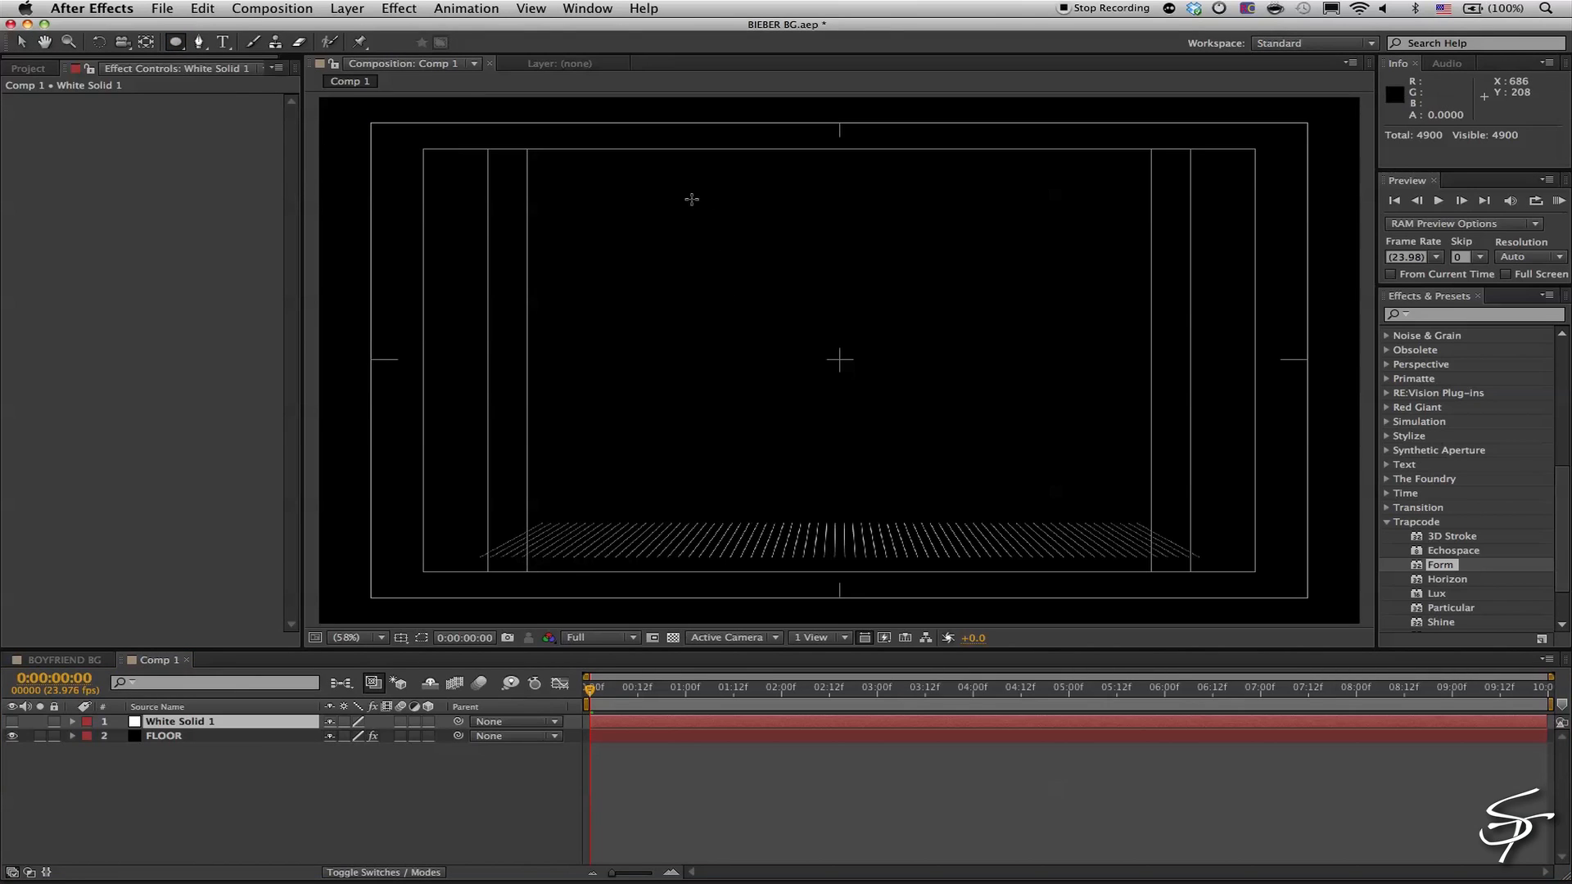
drag(669, 198, 1007, 495)
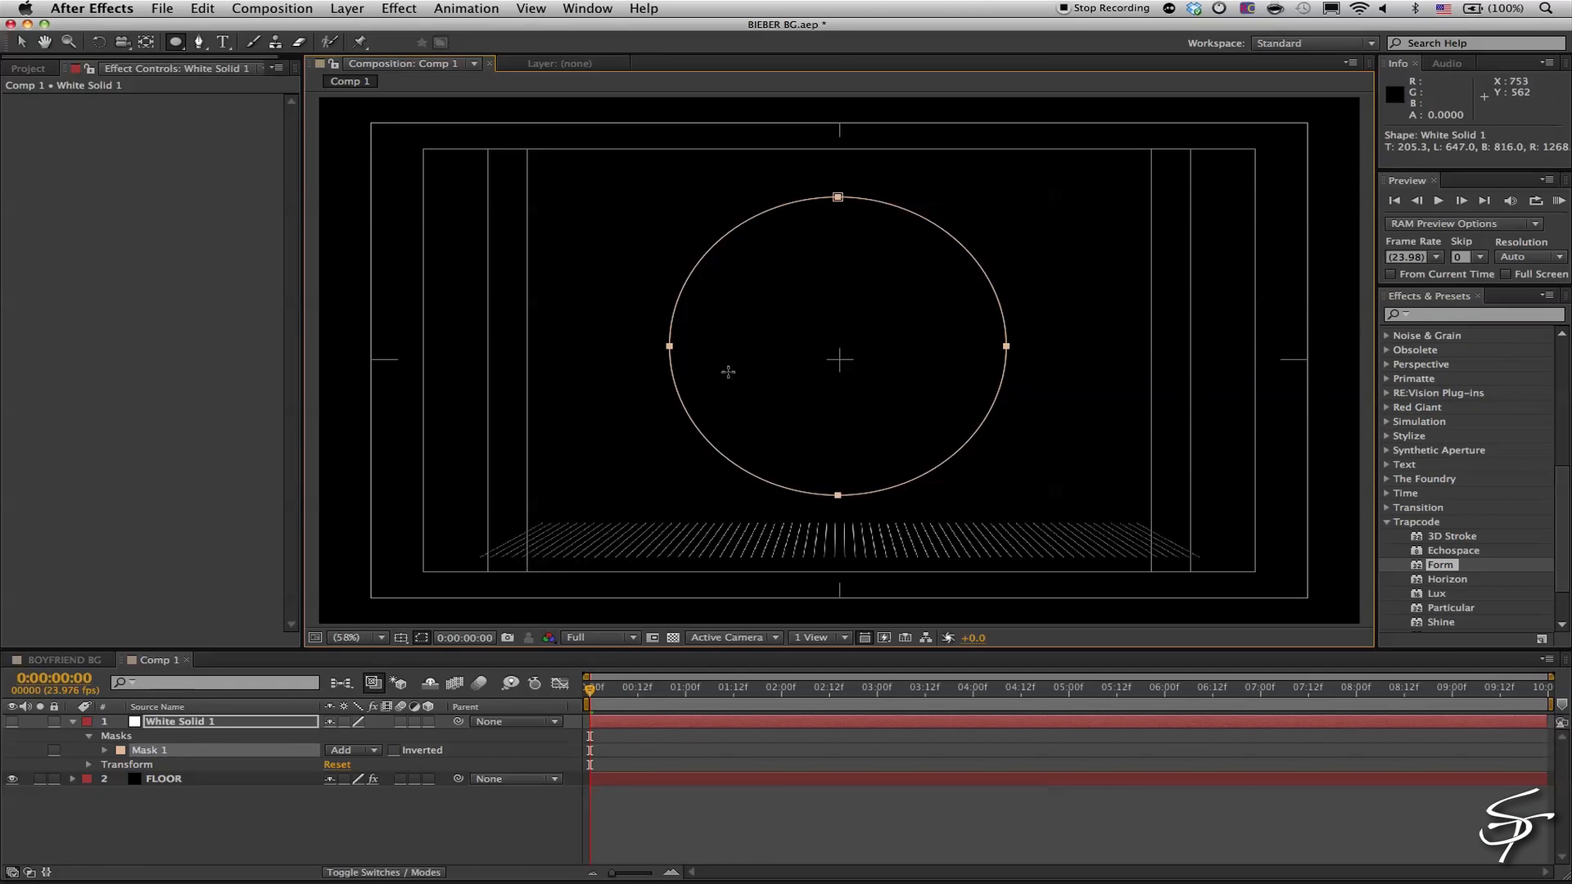
Centre the ellipse mask horizontally, enlarge it slightly, and turn the white solid's visibility back on
key(v)
double_click(669, 346)
drag(671, 347, 672, 347)
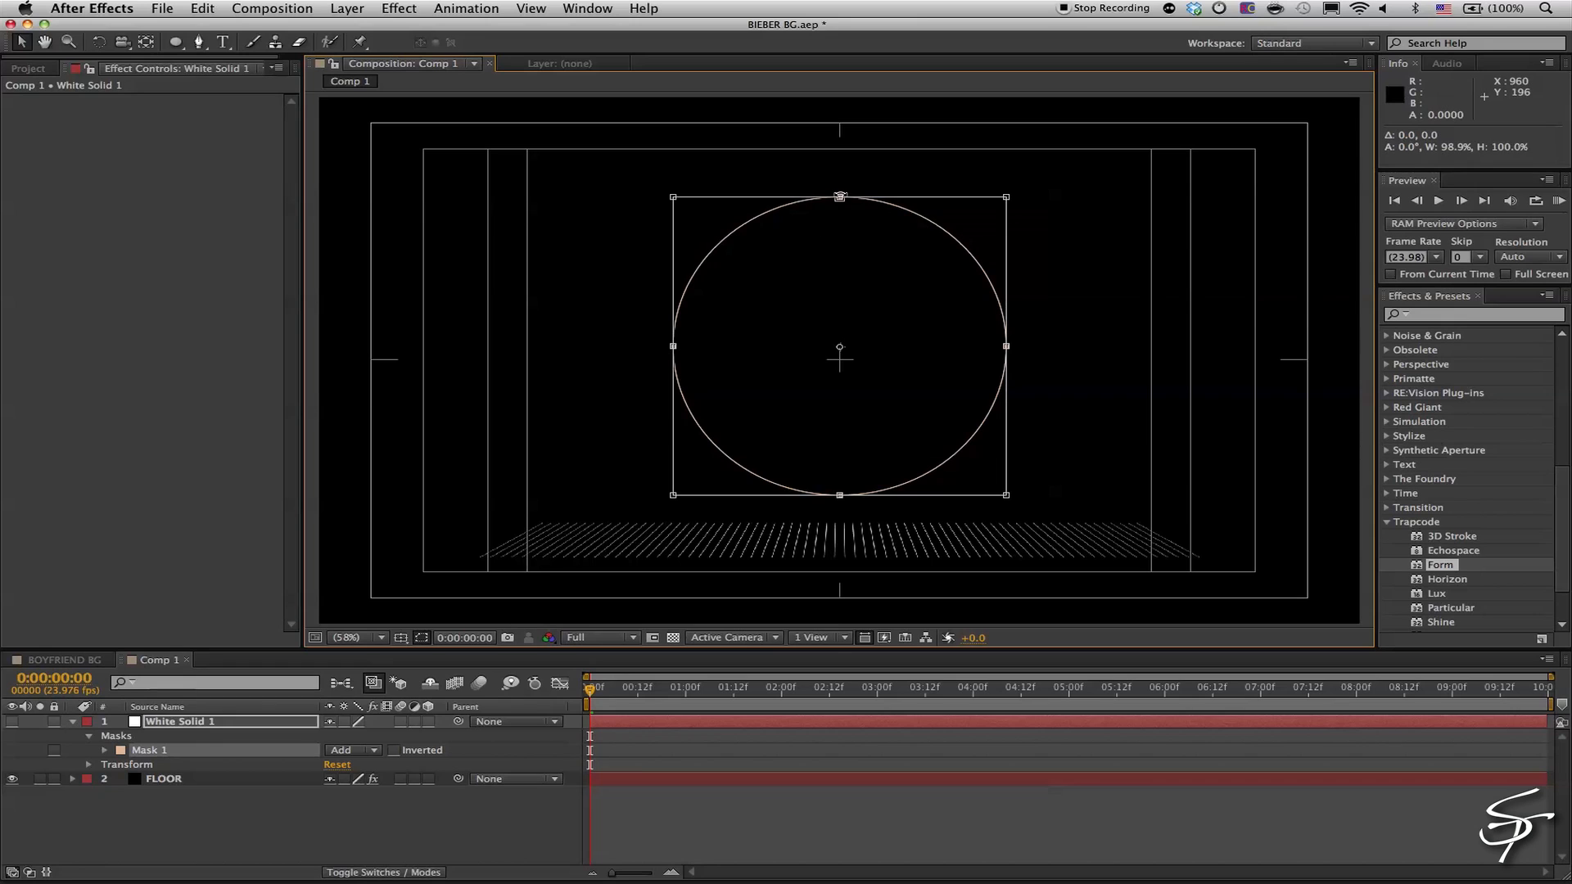
drag(839, 197, 839, 193)
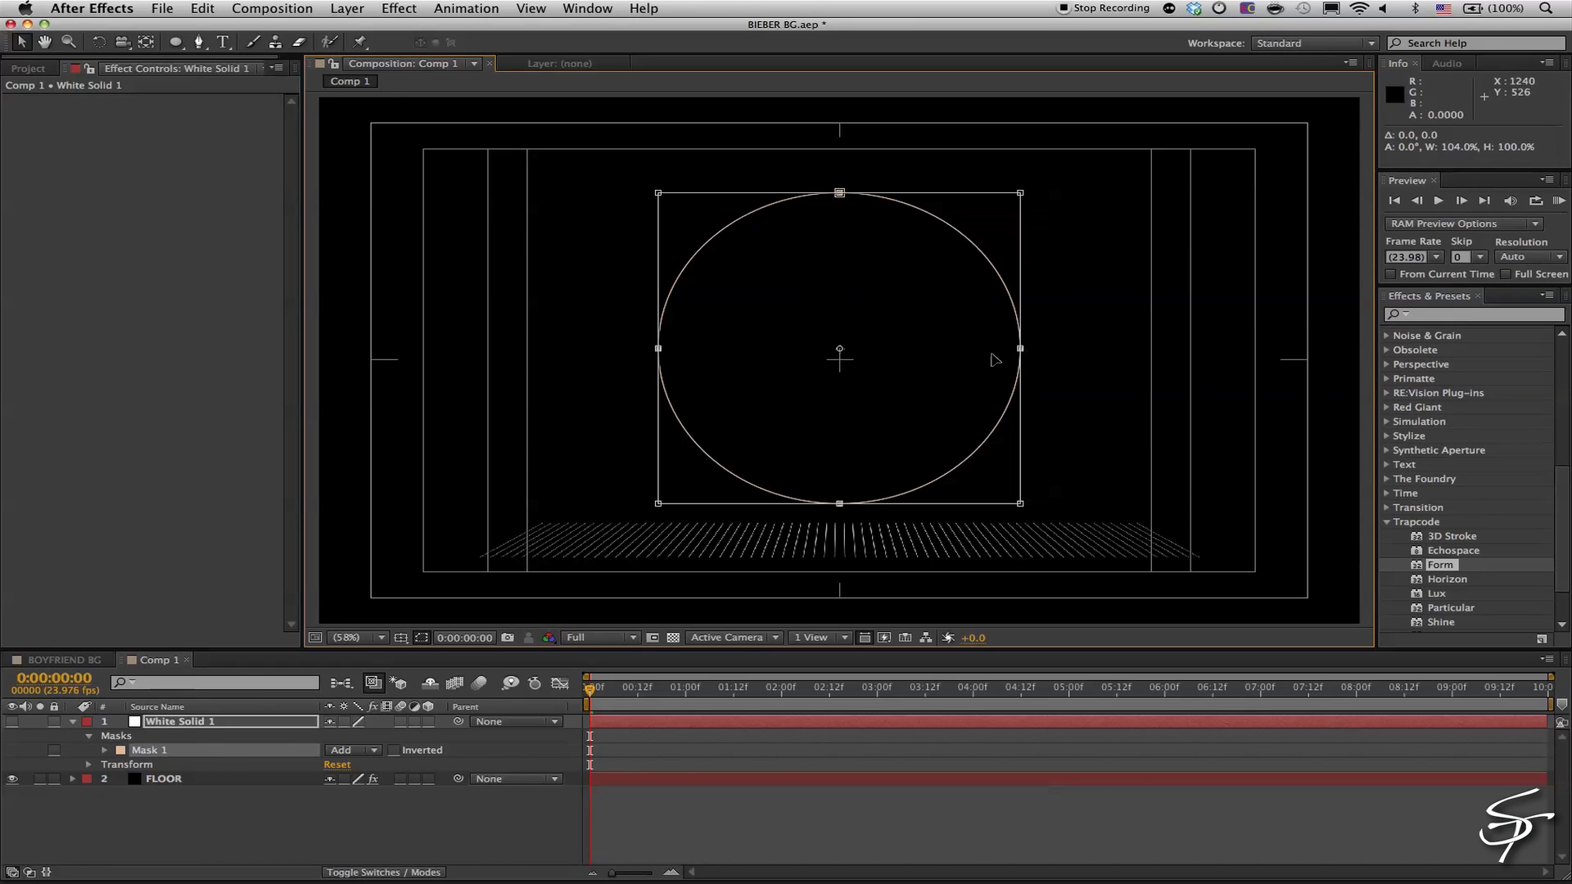
click(13, 722)
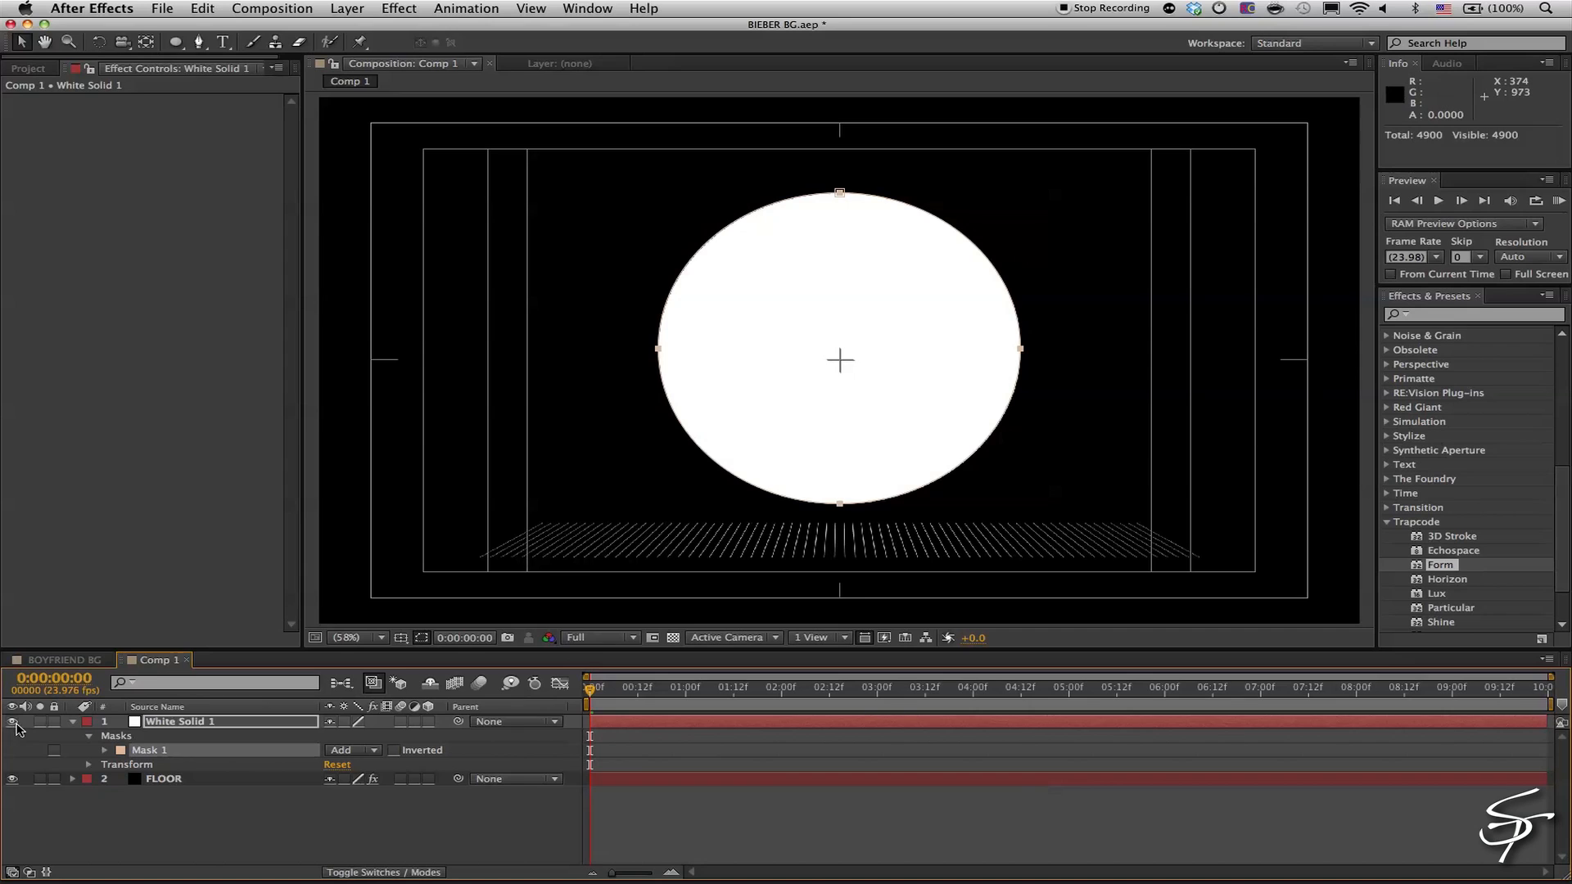
click(193, 856)
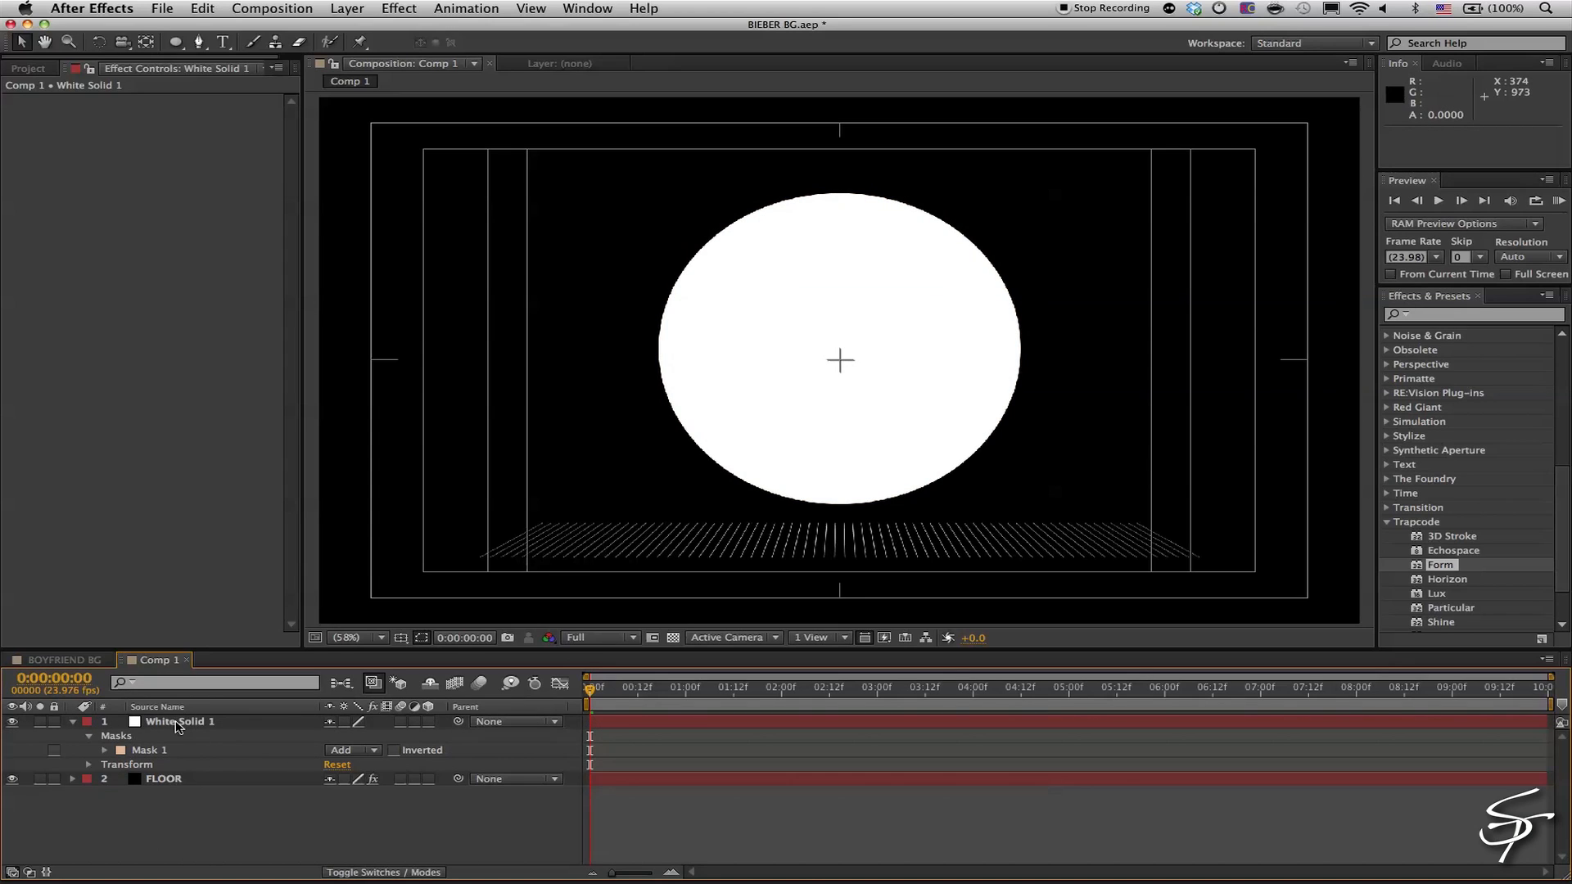
Soften the white circle's edge with a Mask Feather of 3 pixels and a Mask Expansion of -3 pixels
click(104, 751)
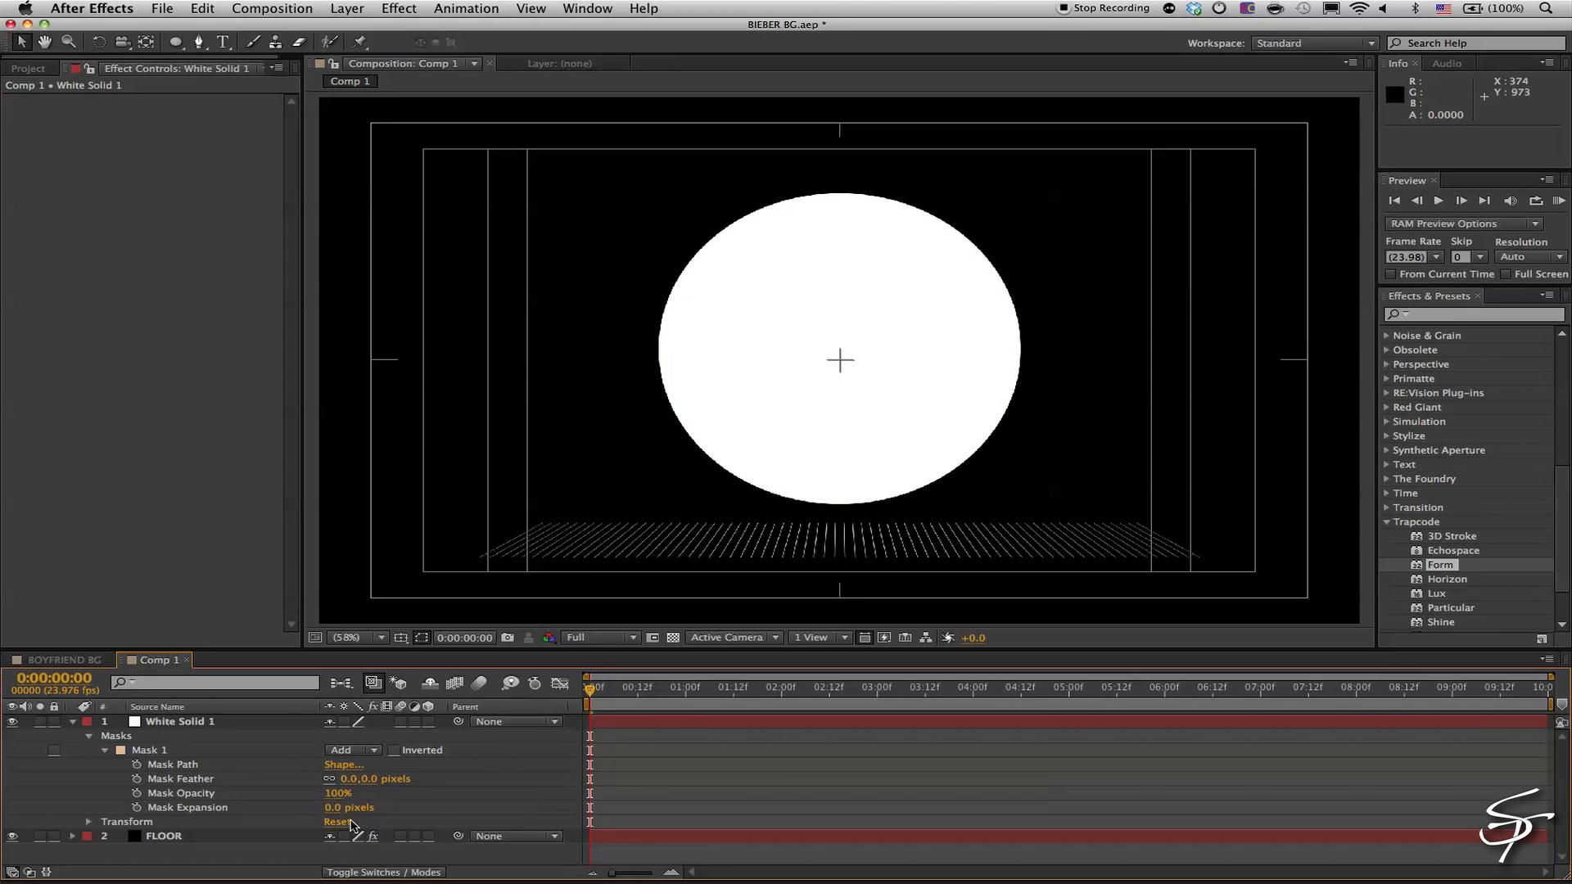
click(348, 778)
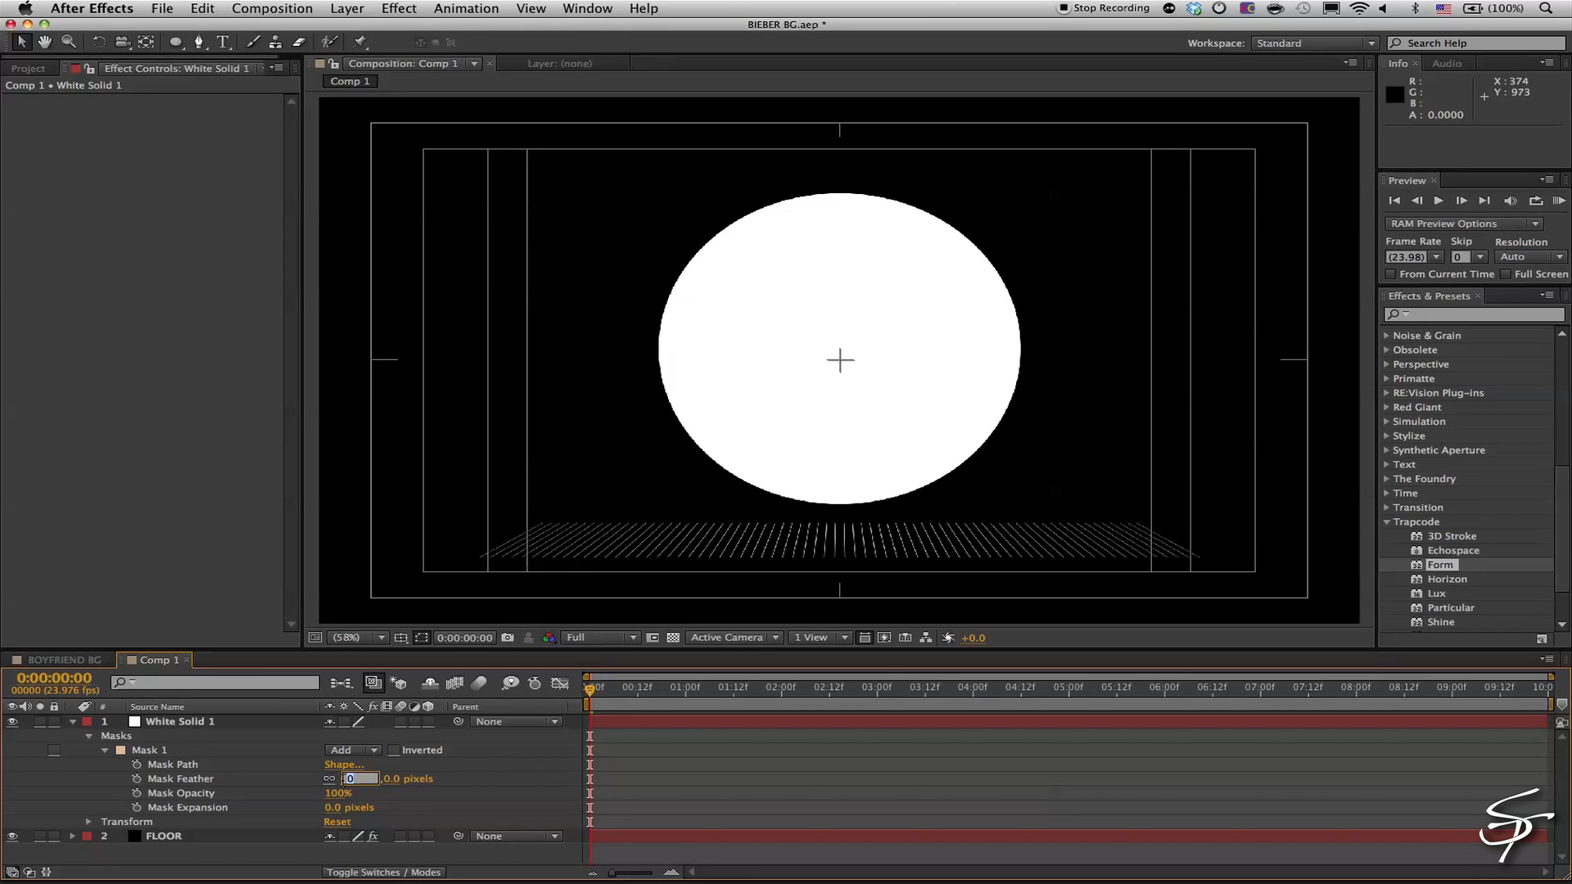
text(3)
key(Return)
click(329, 807)
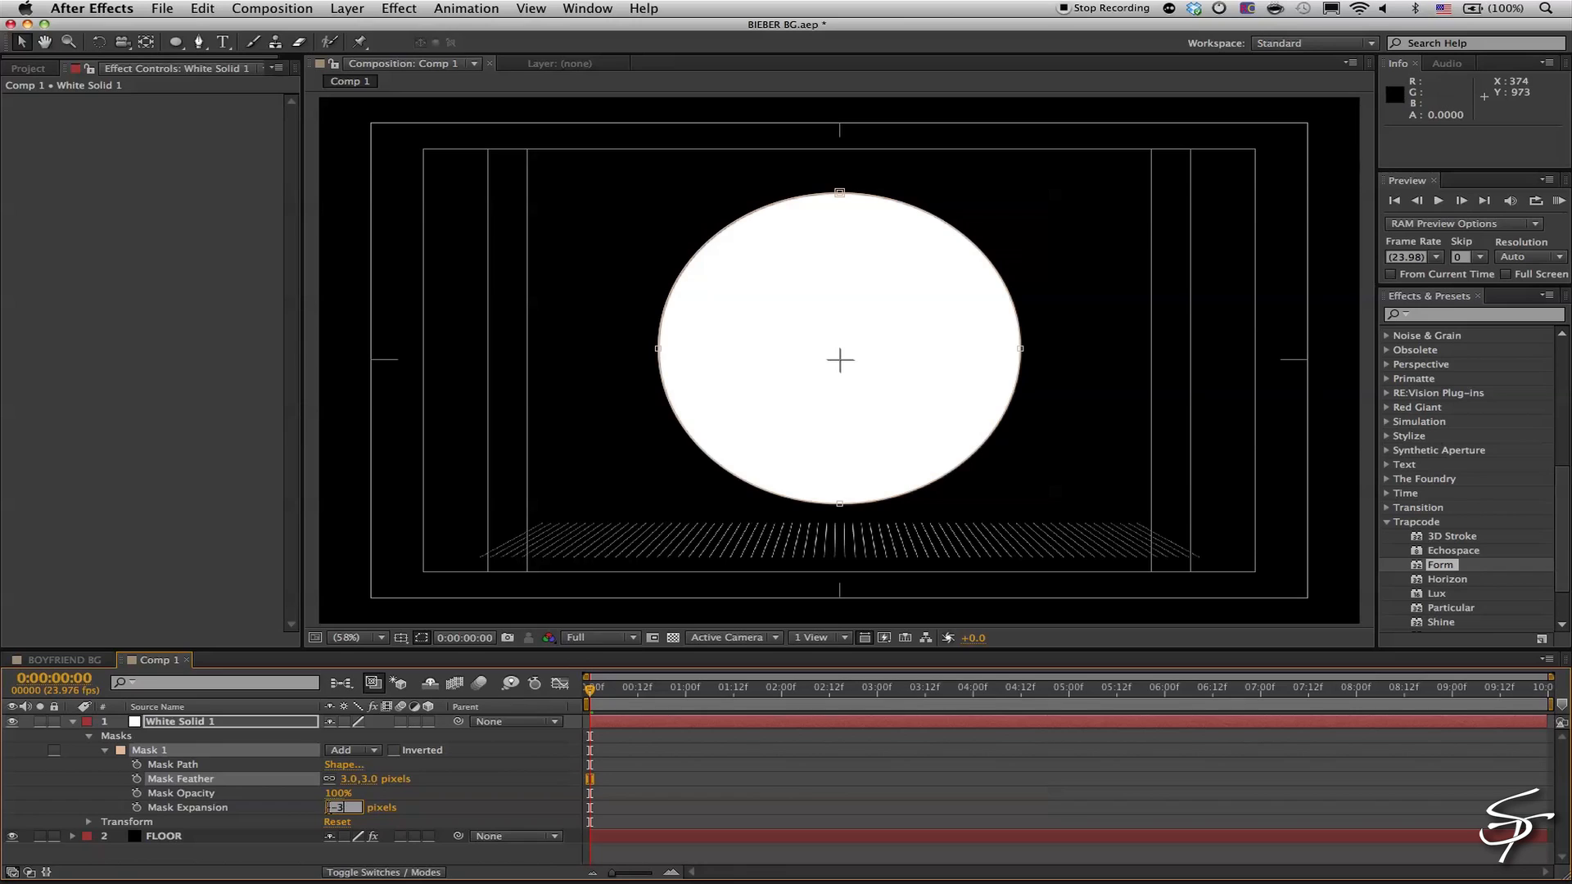
text(-3)
key(Return)
click(566, 811)
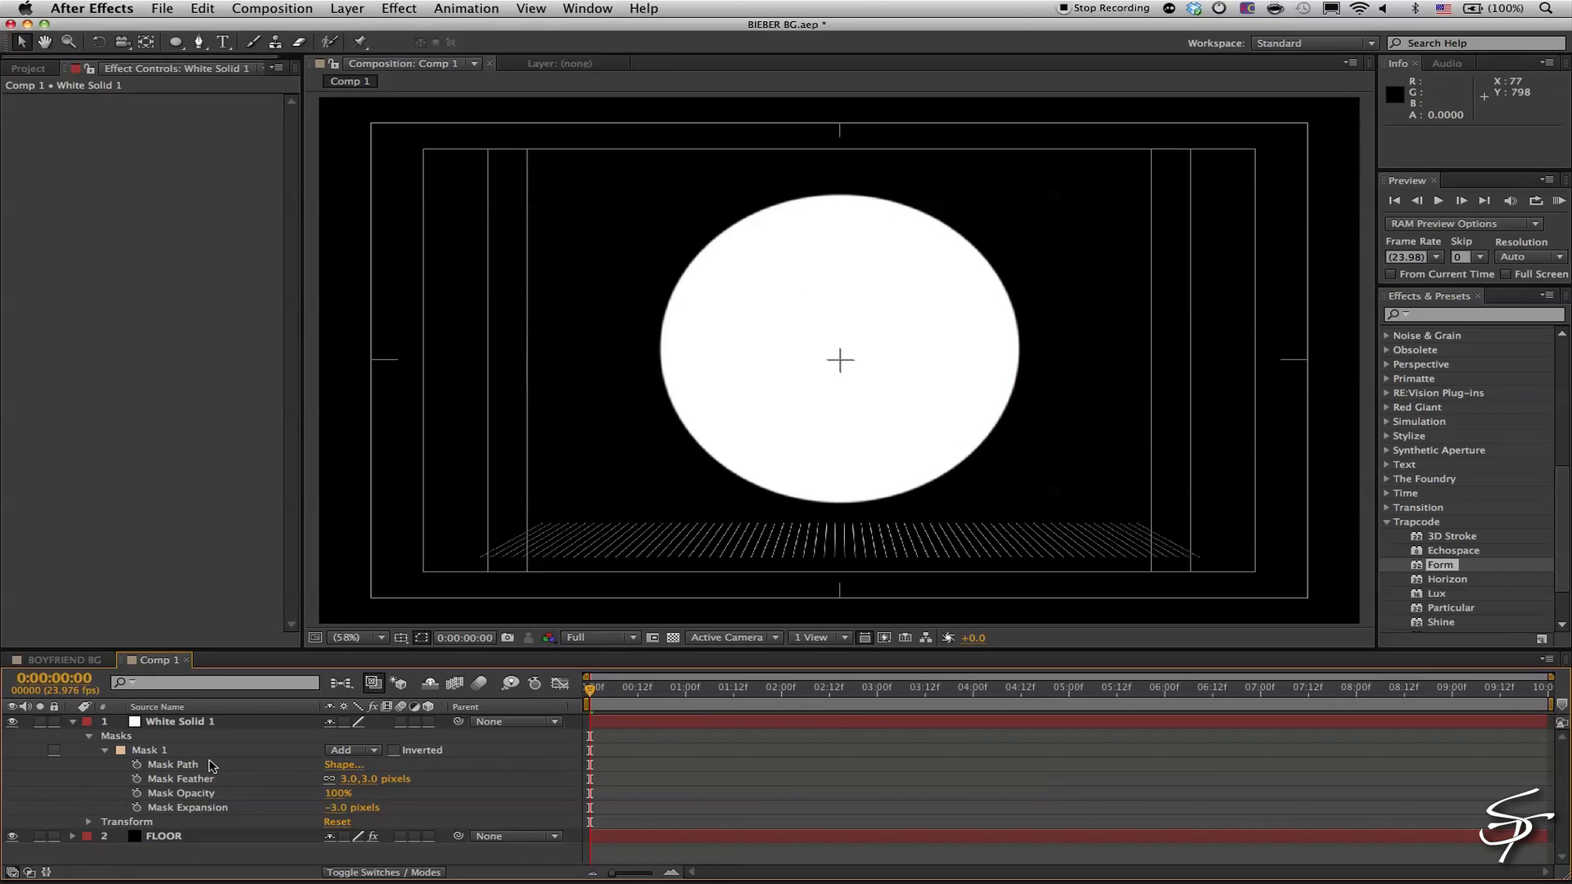
Duplicate the white circle layer and raise the copy's Mask Feather to 628 pixels to create a glow
click(163, 724)
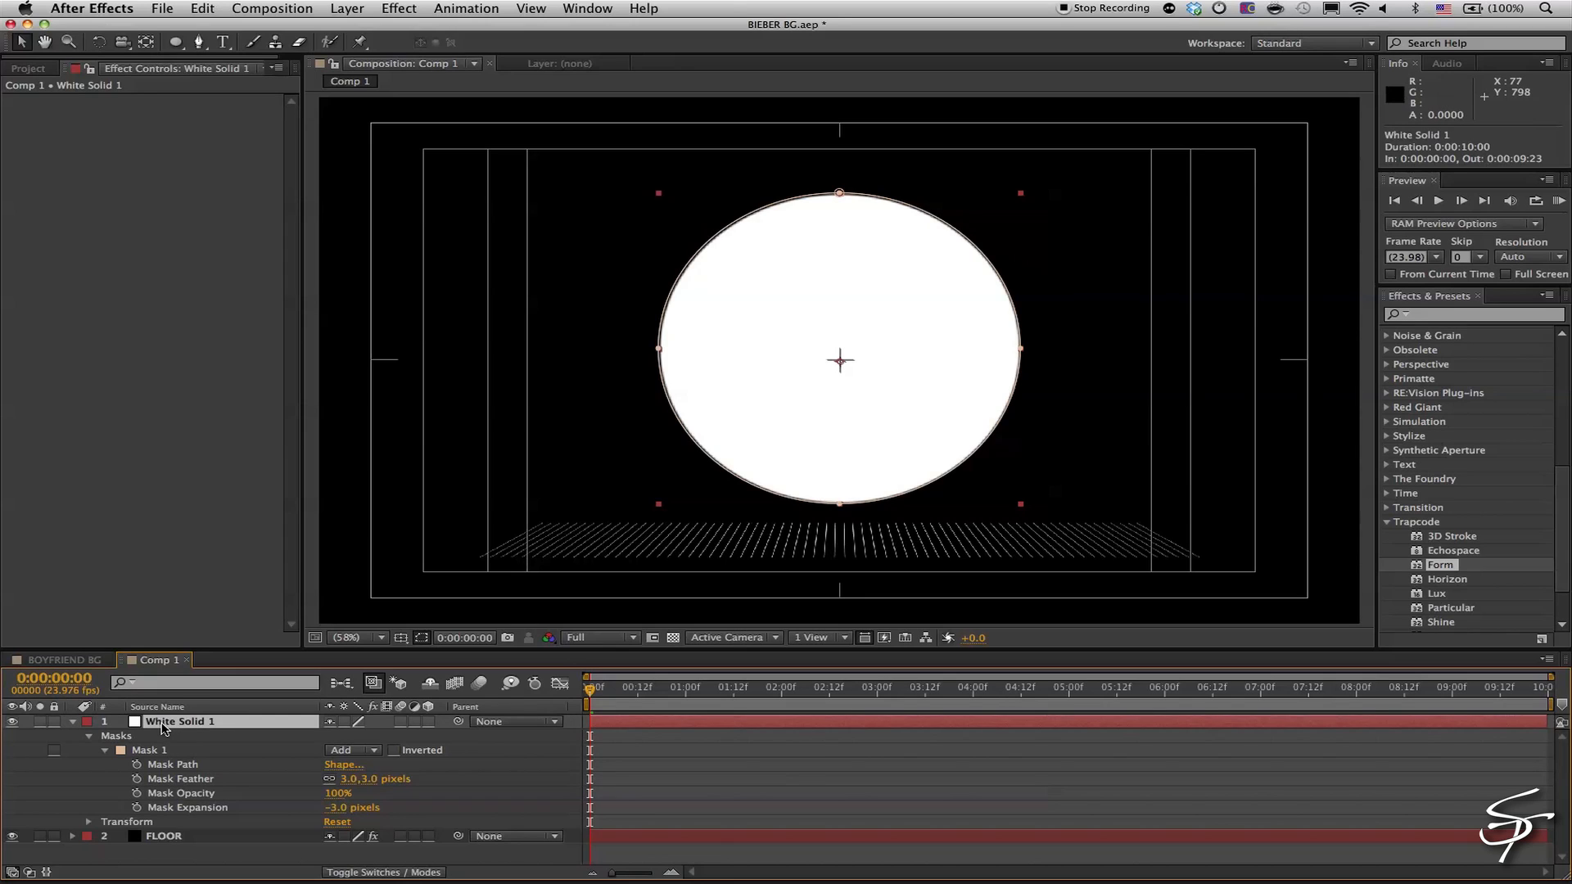
key(super+d)
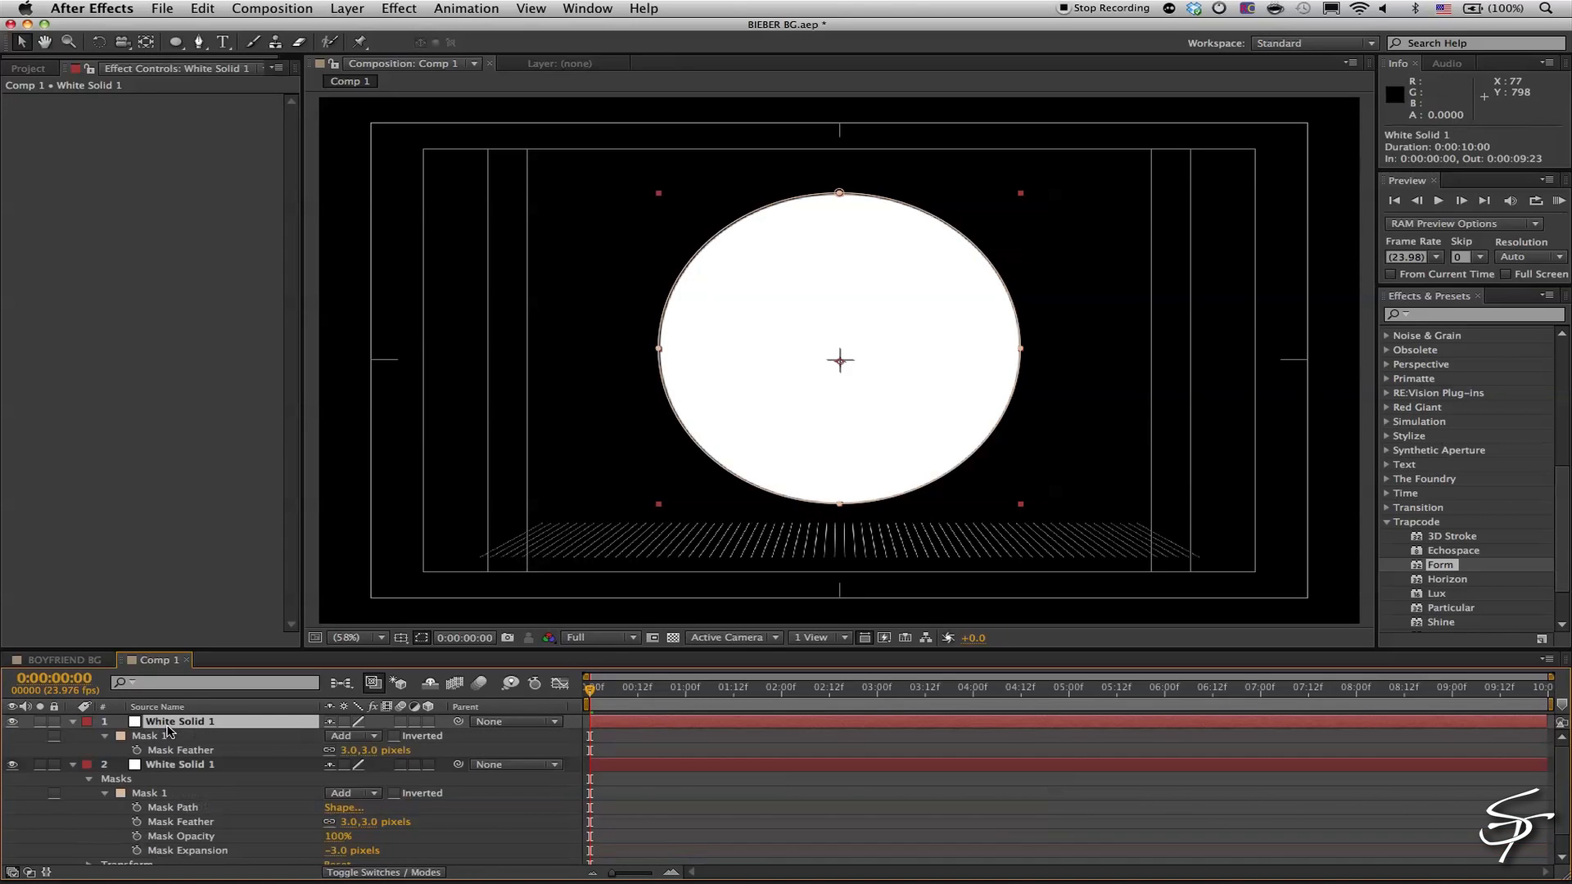
drag(347, 750, 936, 737)
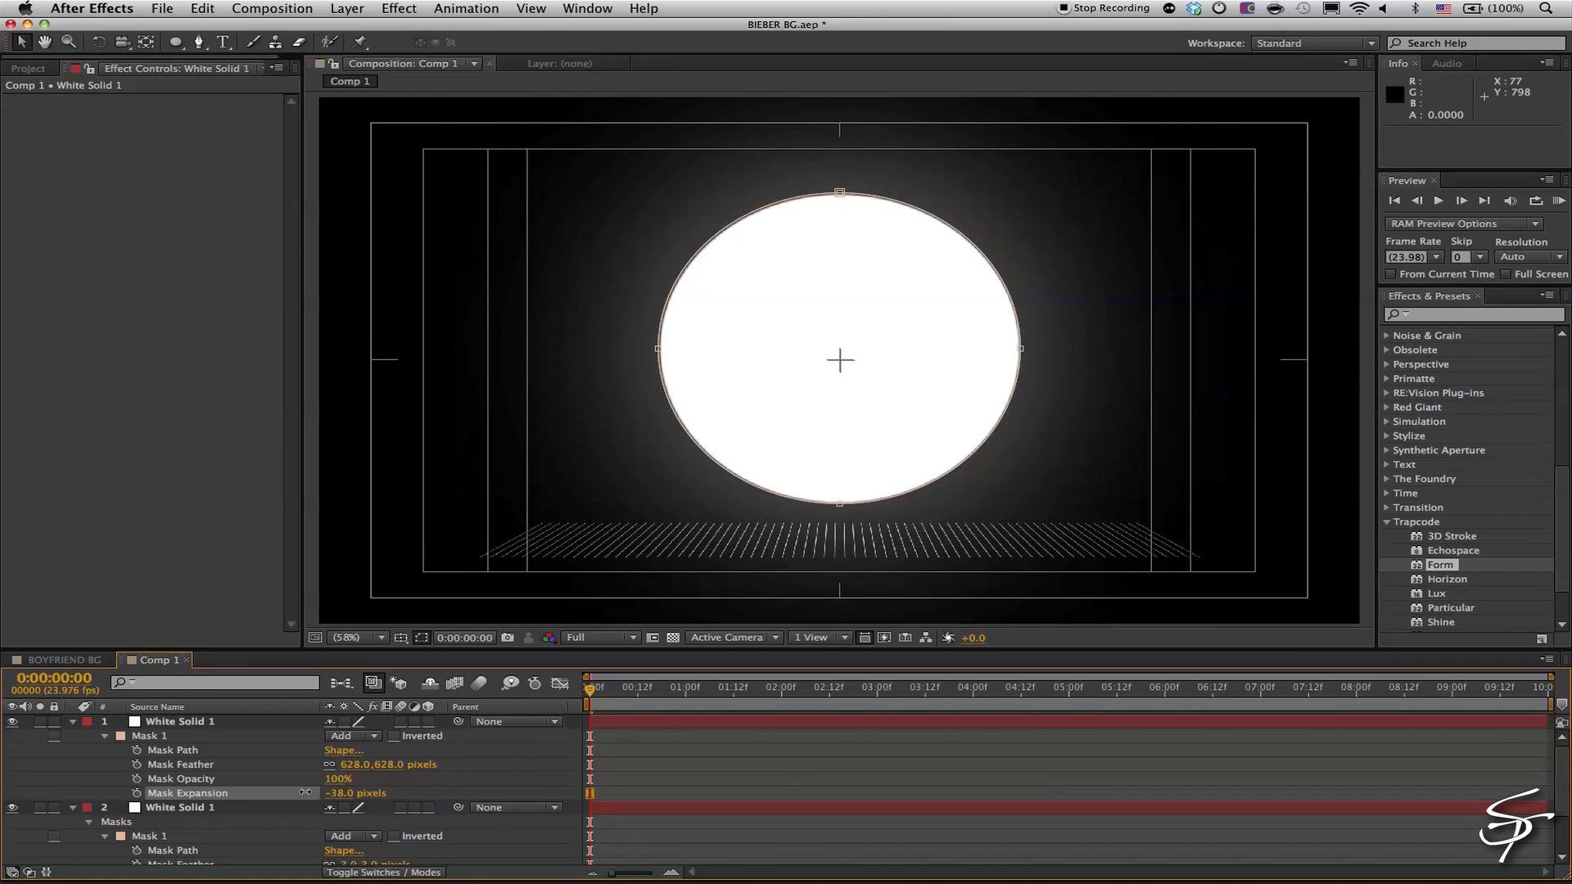
Set the glow circle's Mask Expansion to -56 pixels and its Mask Feather to 300 pixels
drag(305, 792, 303, 792)
click(377, 763)
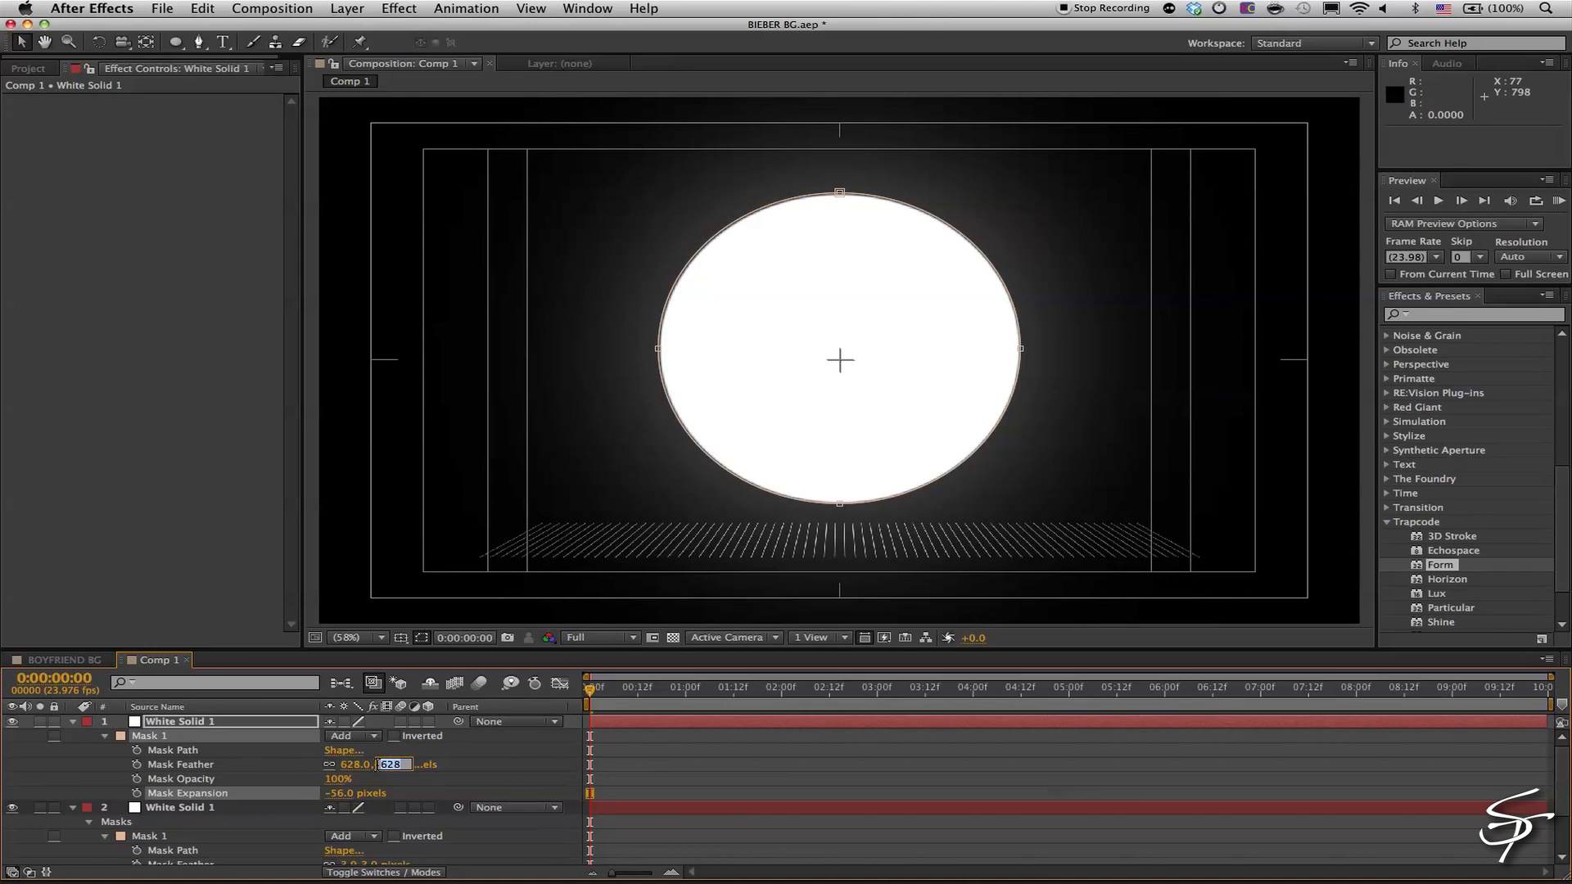
key(Return)
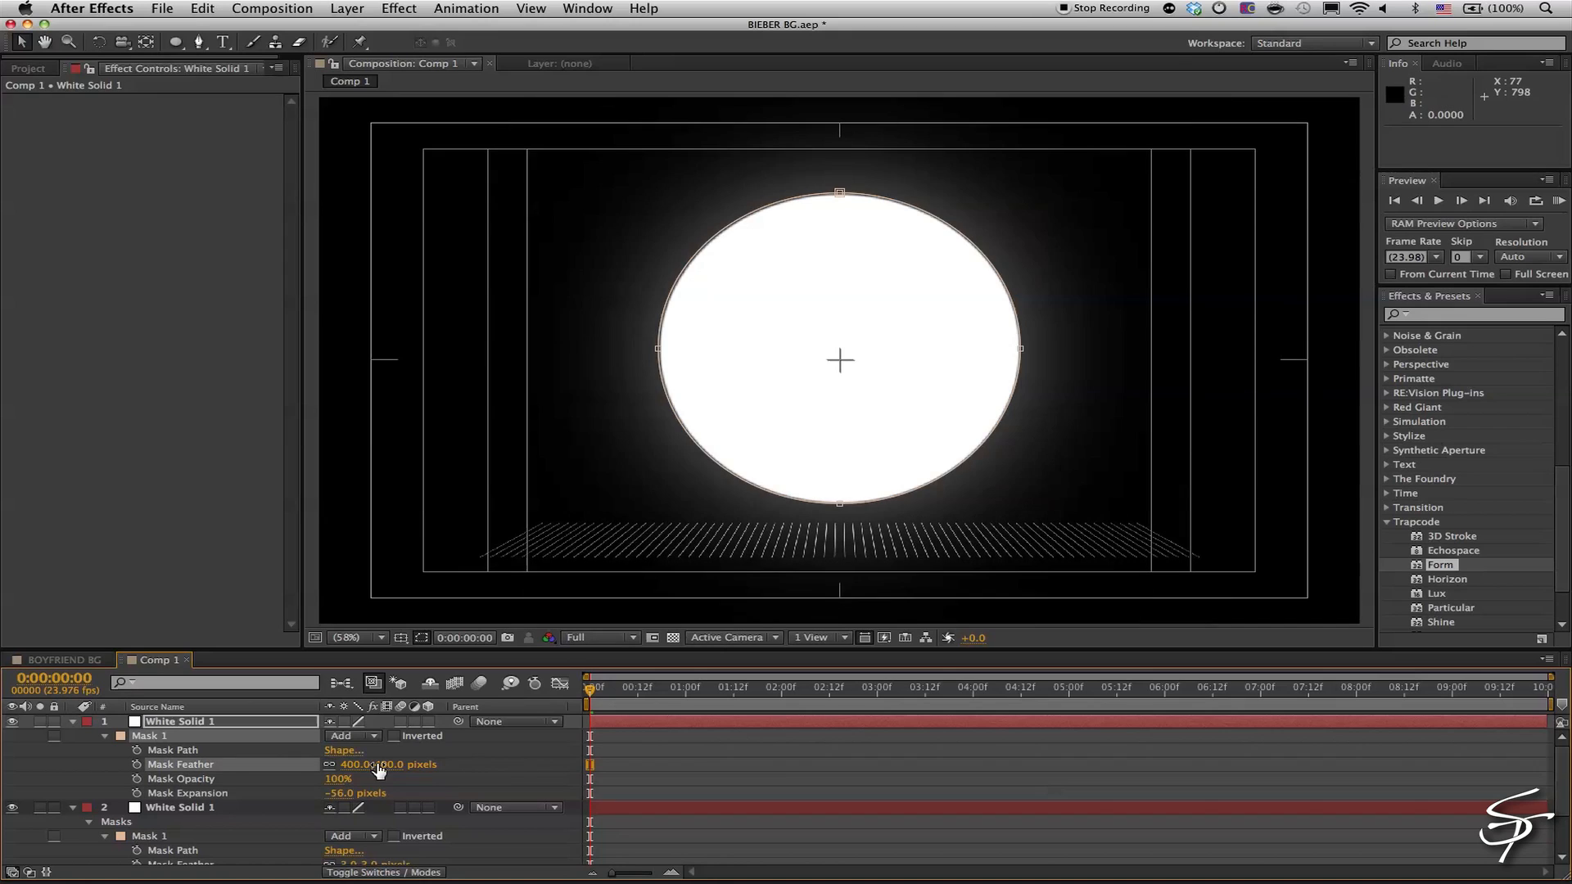
click(391, 765)
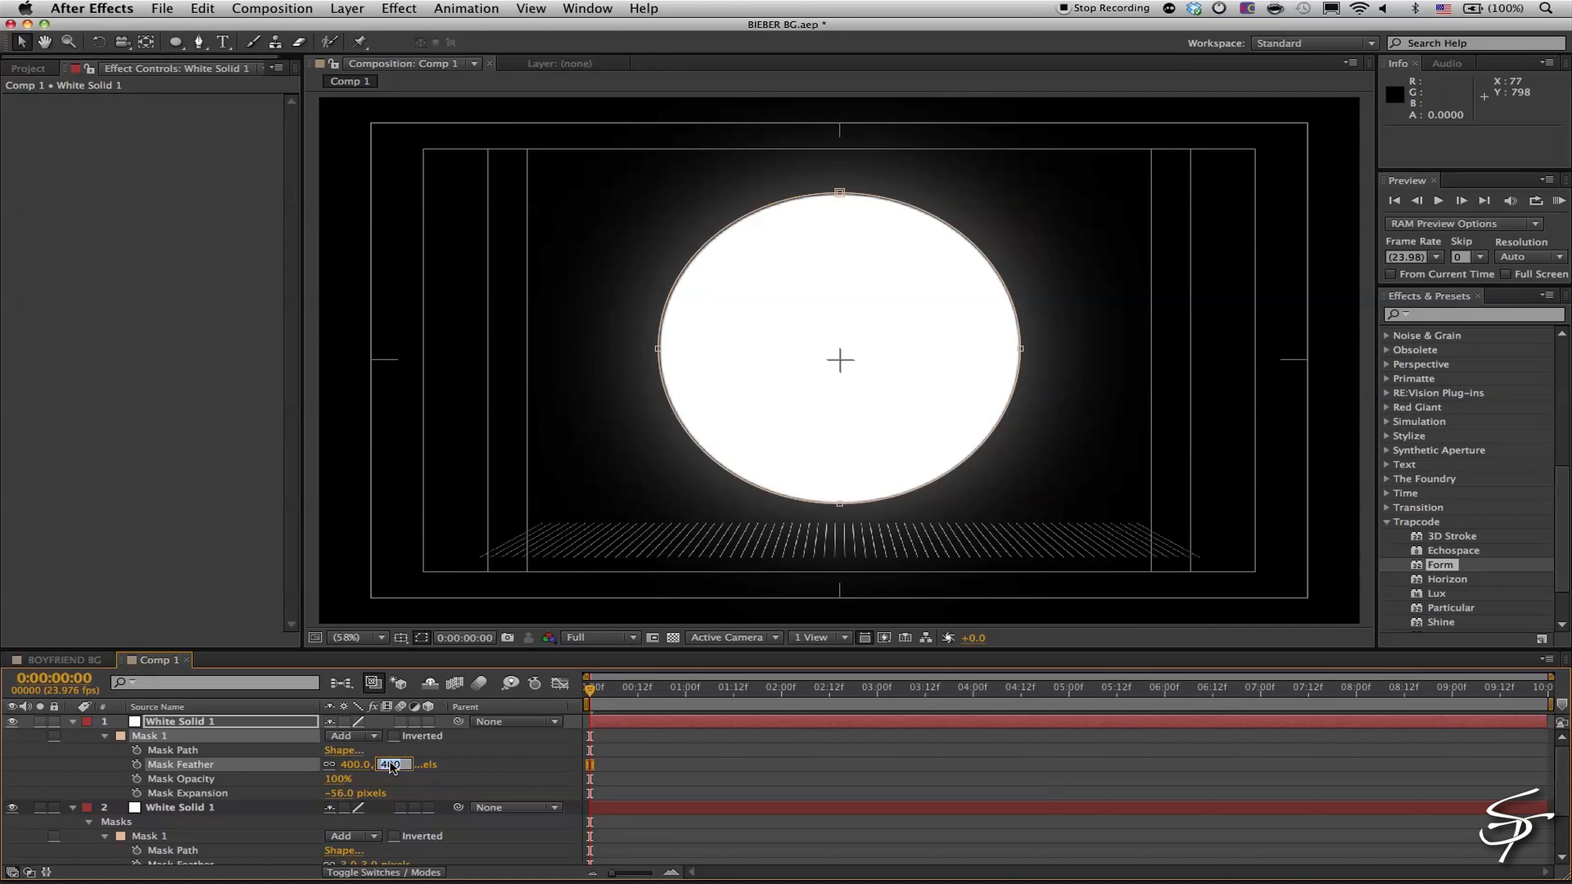
text(300.0 pixels)
key(Return)
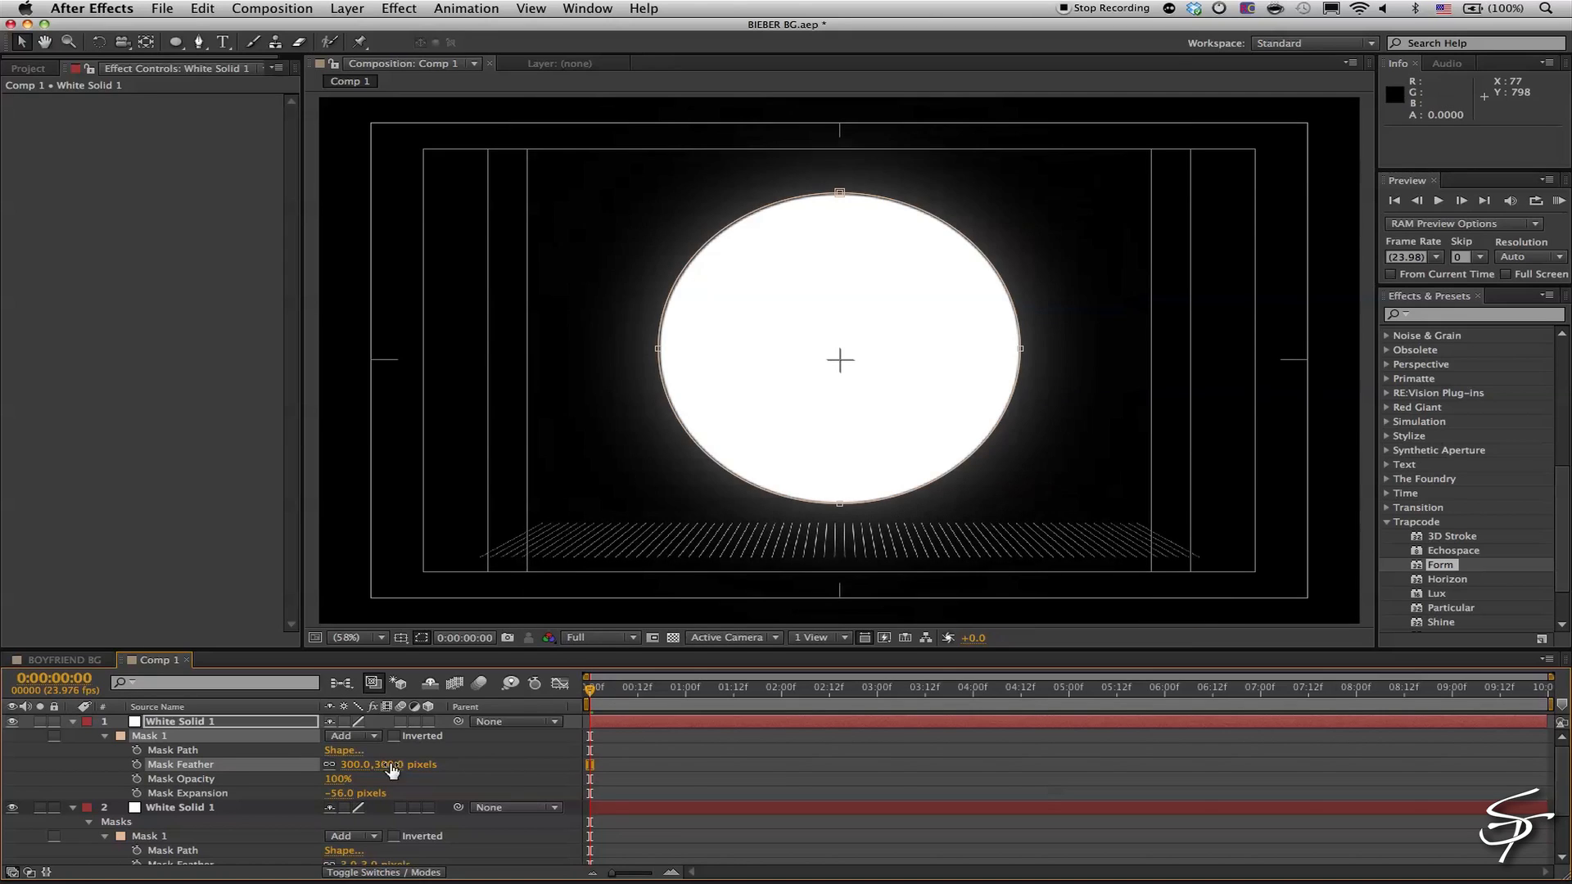
click(532, 750)
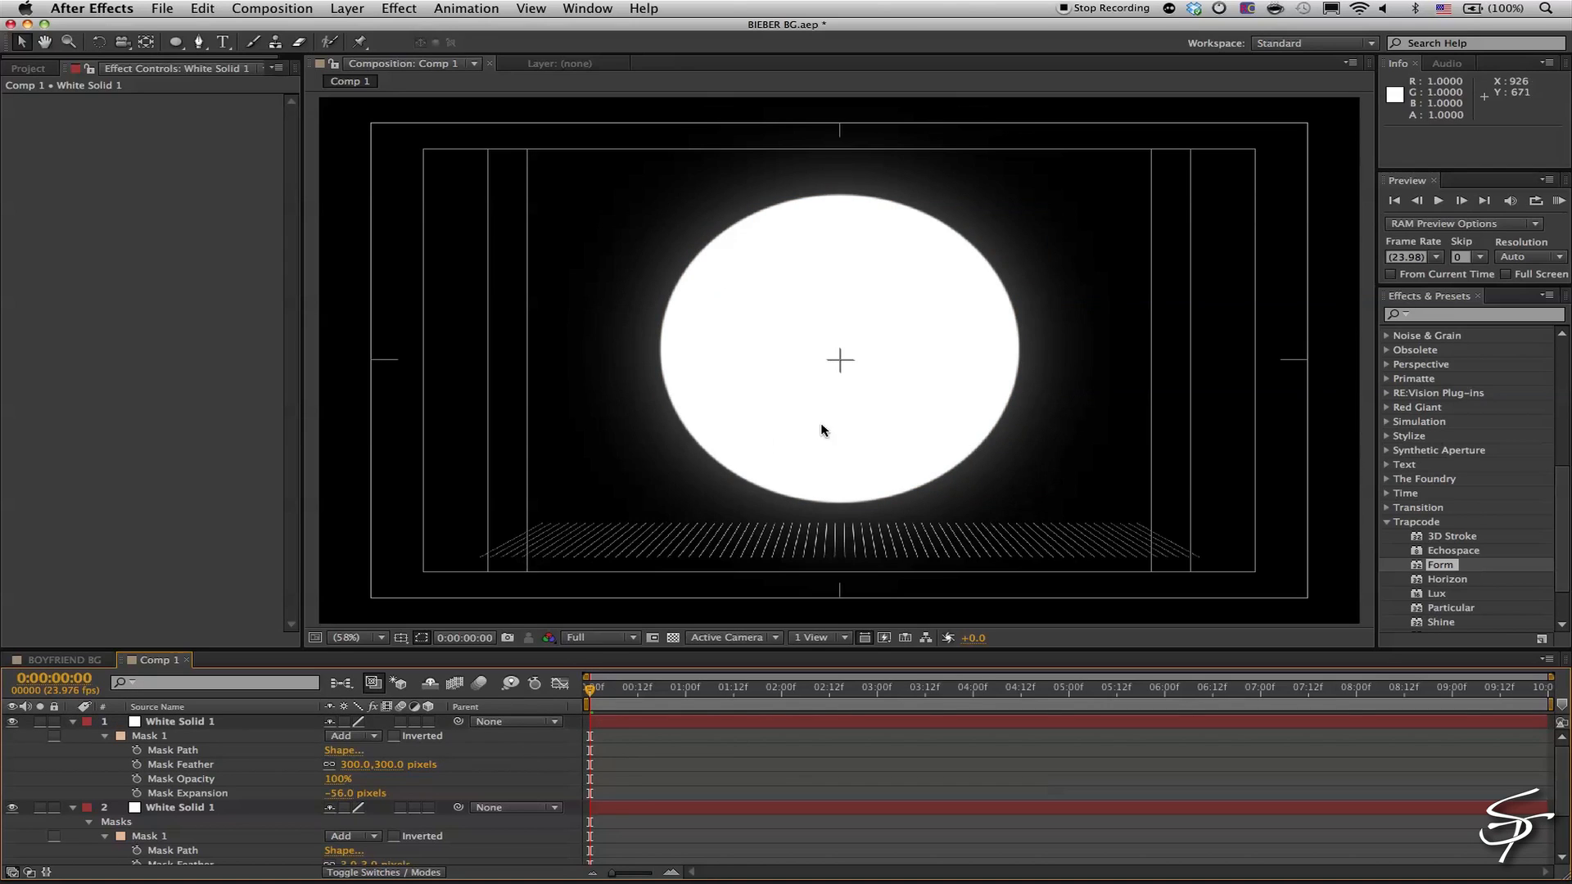
Set the original white circle's Mask Feather to 5 pixels and collapse both white circle layers
scroll(203, 809, down, 3)
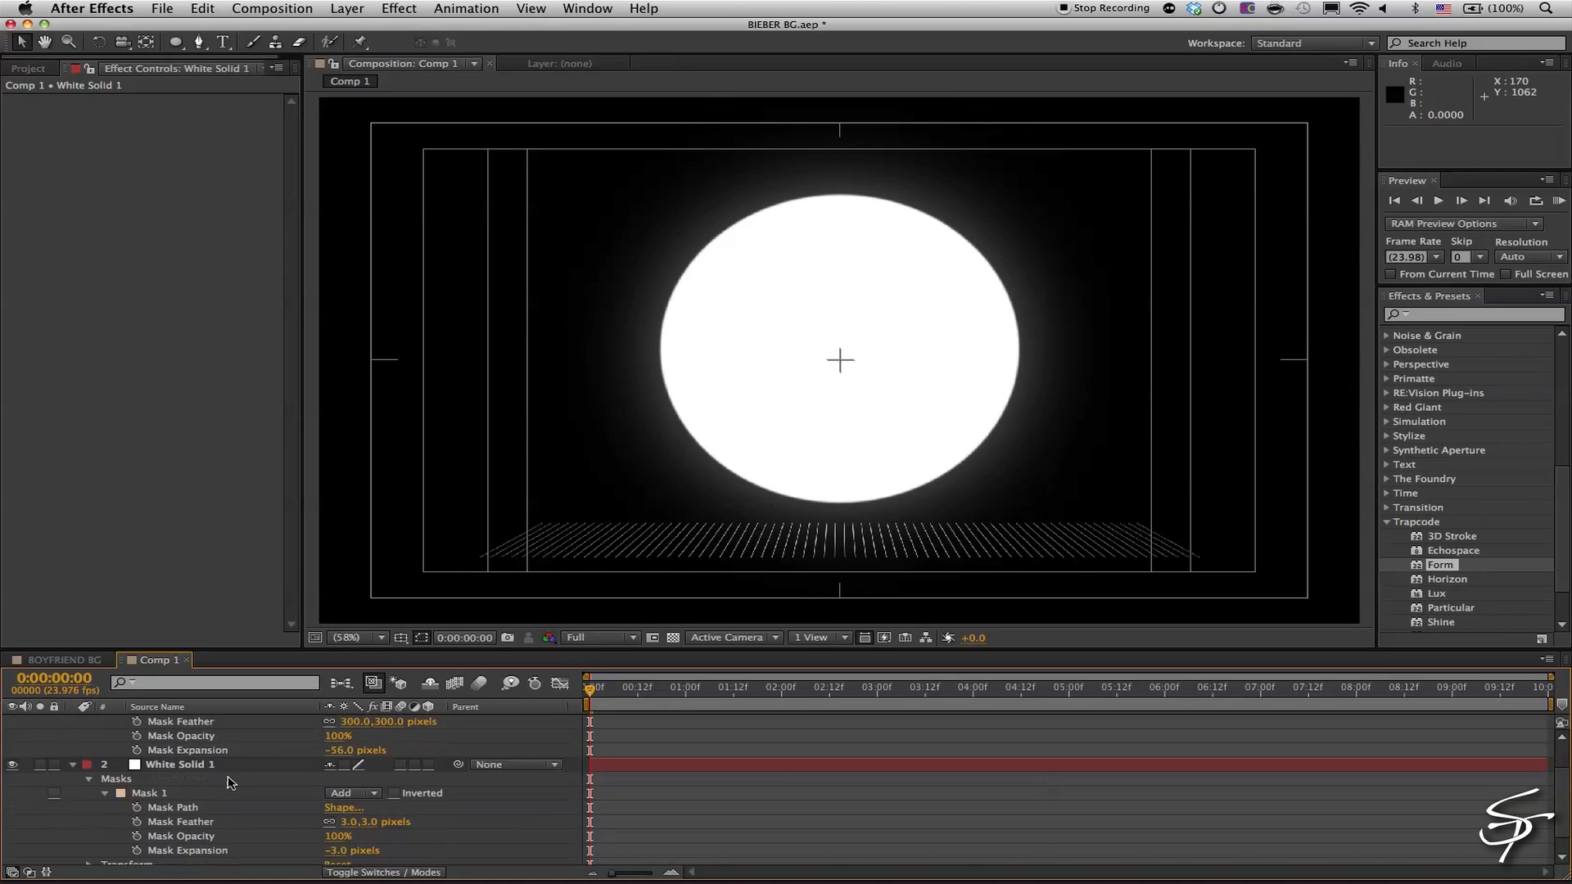
click(345, 823)
text(12)
key(Tab)
text(5)
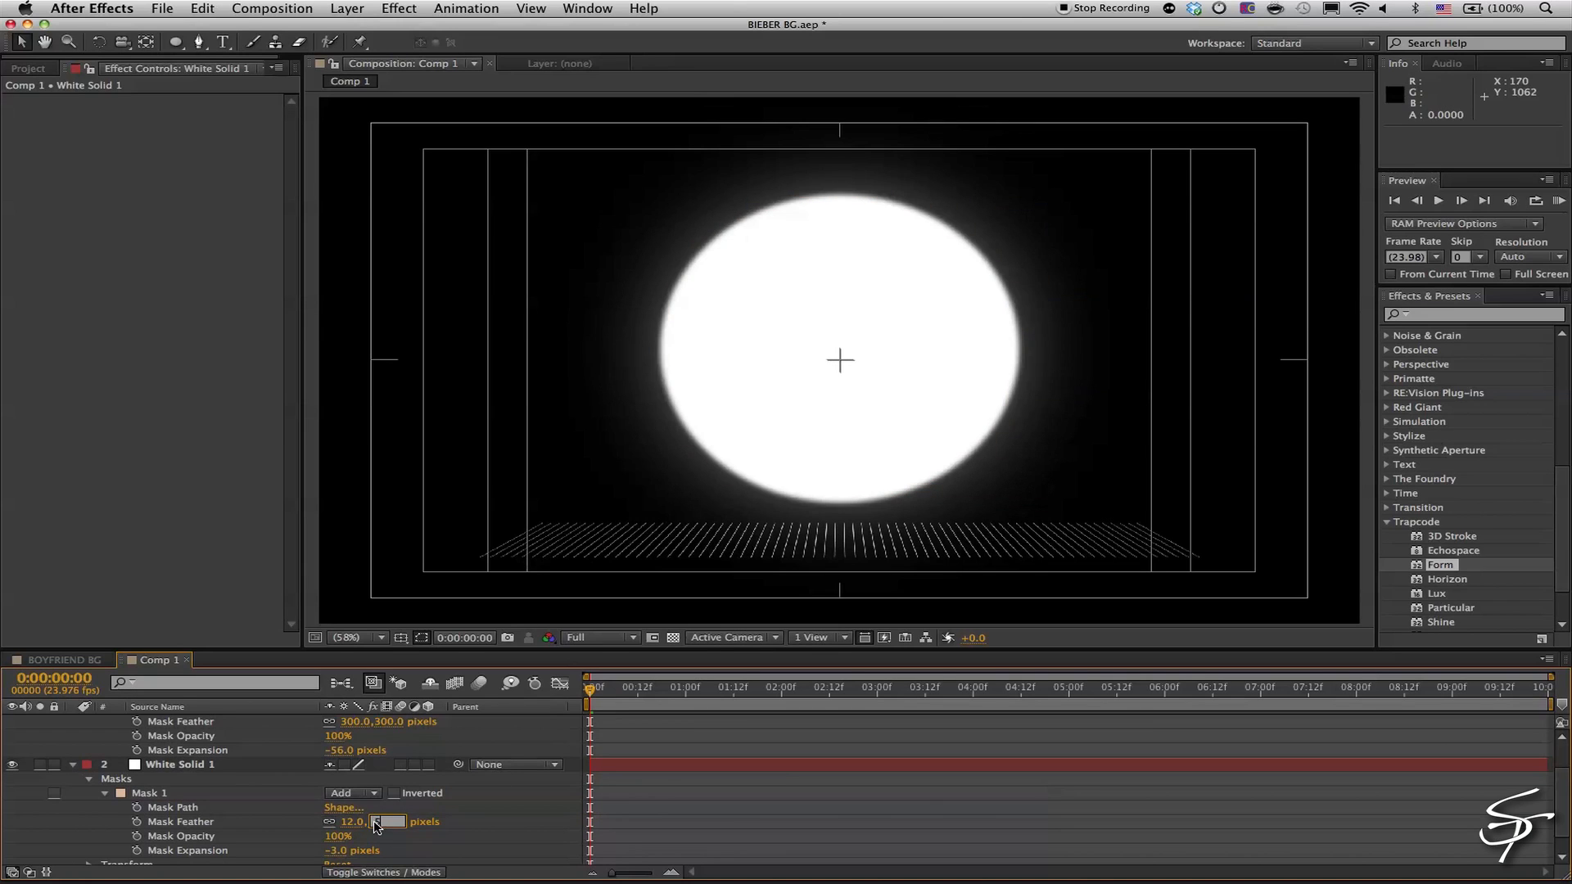
key(Return)
click(73, 765)
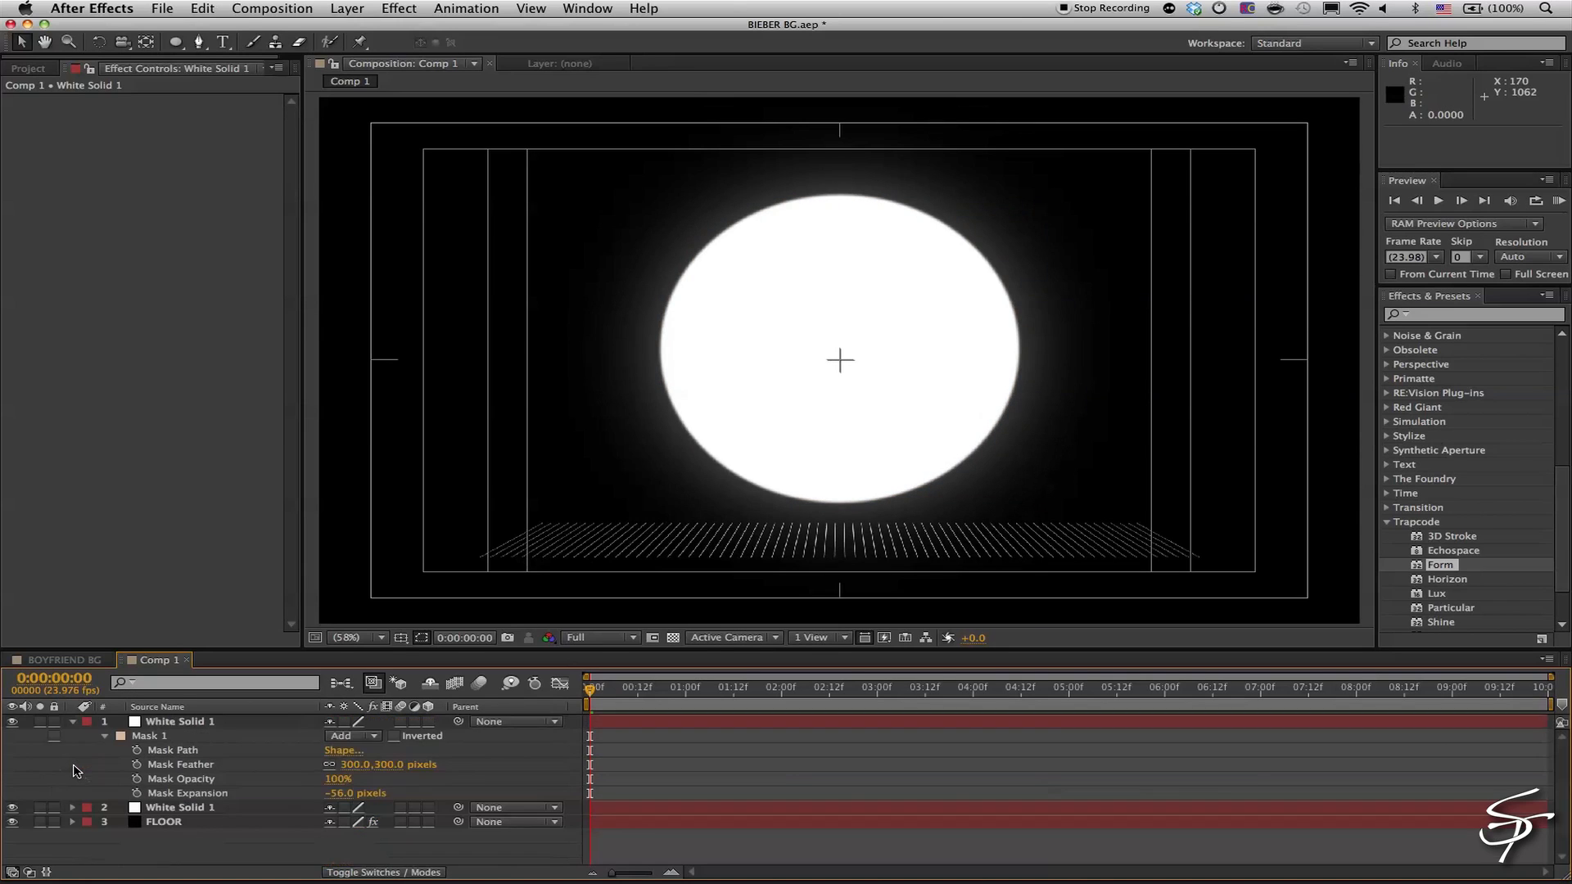
click(73, 722)
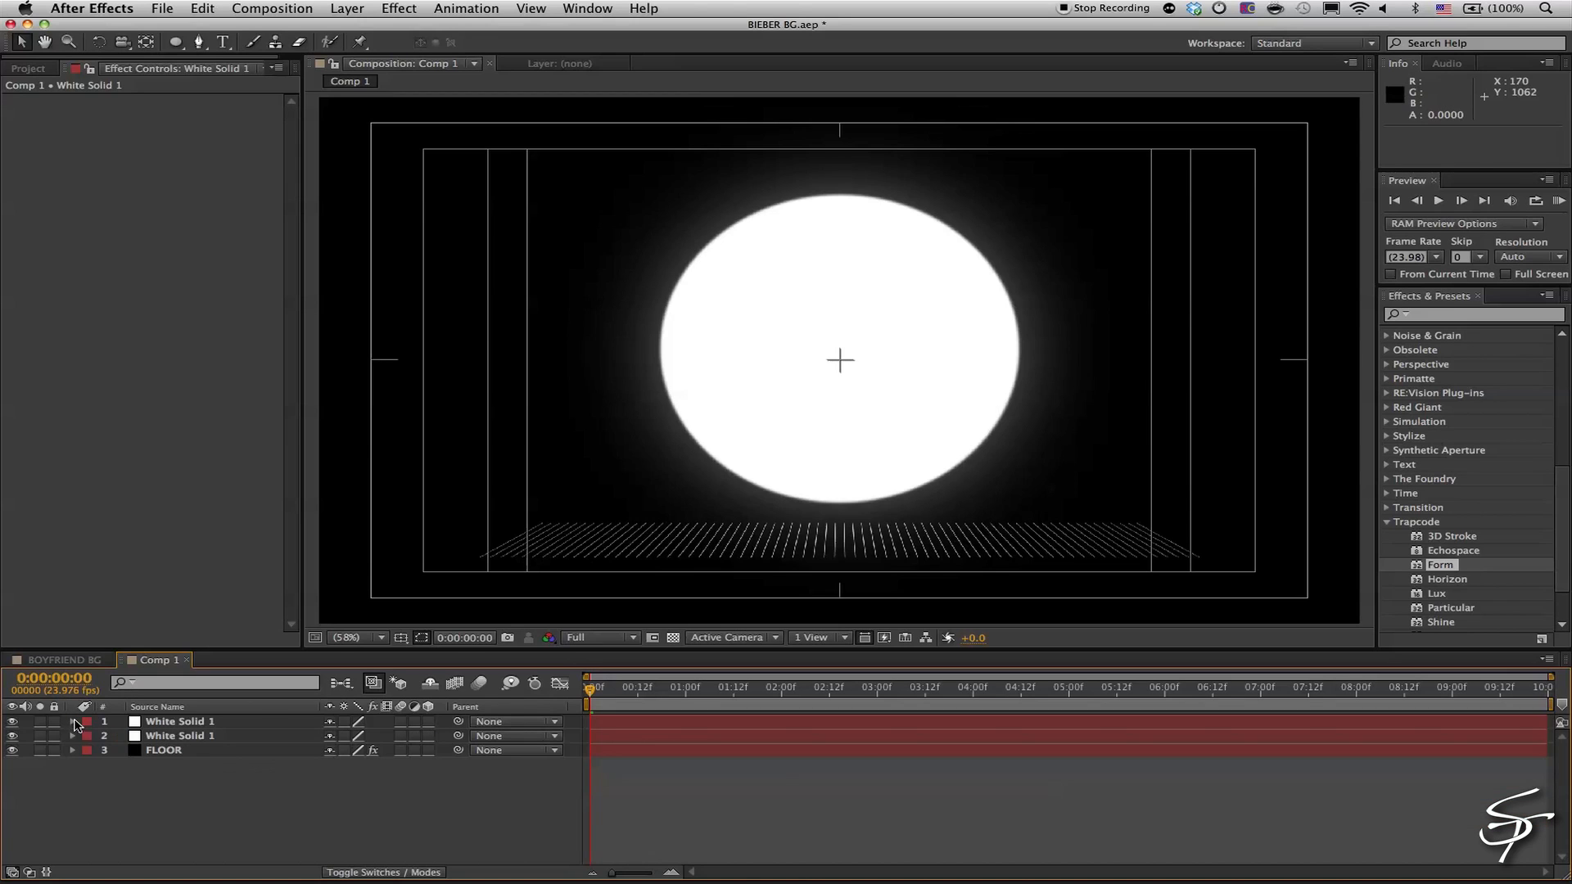
Duplicate the original white circle layer and recolour the copy's solid to pale blue CCF1FF
click(175, 736)
key(ctrl+d)
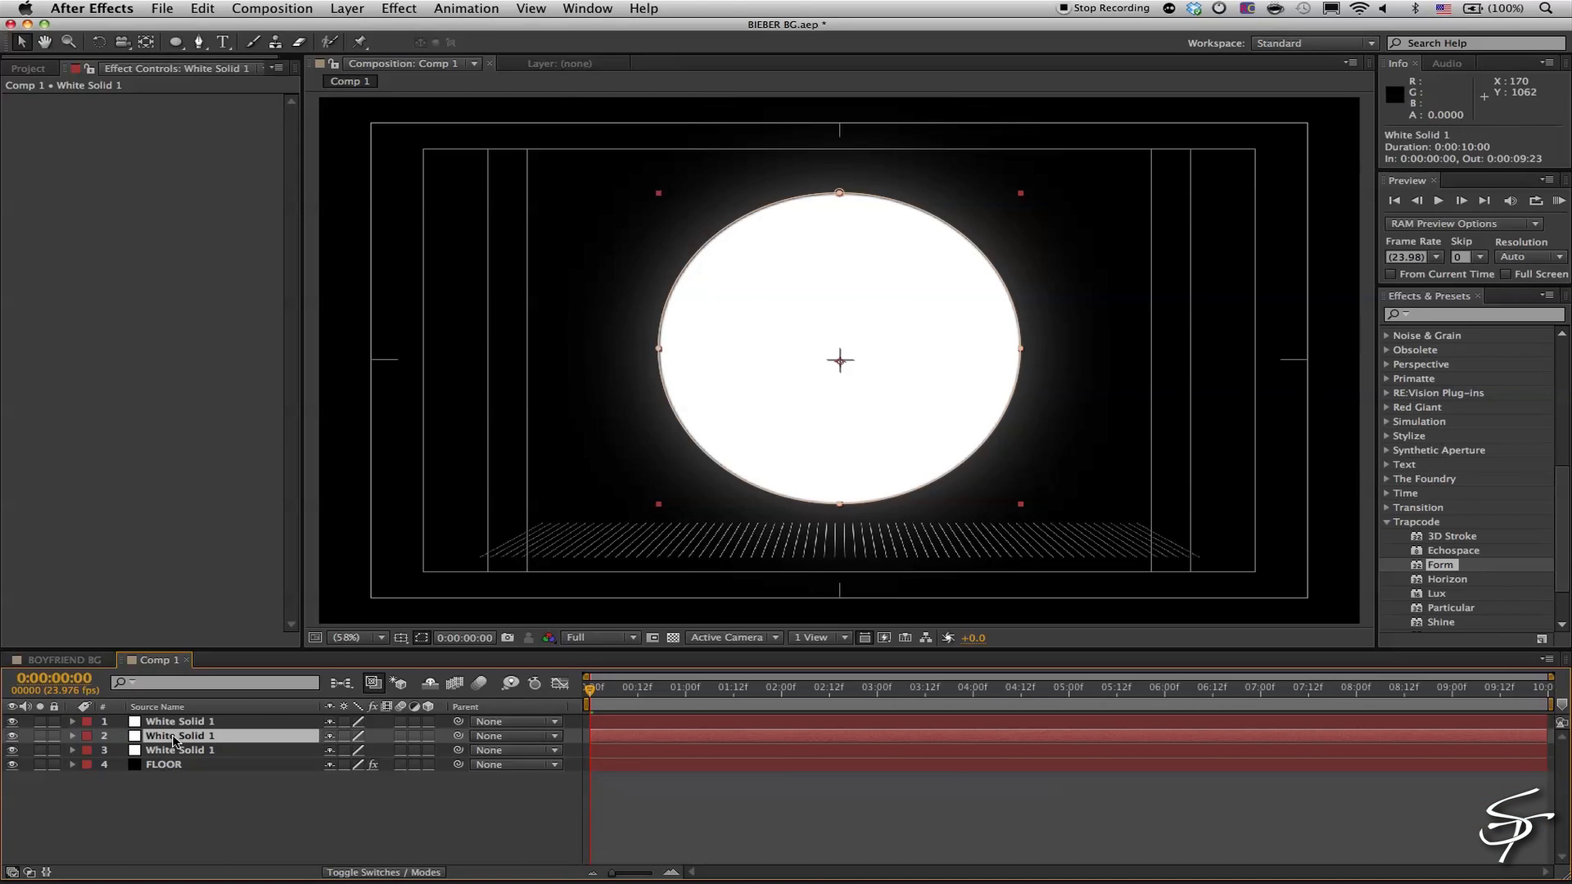
click(344, 8)
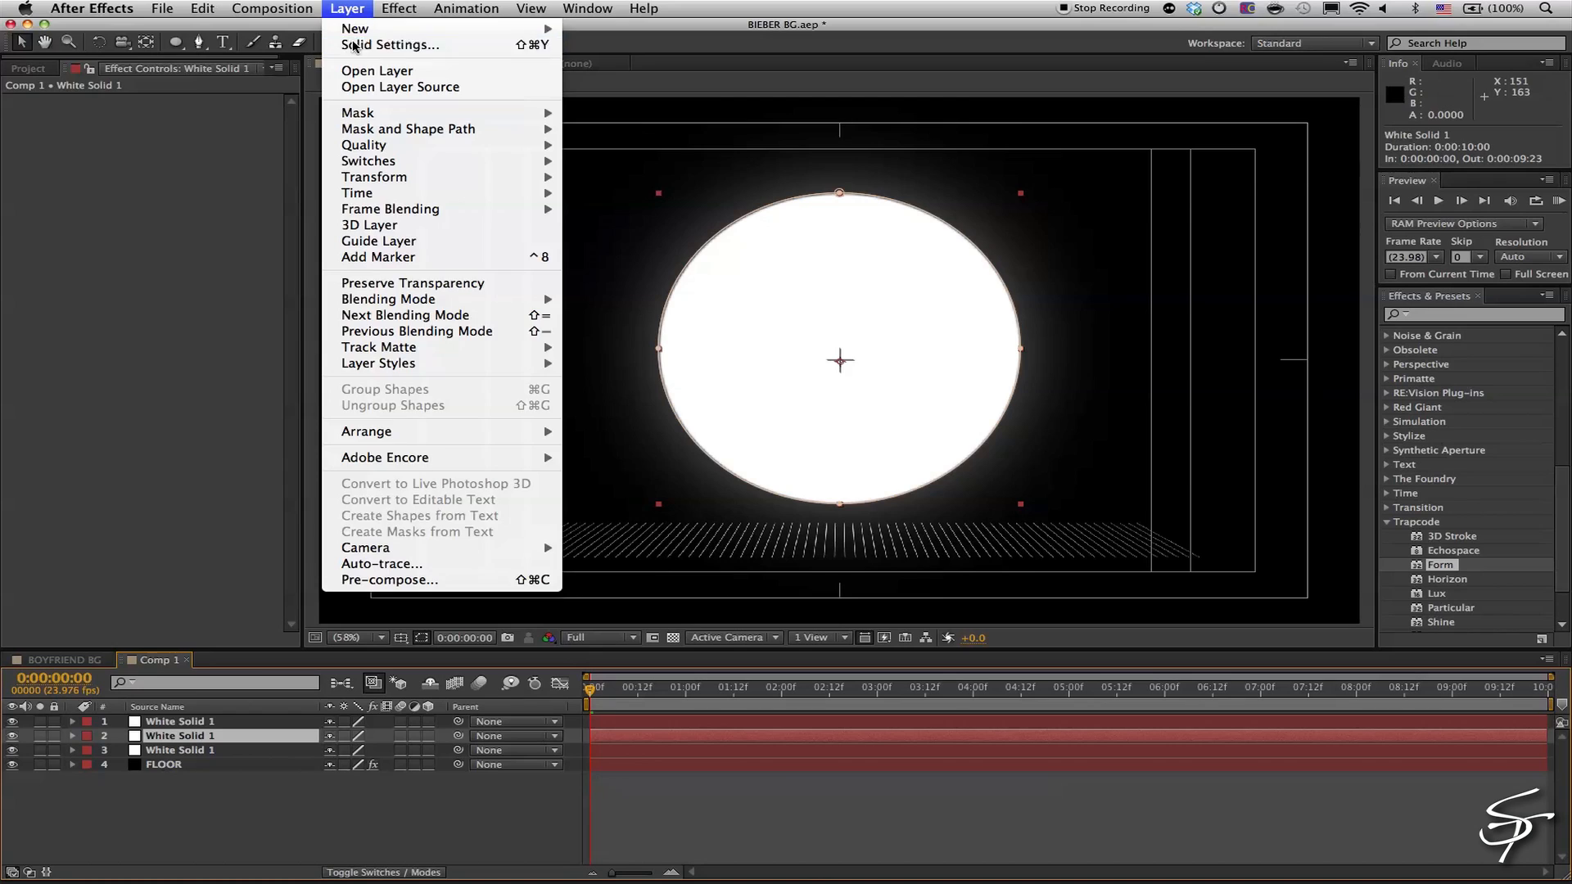
click(368, 44)
click(207, 369)
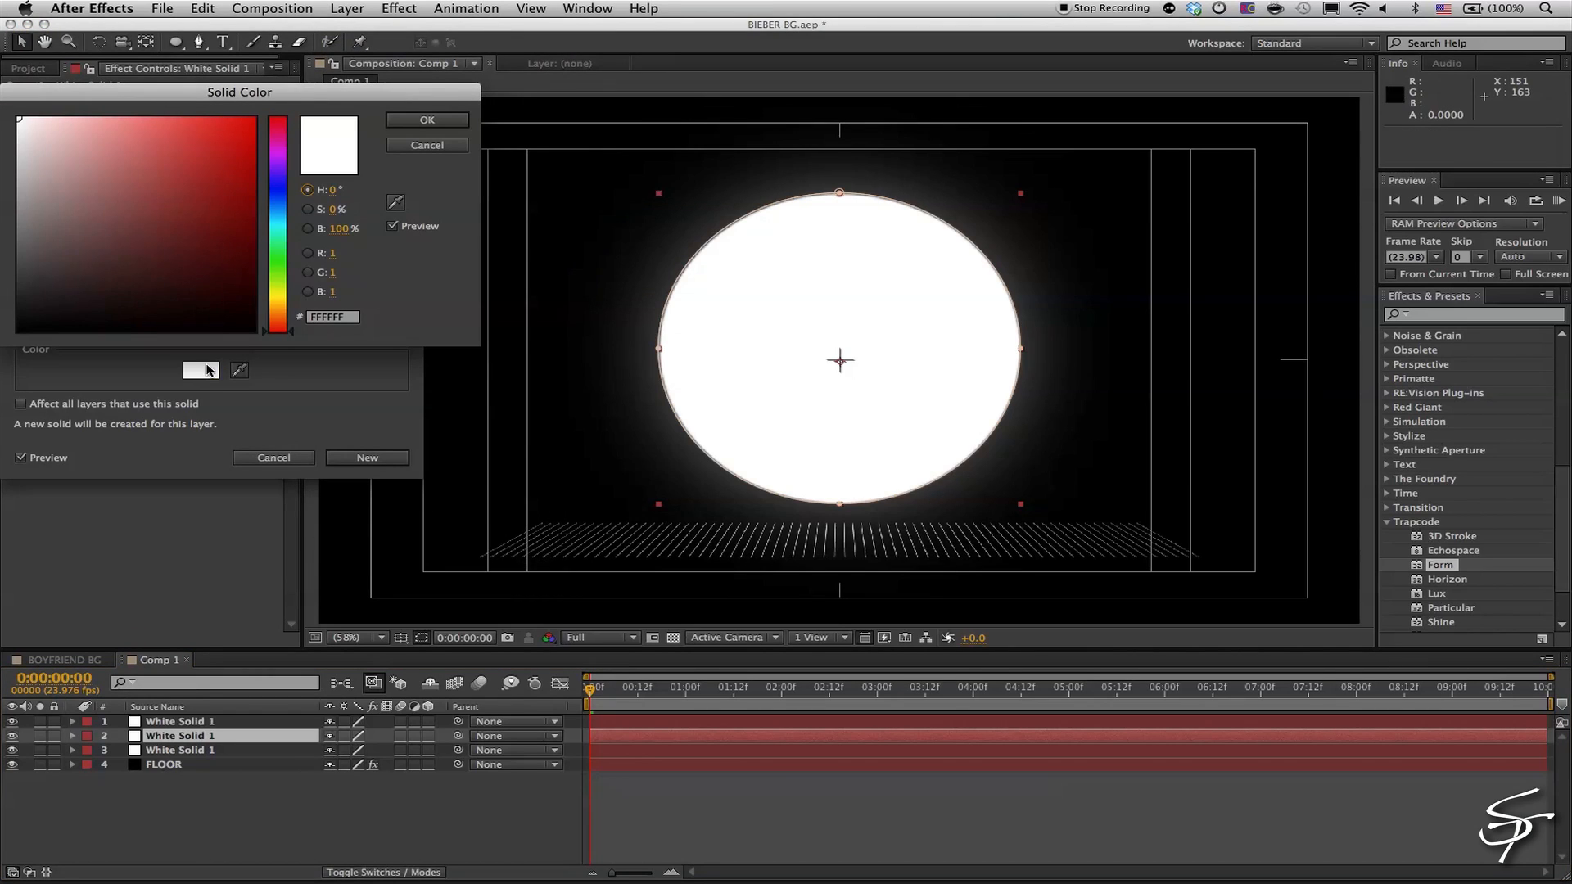
click(275, 225)
drag(276, 211, 280, 214)
drag(95, 160, 63, 109)
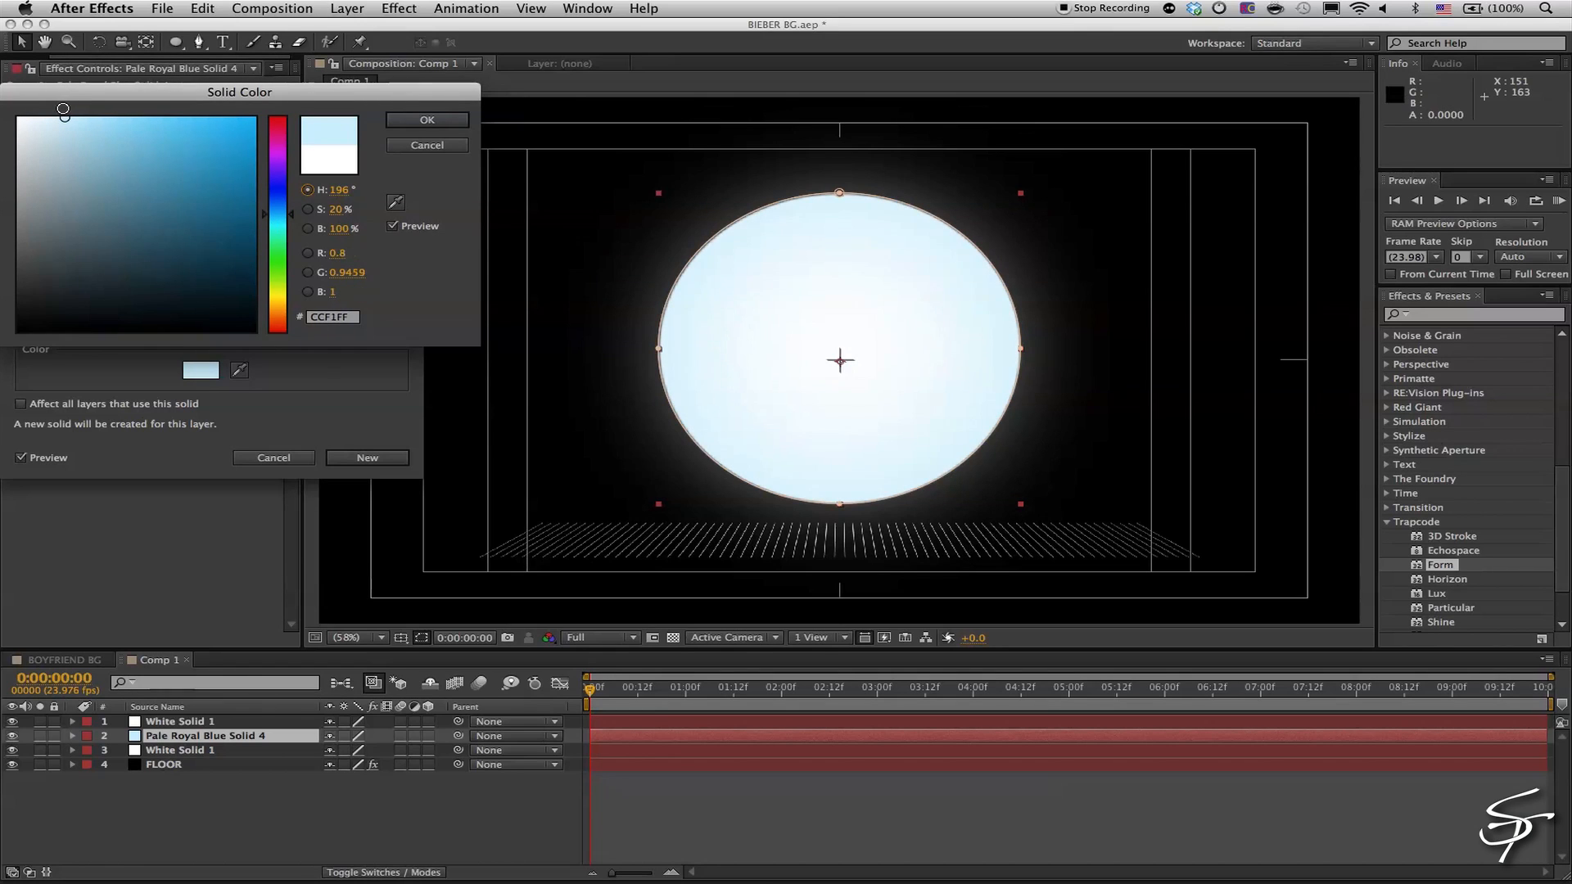
click(426, 121)
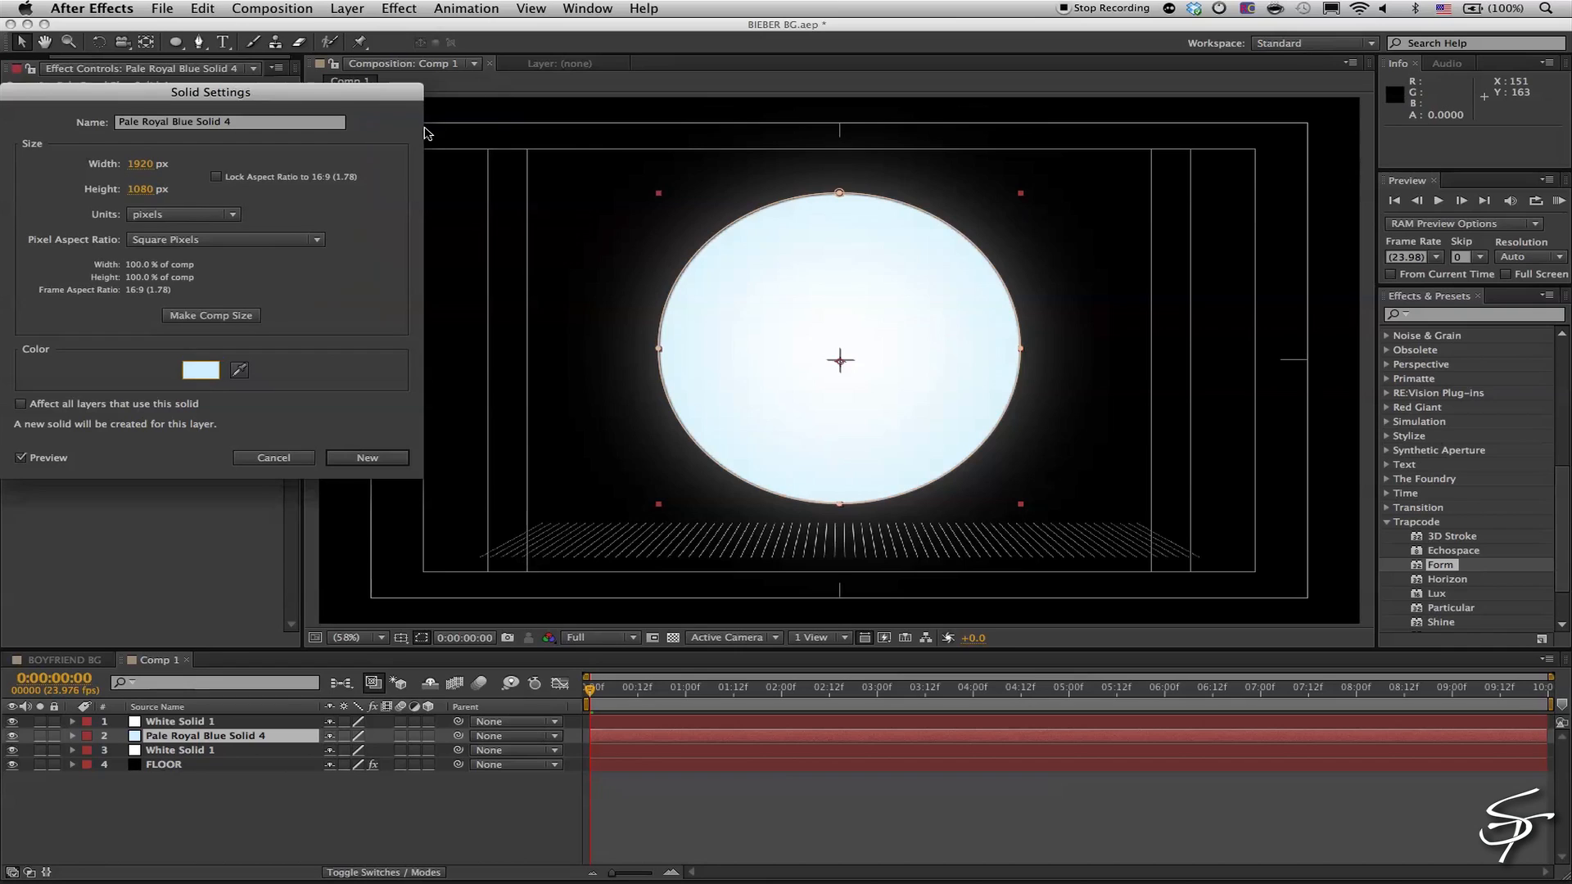
click(347, 459)
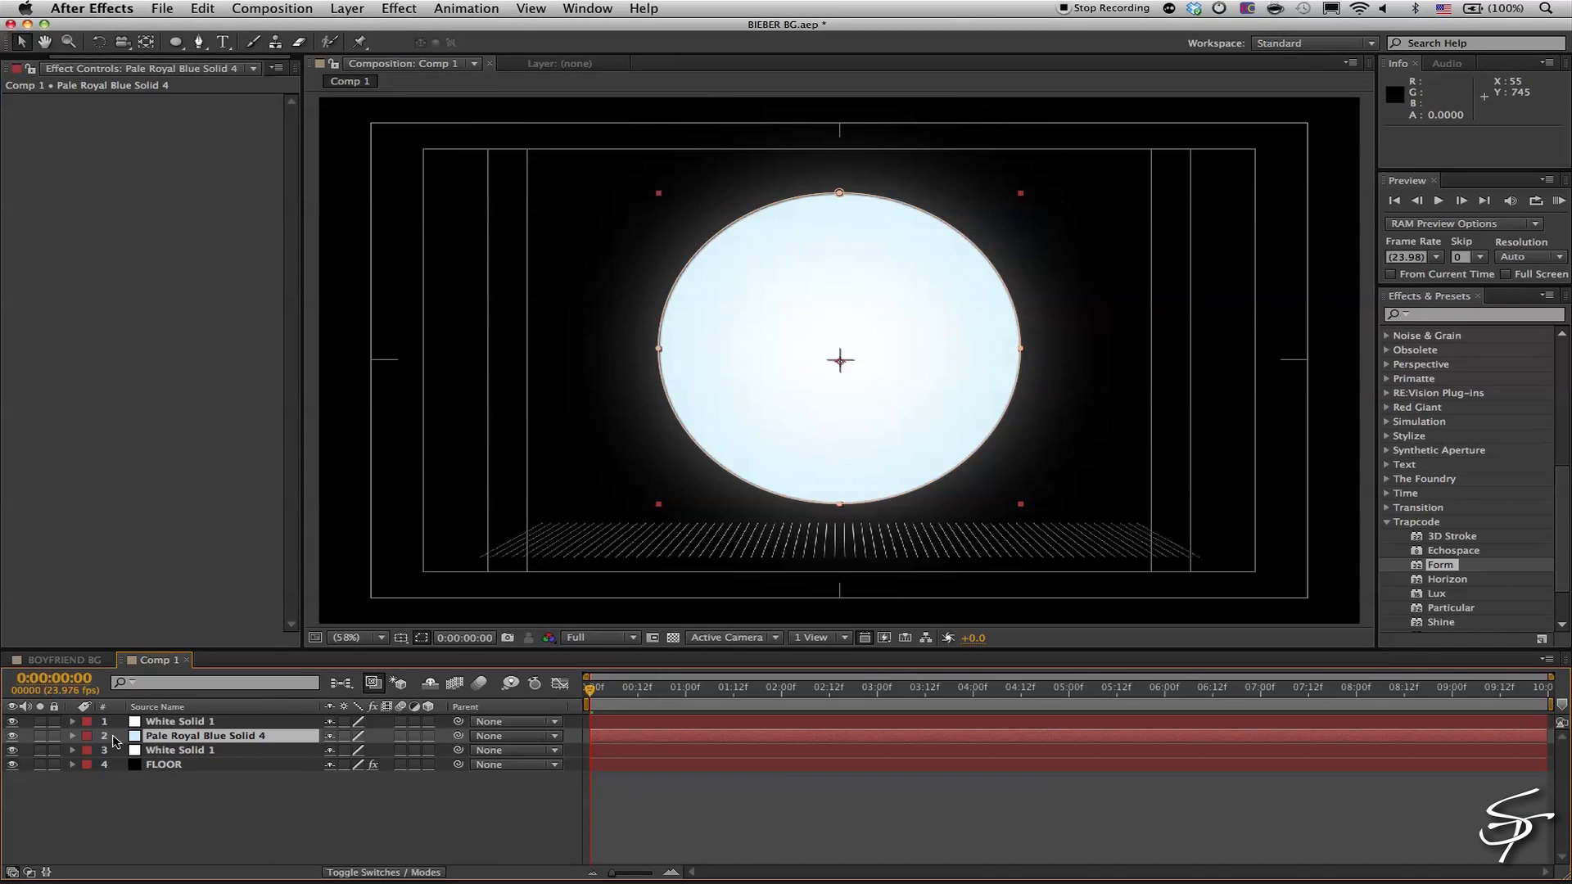
Set the pale blue circle's Mask Feather to 80 pixels and its Mask Expansion to -22 pixels
click(72, 736)
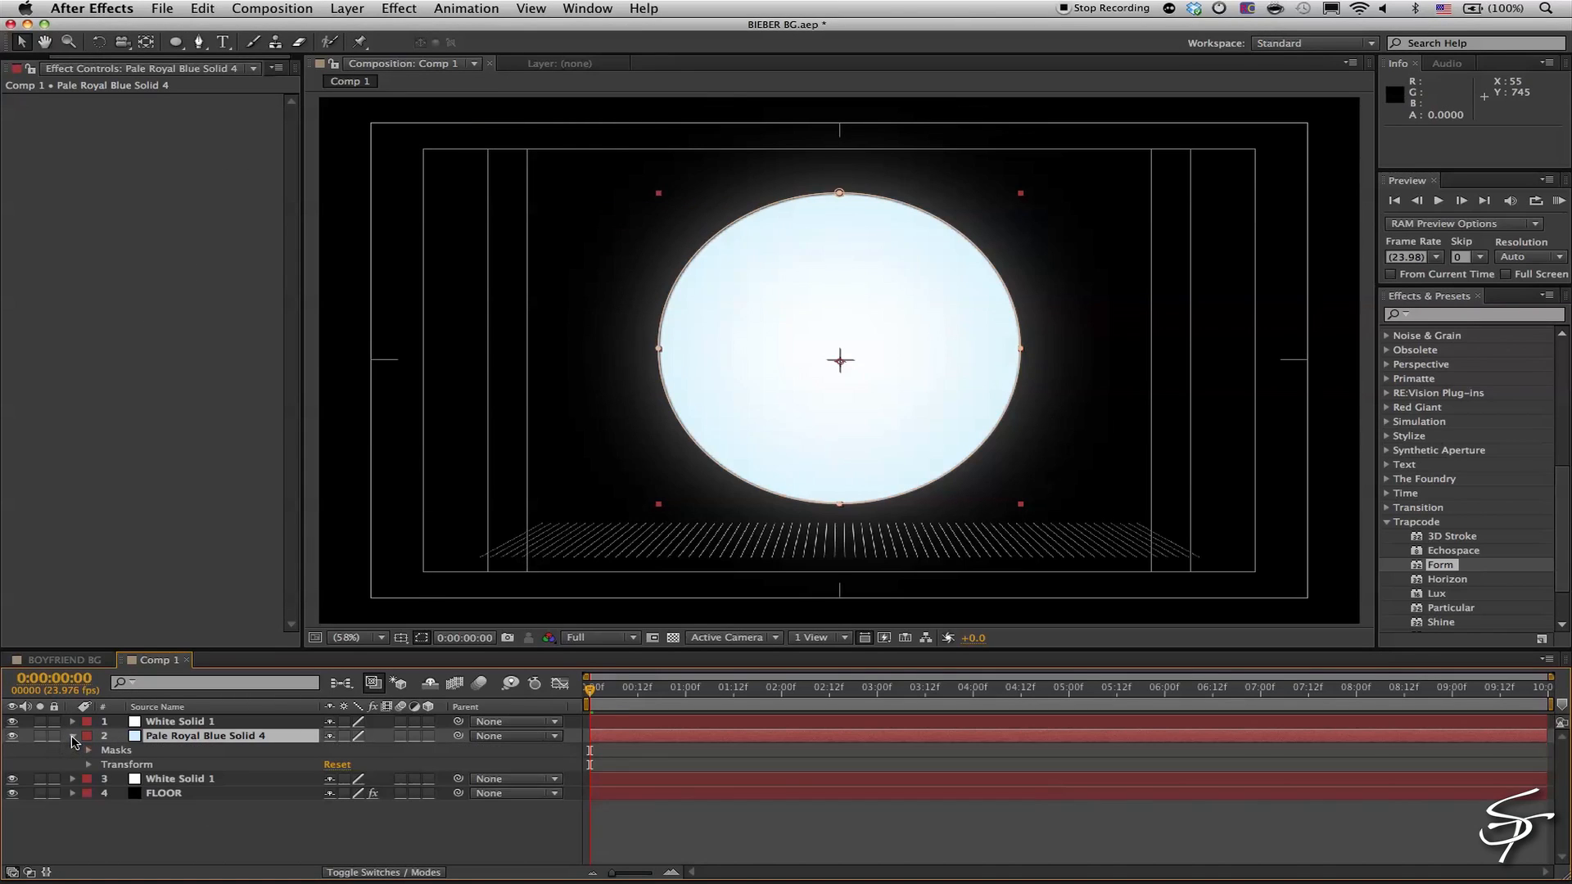
click(90, 751)
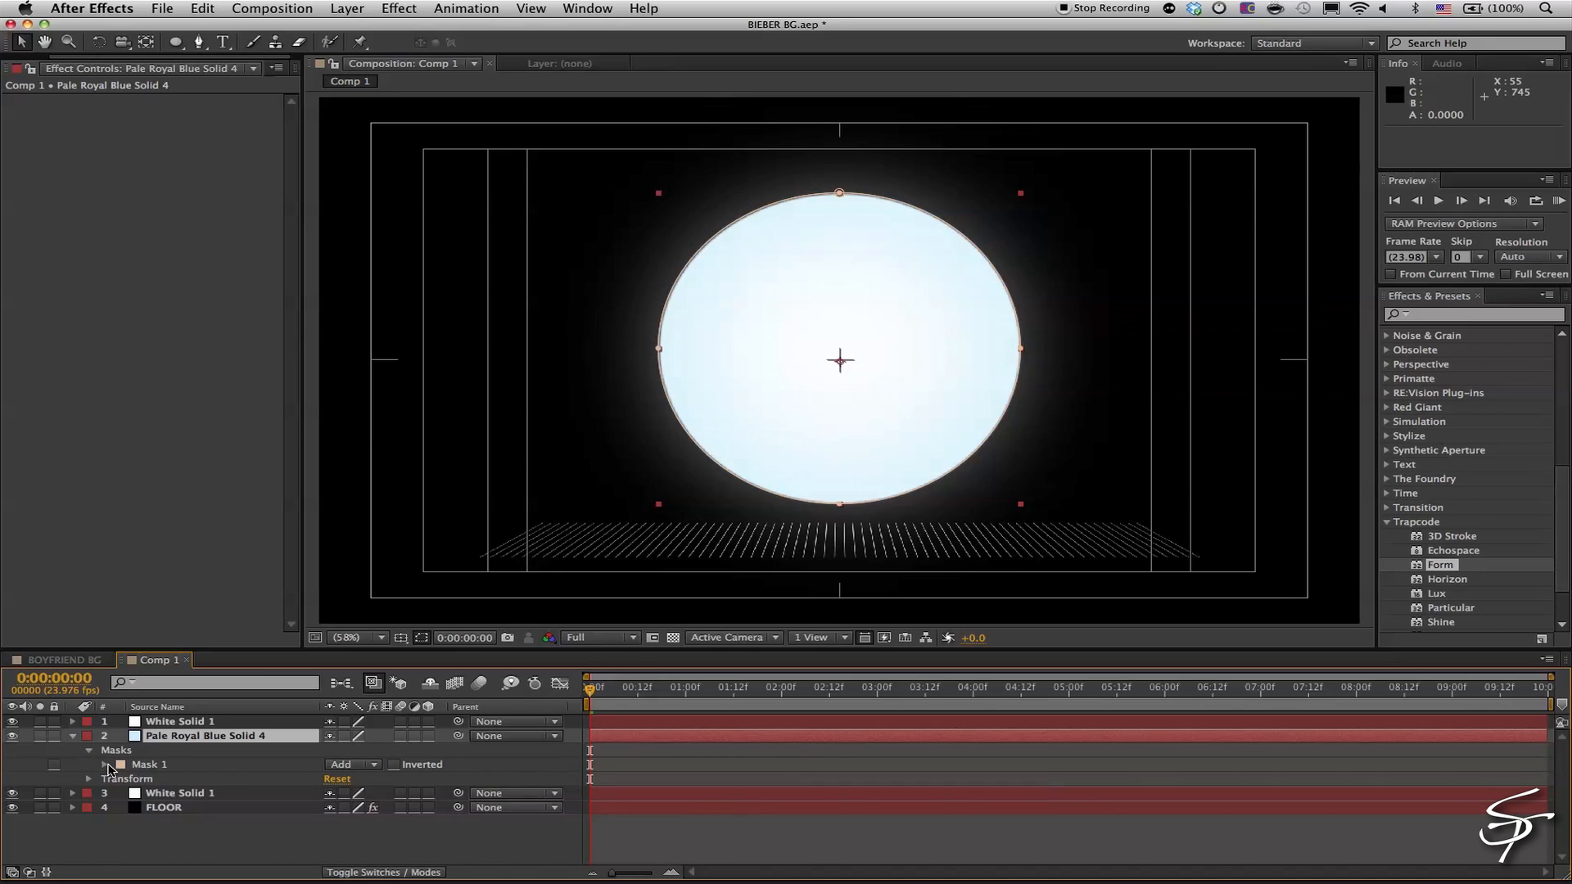
click(107, 766)
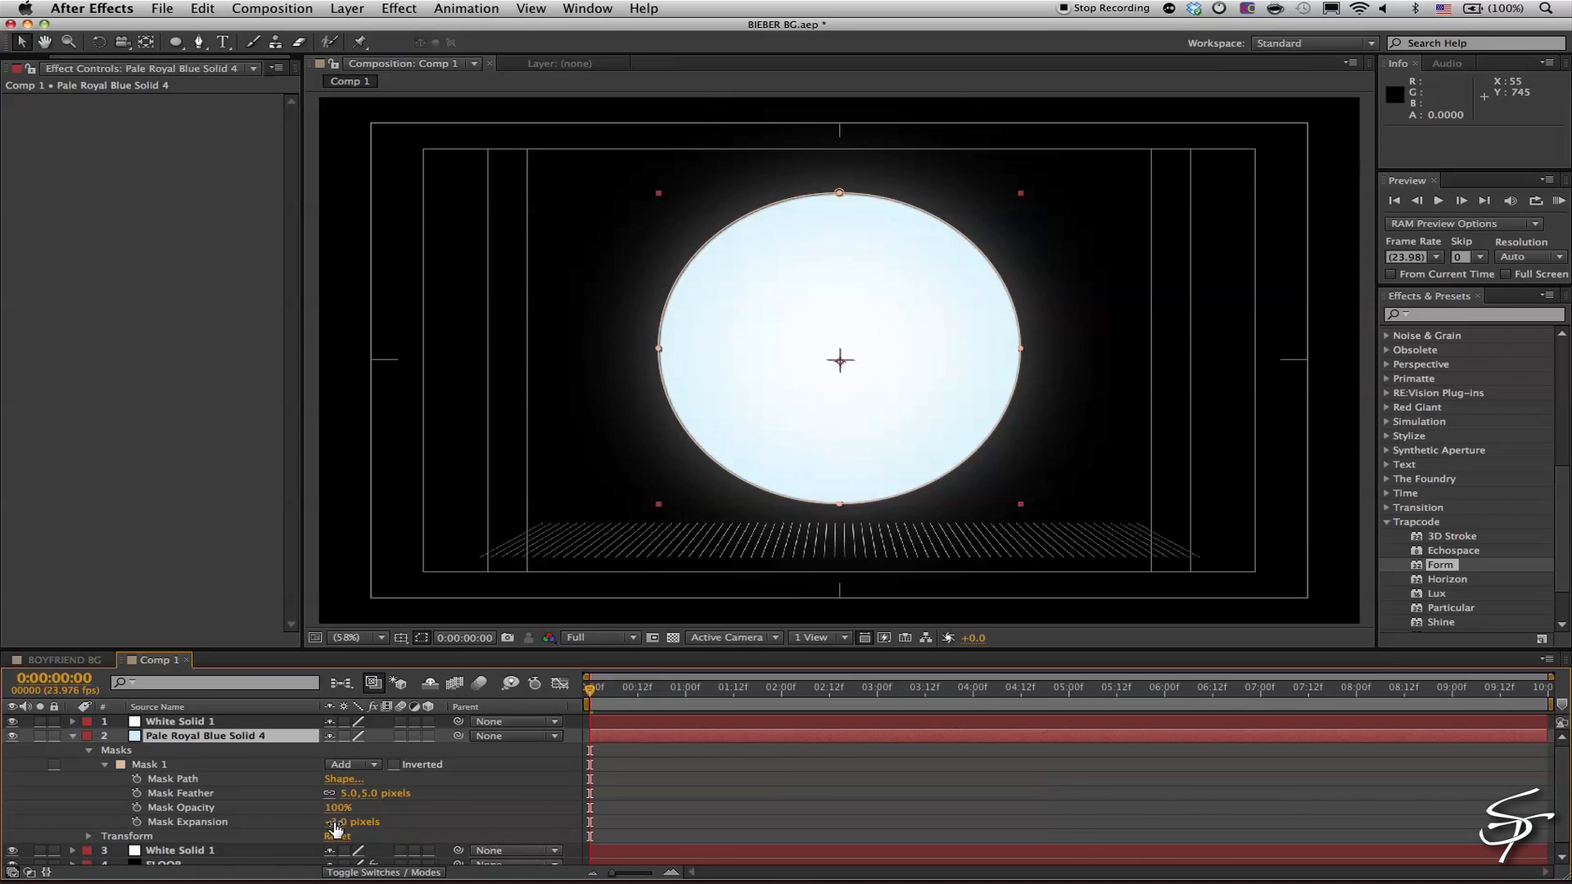
drag(347, 795, 408, 793)
drag(417, 793, 432, 793)
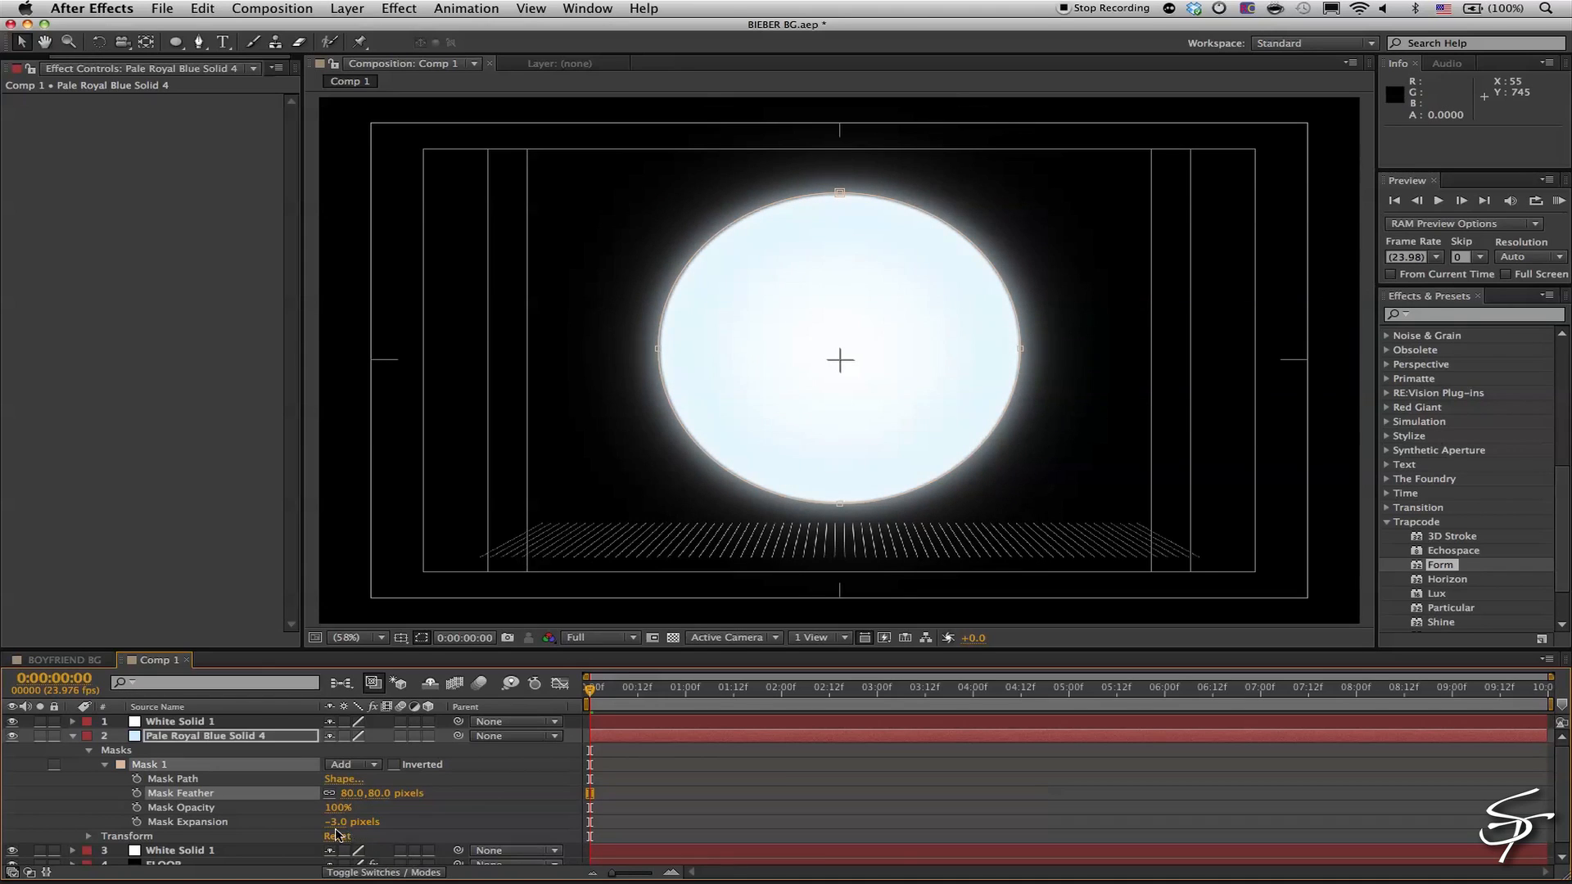
mouse_move(331, 824)
mouse_down()
mouse_move(278, 826)
mouse_move(317, 826)
mouse_up()
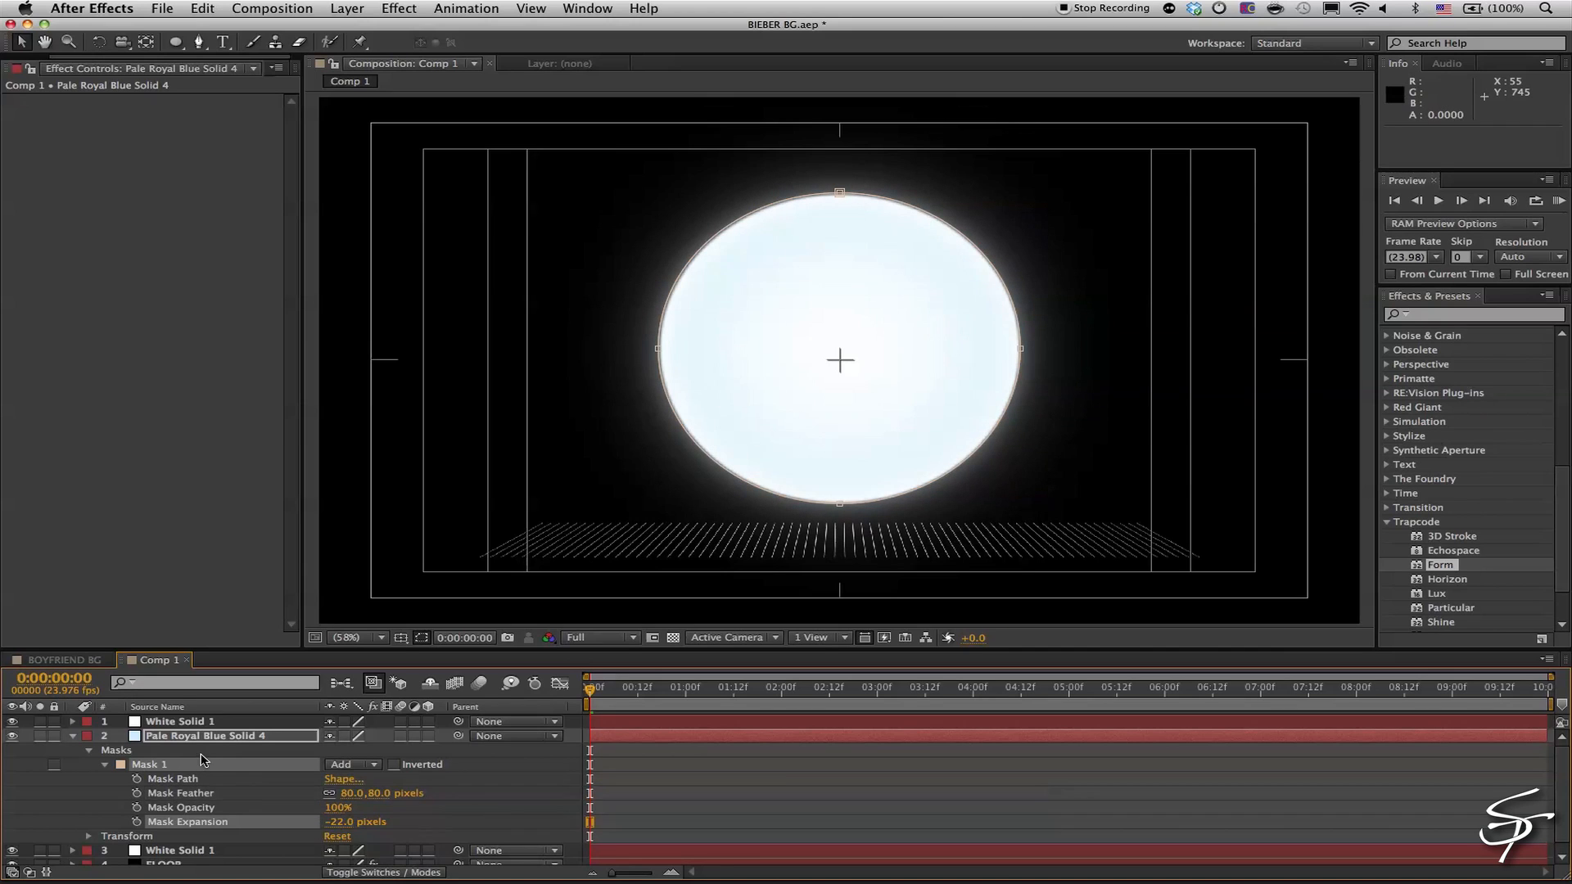
Set the pale blue circle layer's opacity to 55%
key(t)
click(336, 751)
text(55)
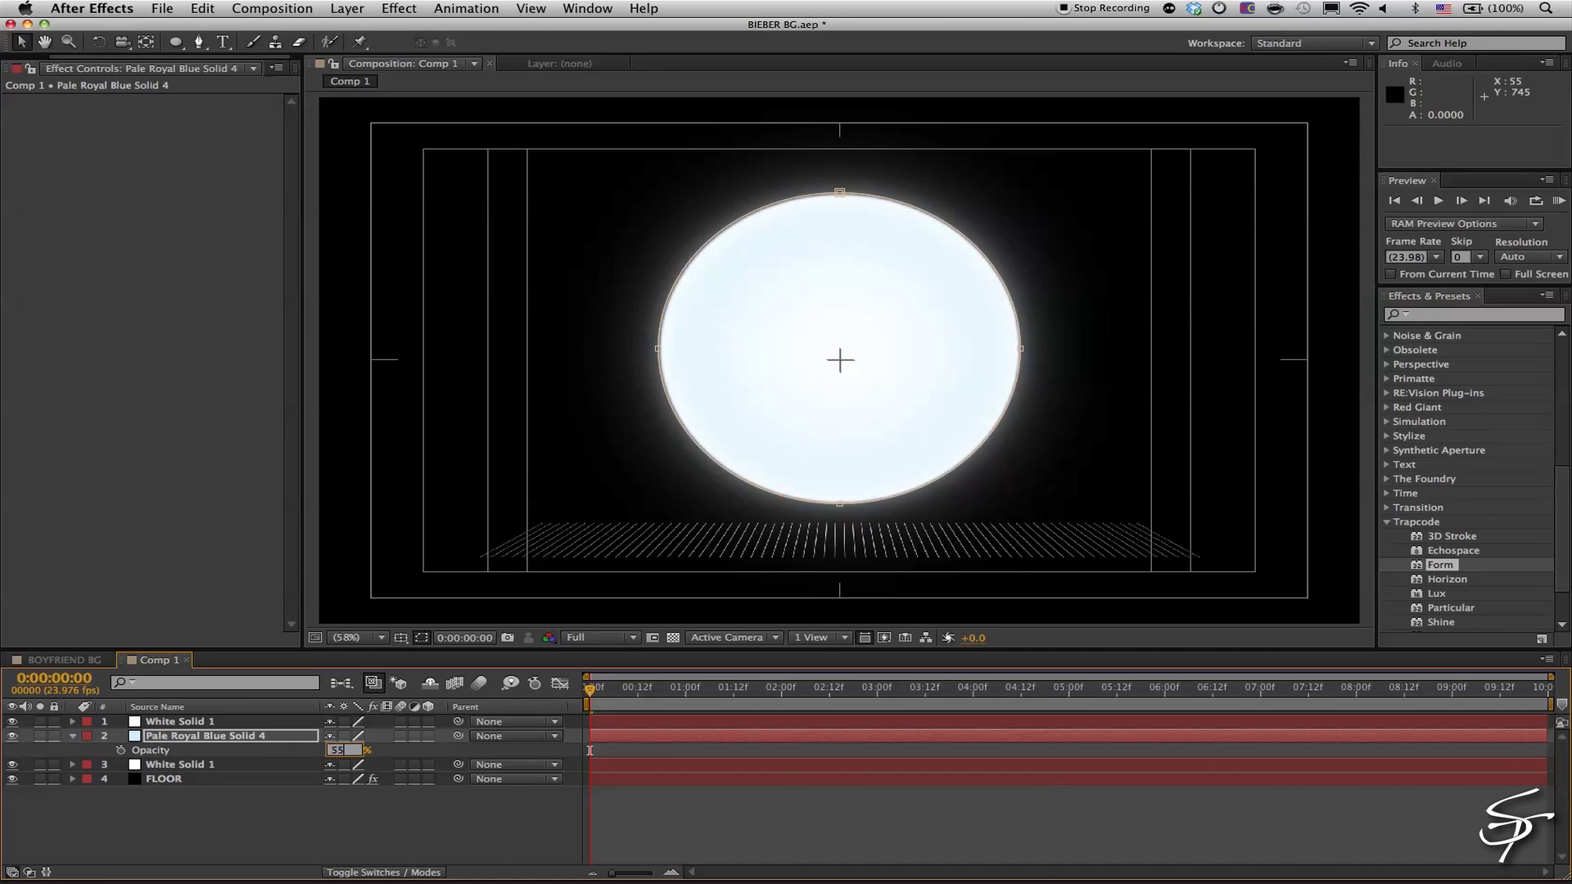
key(Return)
Move the pale blue layer beneath both white circle layers and set its opacity to 100%
key(m)
drag(175, 737, 179, 792)
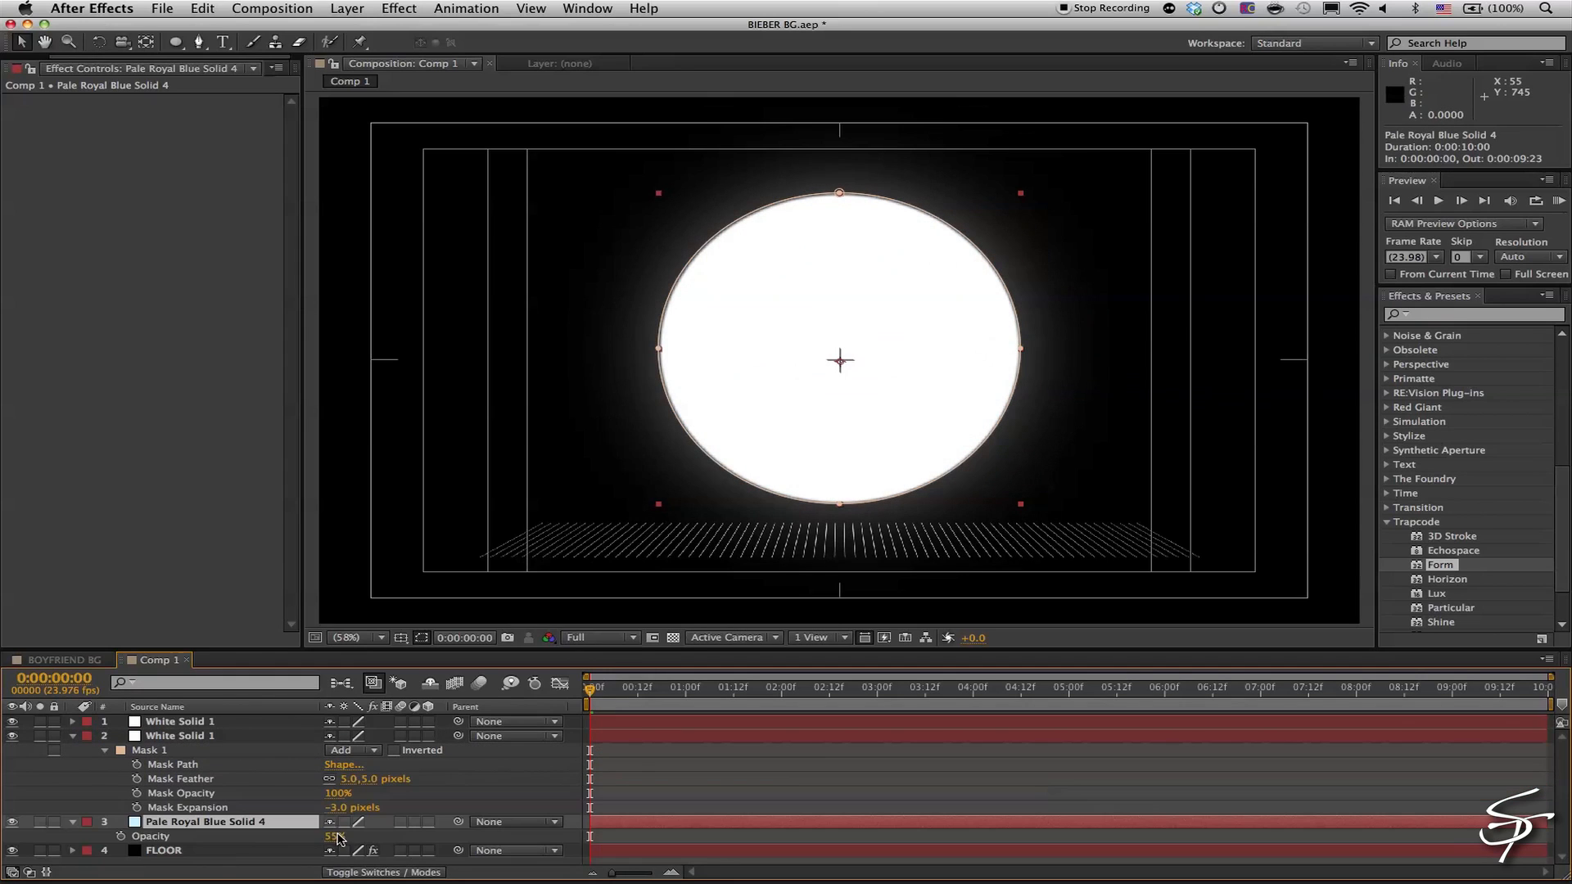
drag(335, 838, 447, 837)
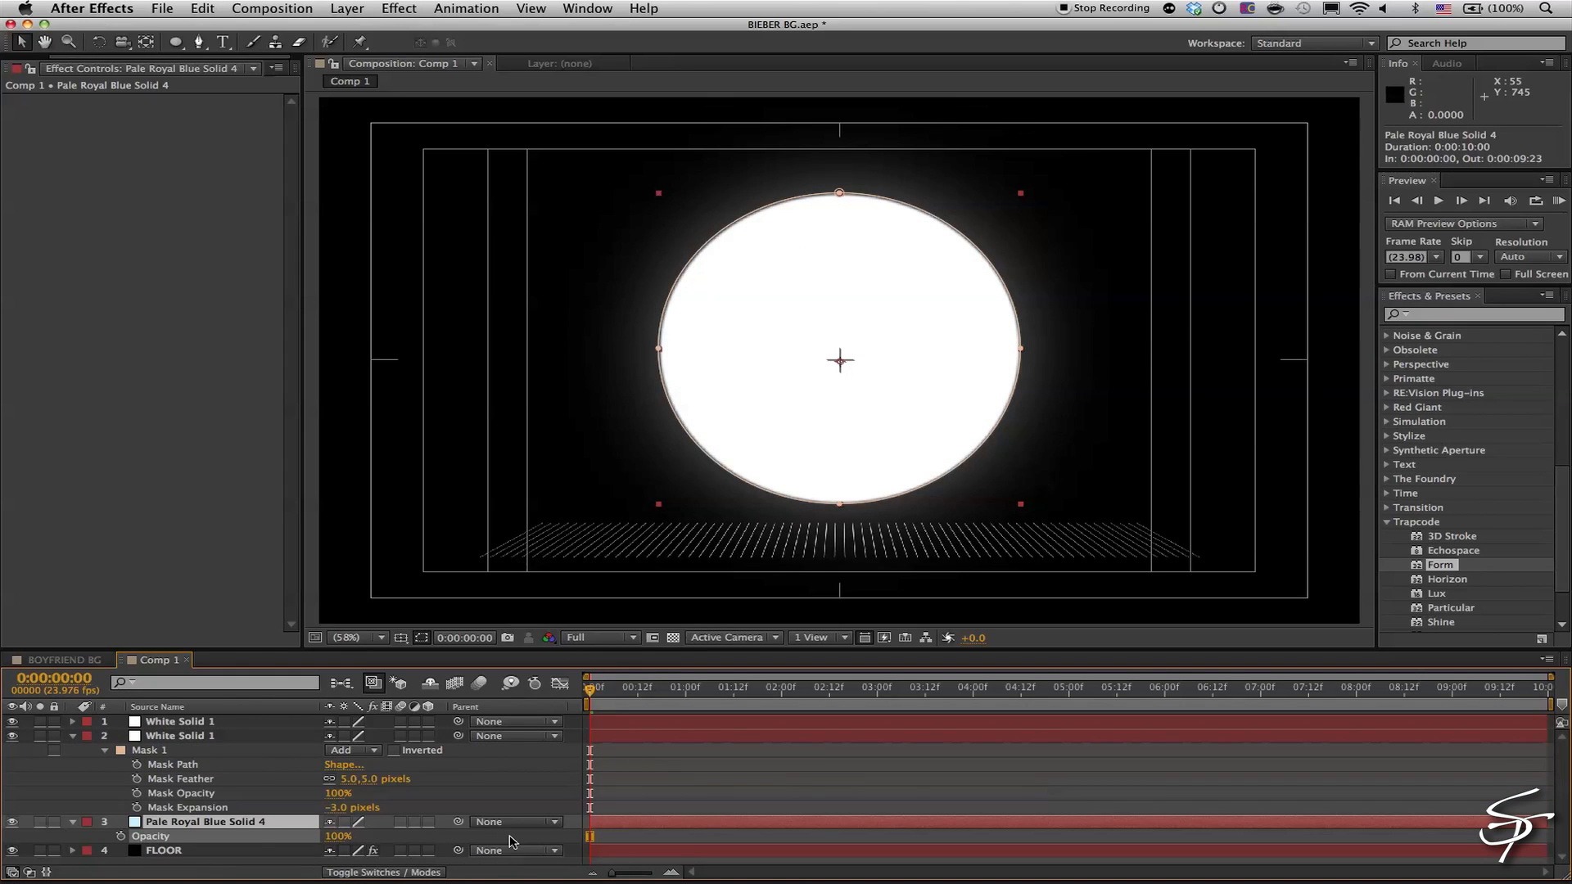
Give the second white circle a 20-pixel Mask Feather and -44-pixel Mask Expansion, and scale it up together with the pale blue circle
drag(335, 808, 367, 780)
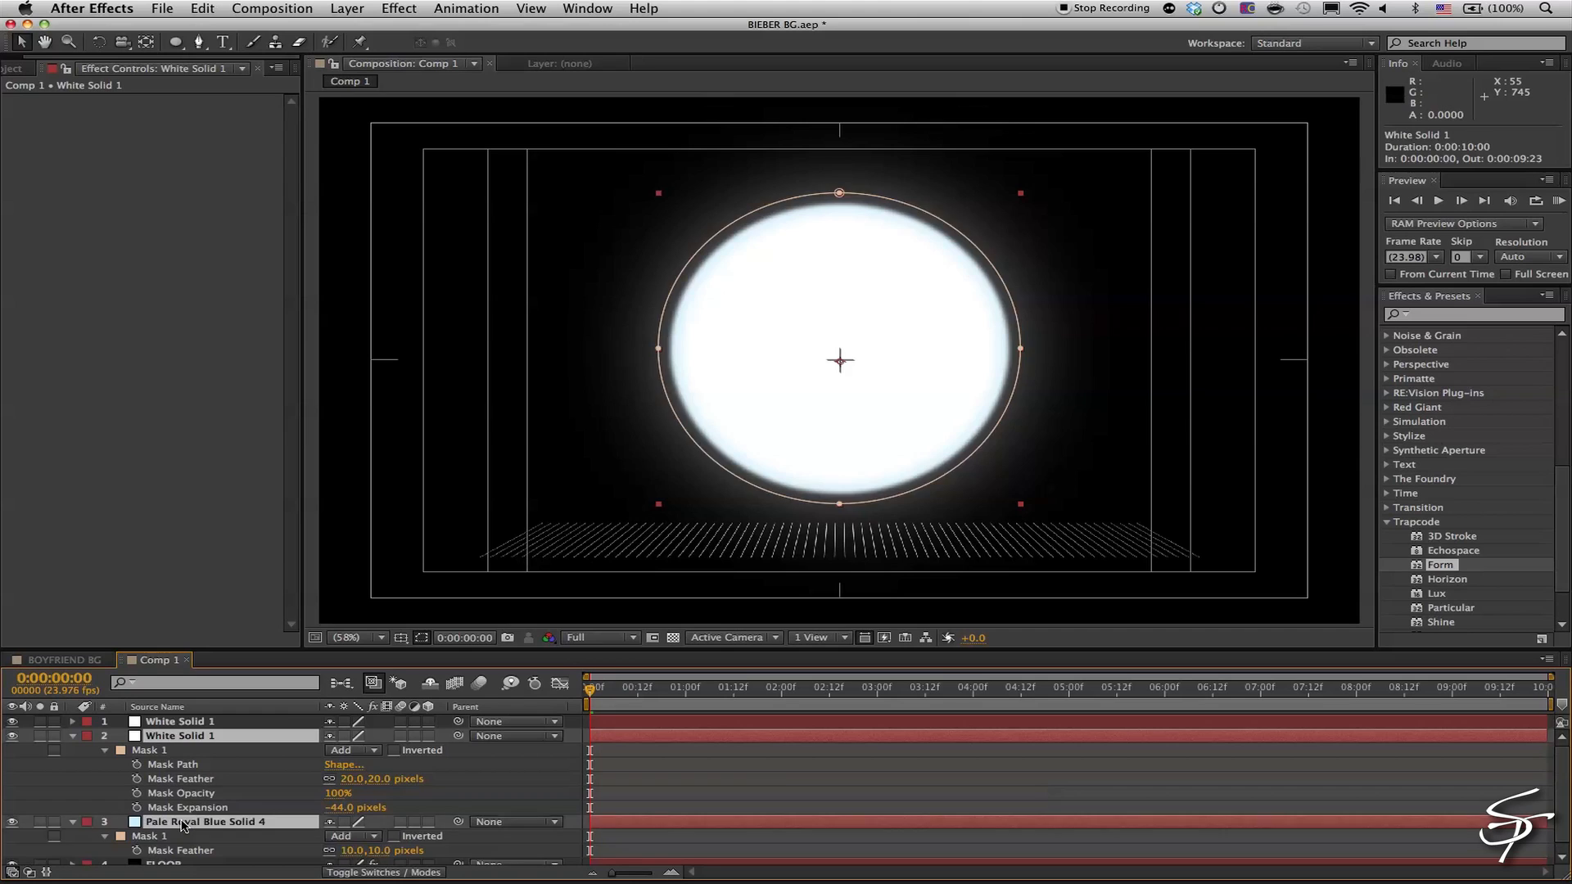
shift+click(182, 821)
key(s)
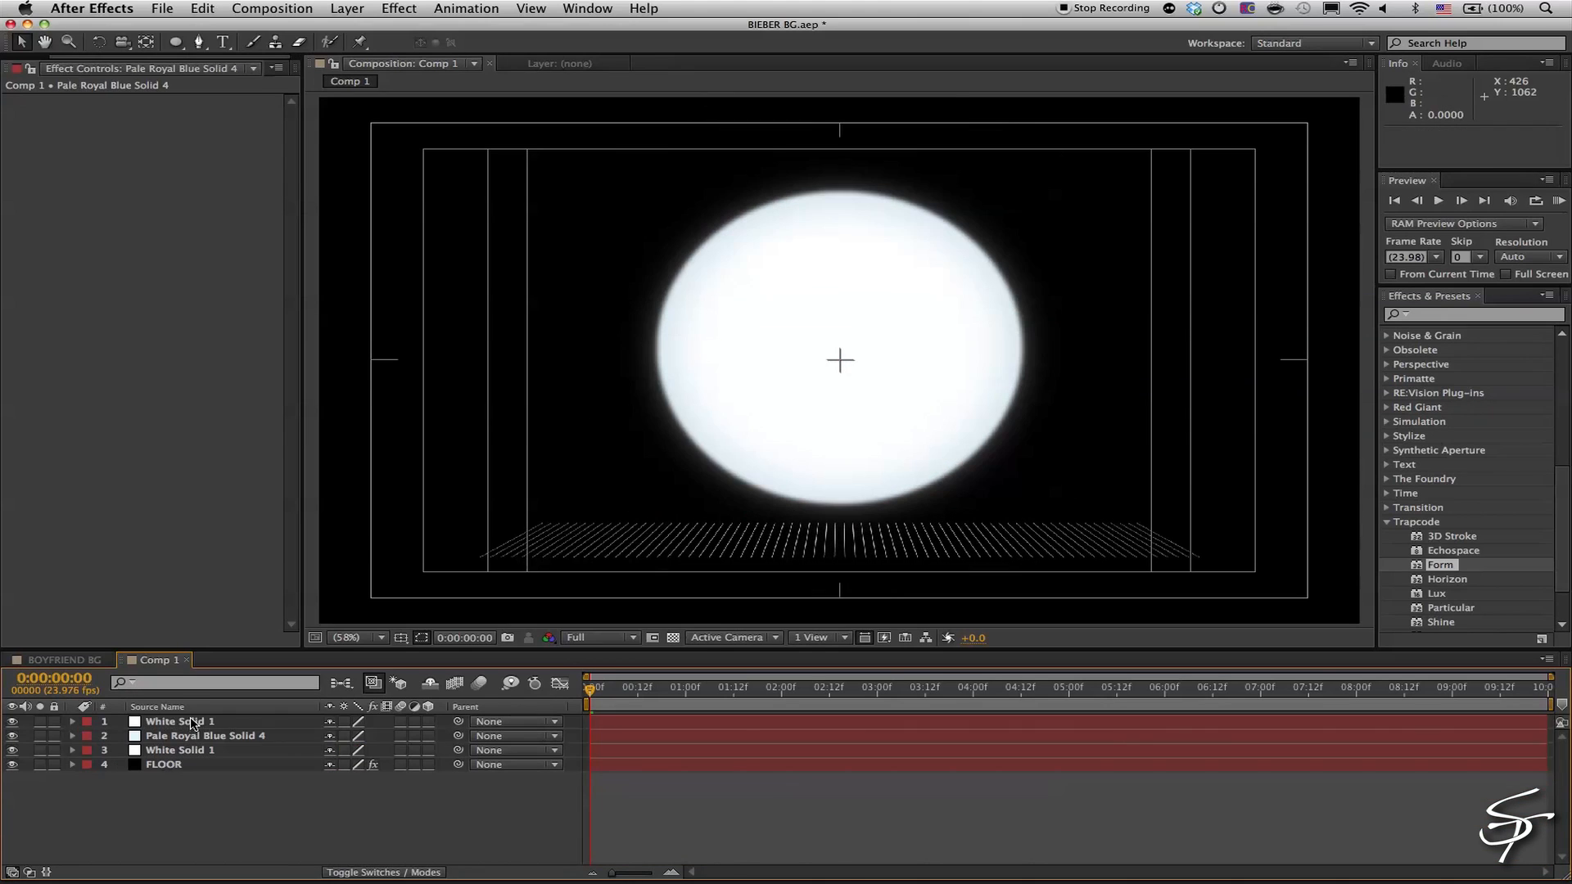
Pre-compose the two white circle layers and the pale blue one into a new composition named MOON
click(195, 724)
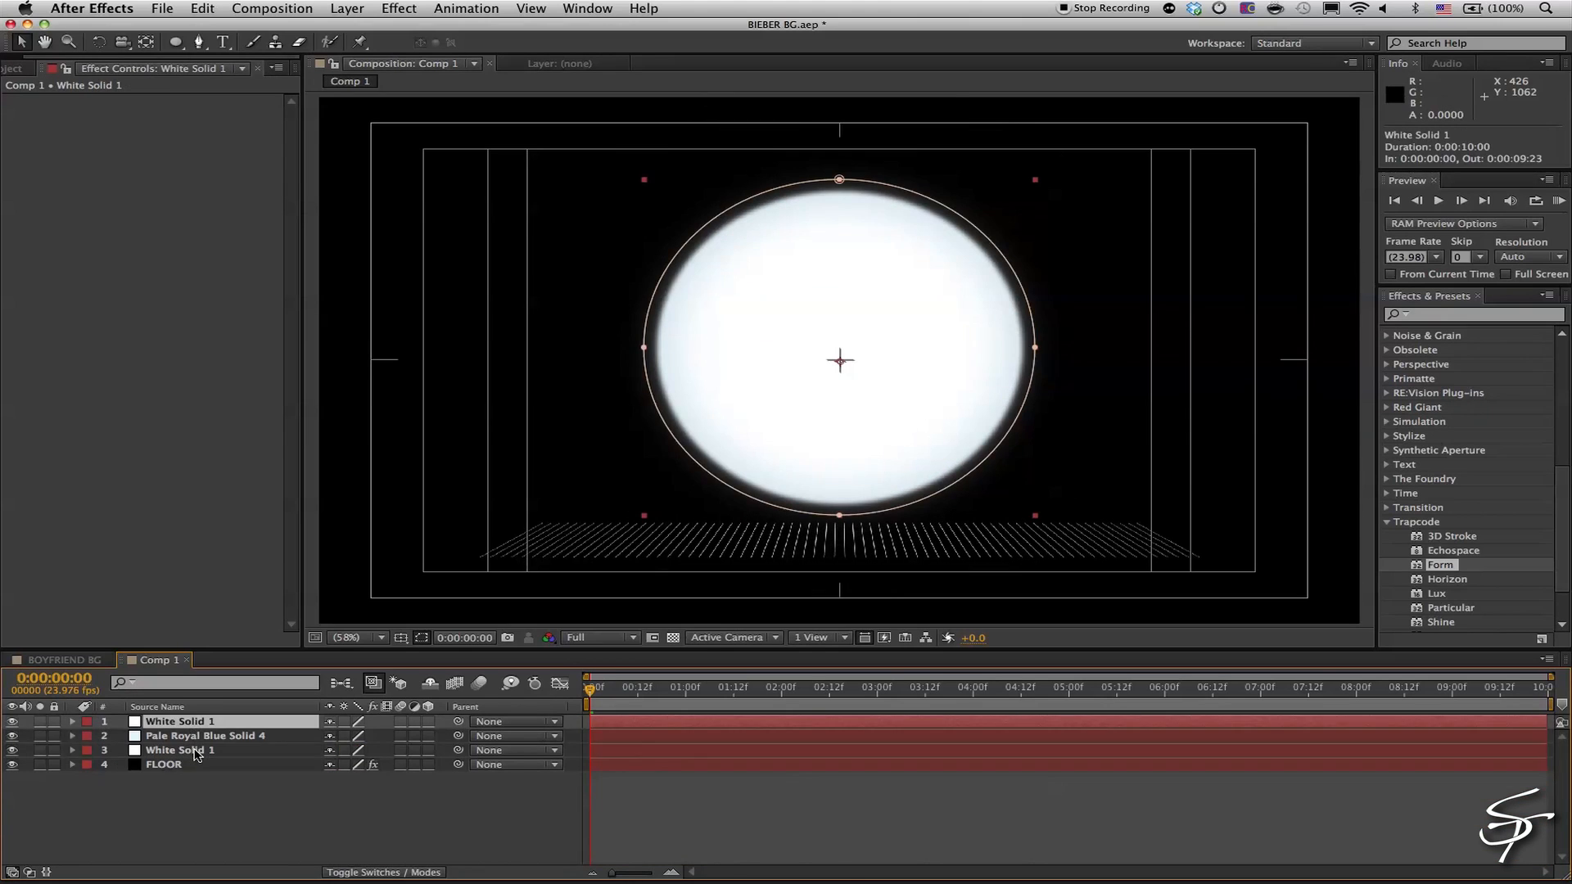
shift+click(195, 751)
click(345, 8)
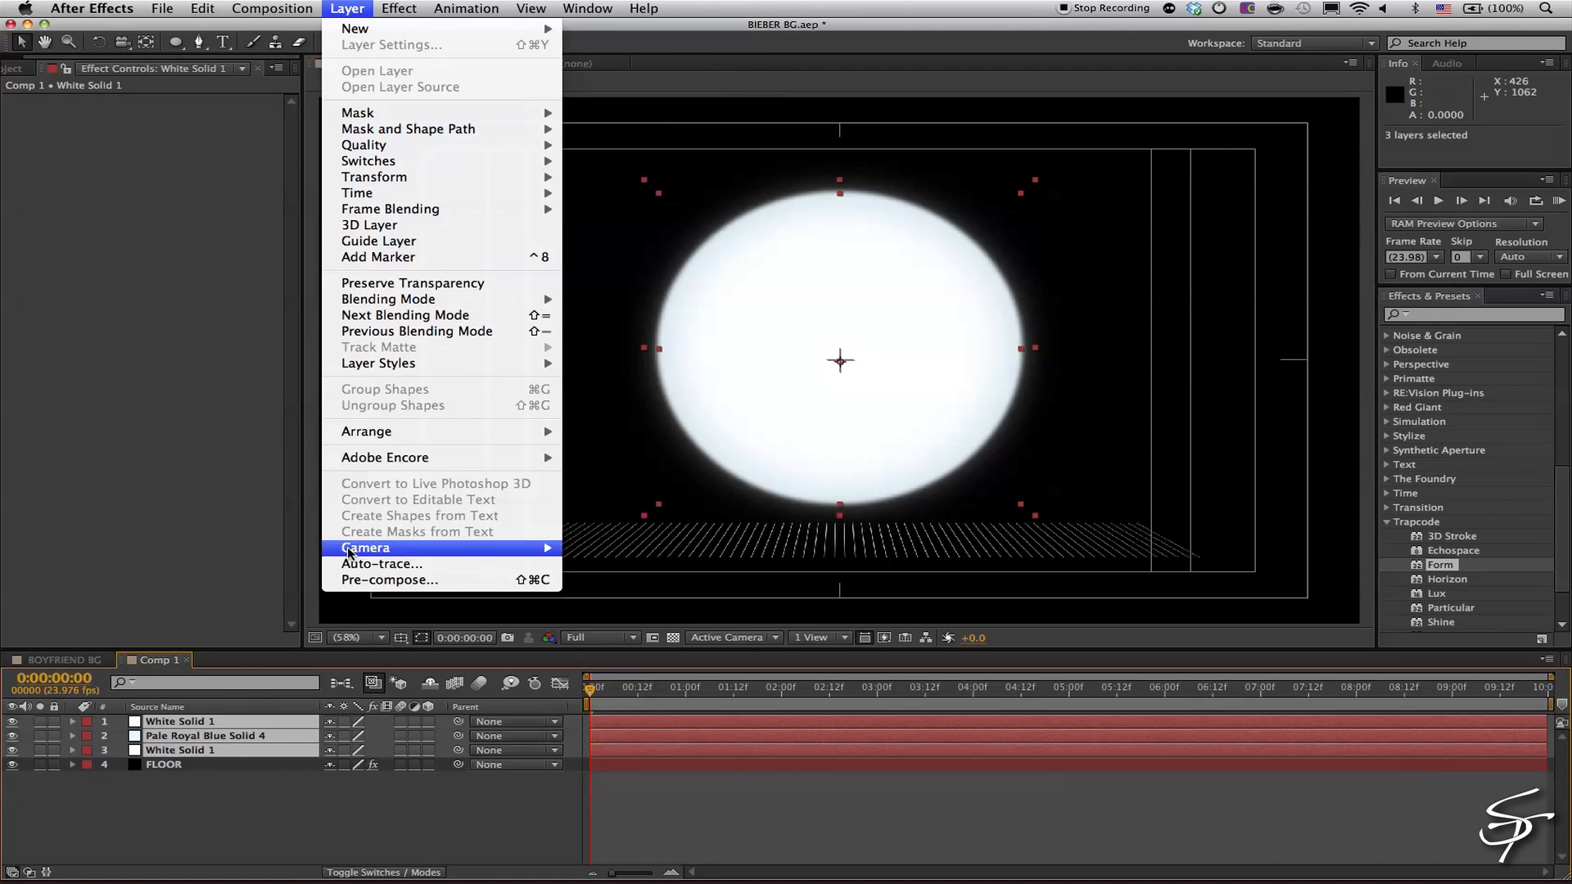
click(360, 581)
drag(252, 98, 837, 195)
text(MOON)
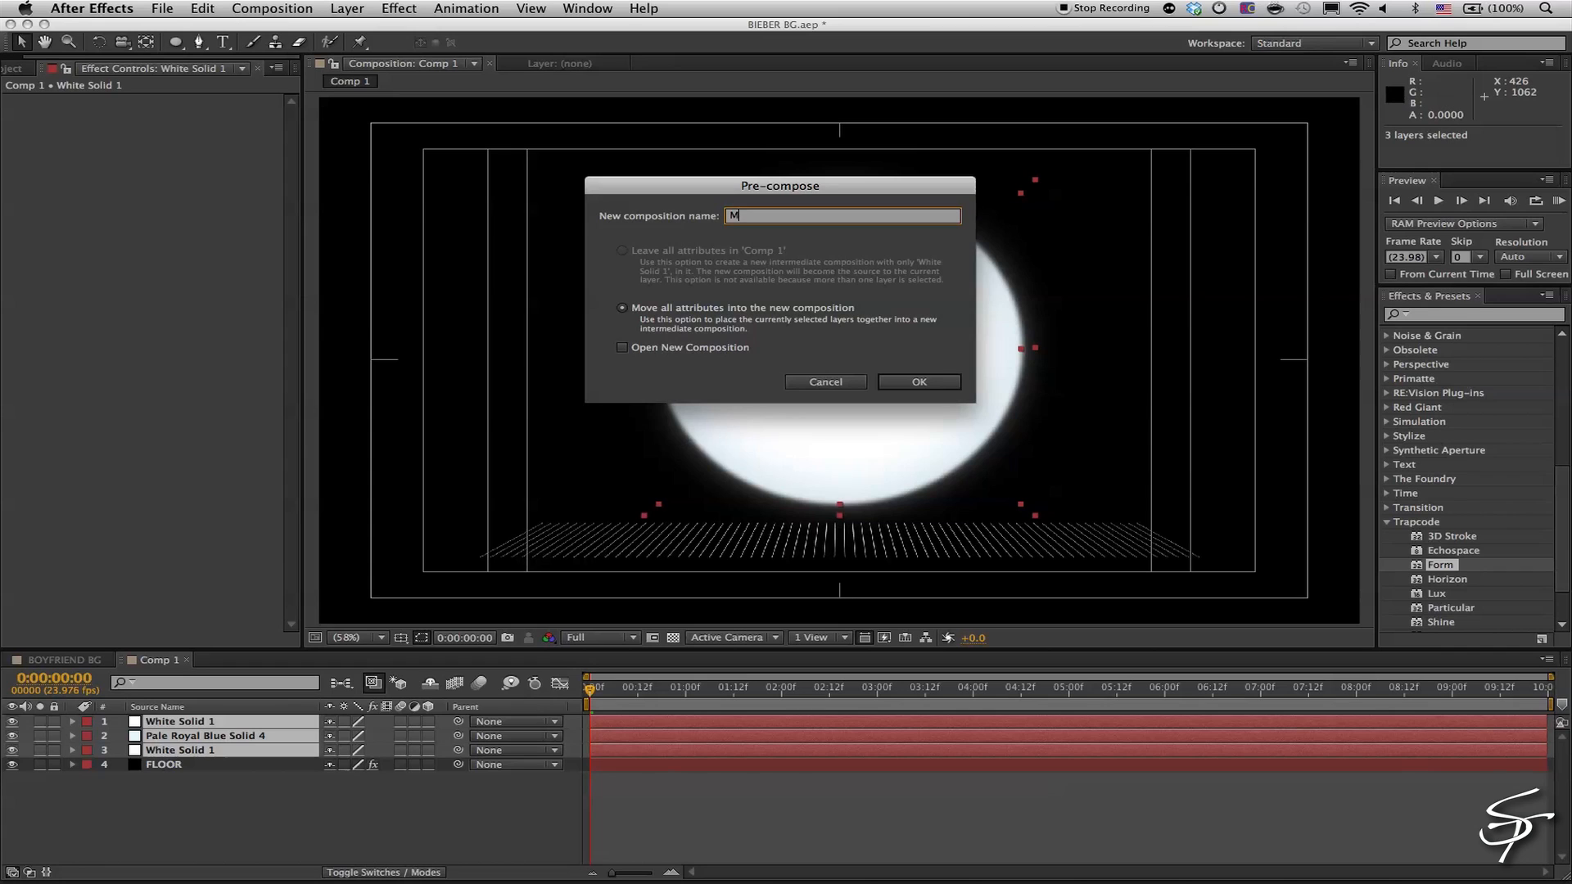
click(905, 381)
Lower the FLOOR grid by setting its Form Center XY to 960, 927
click(218, 737)
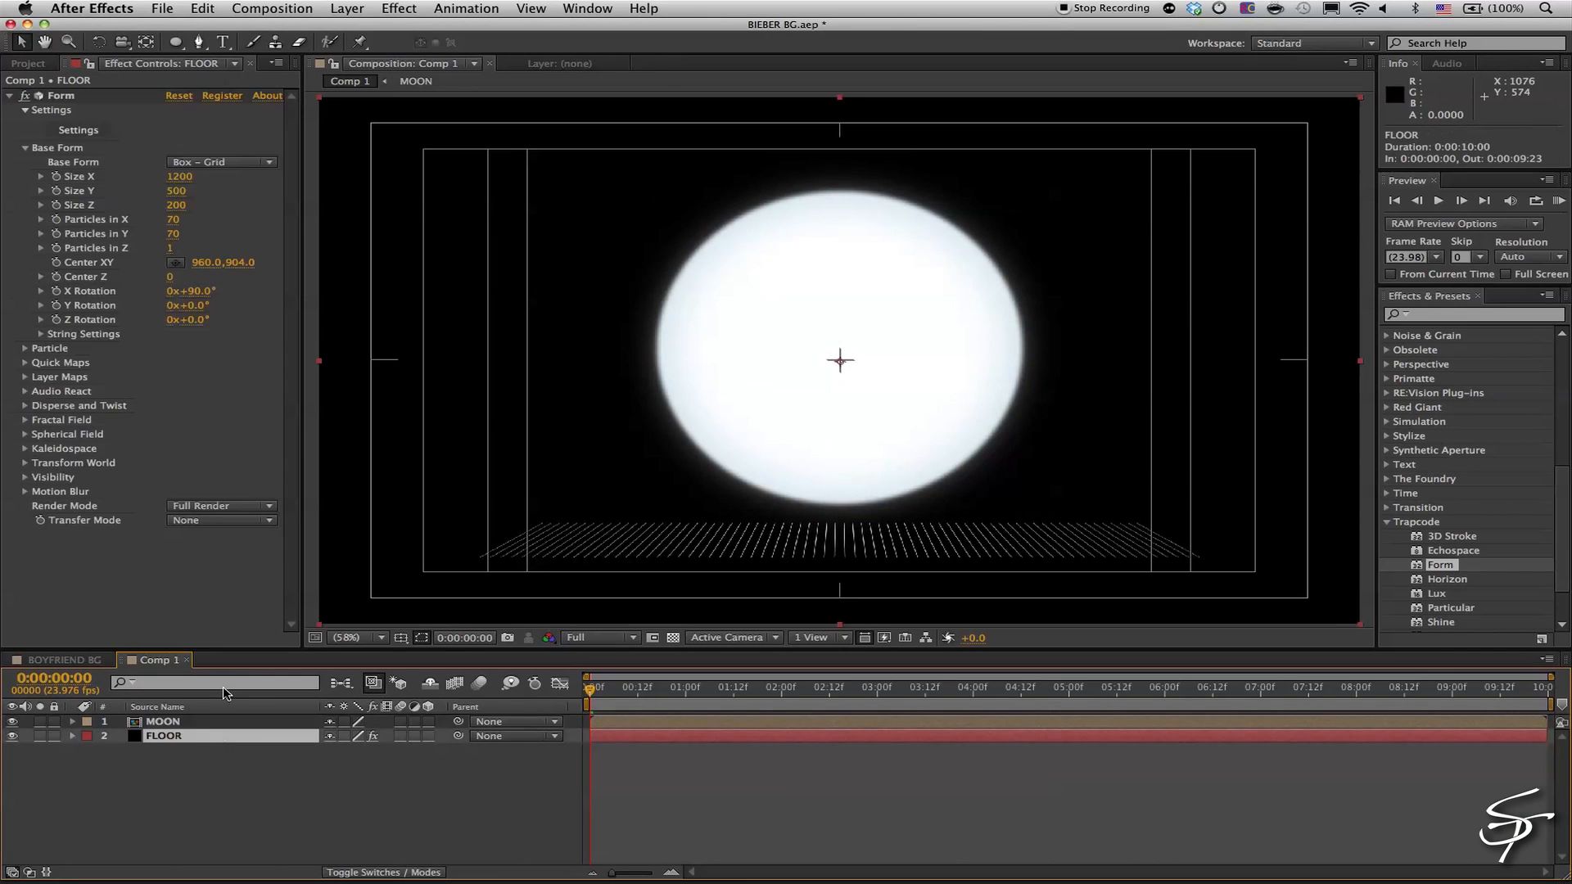
drag(244, 266, 262, 262)
click(273, 797)
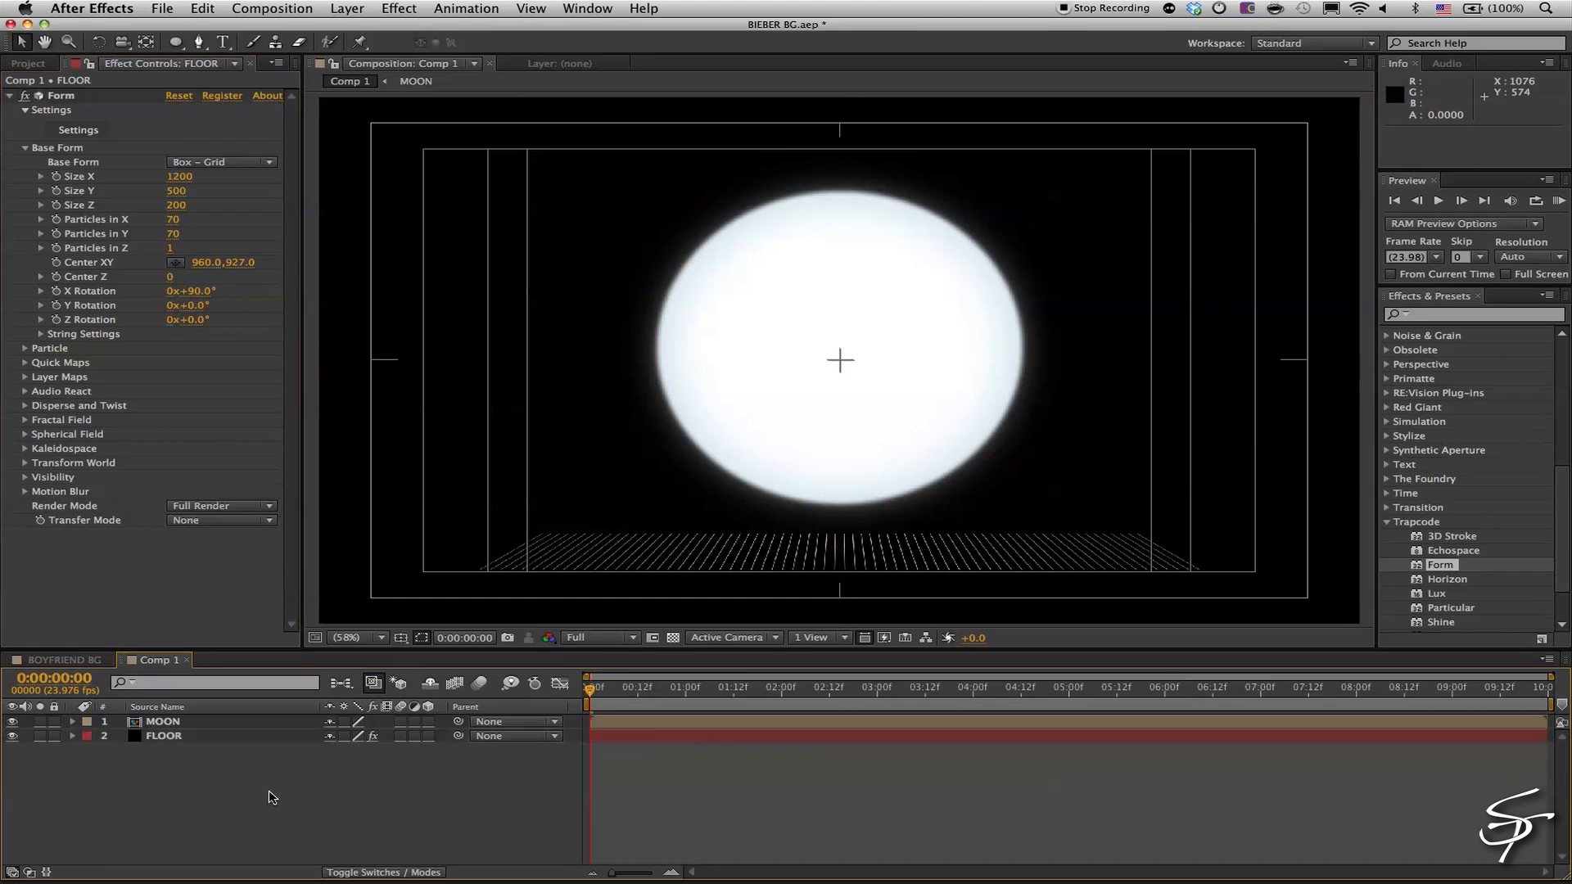
Create a new black 1920 by 1080 px solid layer named SMOKE above the moon
click(351, 8)
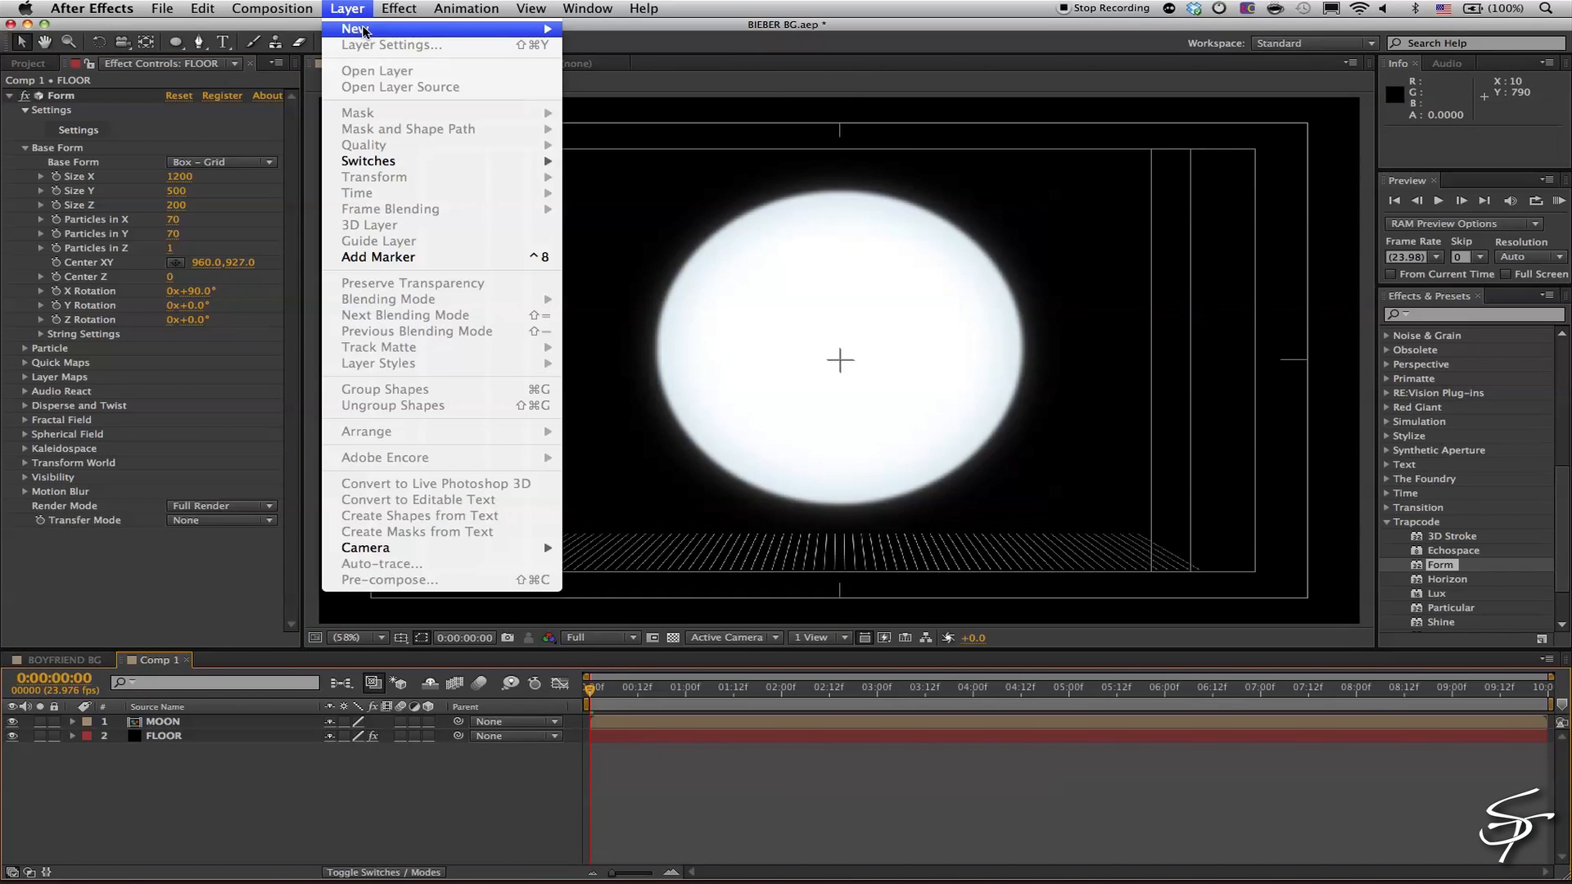
mouse_move(368, 31)
click(627, 51)
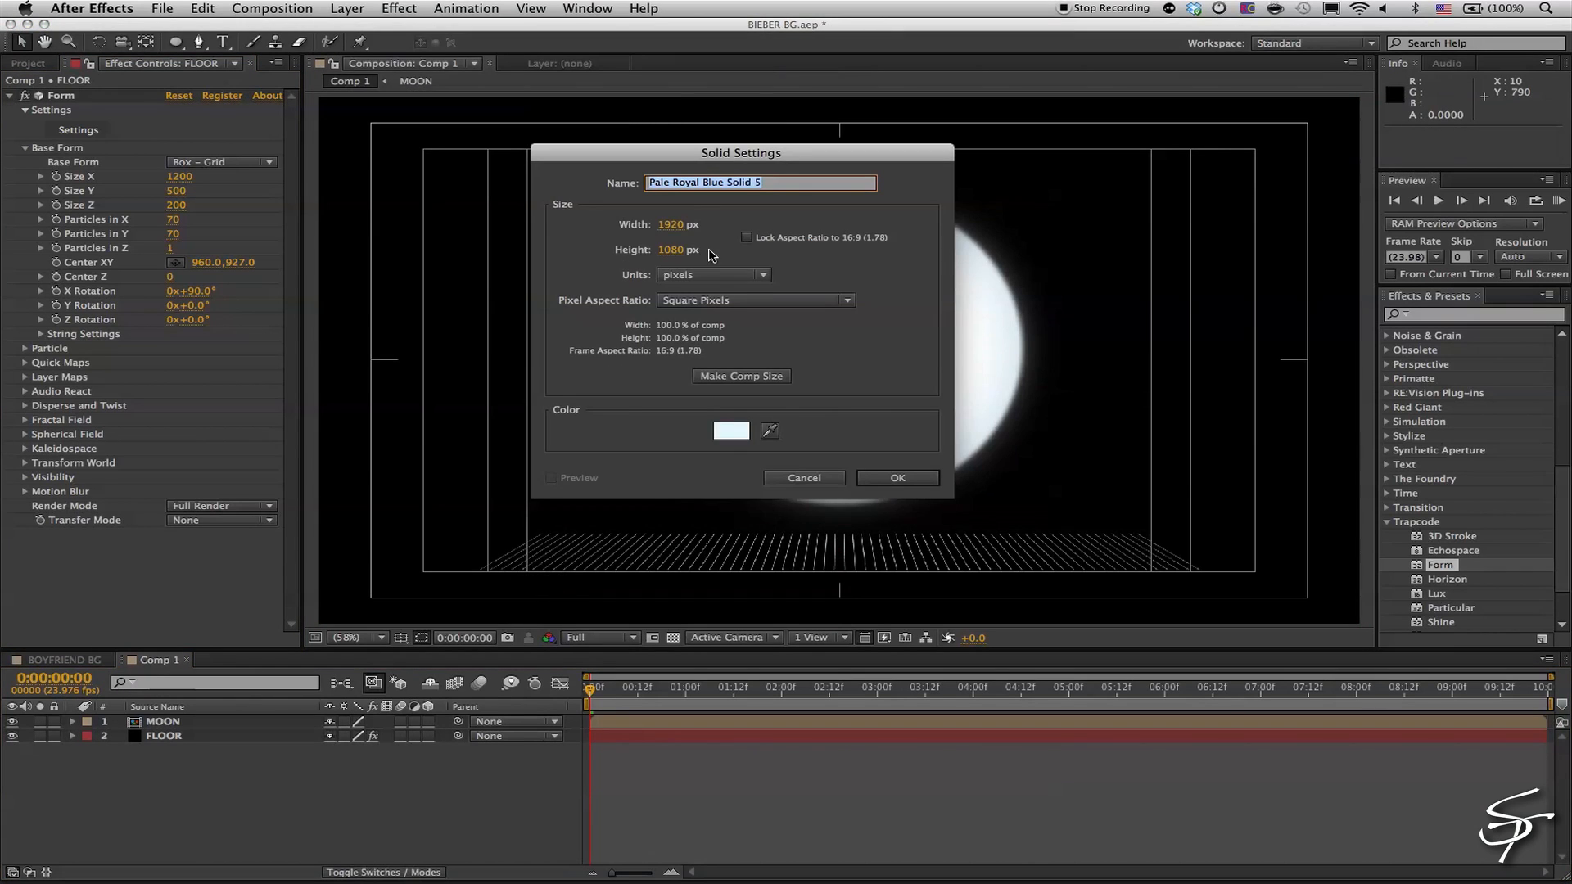
click(731, 431)
click(18, 330)
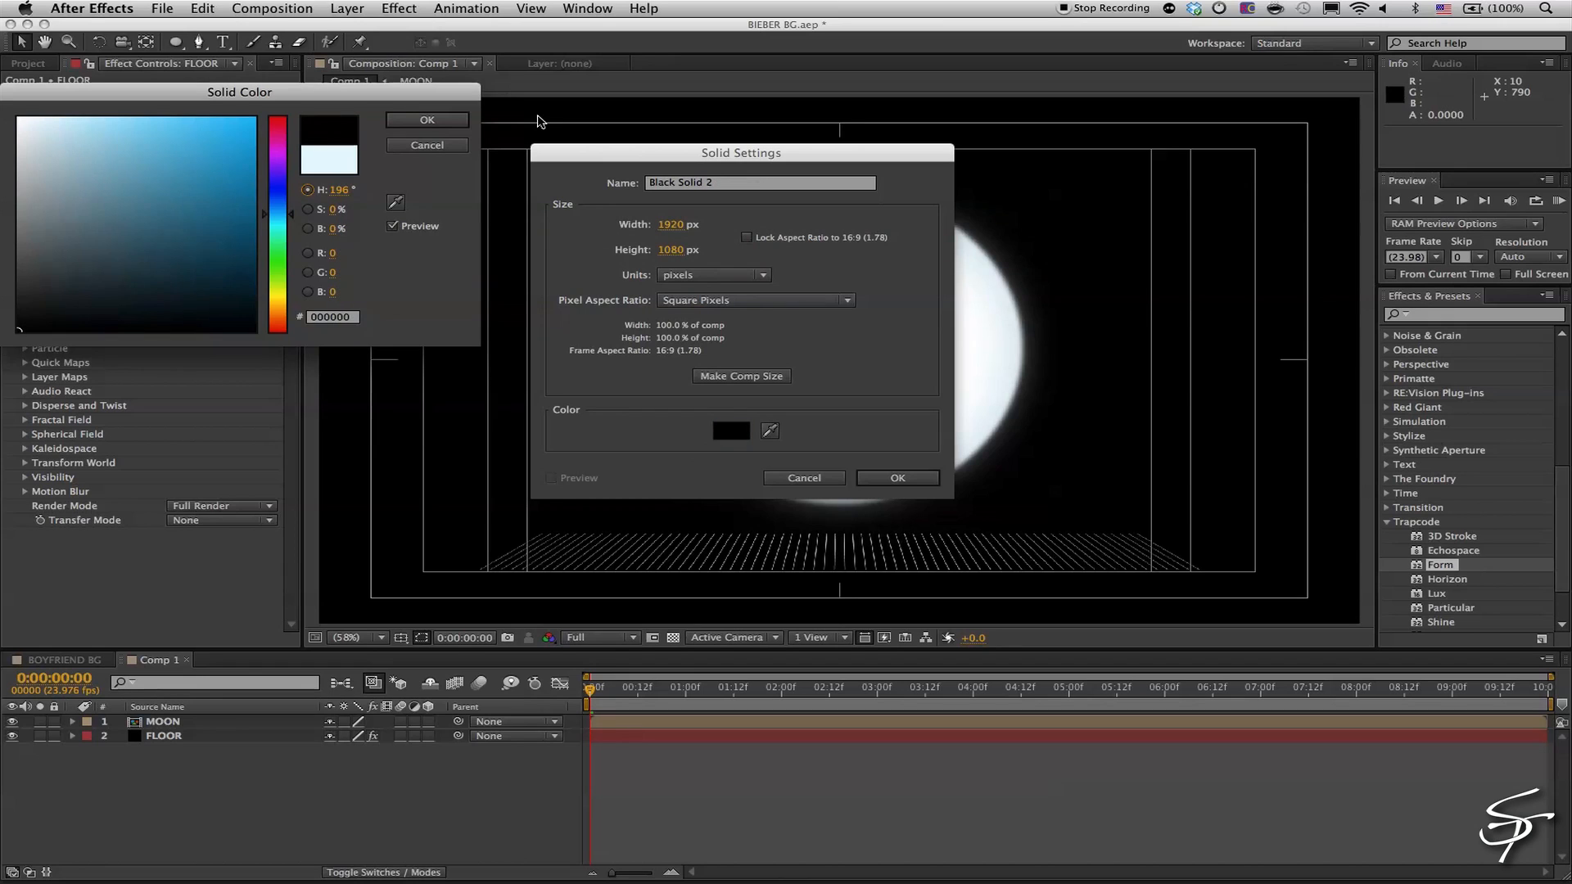
click(415, 123)
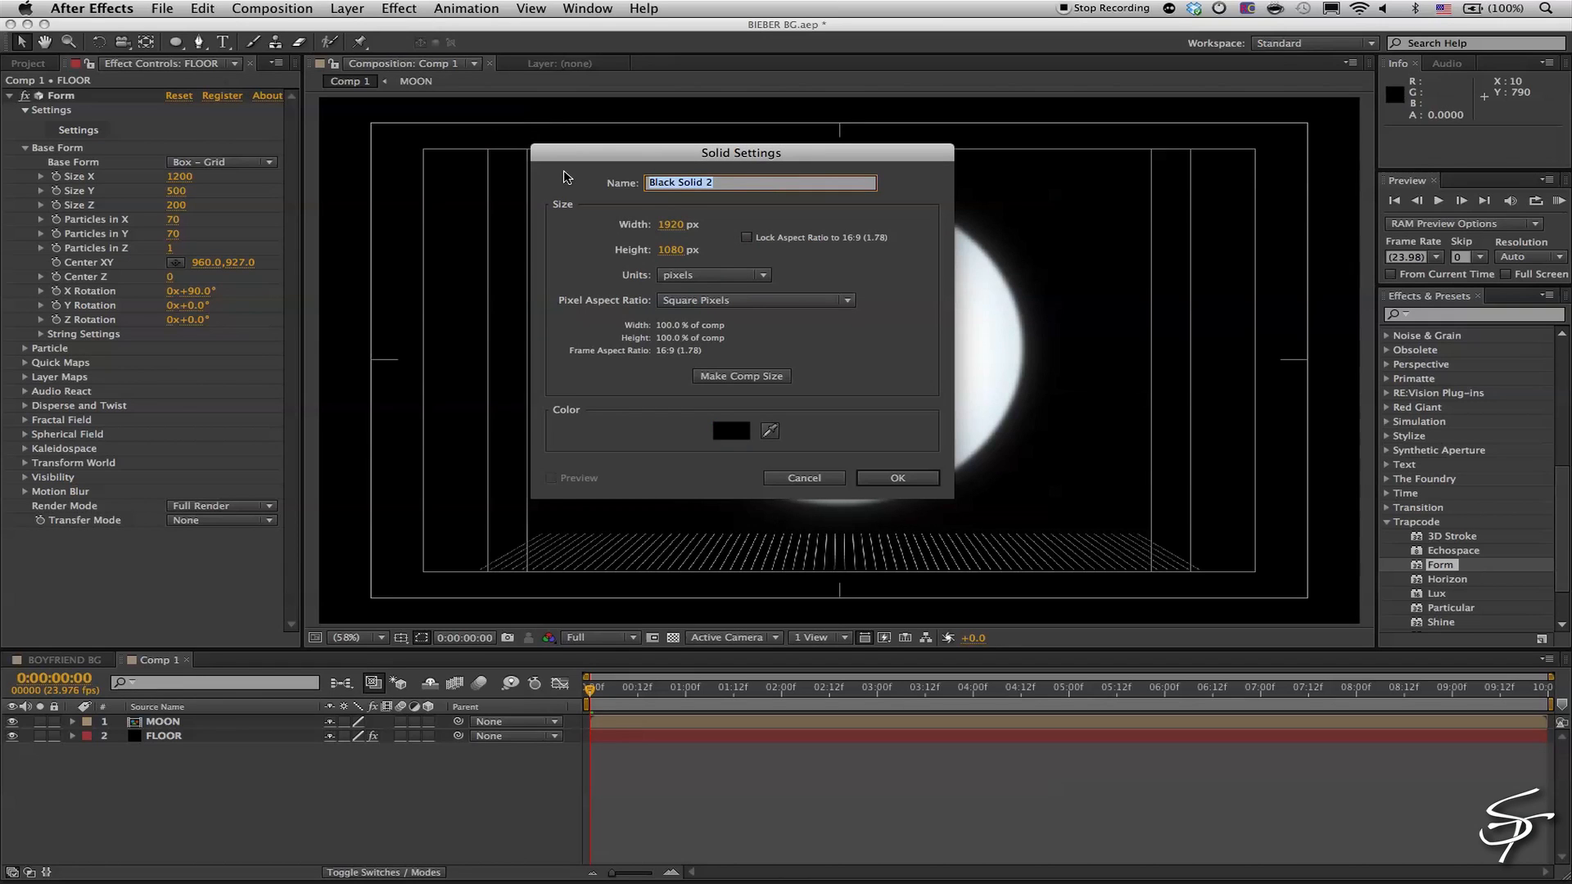
text(SMOKE)
click(899, 477)
scroll(1447, 555, down, 2)
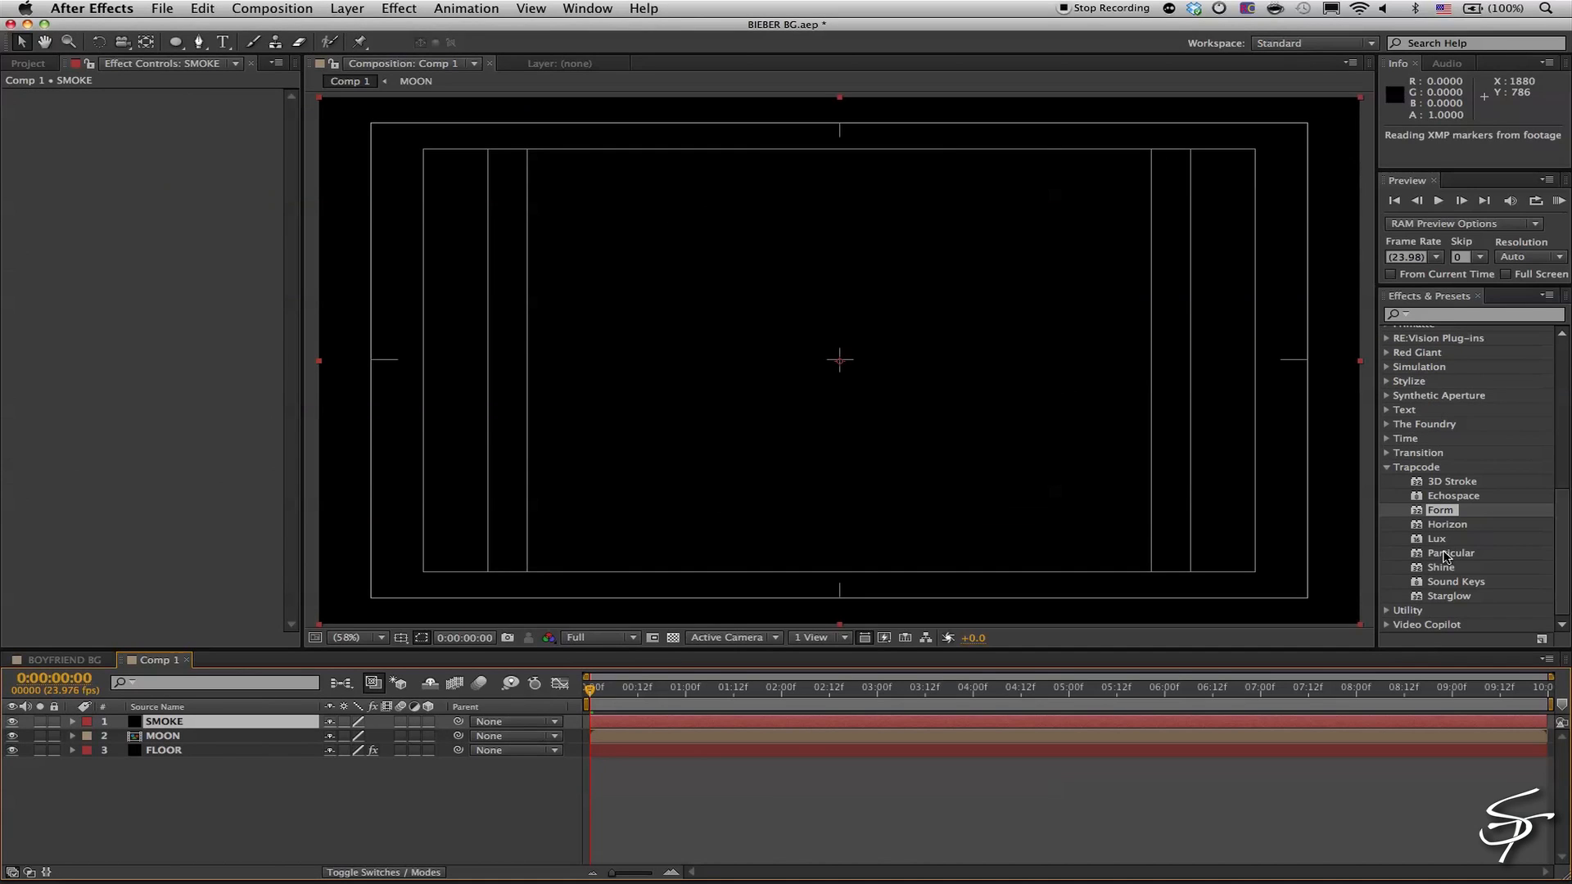
Apply the Trapcode Particular effect to the SMOKE layer and hide the MOON and FLOOR layers
drag(1446, 554, 702, 599)
drag(678, 697, 962, 698)
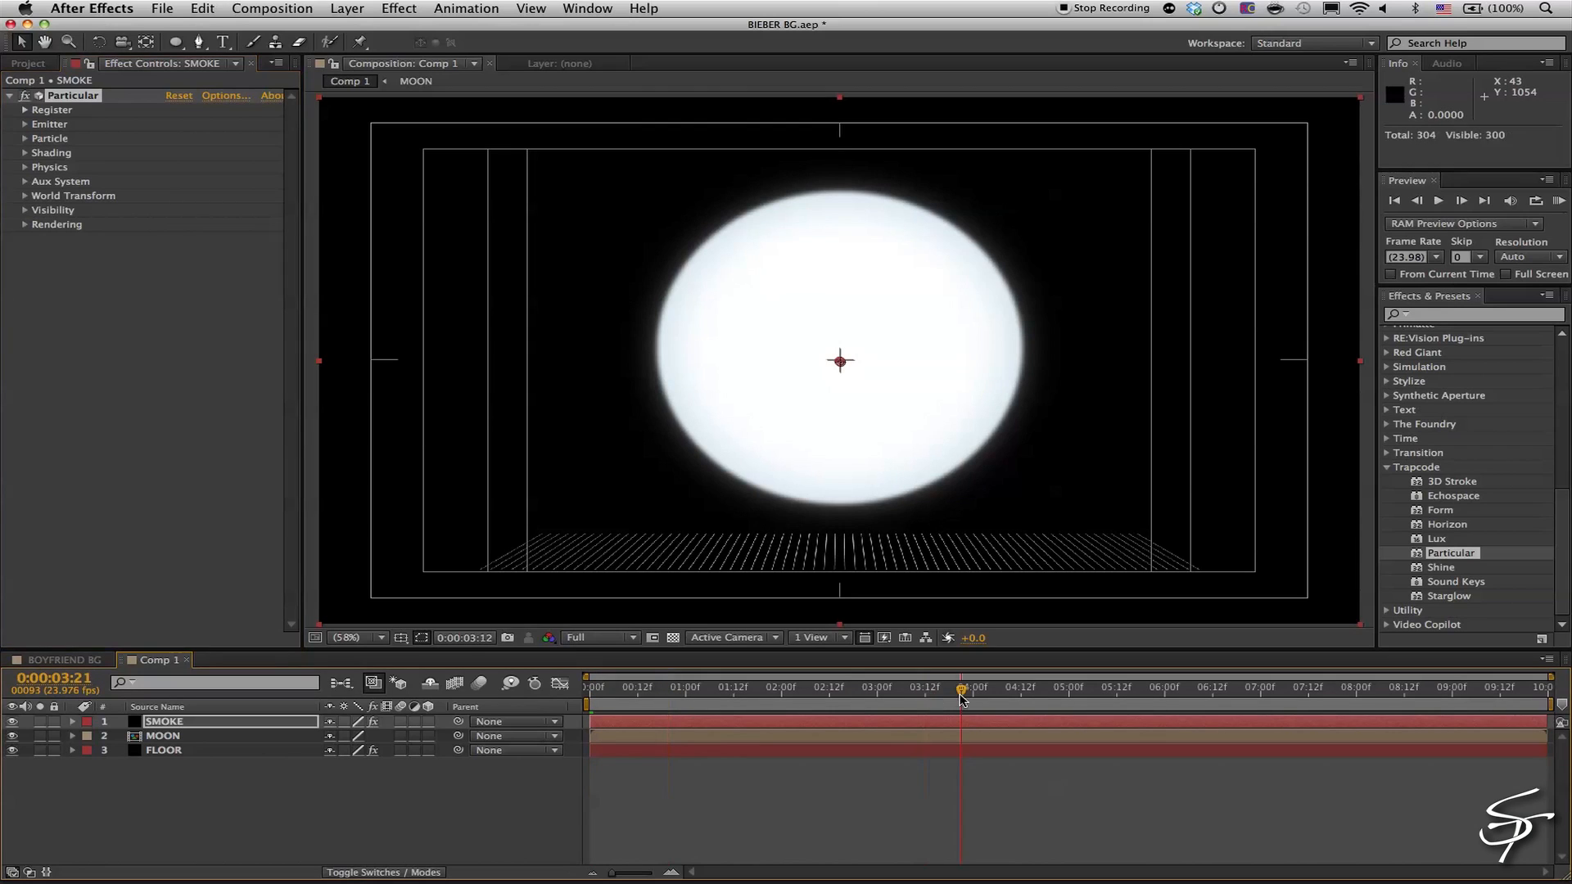
drag(12, 736, 12, 749)
Slide the SMOKE layer about 4:09 earlier so particles already fill the first frame, and extend its end to the composition's end
drag(959, 699, 564, 688)
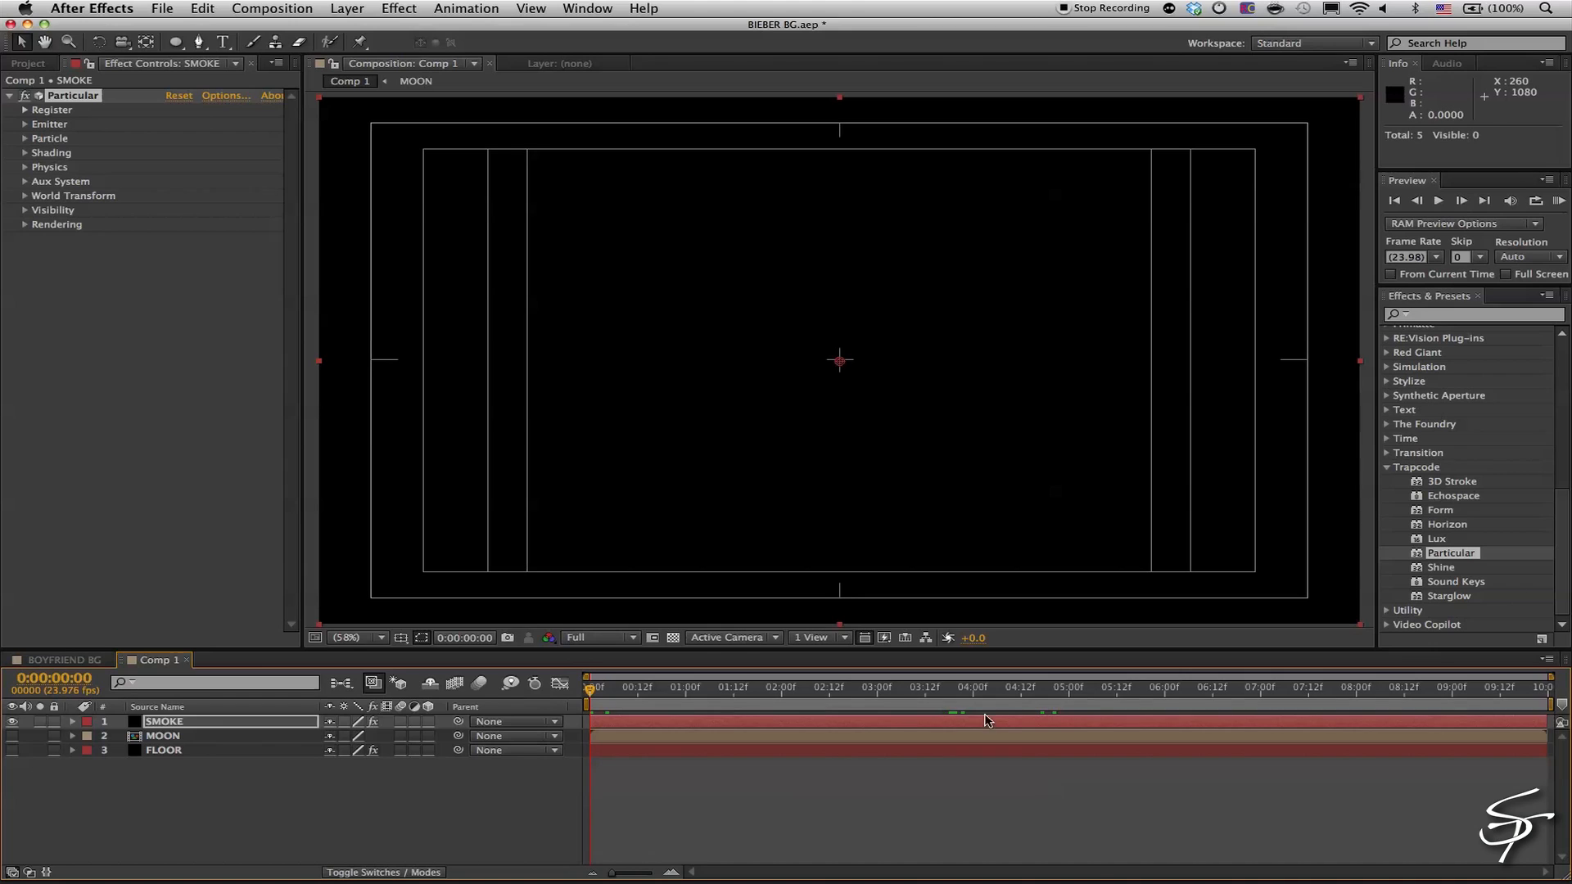
drag(978, 720, 584, 722)
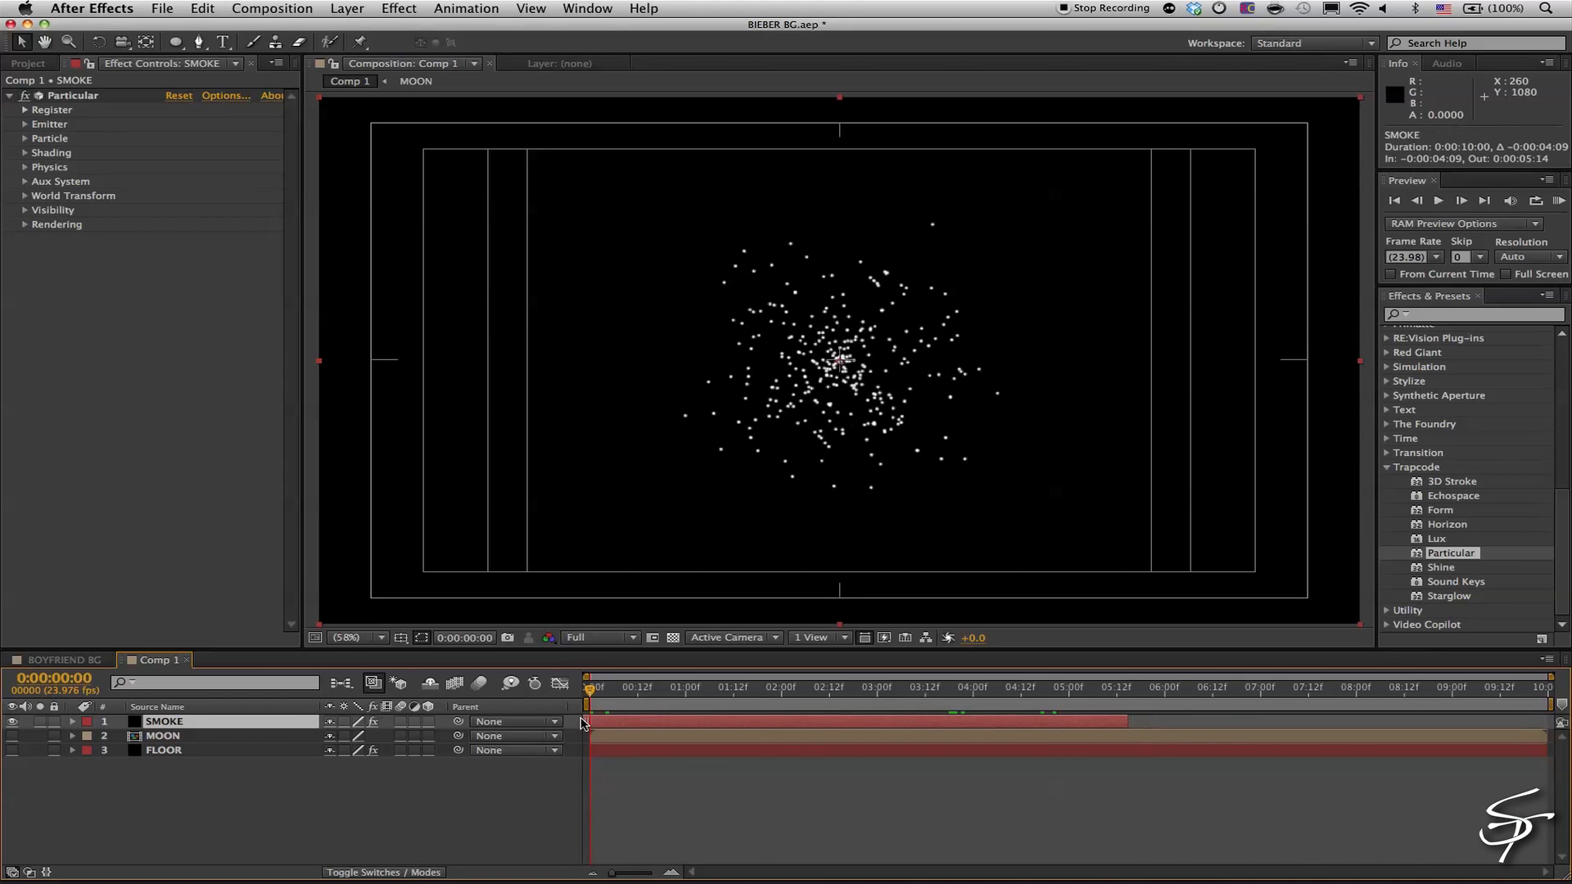
drag(1127, 721, 1547, 721)
Set Particular's emitter to 500 Particles/sec, with Emitter Type Box and Emitter Size X 2000
click(24, 123)
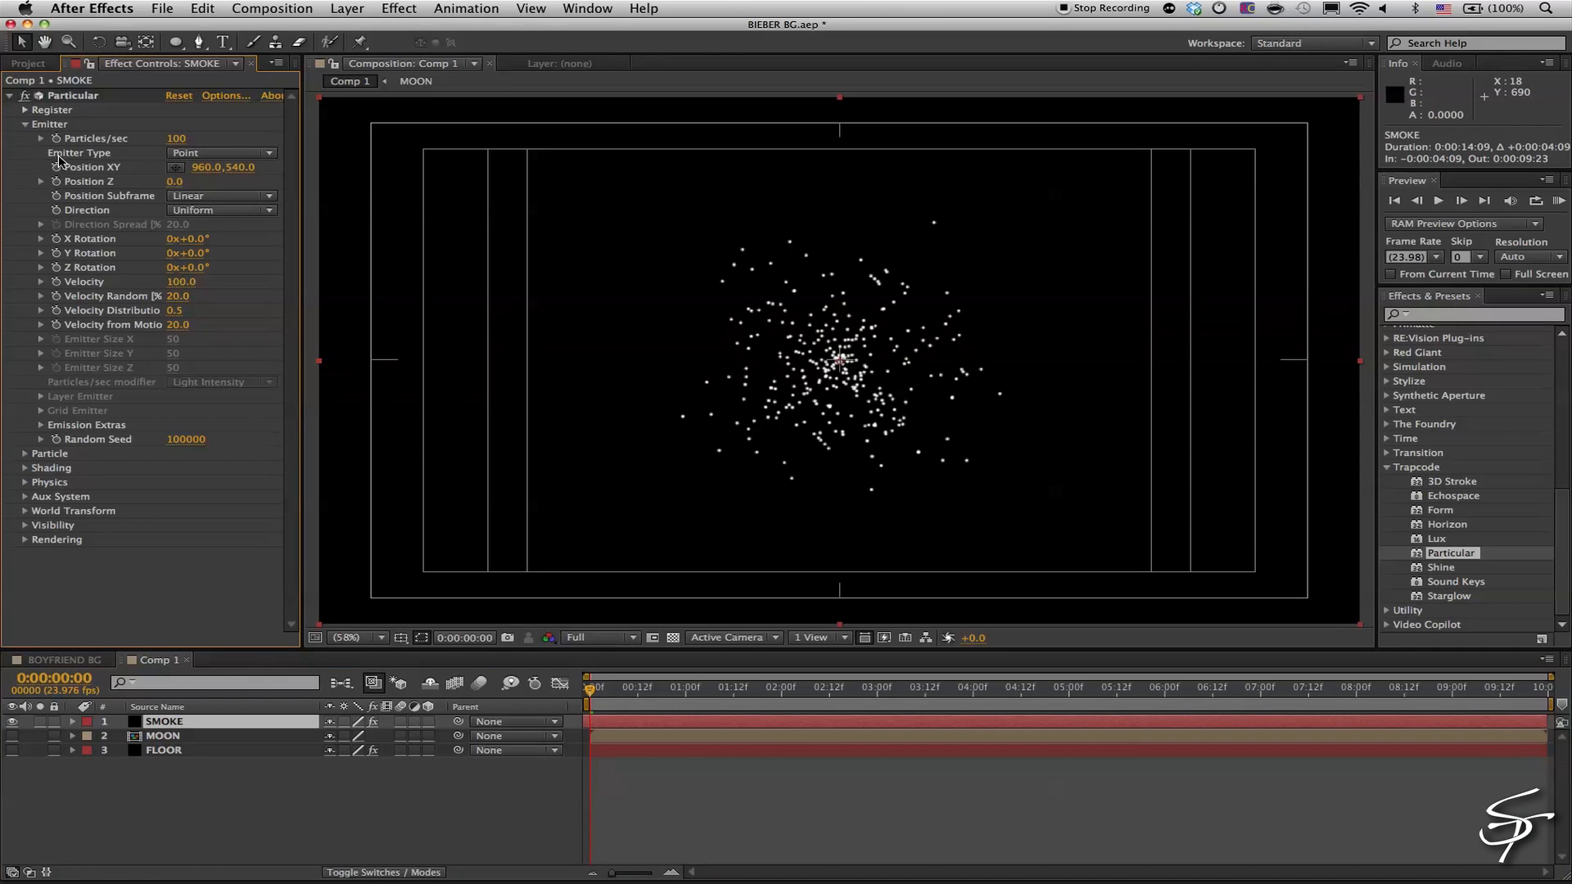
click(176, 138)
text(500)
key(Return)
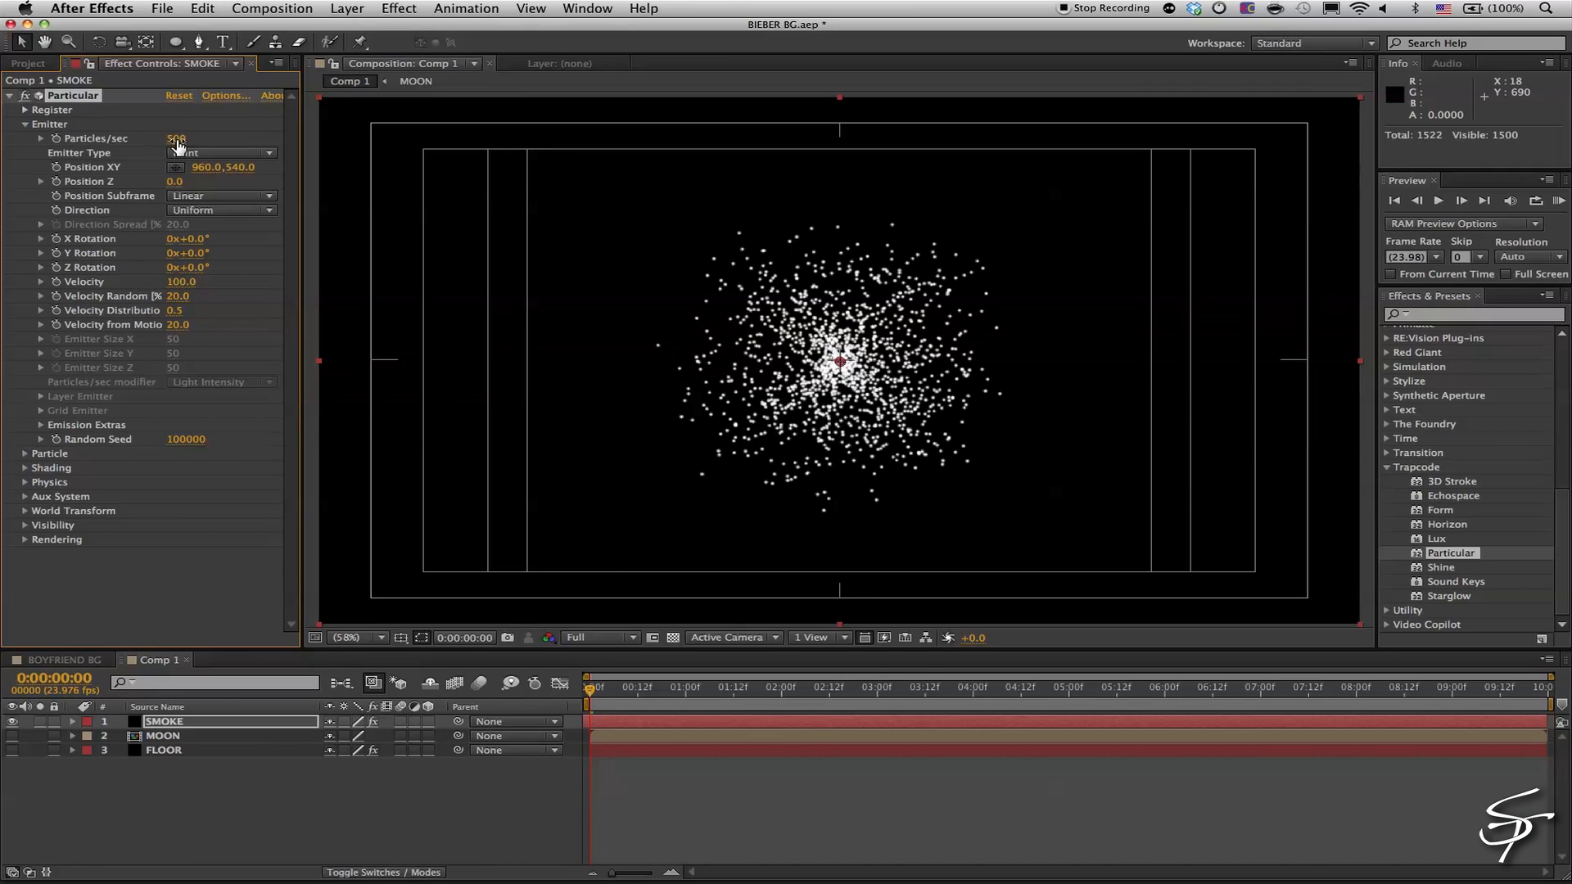
click(229, 156)
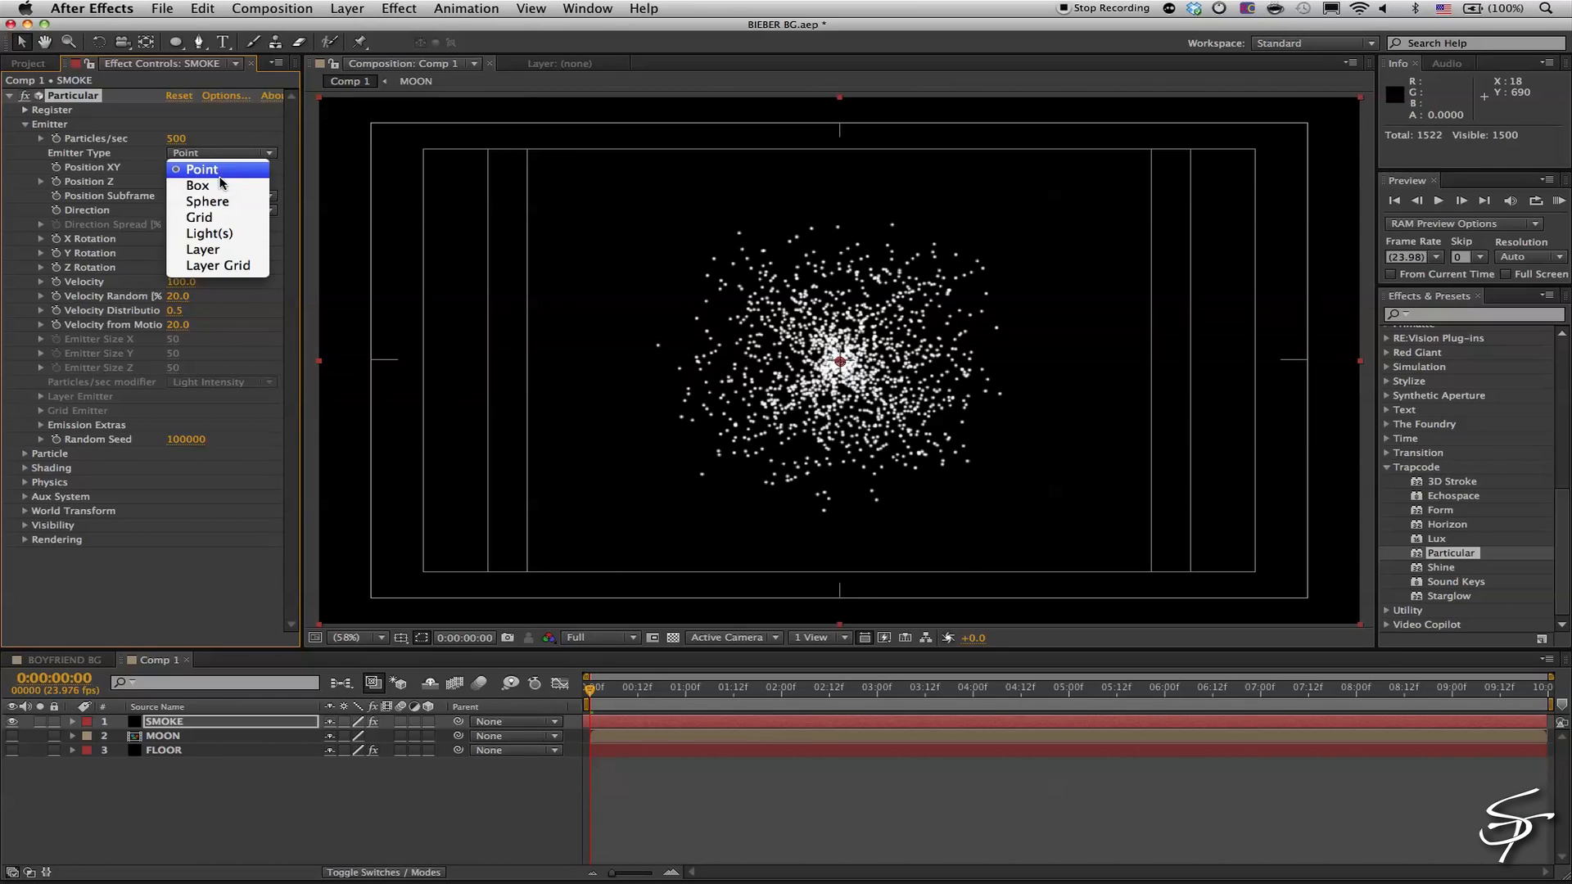
click(219, 186)
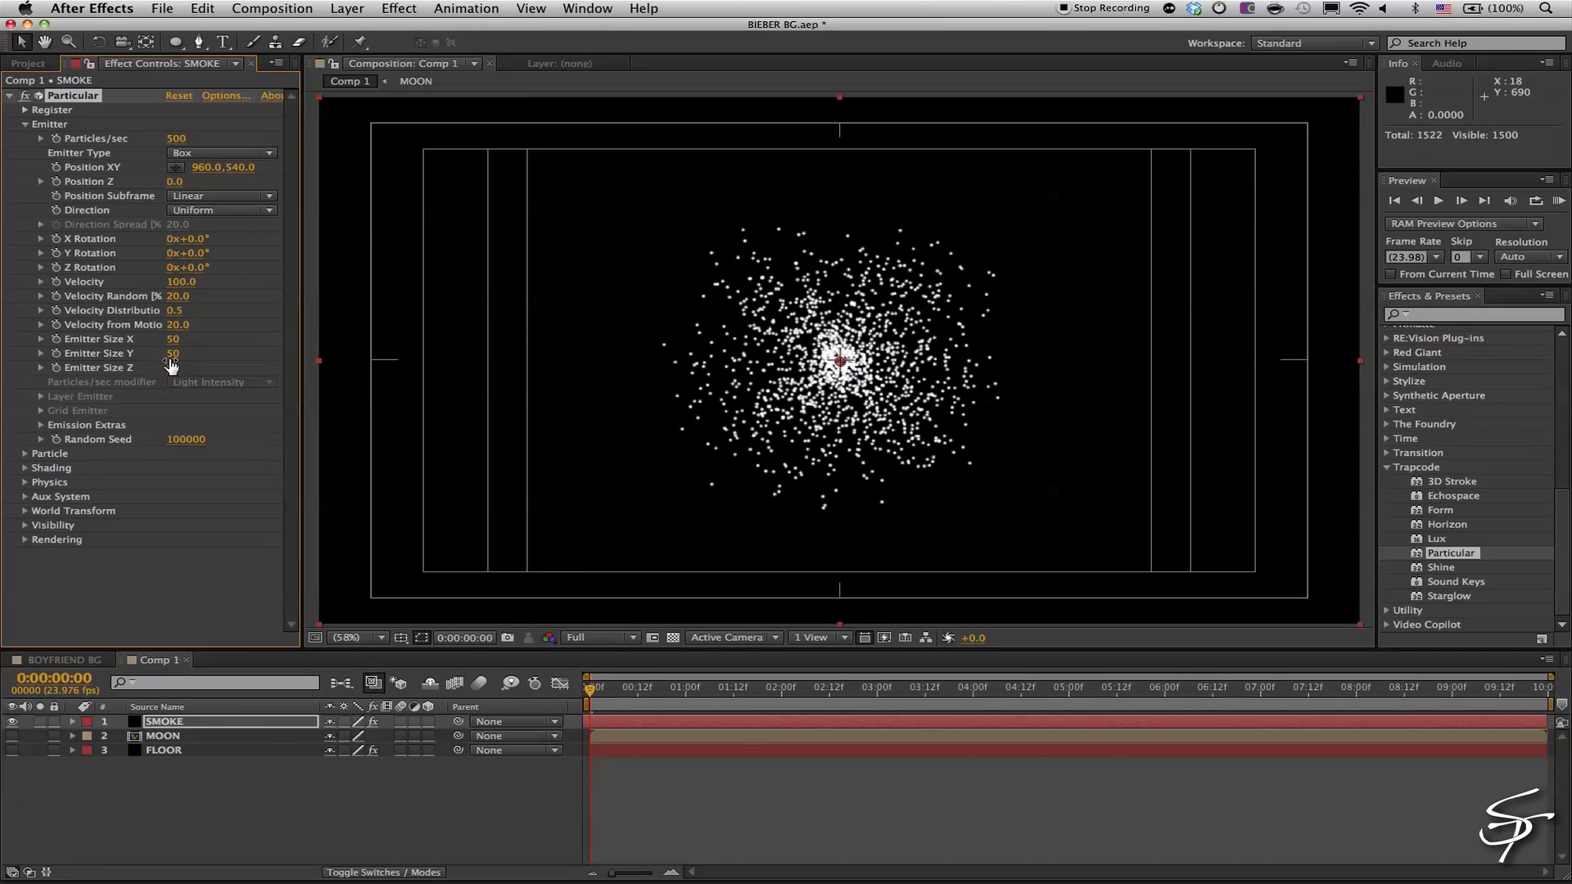
click(175, 340)
text(2000)
key(Return)
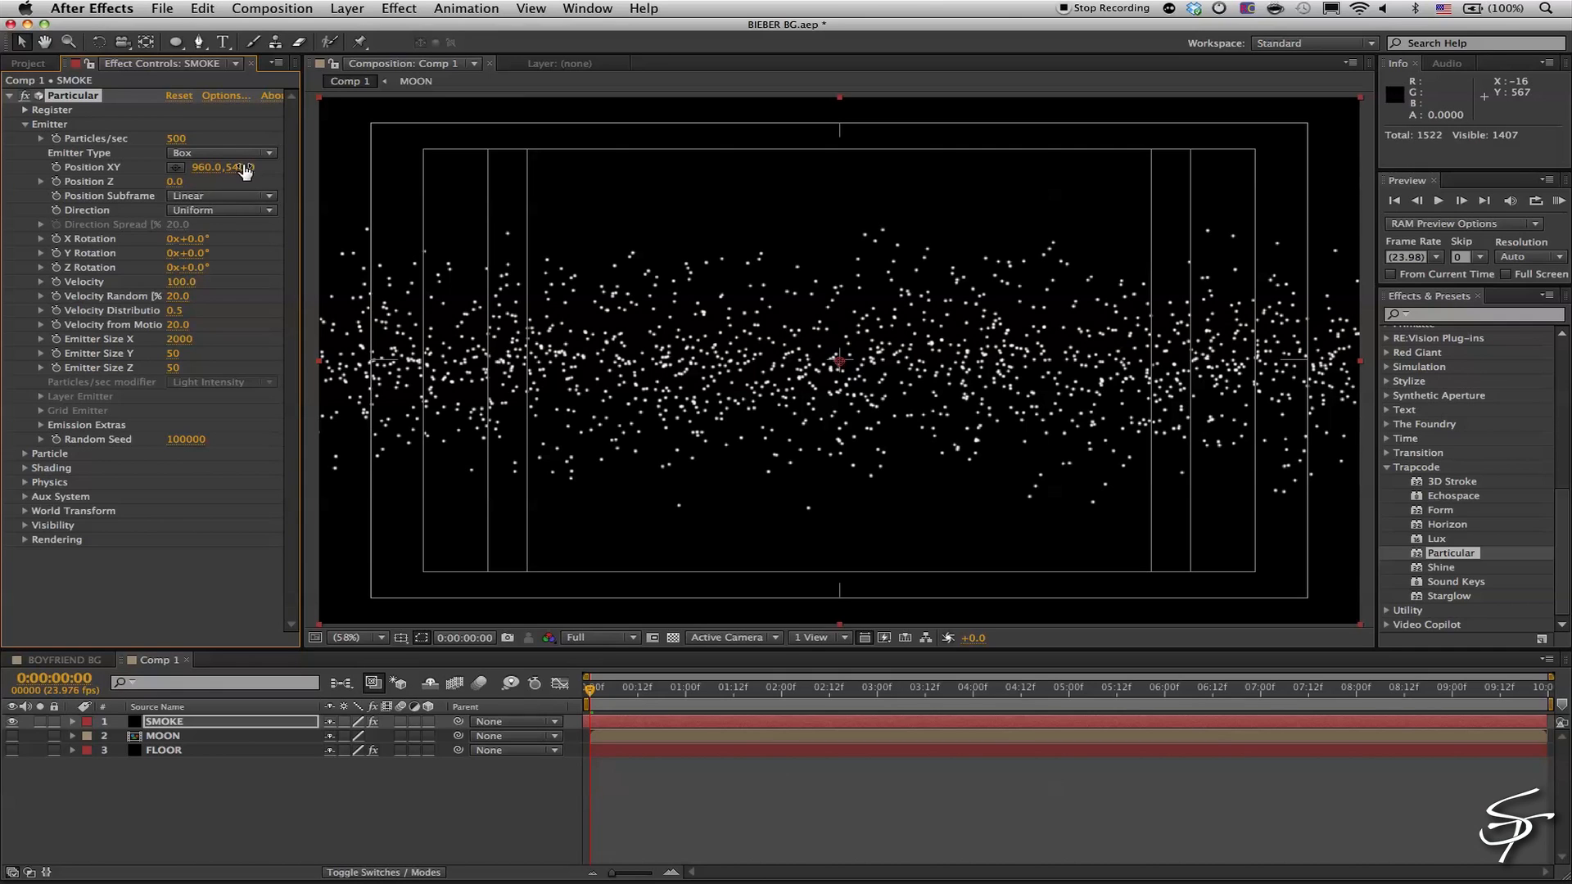
Show the FLOOR layer, lower the emitter's Position XY to 960, 893 and move SMOKE beneath FLOOR in the layer stack
drag(266, 166, 478, 203)
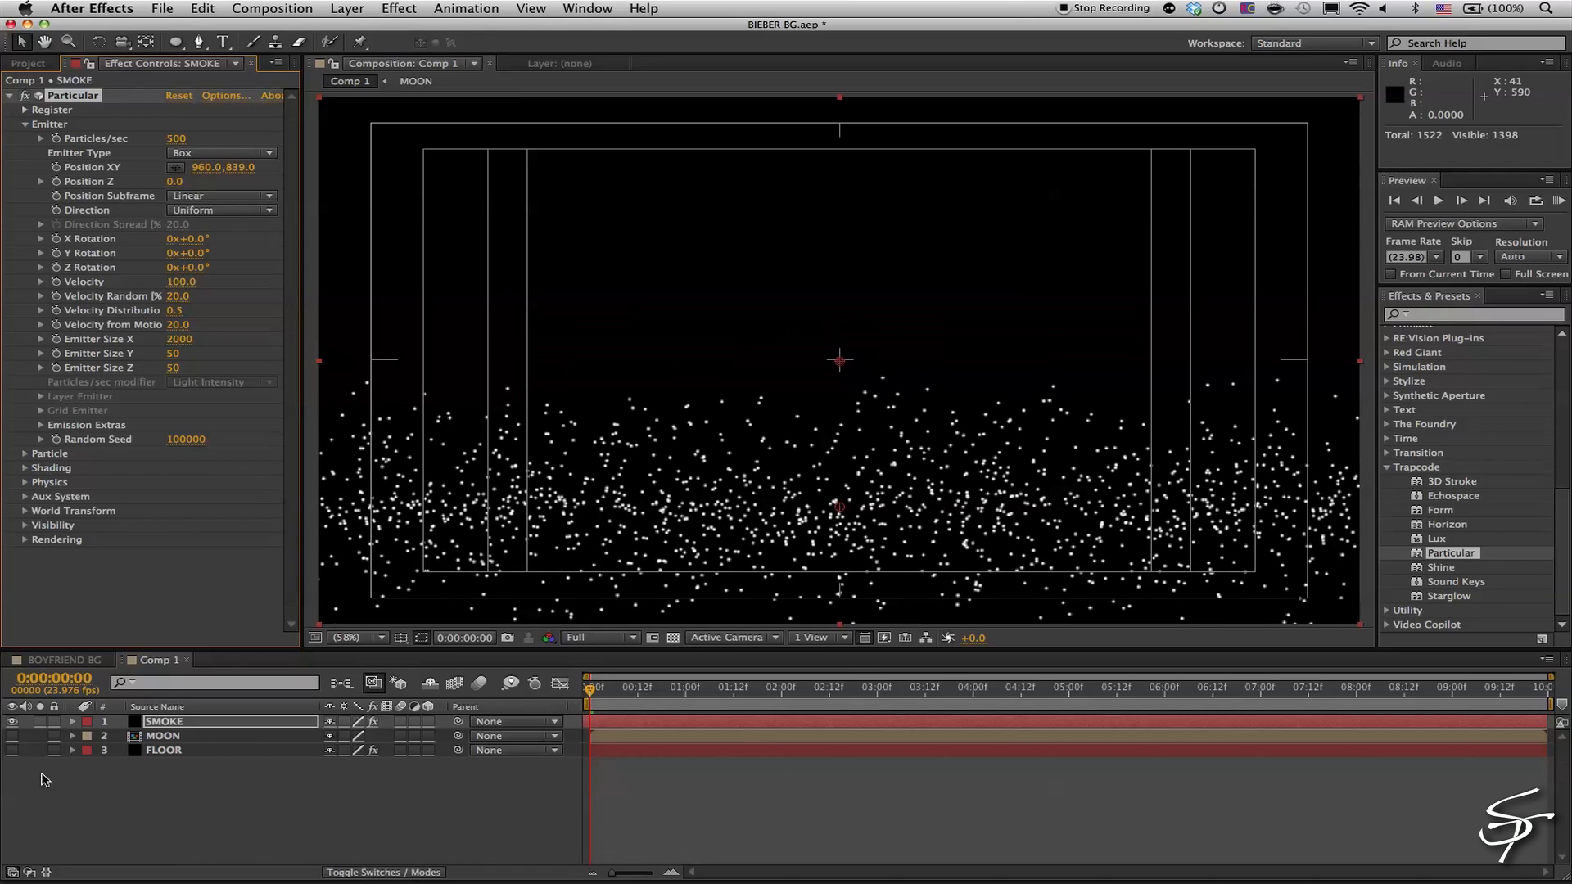
click(12, 750)
drag(240, 167, 284, 171)
drag(167, 719, 170, 777)
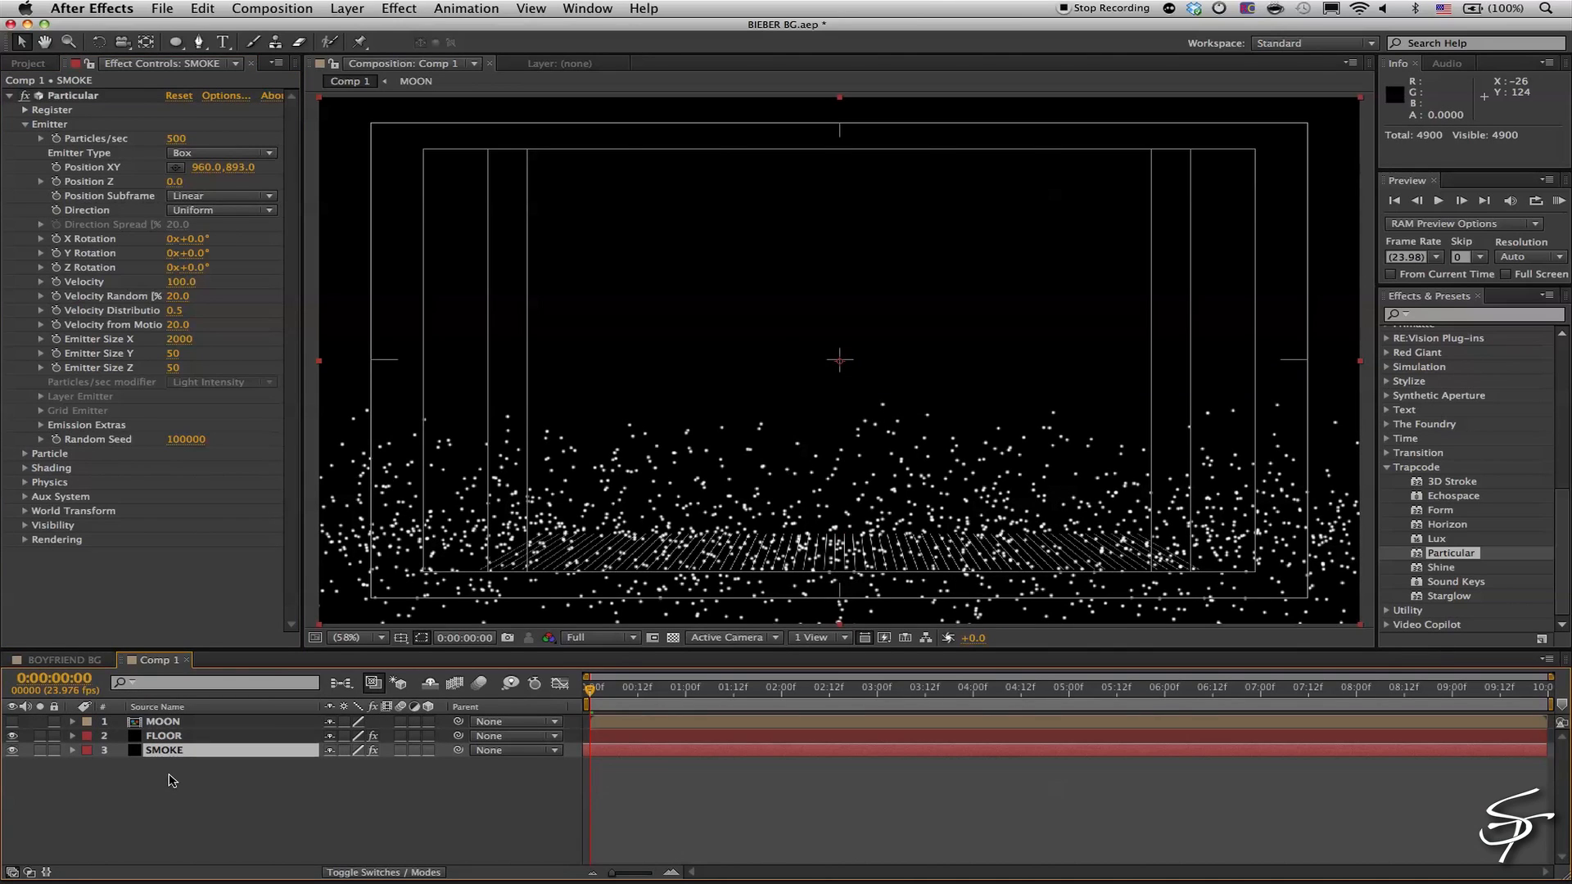
Set the smoke's Emitter Size Z to 500 and its particle Size to 125
drag(172, 371, 605, 357)
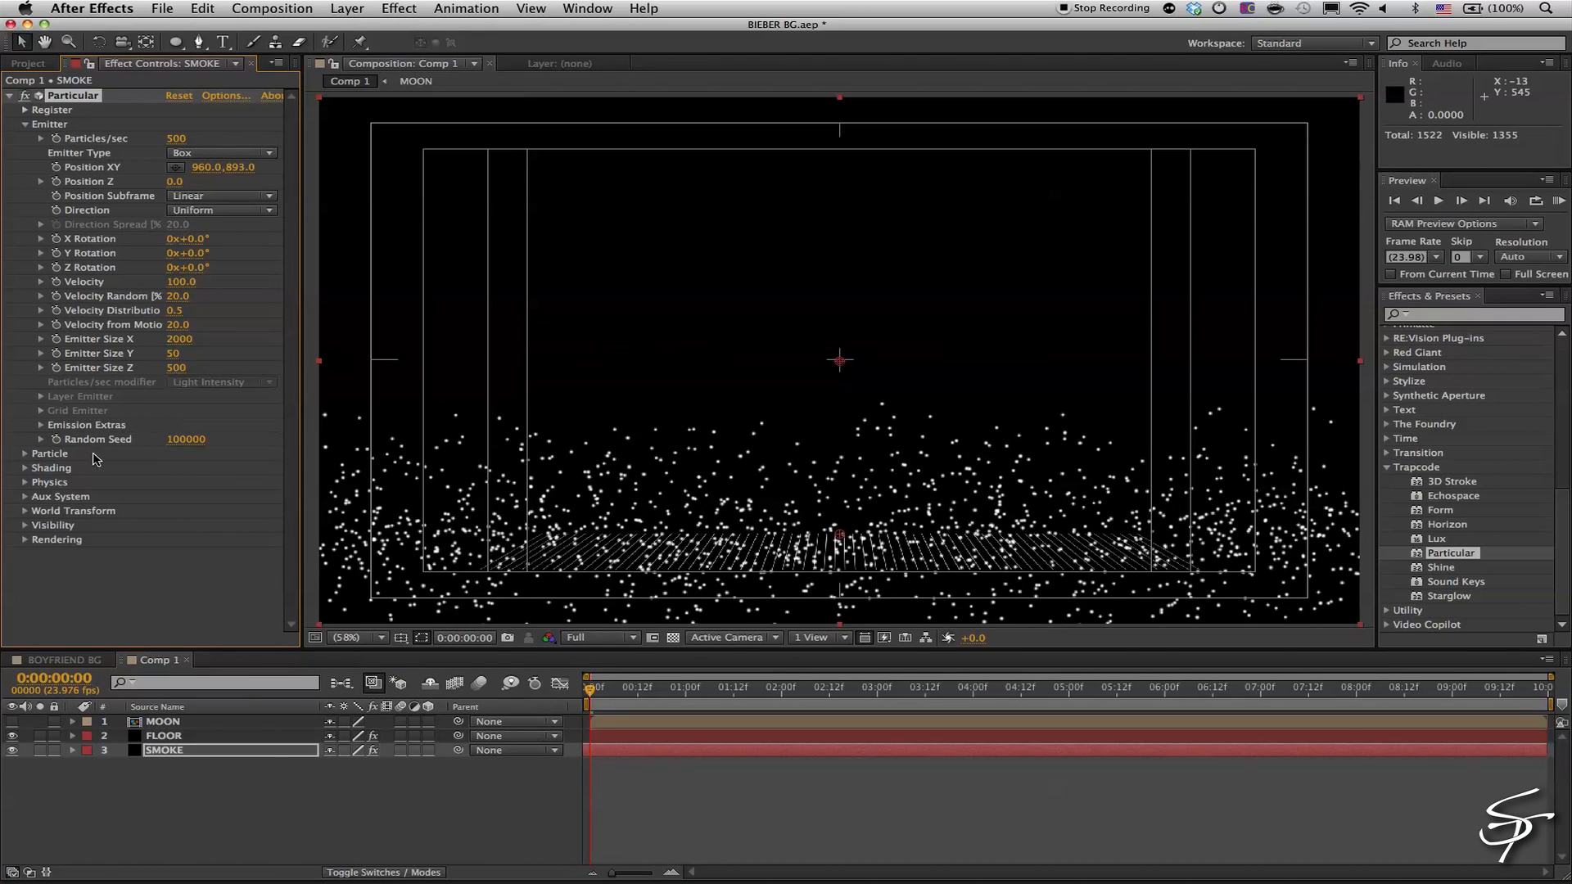
click(24, 453)
scroll(35, 452, down, 3)
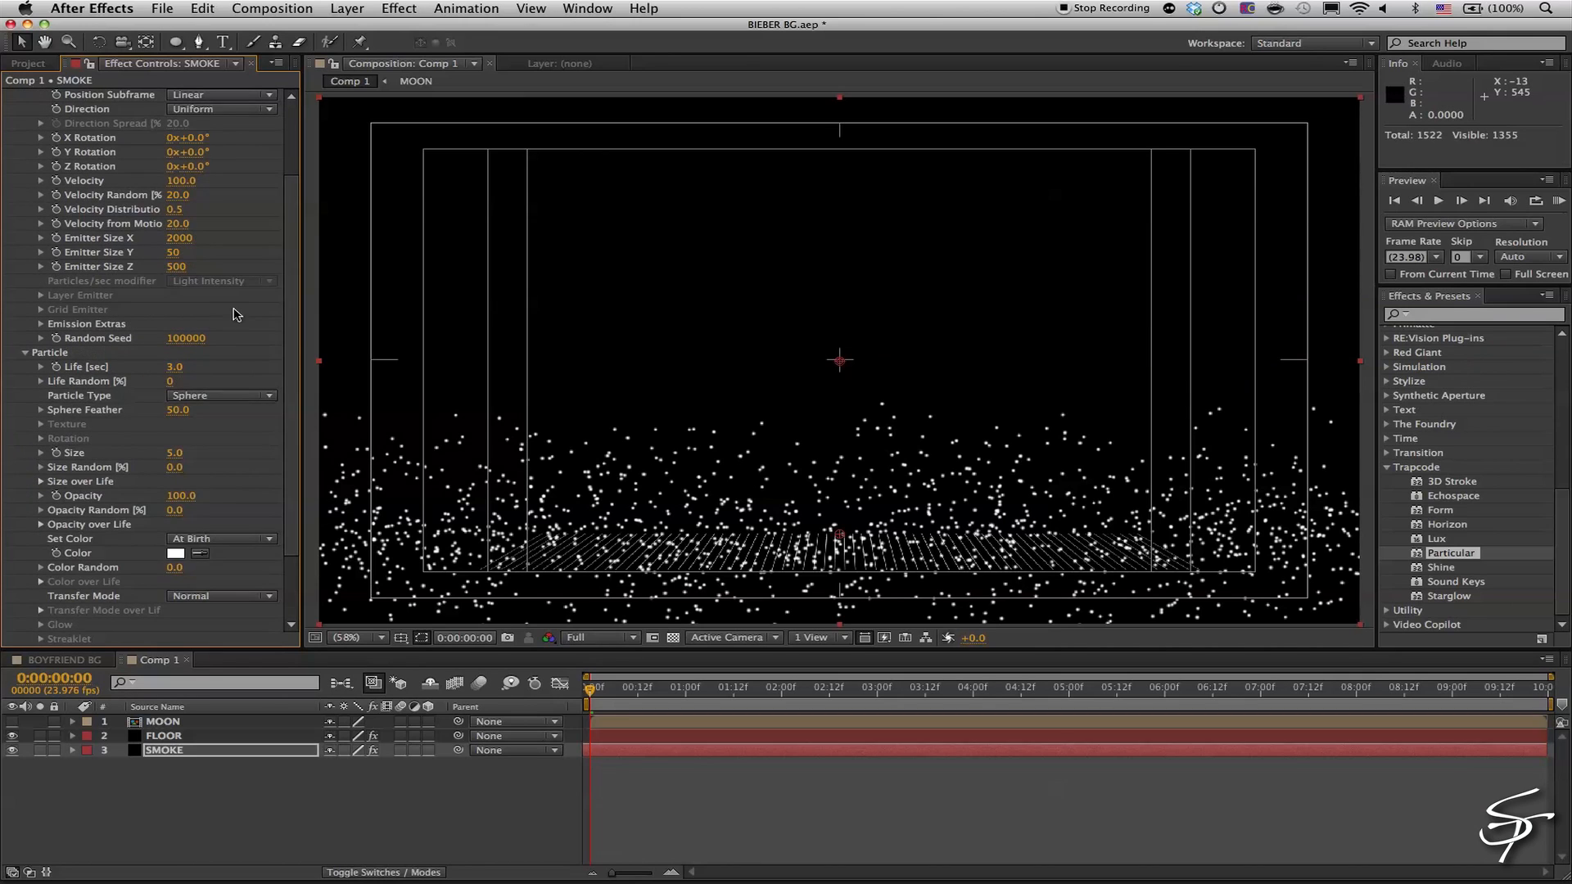
scroll(278, 368, down, 3)
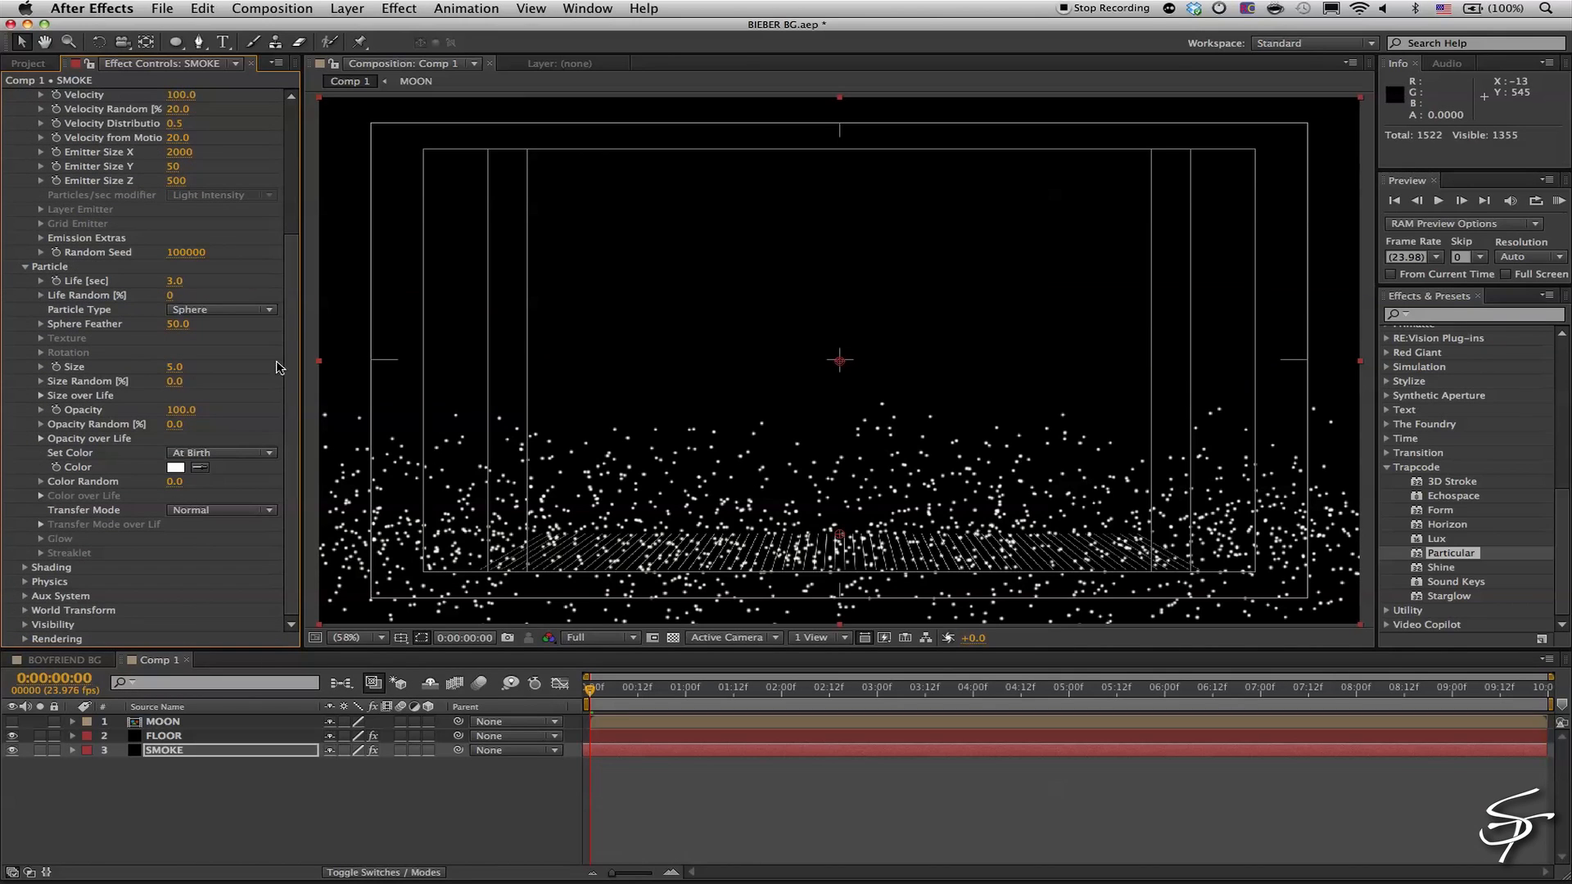
click(174, 368)
text(125)
key(Return)
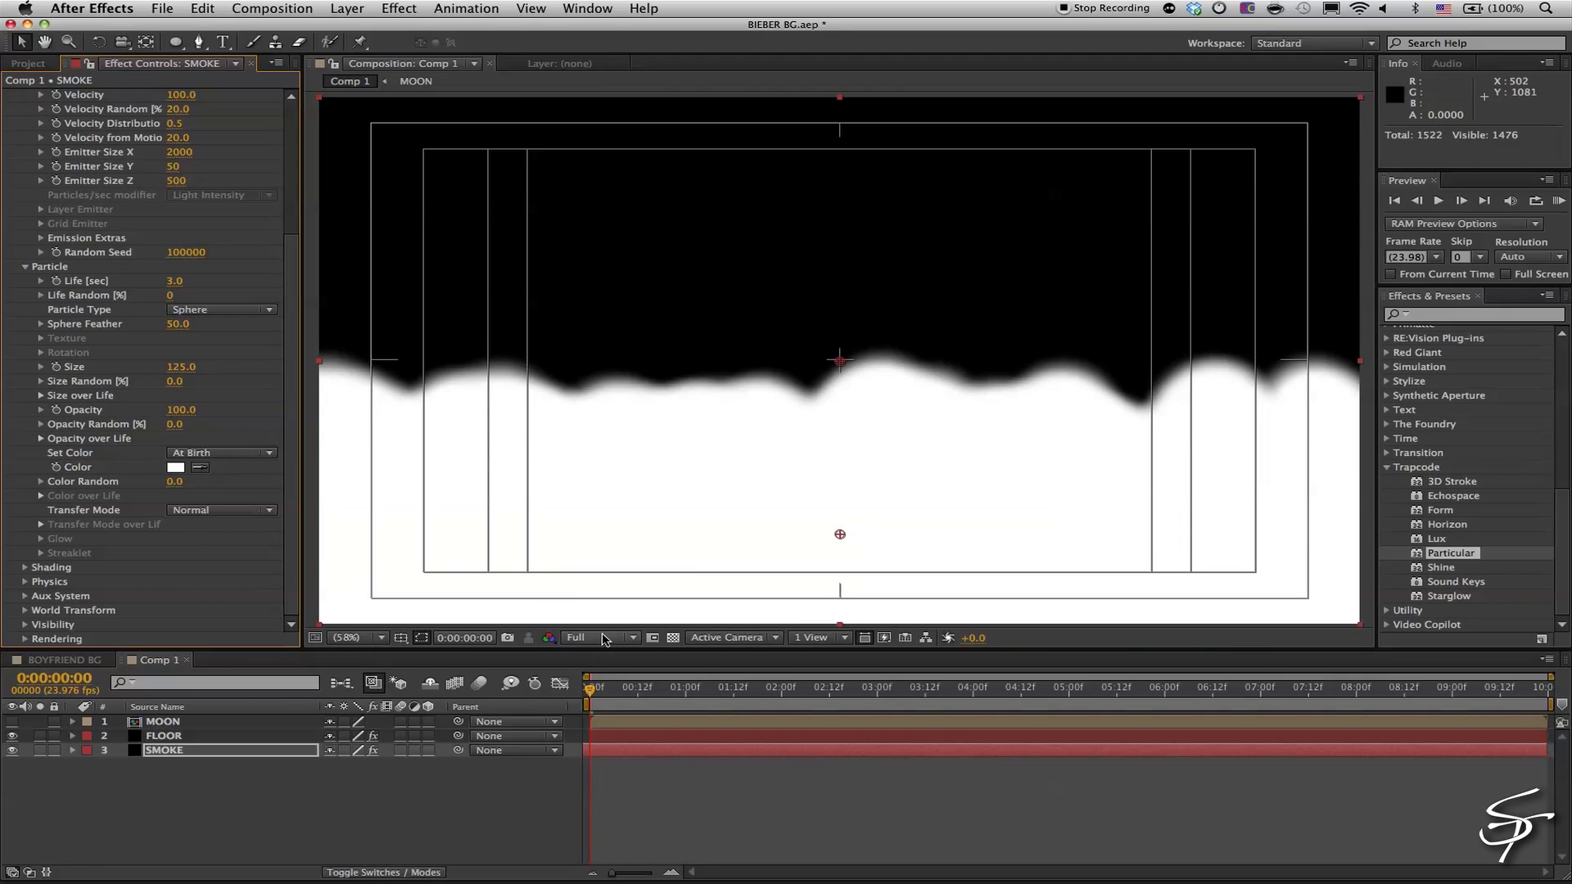
Reduce the composition preview resolution to Half and set the smoke particles' Opacity to 1
click(602, 638)
click(592, 695)
click(182, 411)
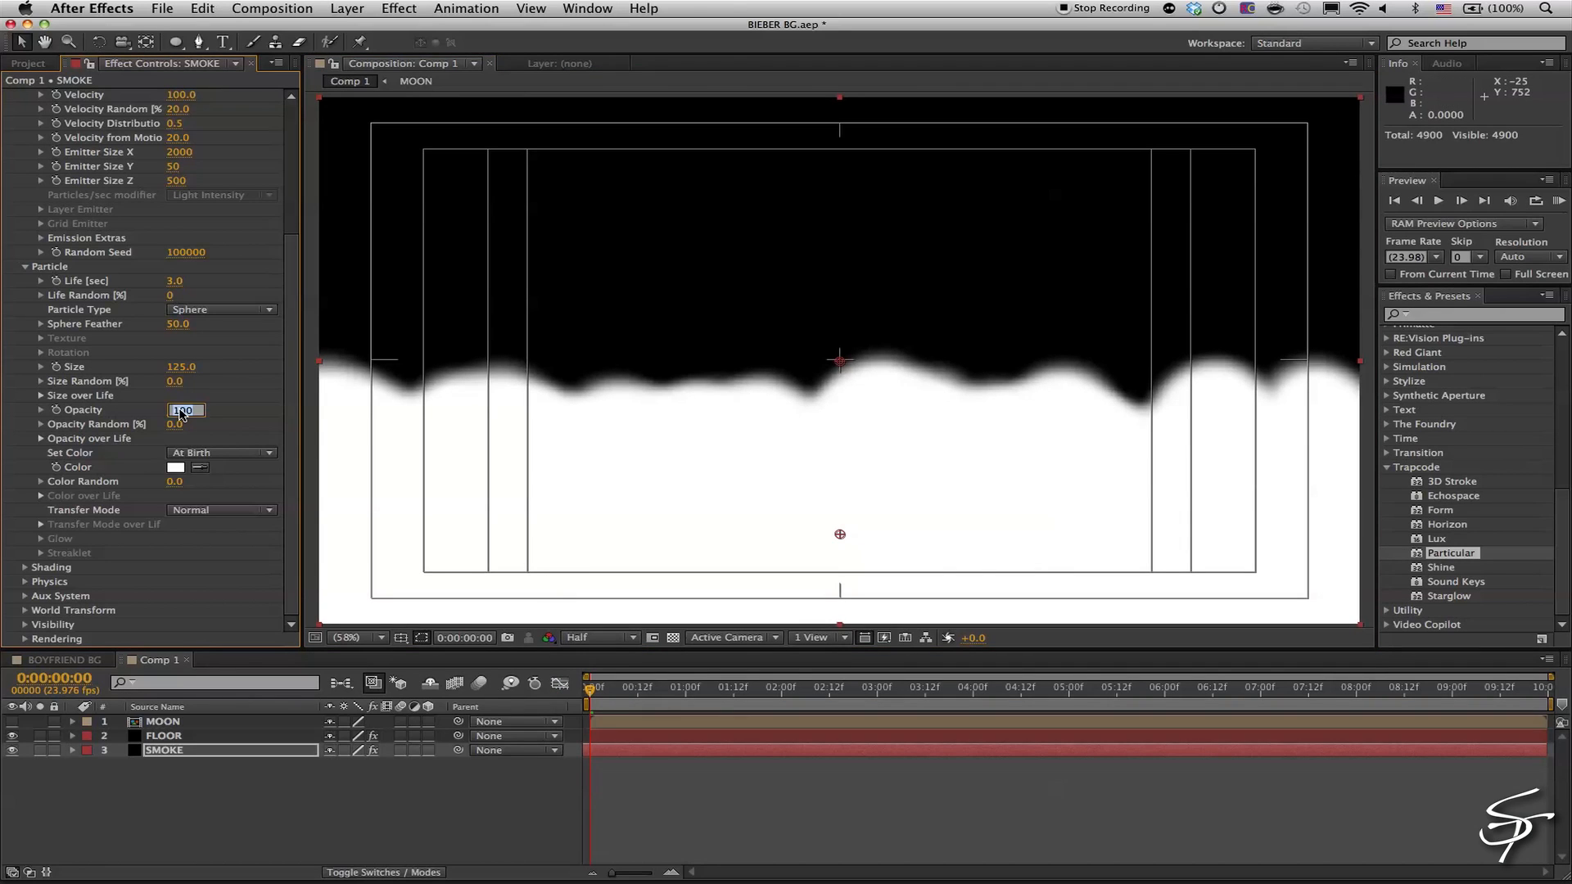
text(1)
key(Return)
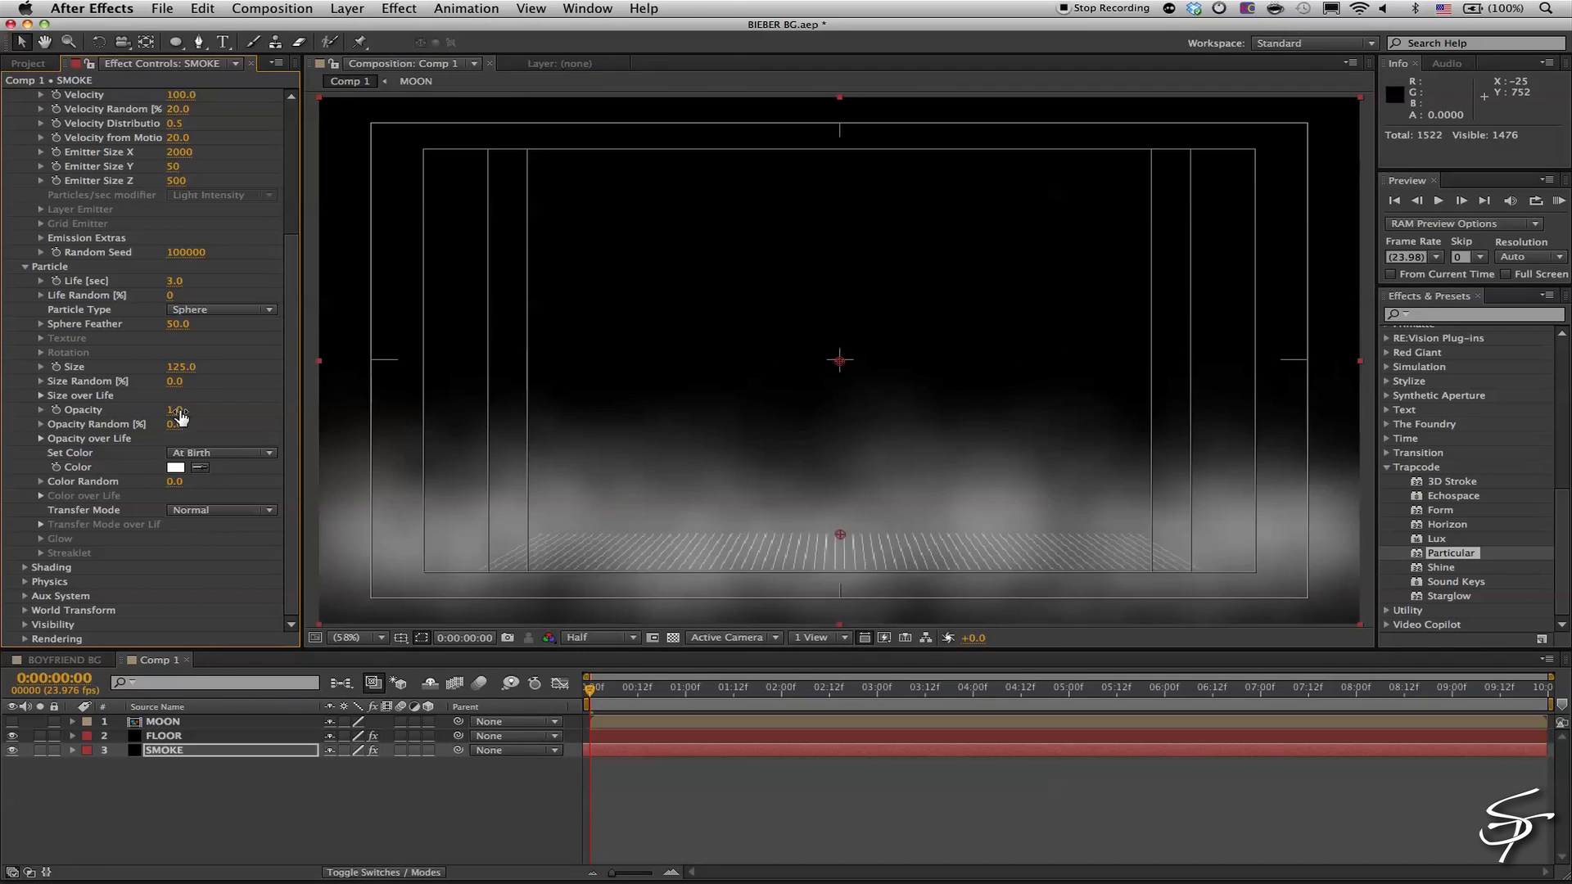
Give the smoke's Opacity over Life the preset curve that rises quickly to a peak and fades out toward death
click(41, 439)
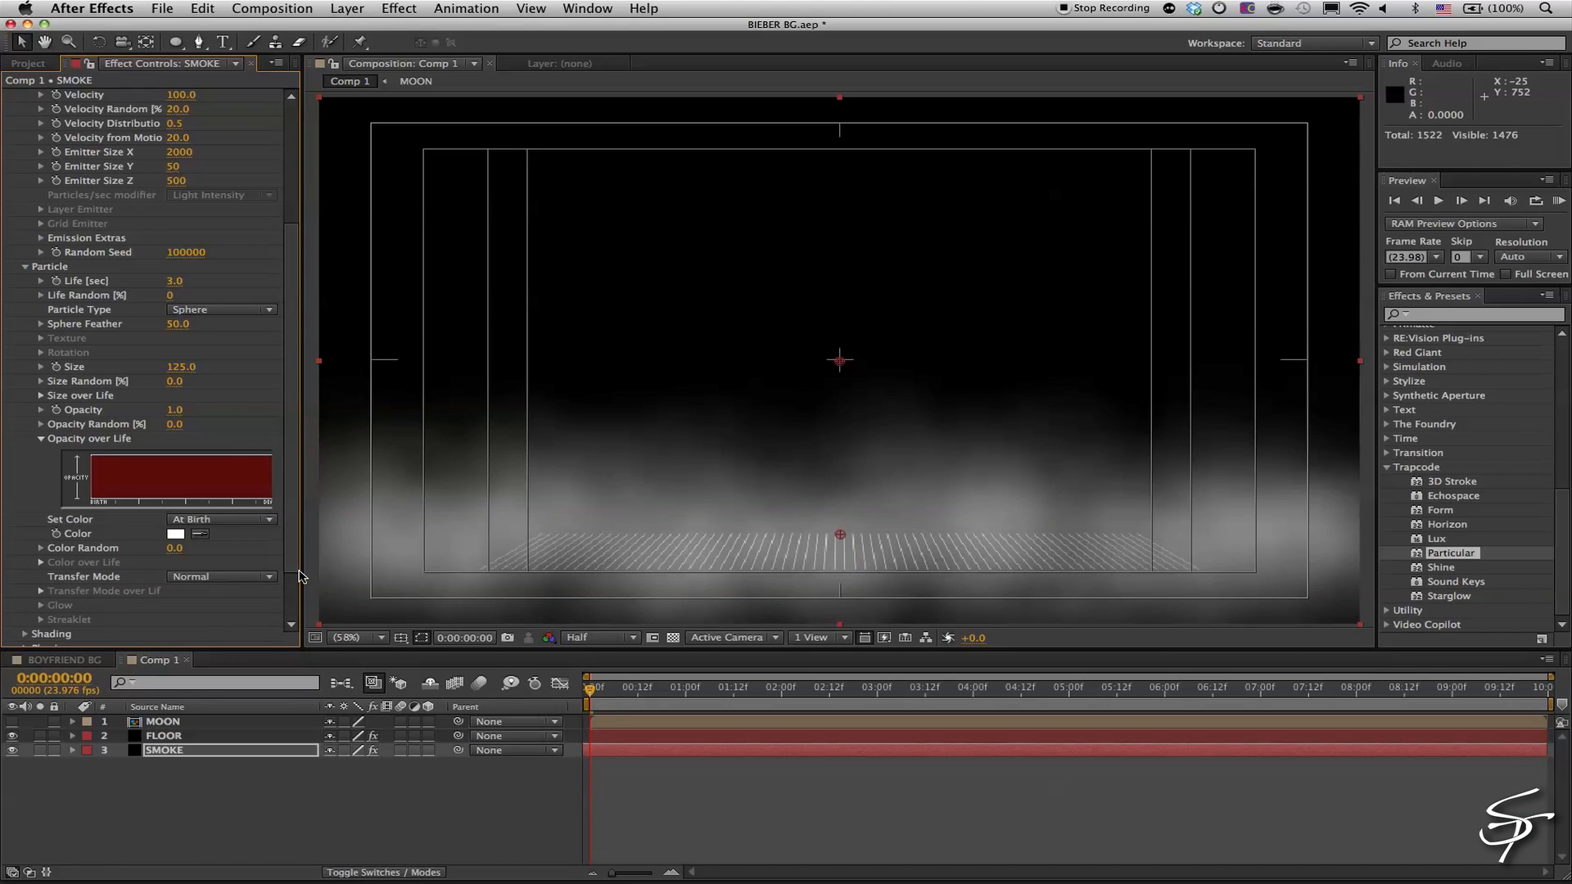
drag(302, 571, 411, 587)
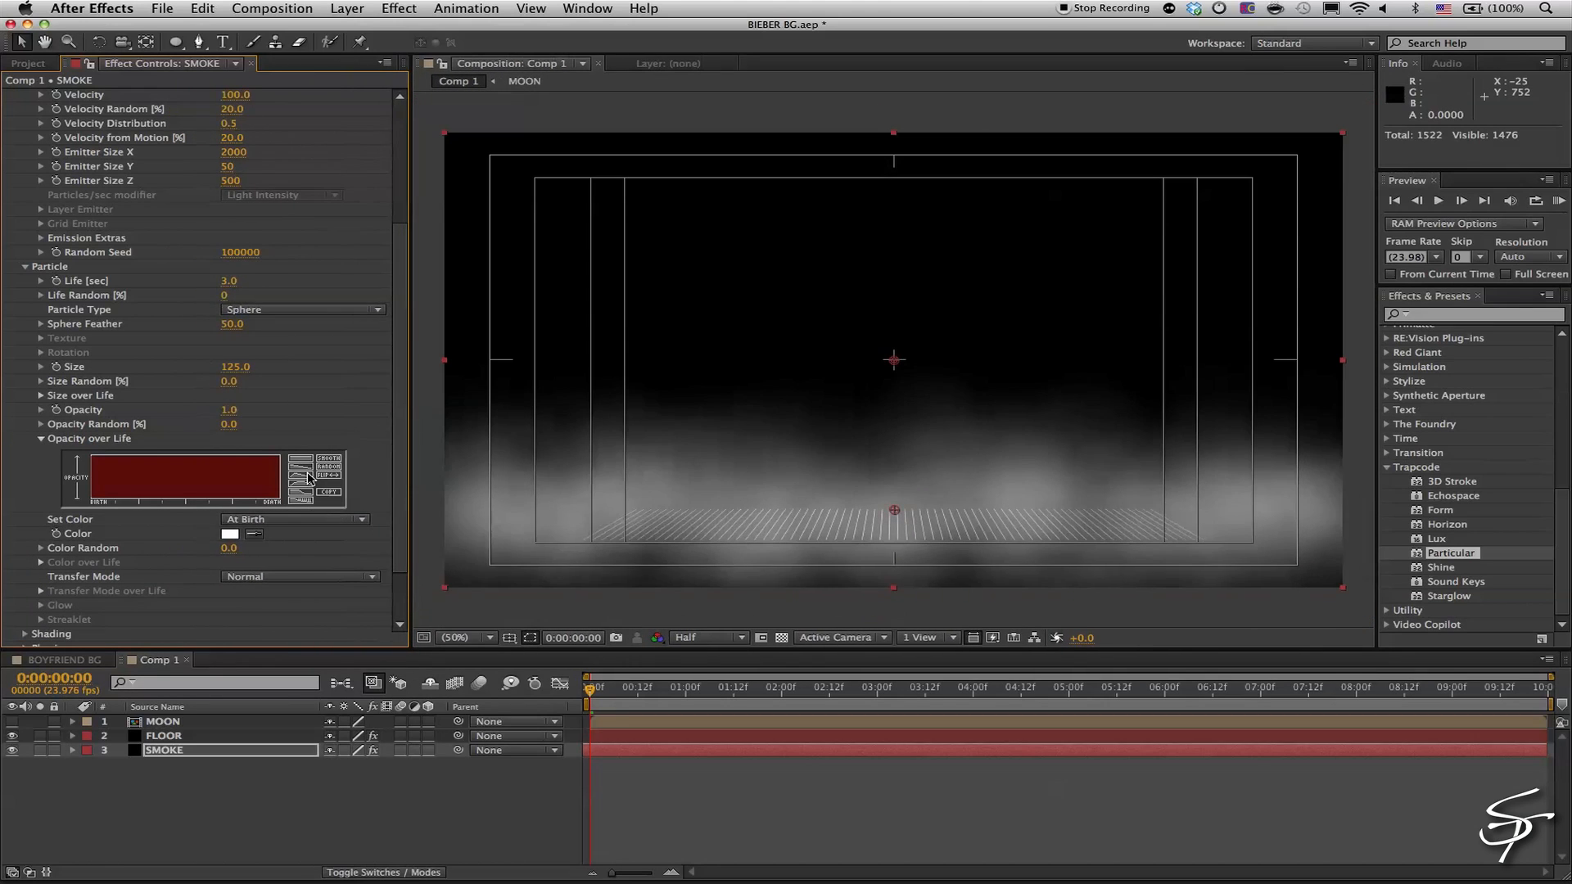
click(303, 480)
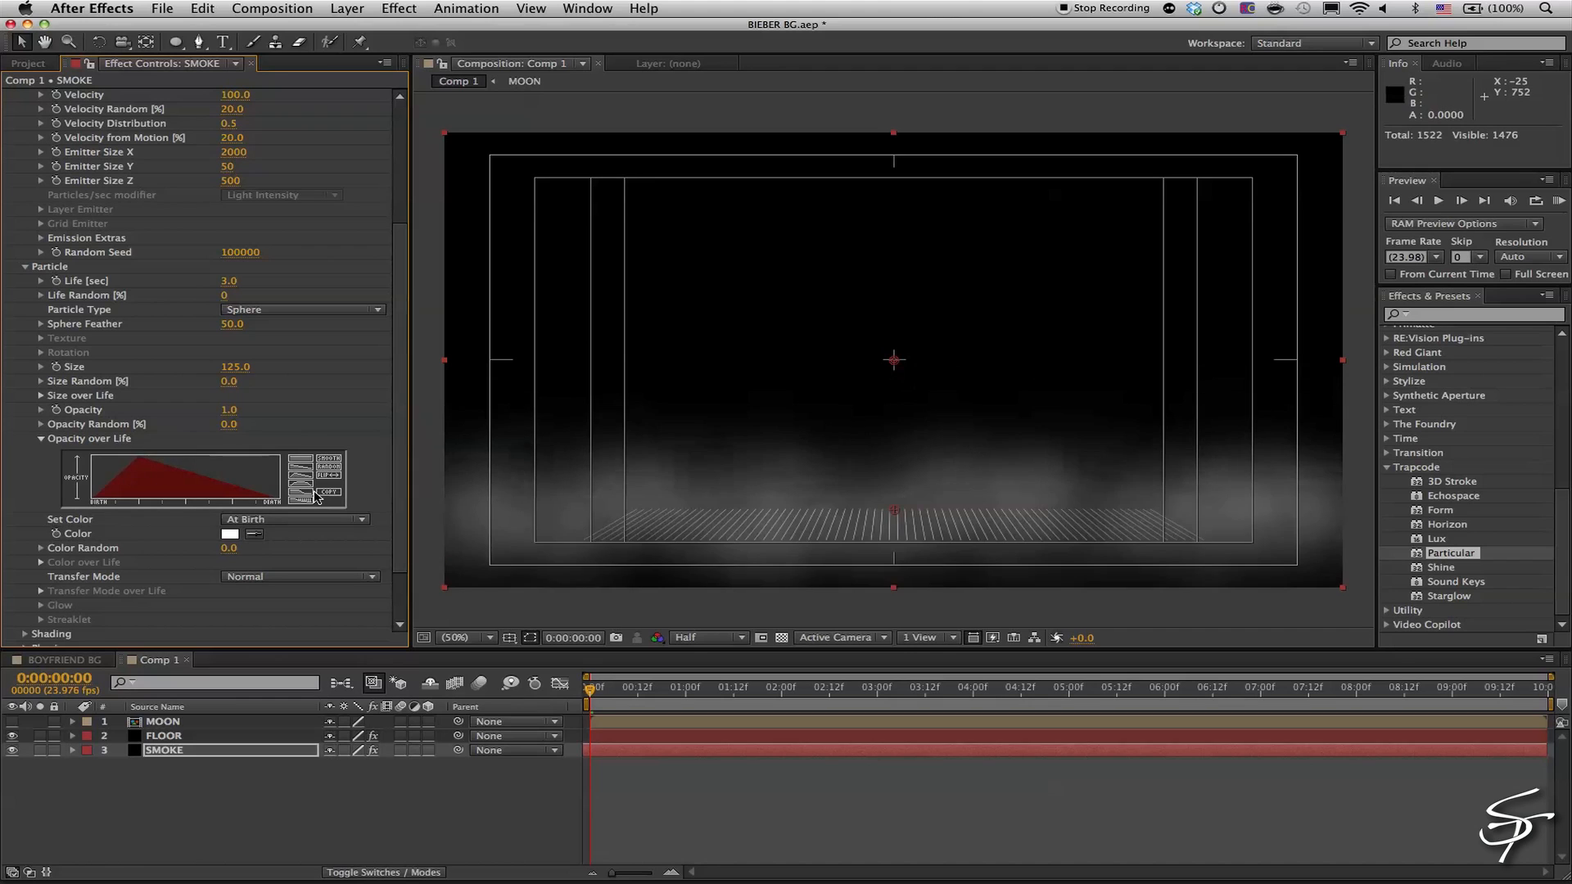
Set the smoke's Emitter Size Y to 1500 and its emitter Position XY to 960, 826
scroll(307, 595, up, 5)
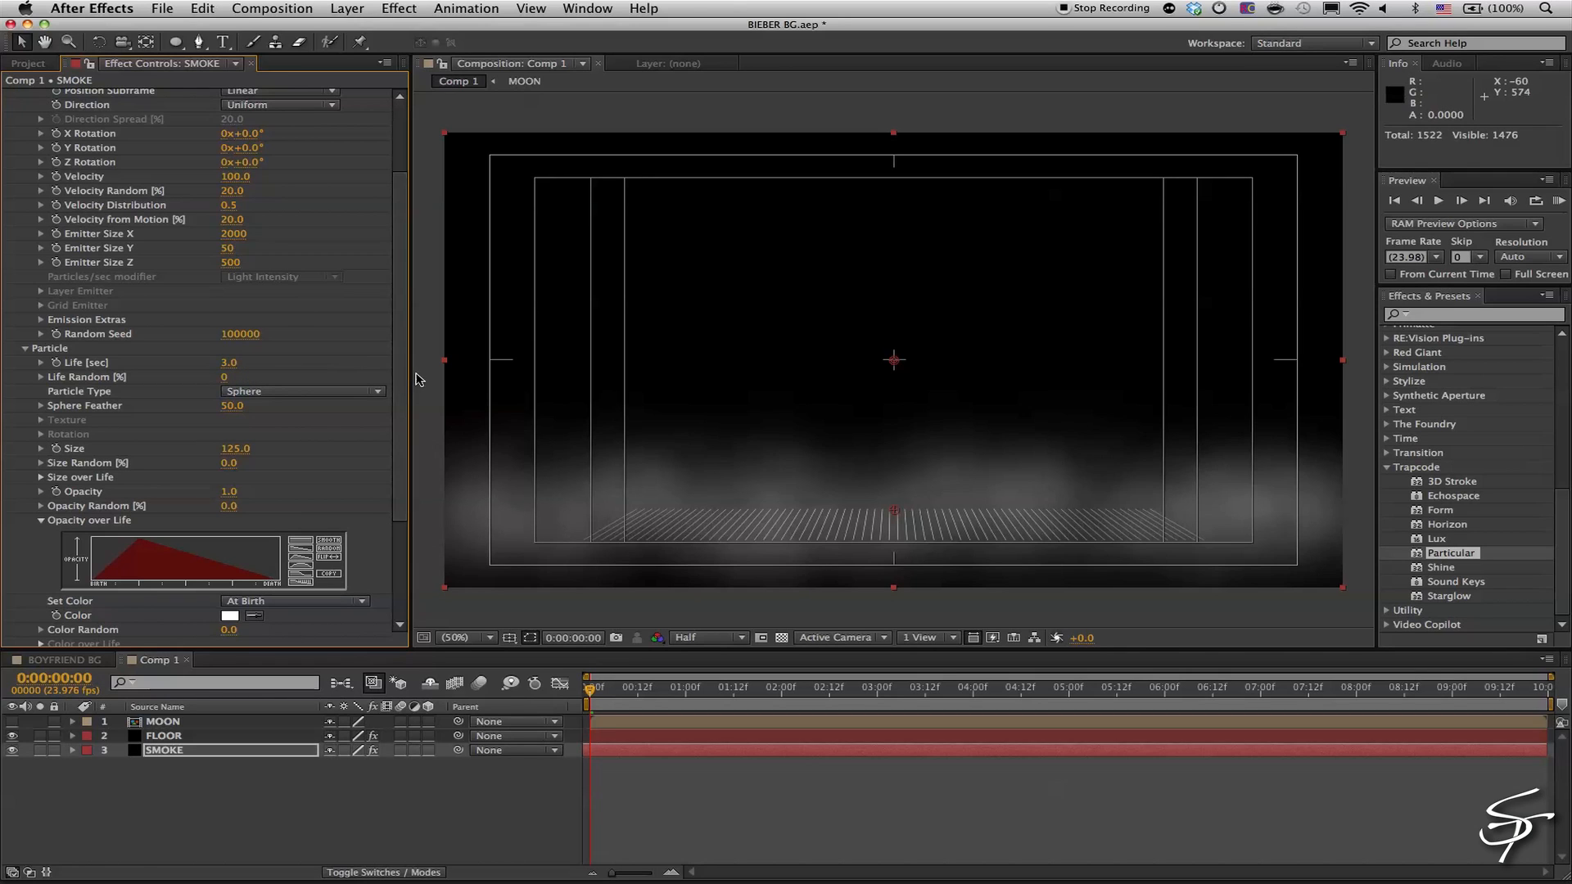
scroll(406, 381, up, 3)
click(230, 309)
text(1500)
key(Return)
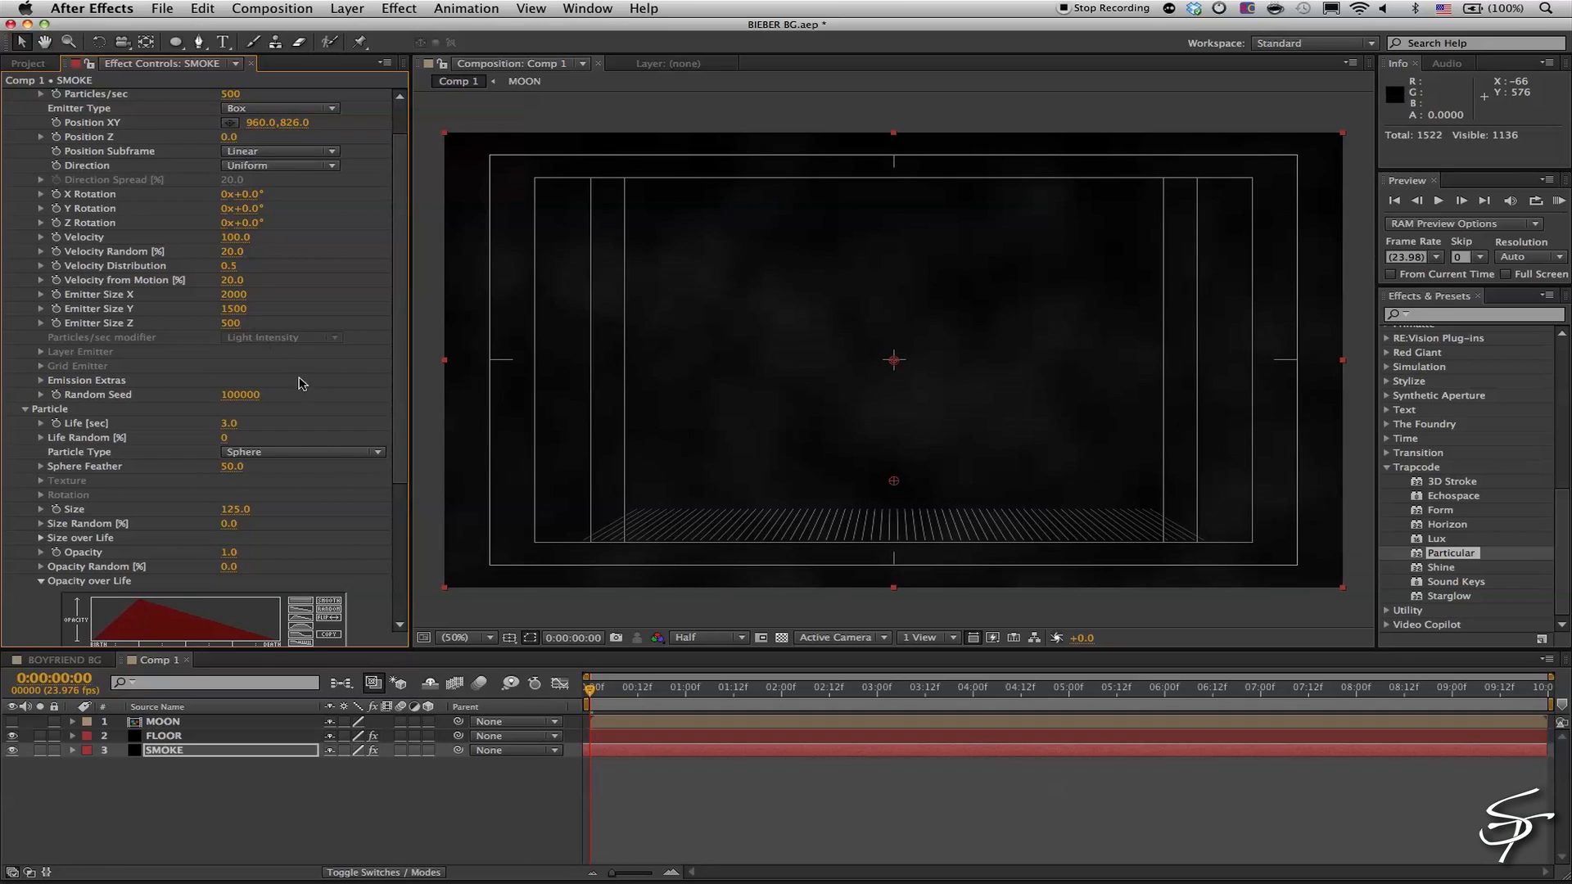
Set the smoke's Particles/sec to 800 and its particle Opacity to 0.7
scroll(409, 365, up, 2)
click(229, 138)
text(800)
key(Return)
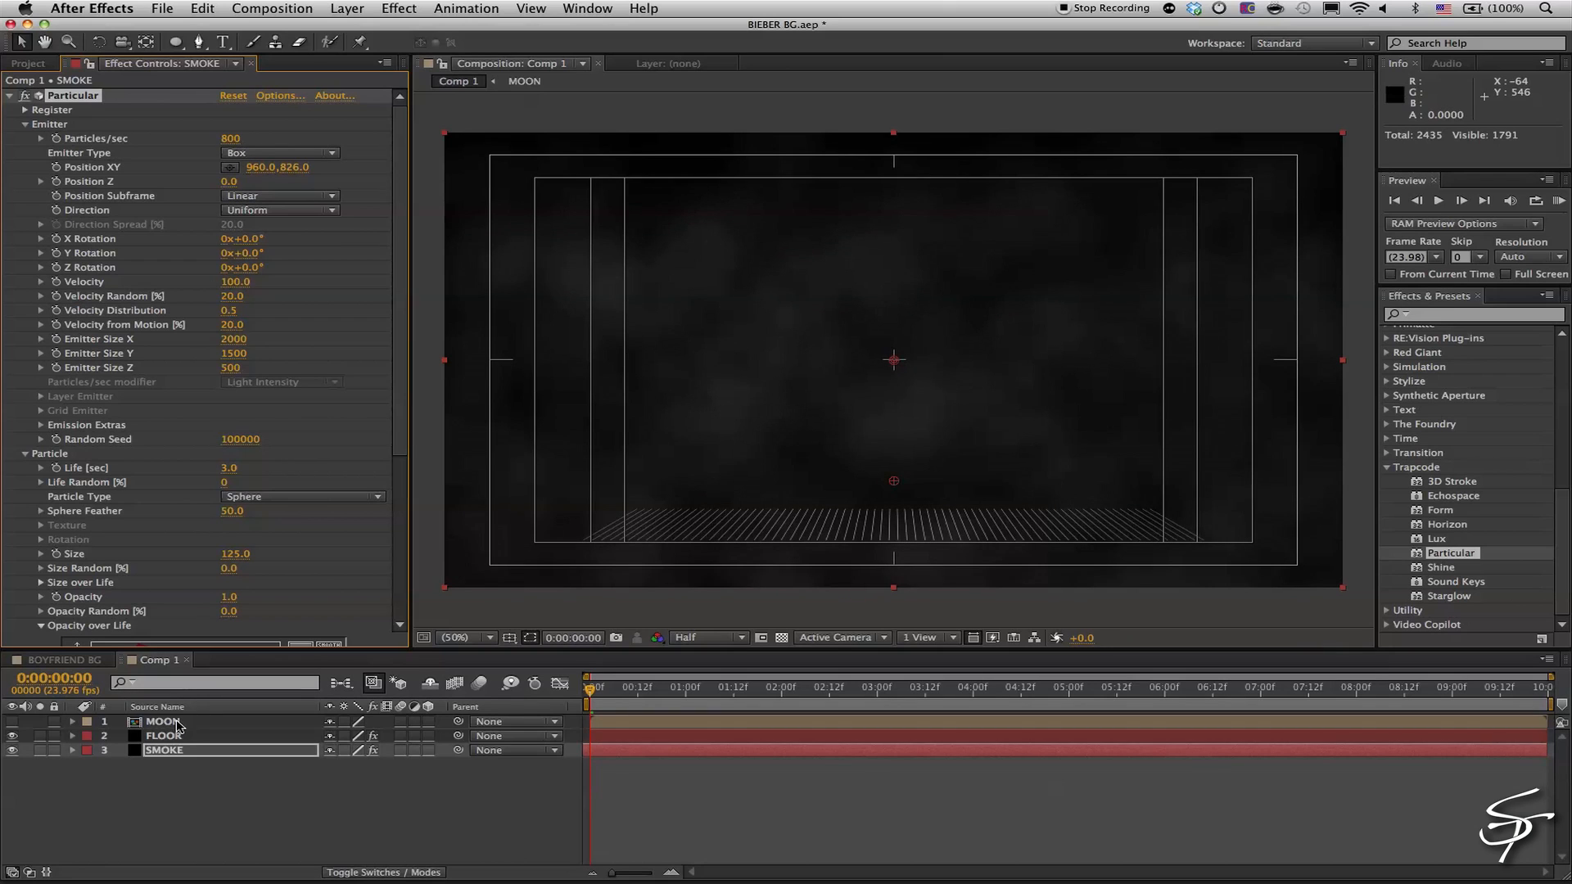
click(228, 599)
text(.7)
key(Return)
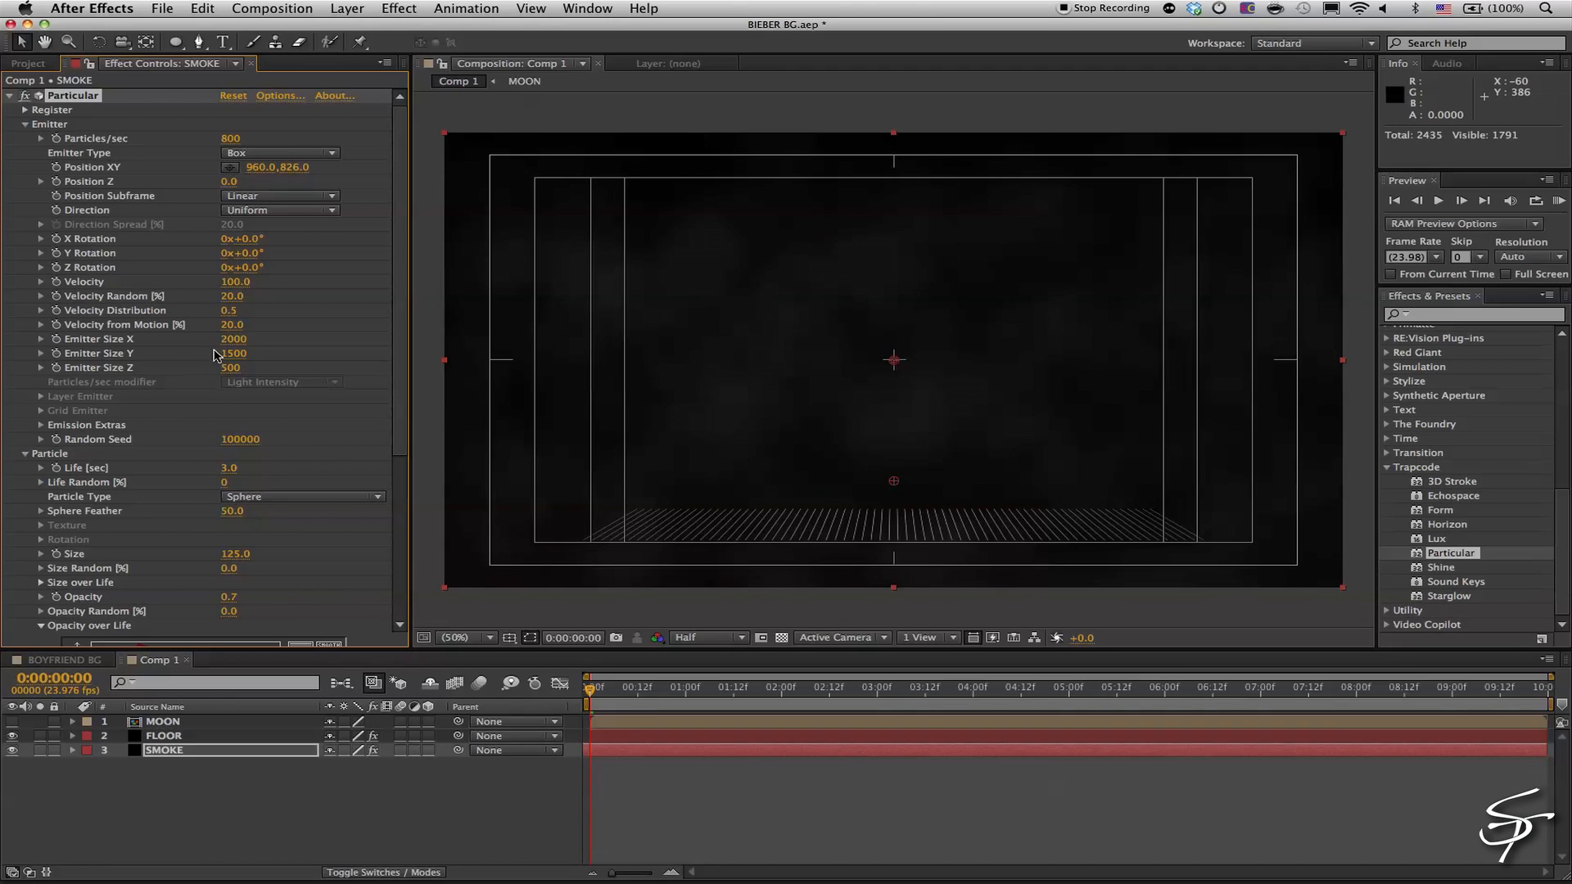
Narrow the smoke by setting Emitter Size X to 1200, and check the FLOOR layer's Form grid size
click(234, 339)
text(1200)
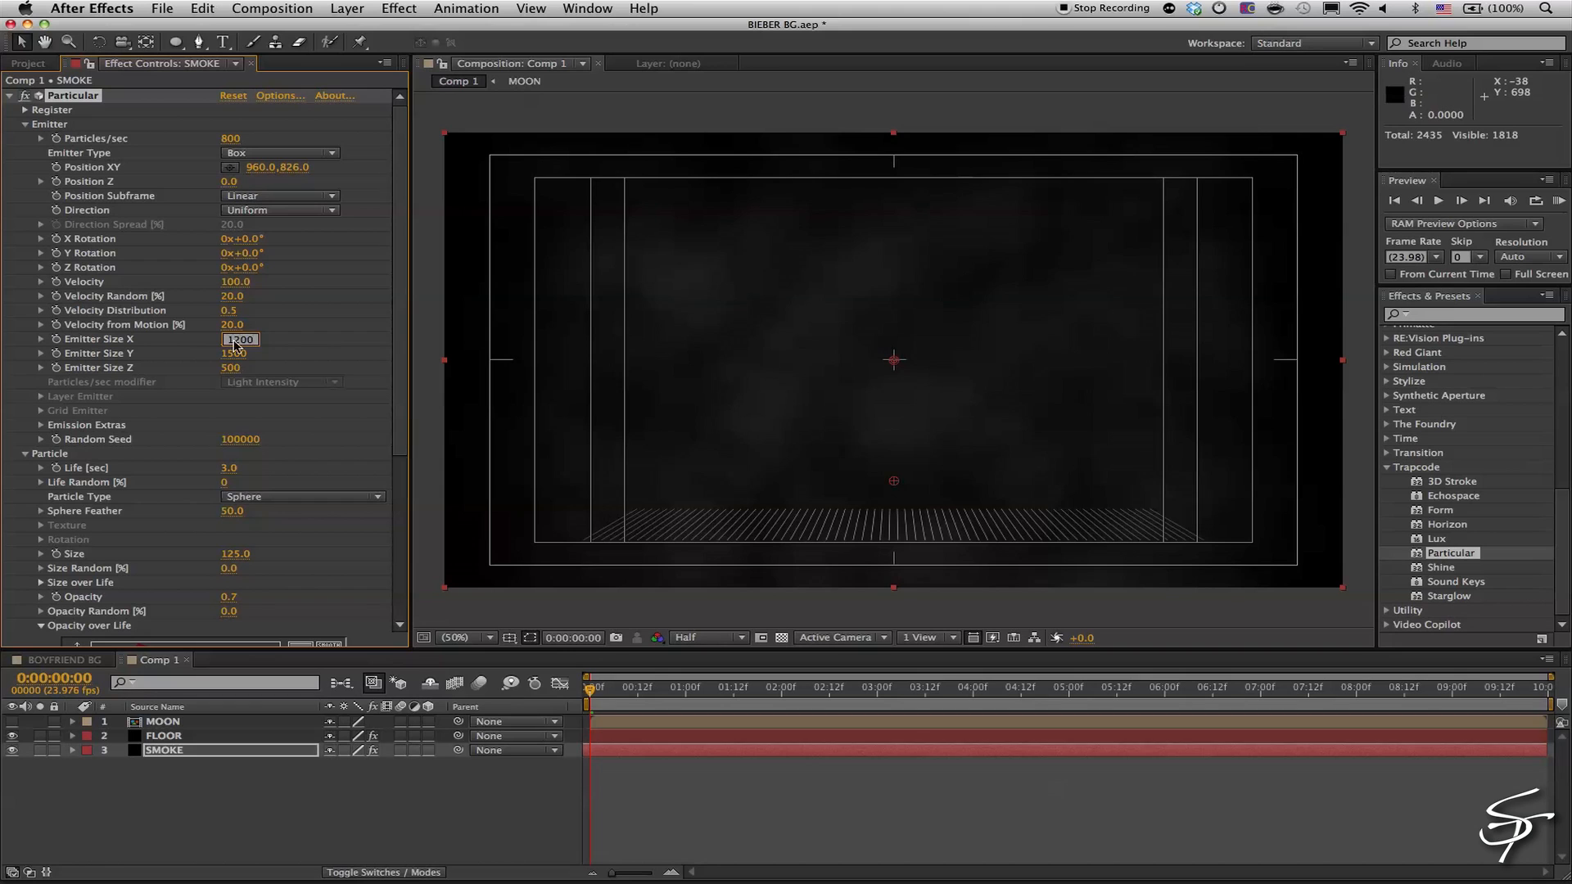
key(Return)
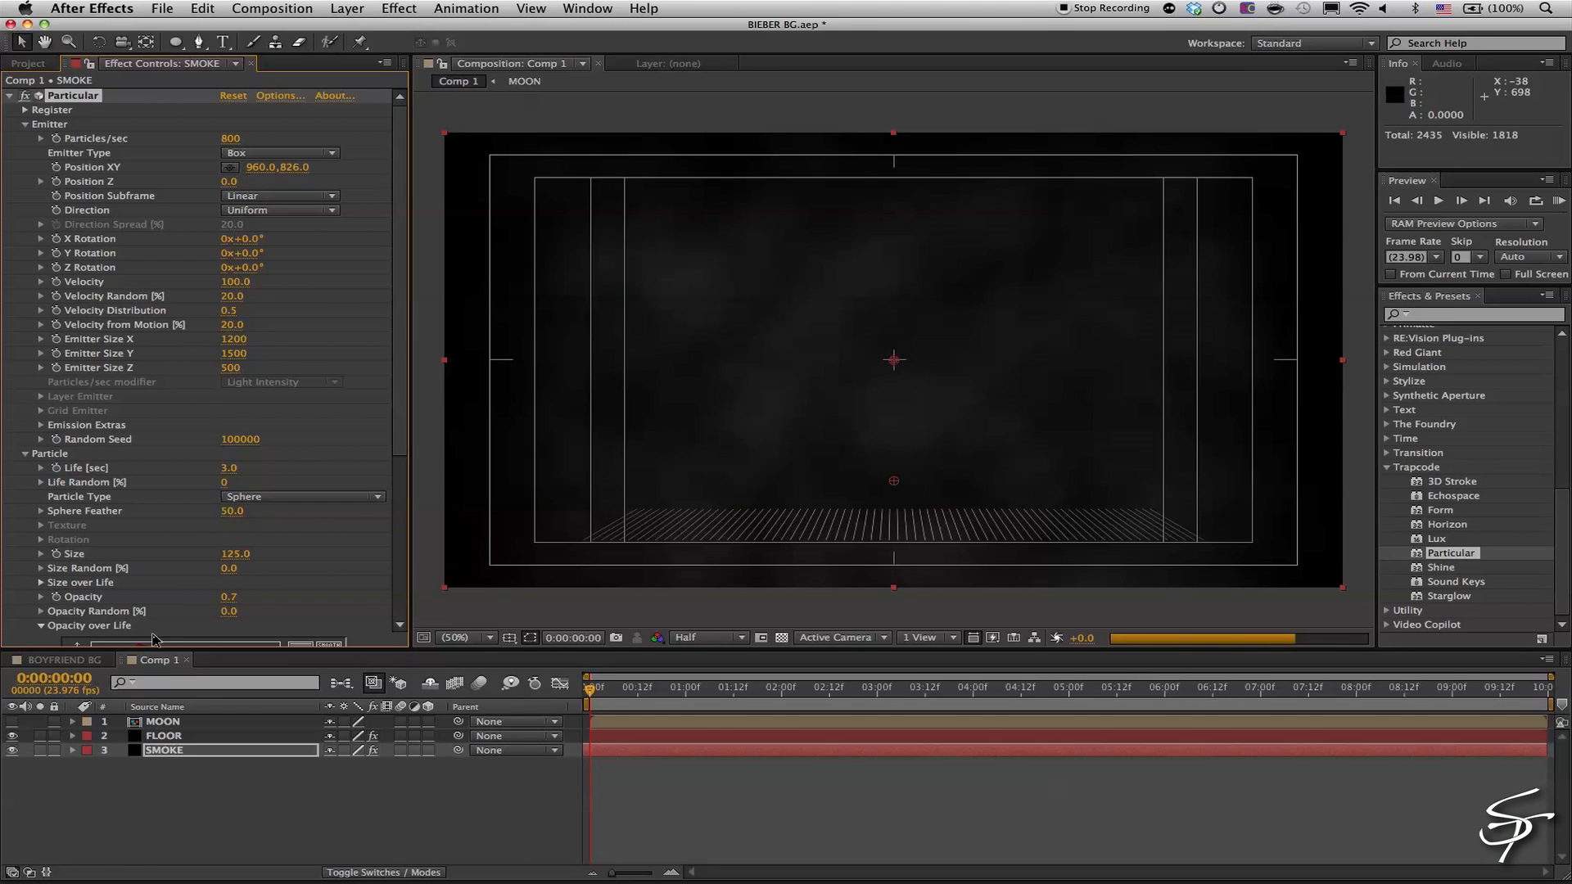
click(166, 736)
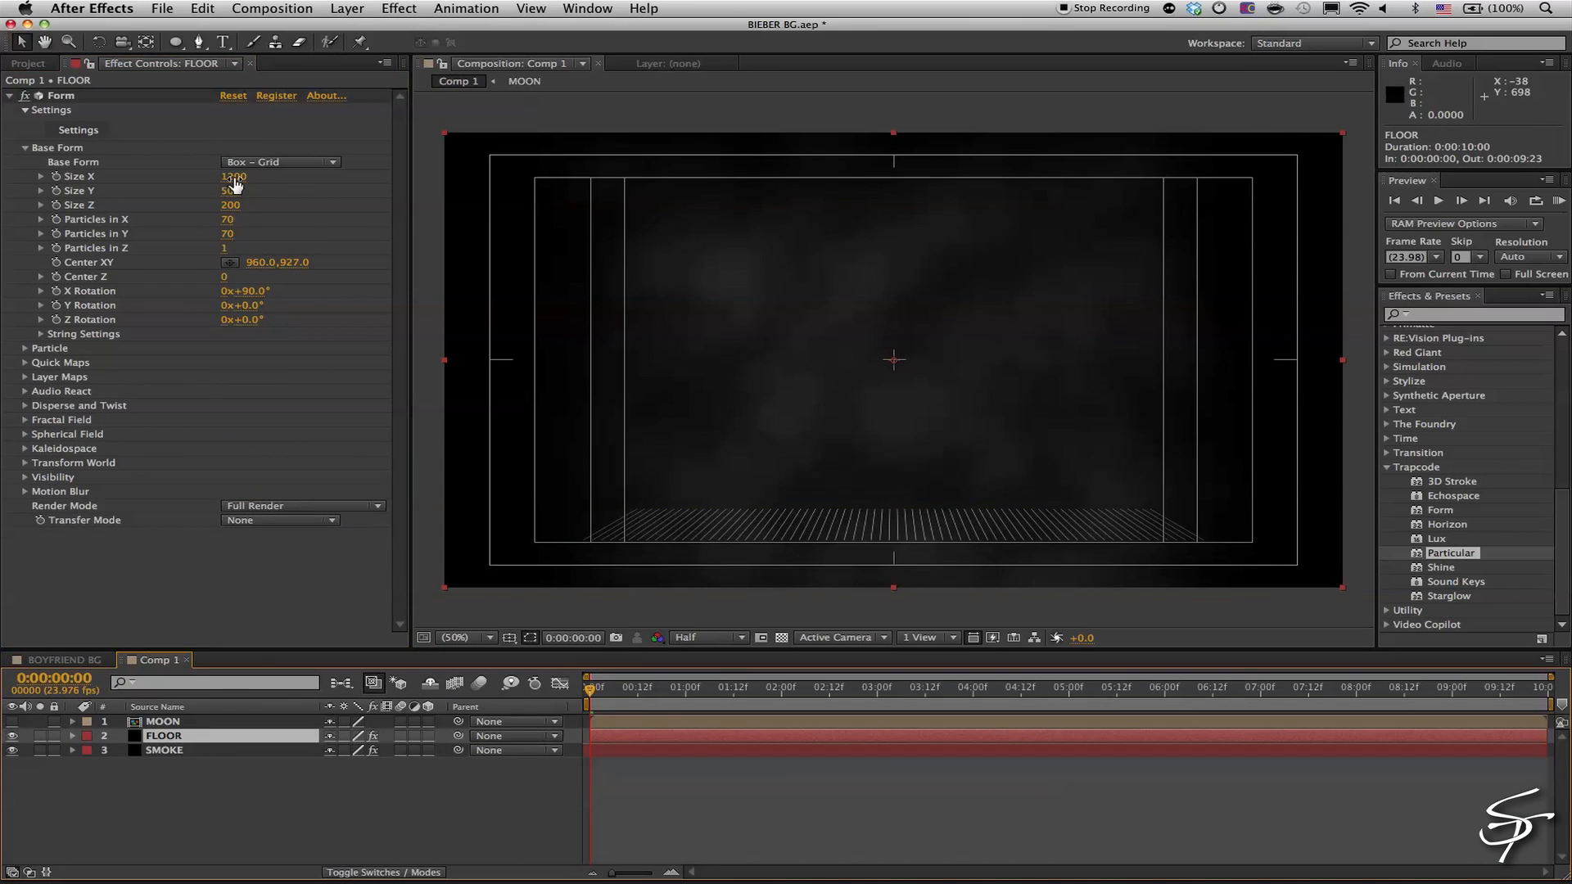
click(176, 751)
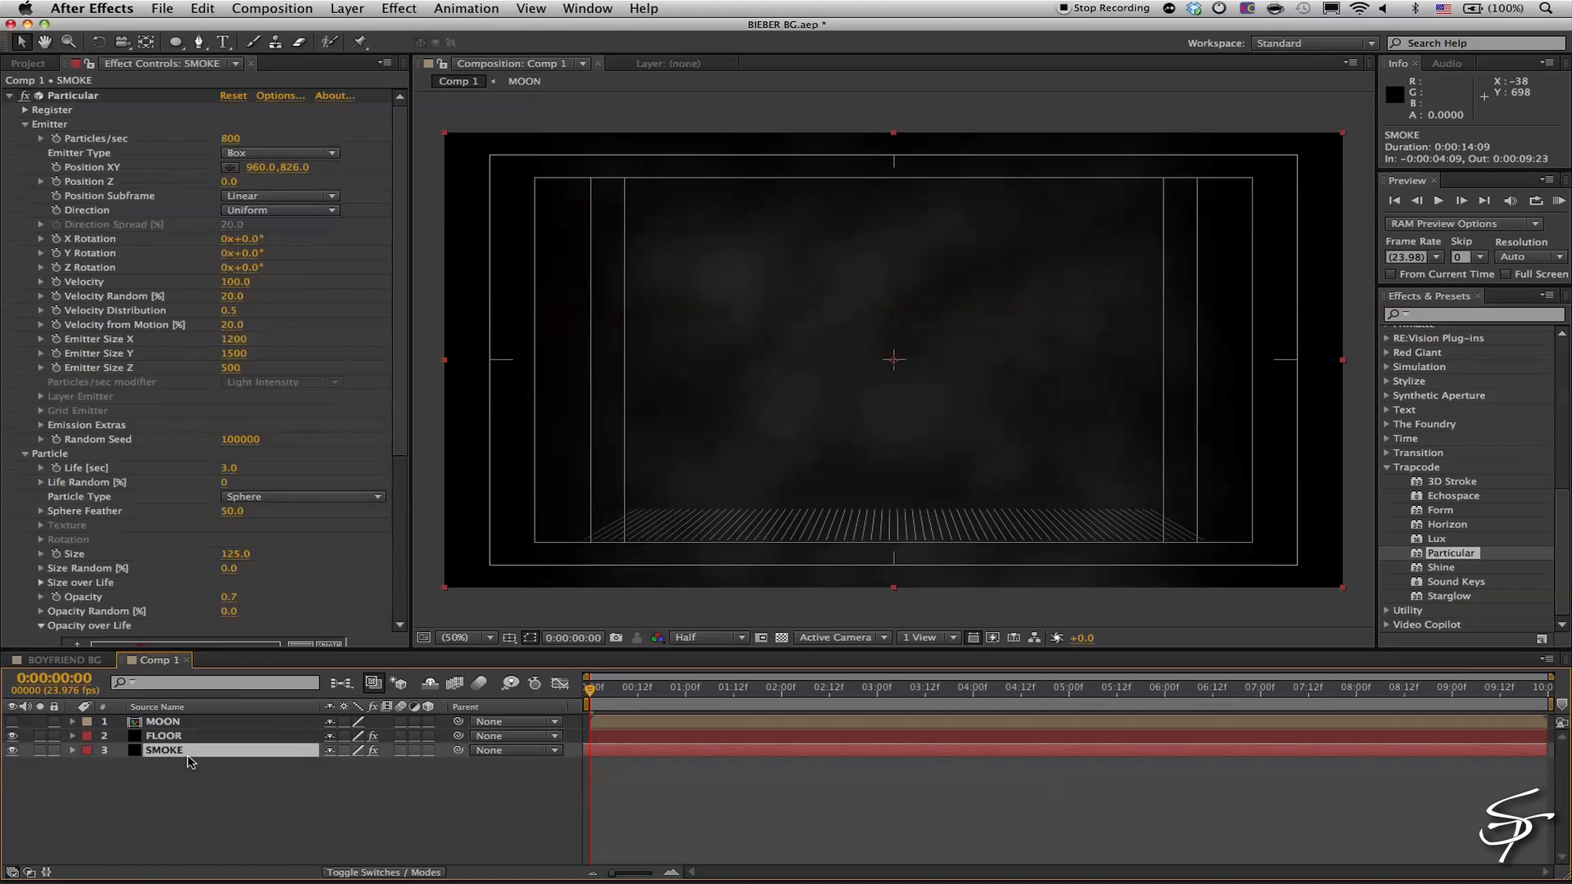
Set the smoke's Particles/sec to 700 and its Emitter Size Y to 1700
click(235, 139)
text(700)
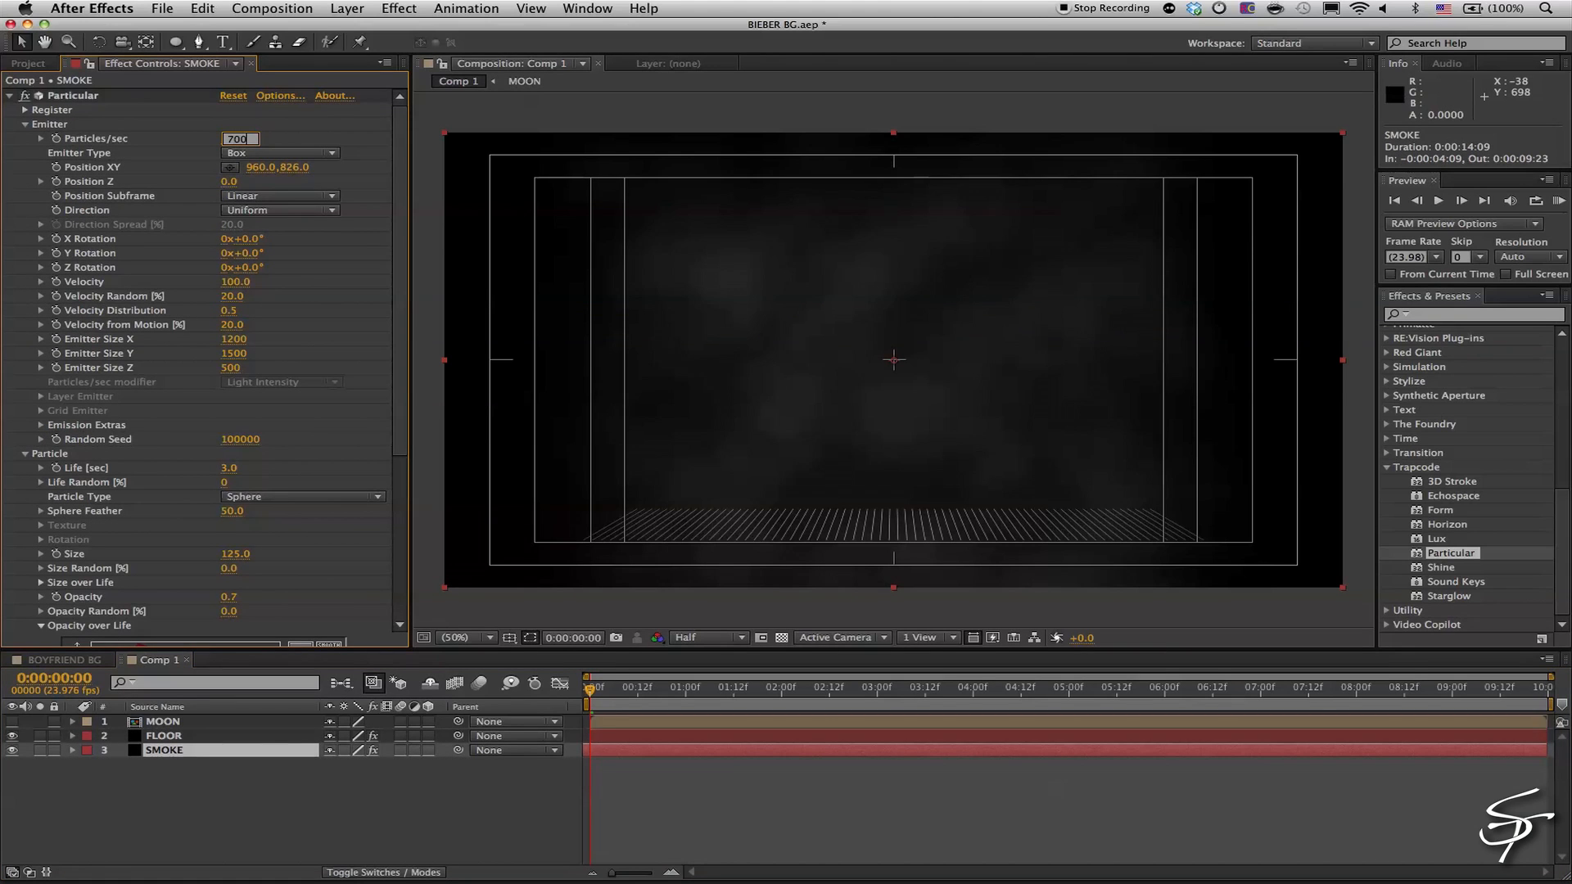
key(Return)
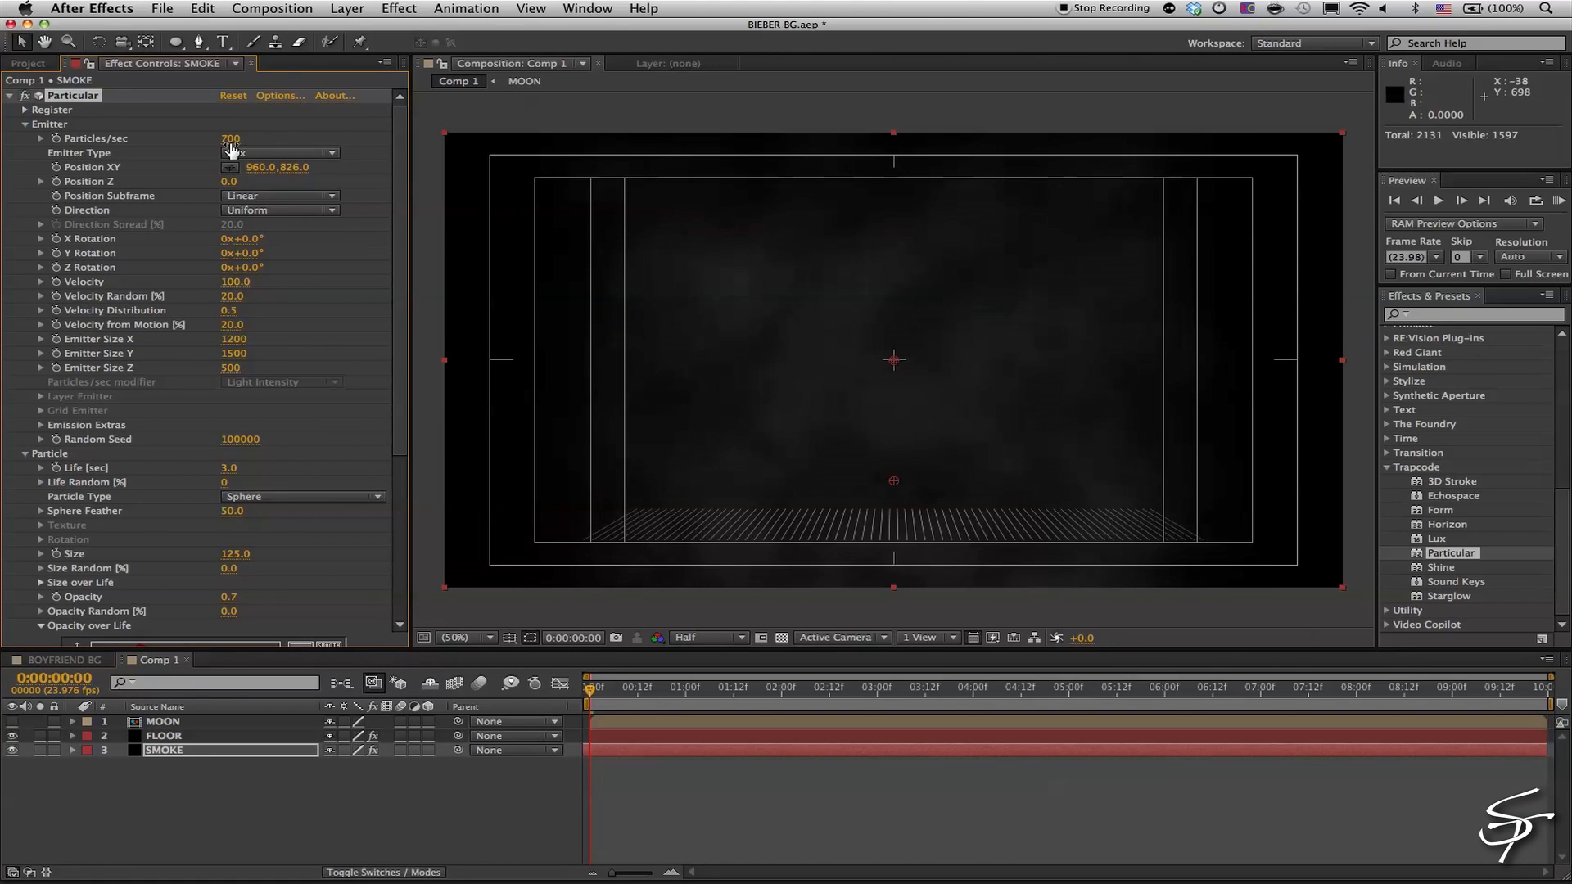
click(232, 355)
text(1700)
key(Return)
Apply a Linear Wipe effect to the SMOKE layer with a 0° wipe angle and 10% Transition Completion
click(610, 750)
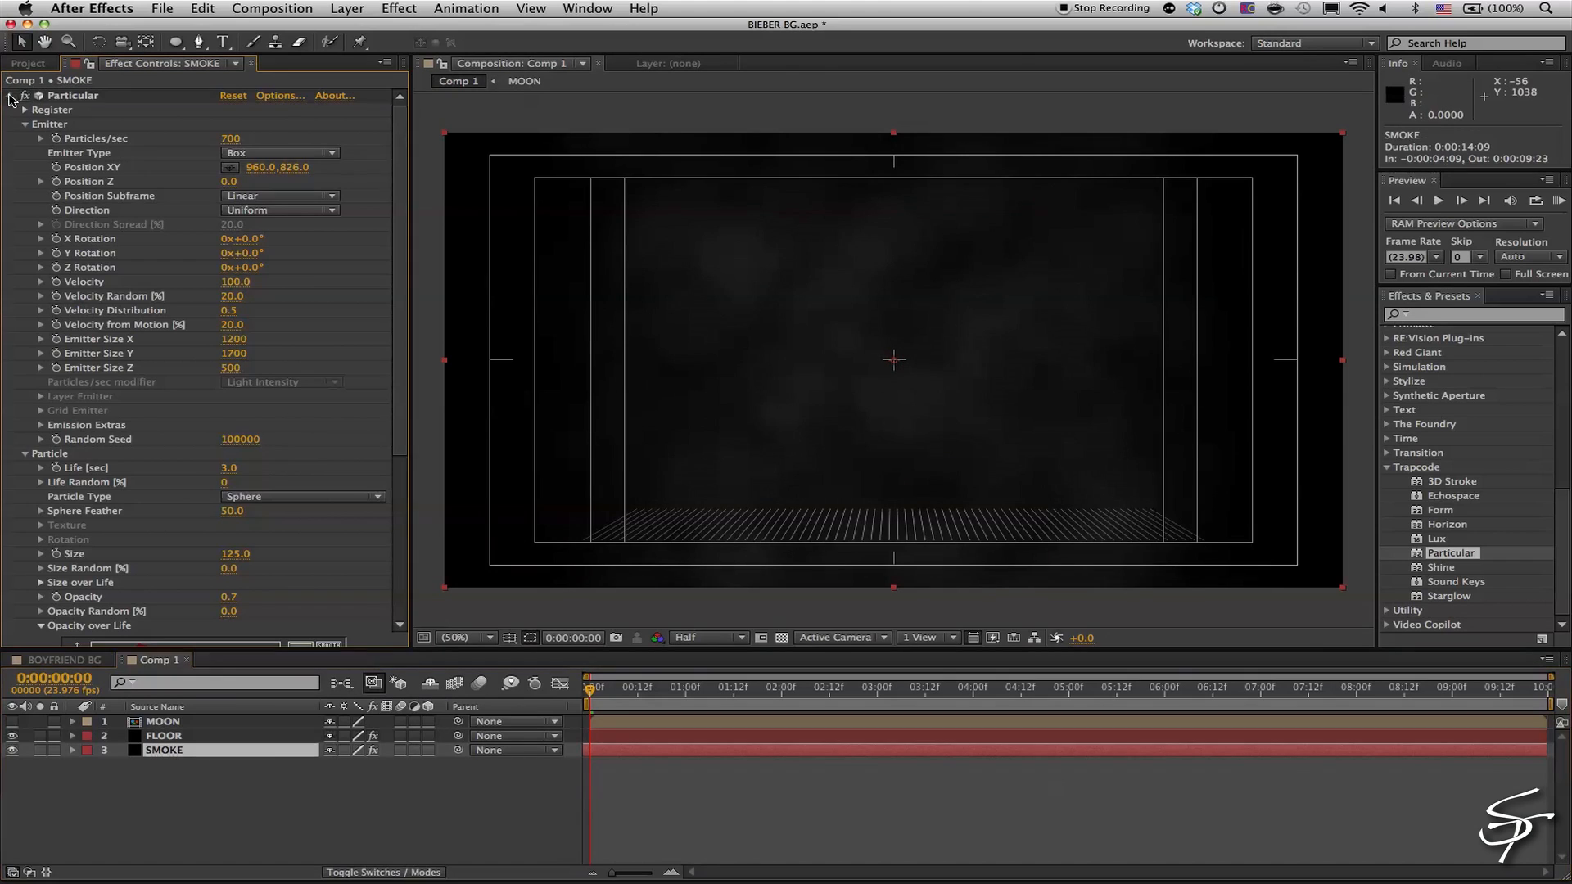
click(9, 95)
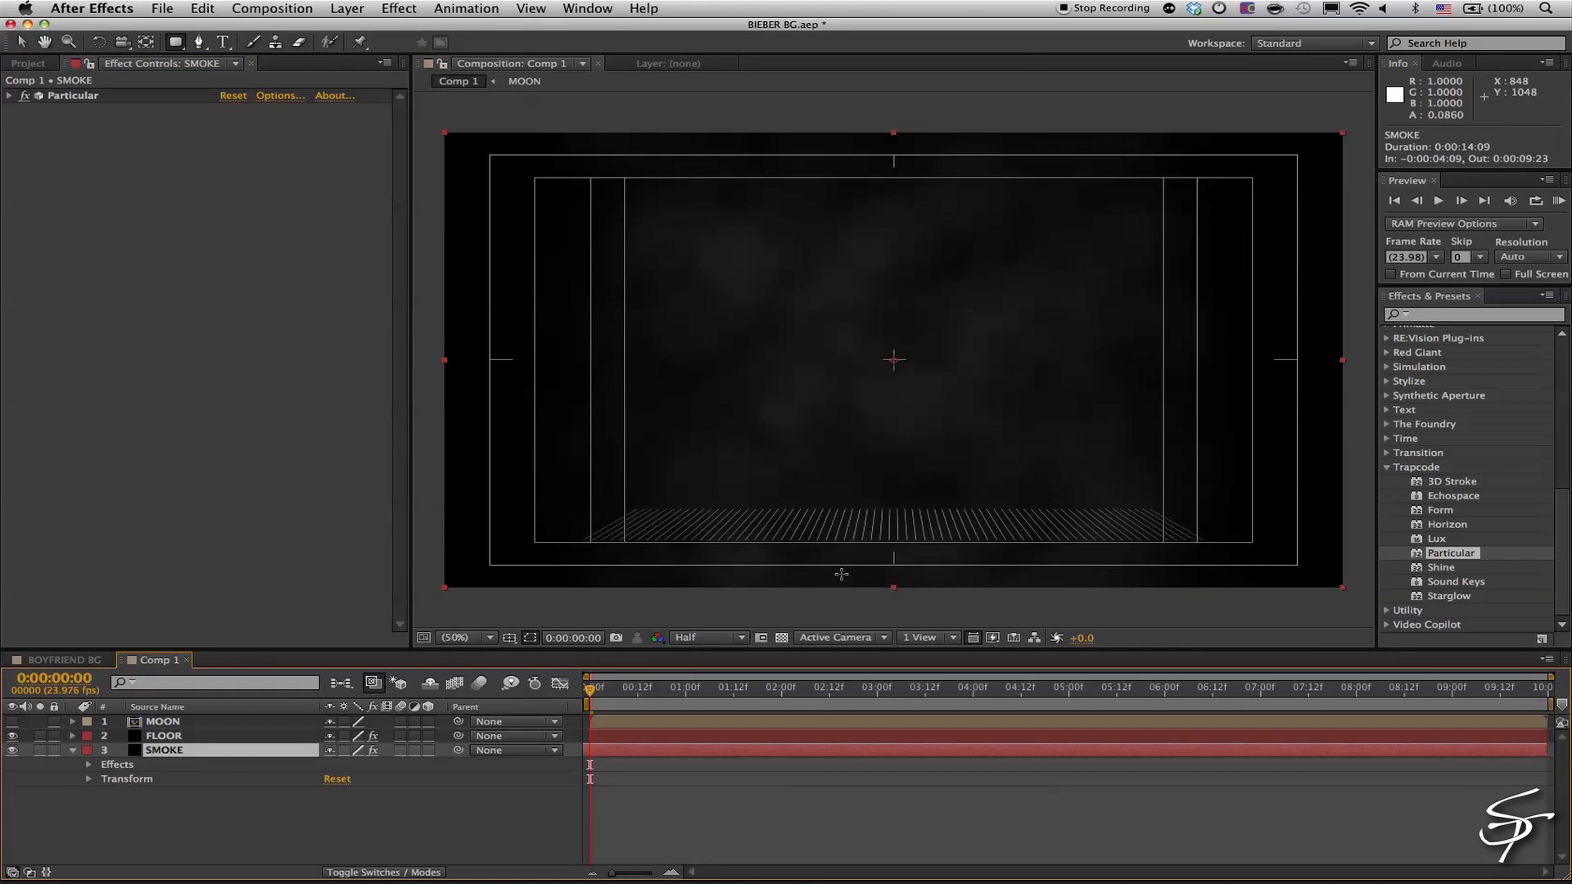
click(400, 8)
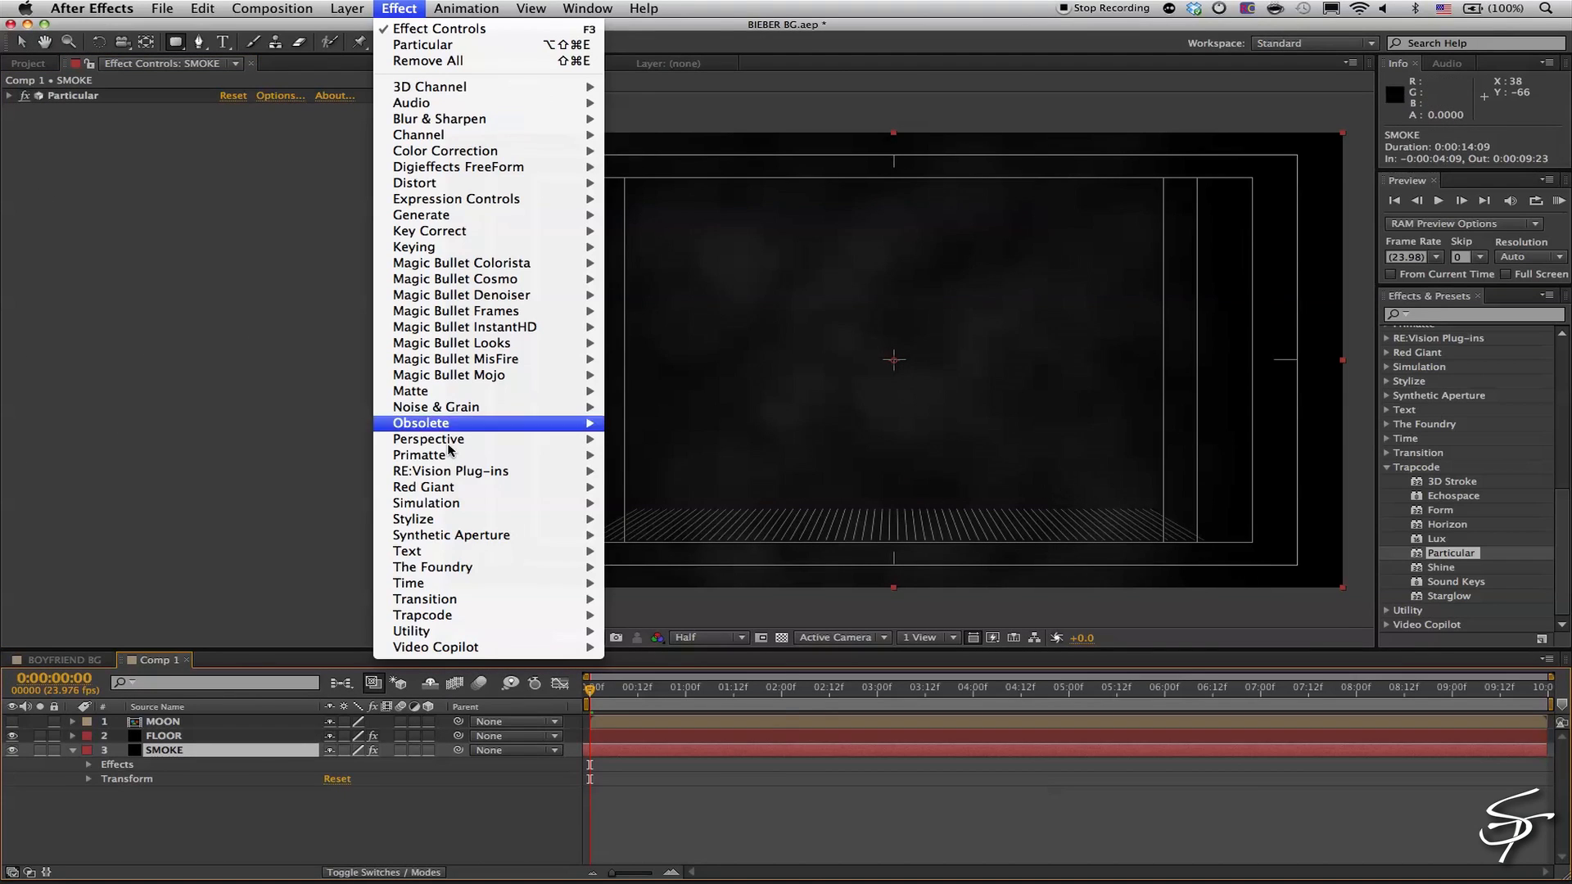
mouse_move(461, 605)
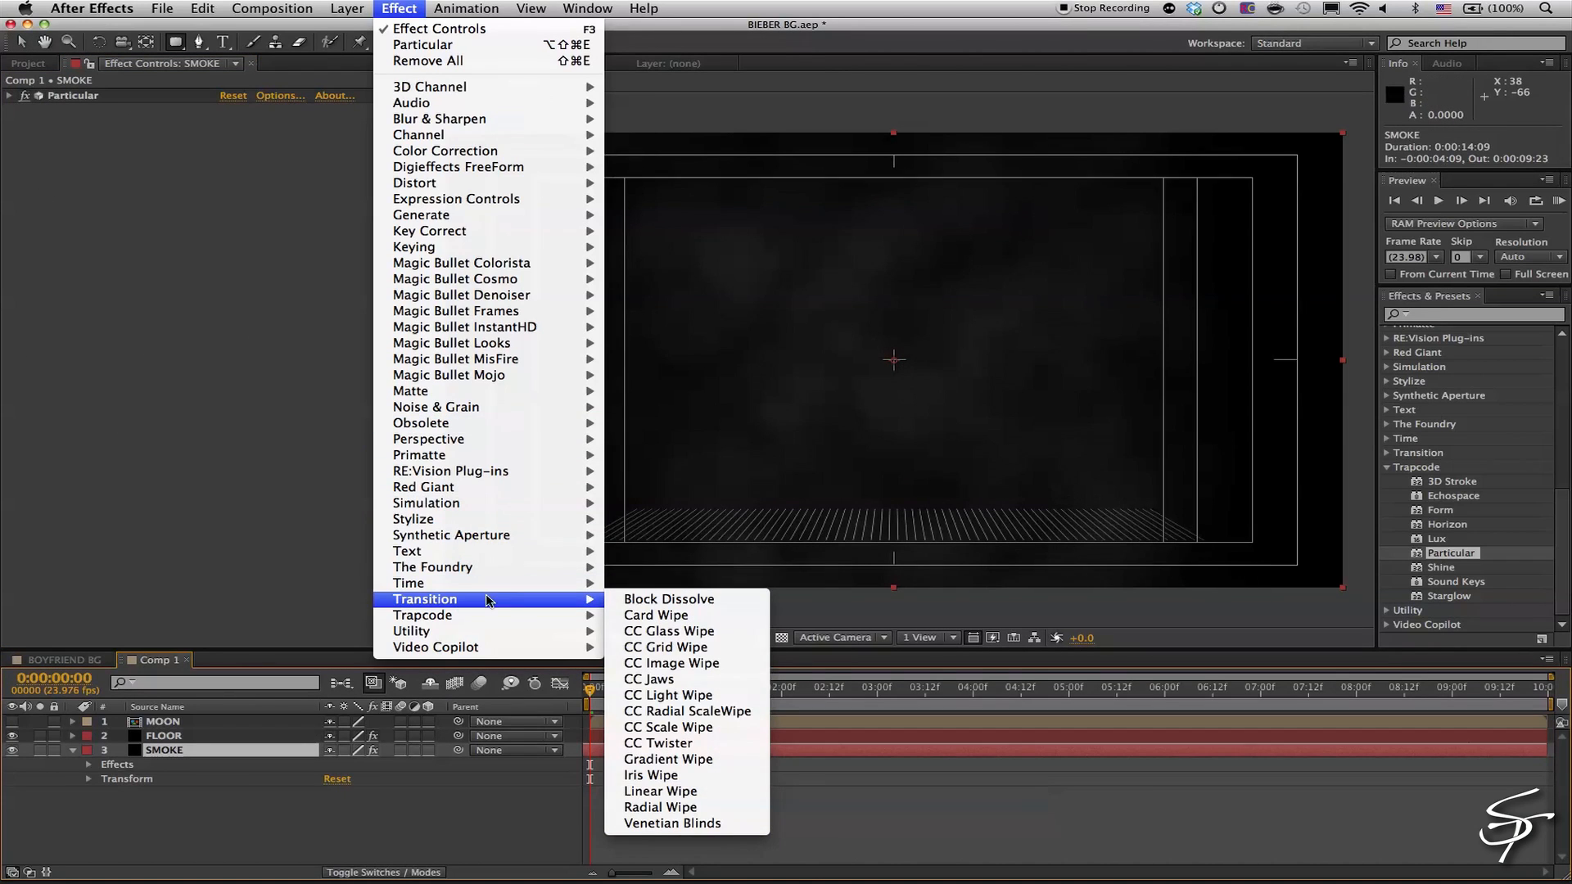
click(655, 791)
drag(244, 167, 238, 155)
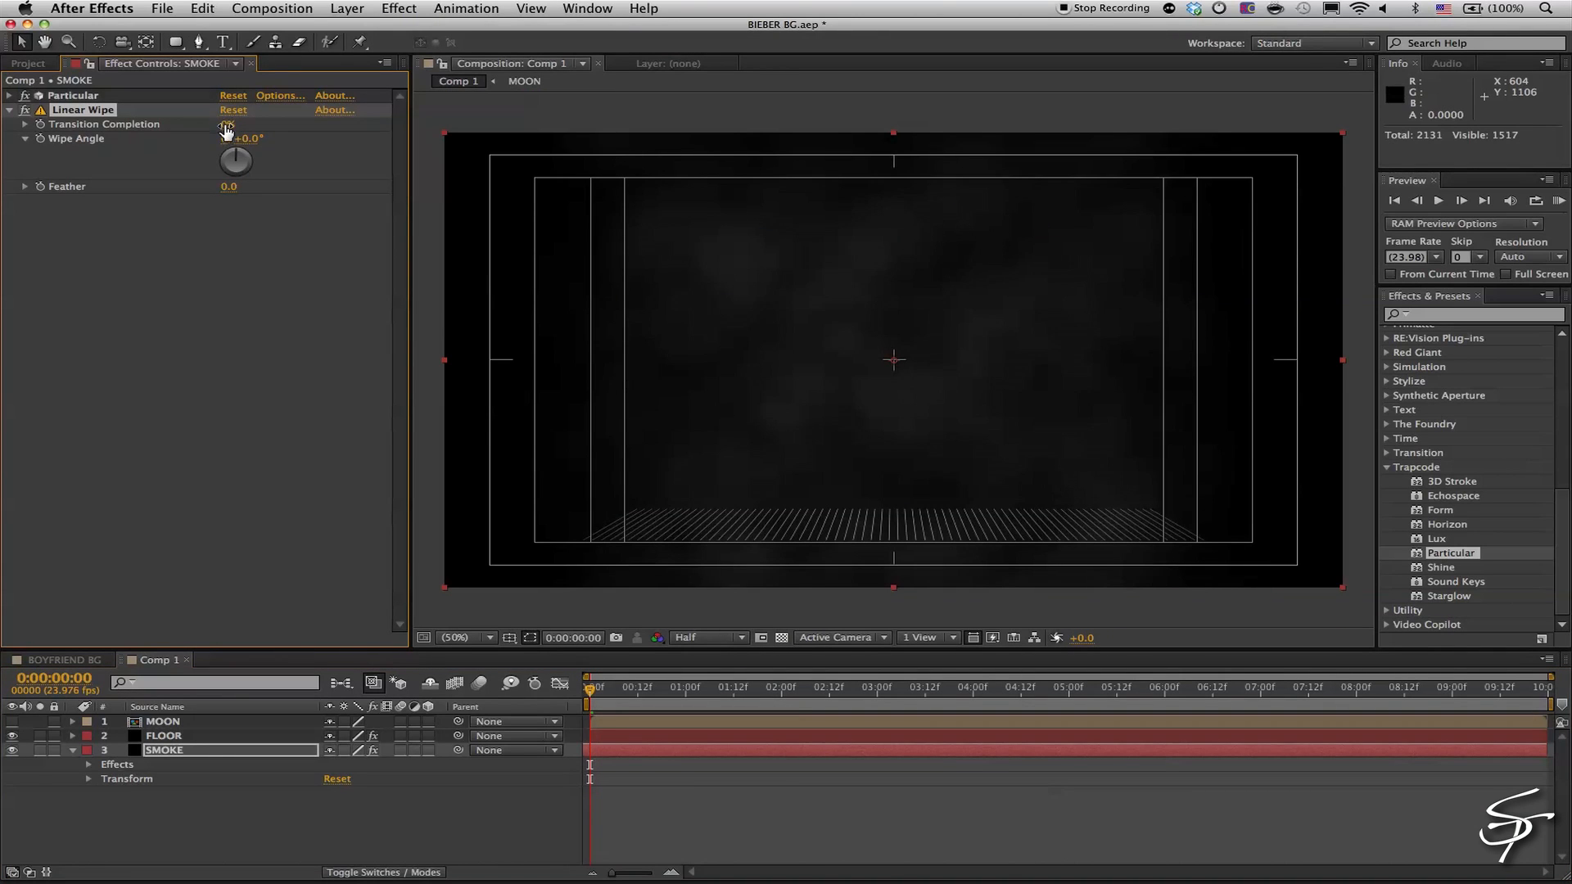
drag(234, 125, 239, 127)
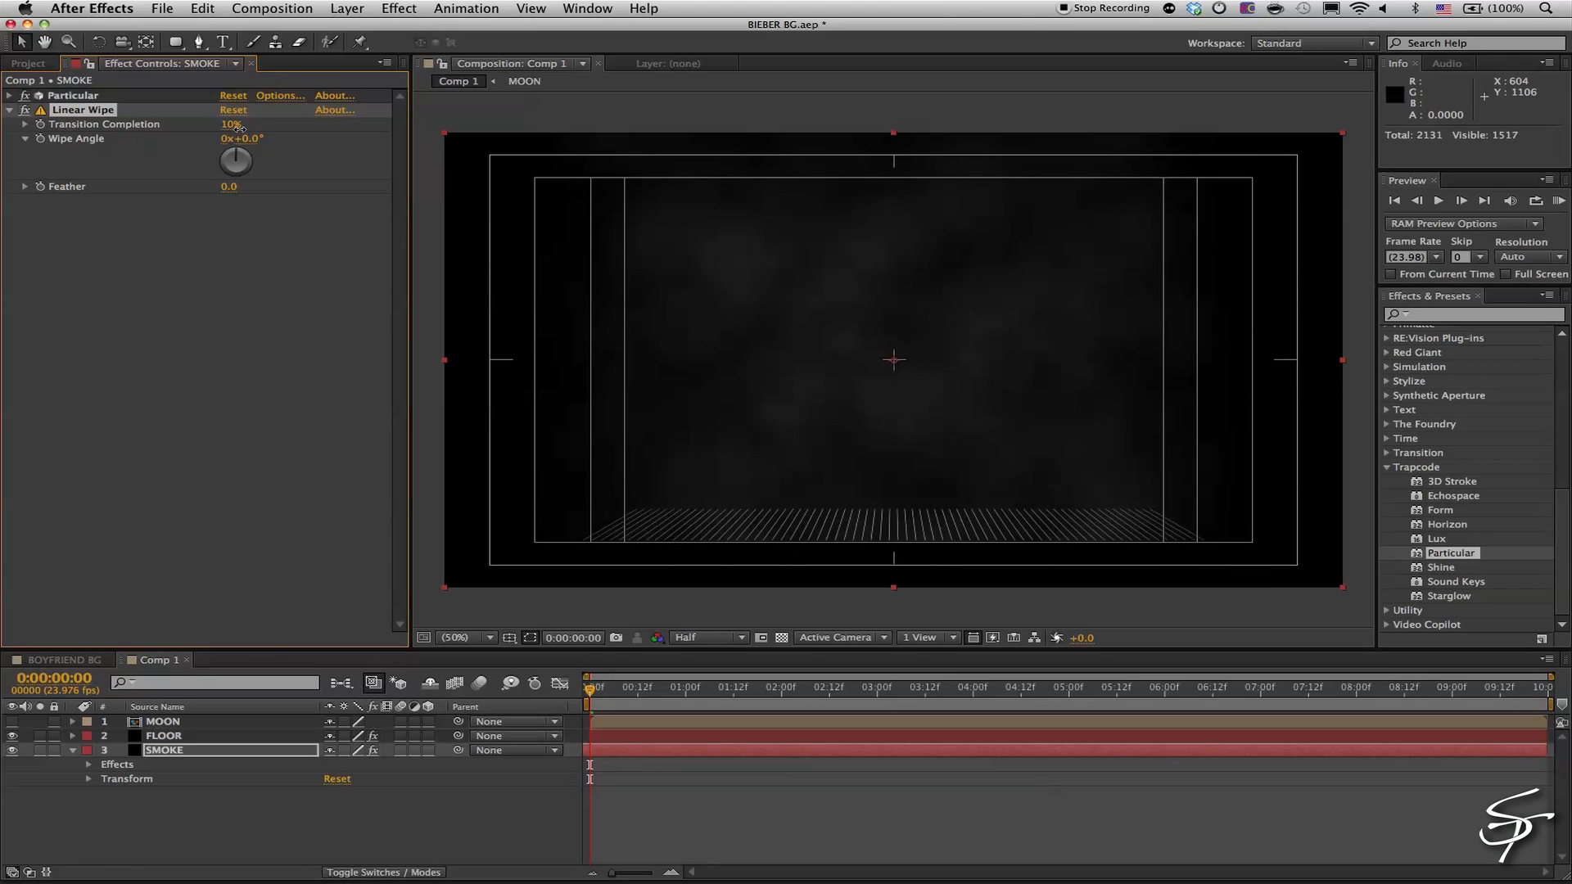
Soften the smoke's Linear Wipe with a Feather of 96 and set its Transition Completion to 8%
scroll(890, 354, up, 2)
key(space)
drag(850, 506, 856, 134)
drag(230, 187, 331, 189)
drag(230, 123, 219, 132)
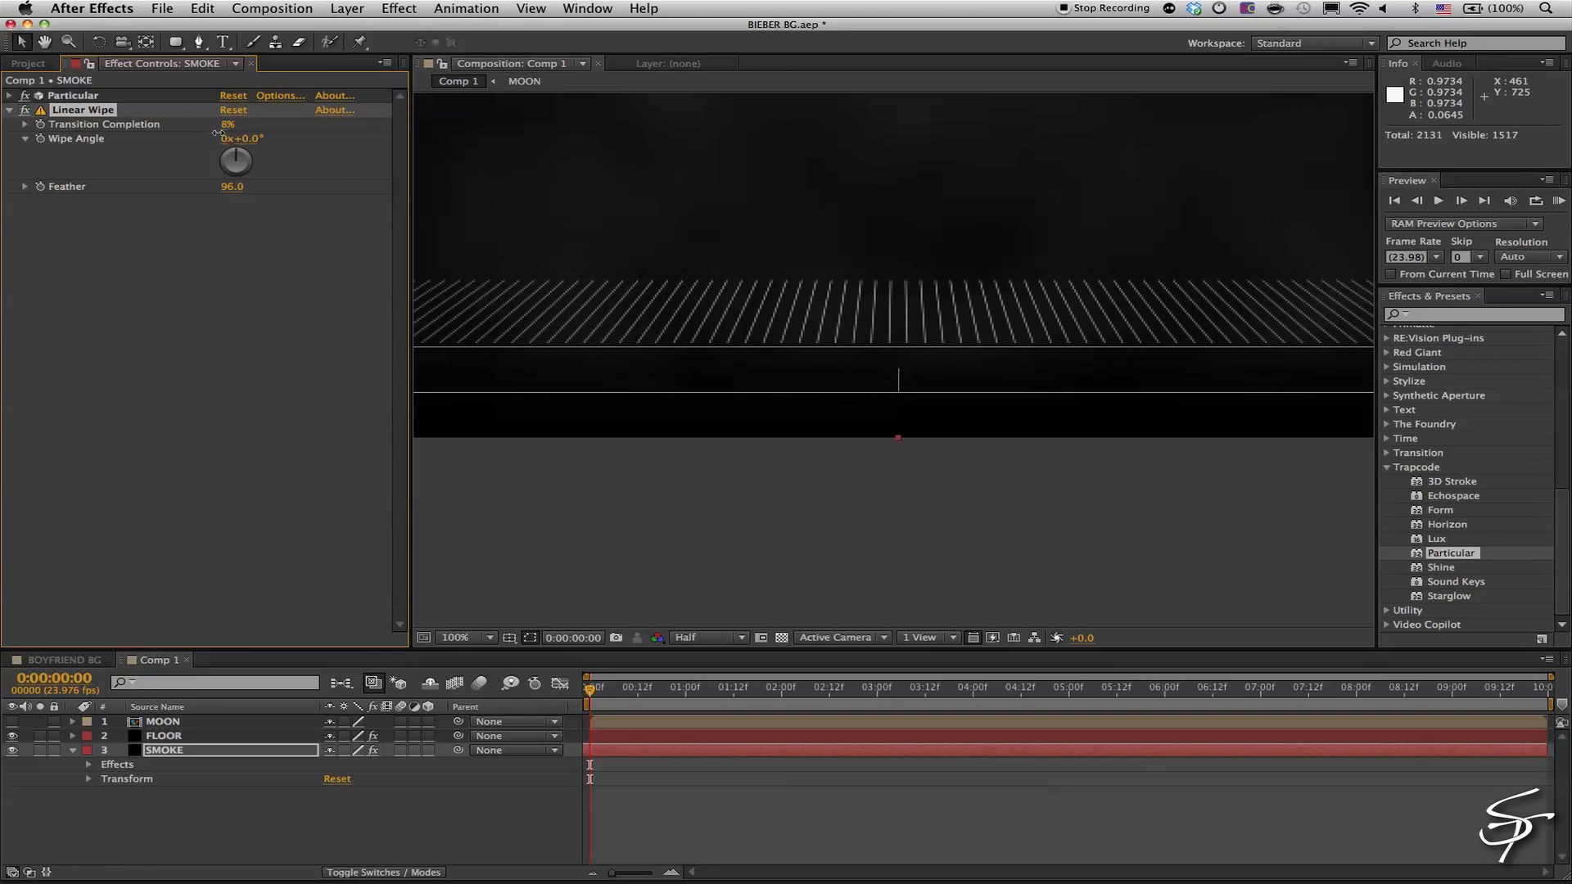
click(461, 642)
click(462, 767)
Show the MOON layer again and apply a Glow effect to the FLOOR layer
click(12, 721)
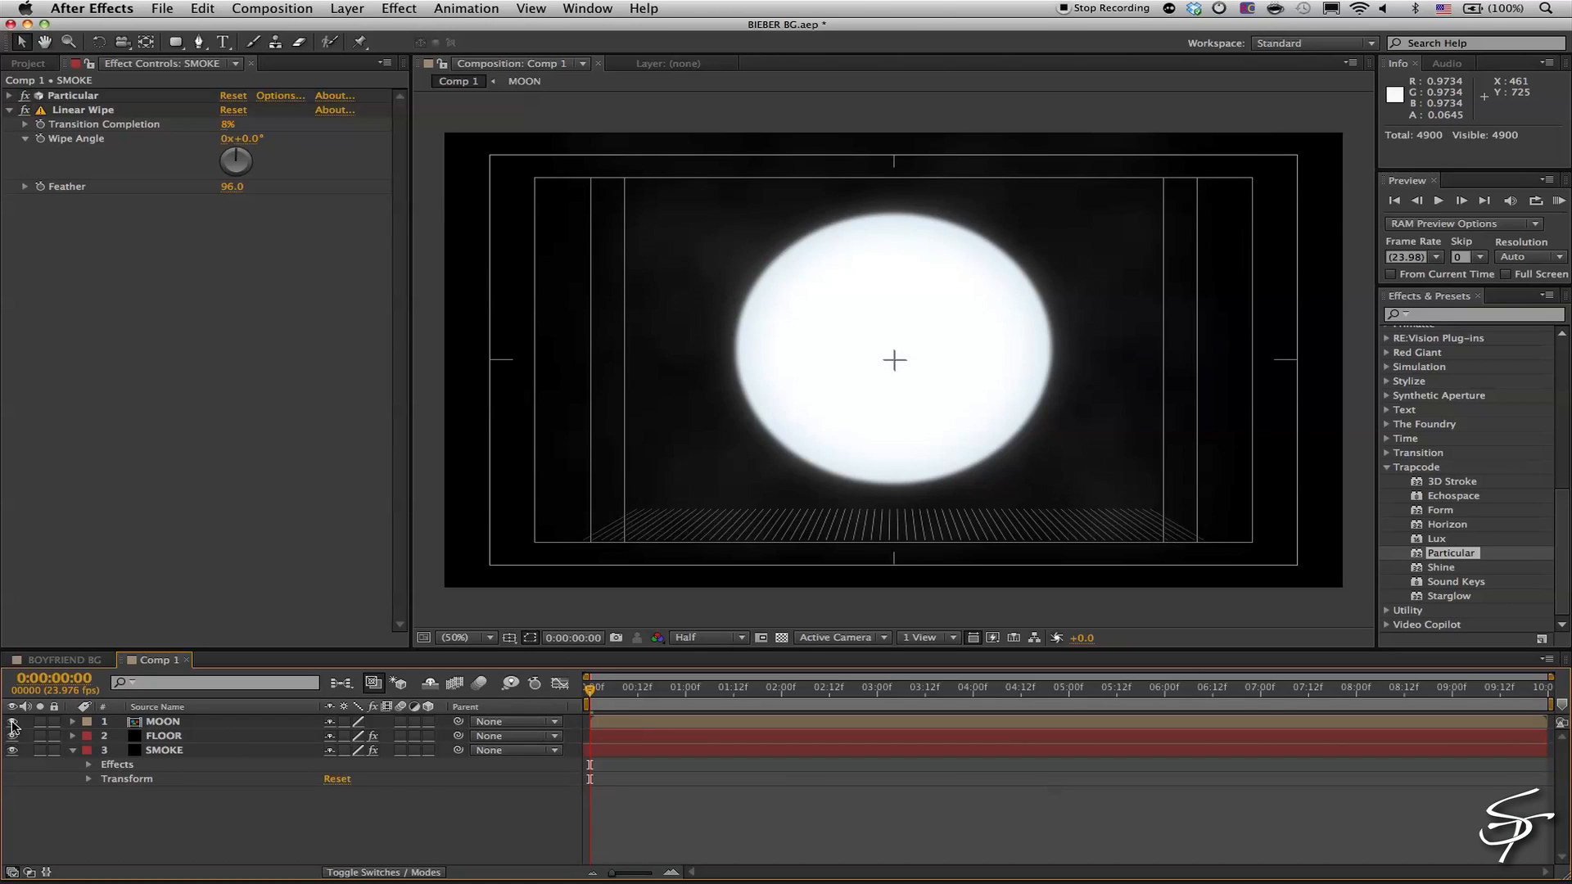
click(171, 736)
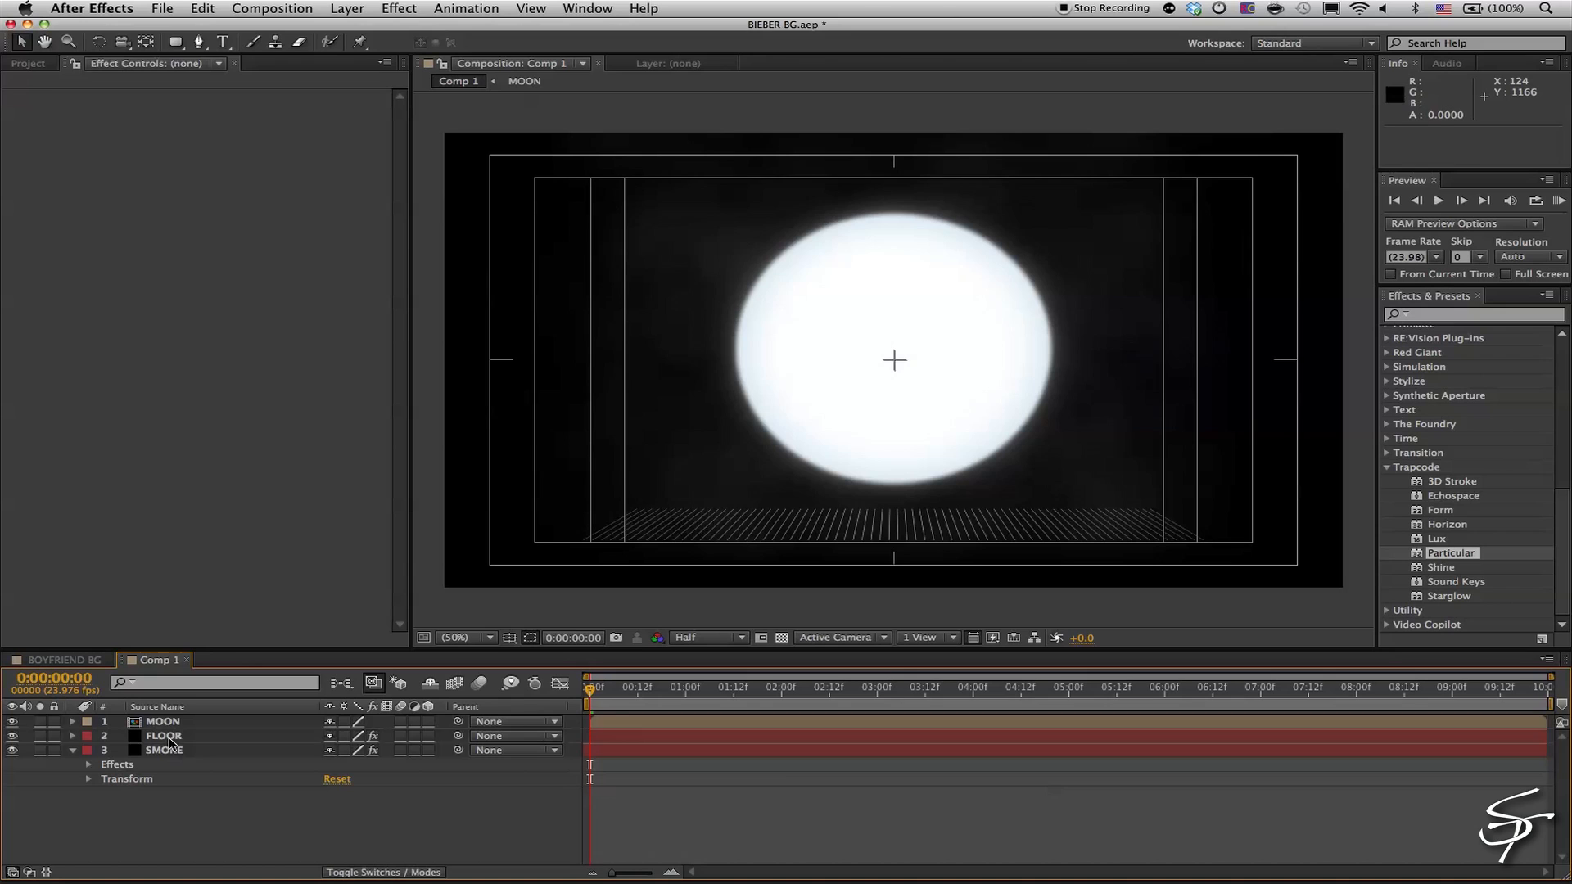
click(10, 96)
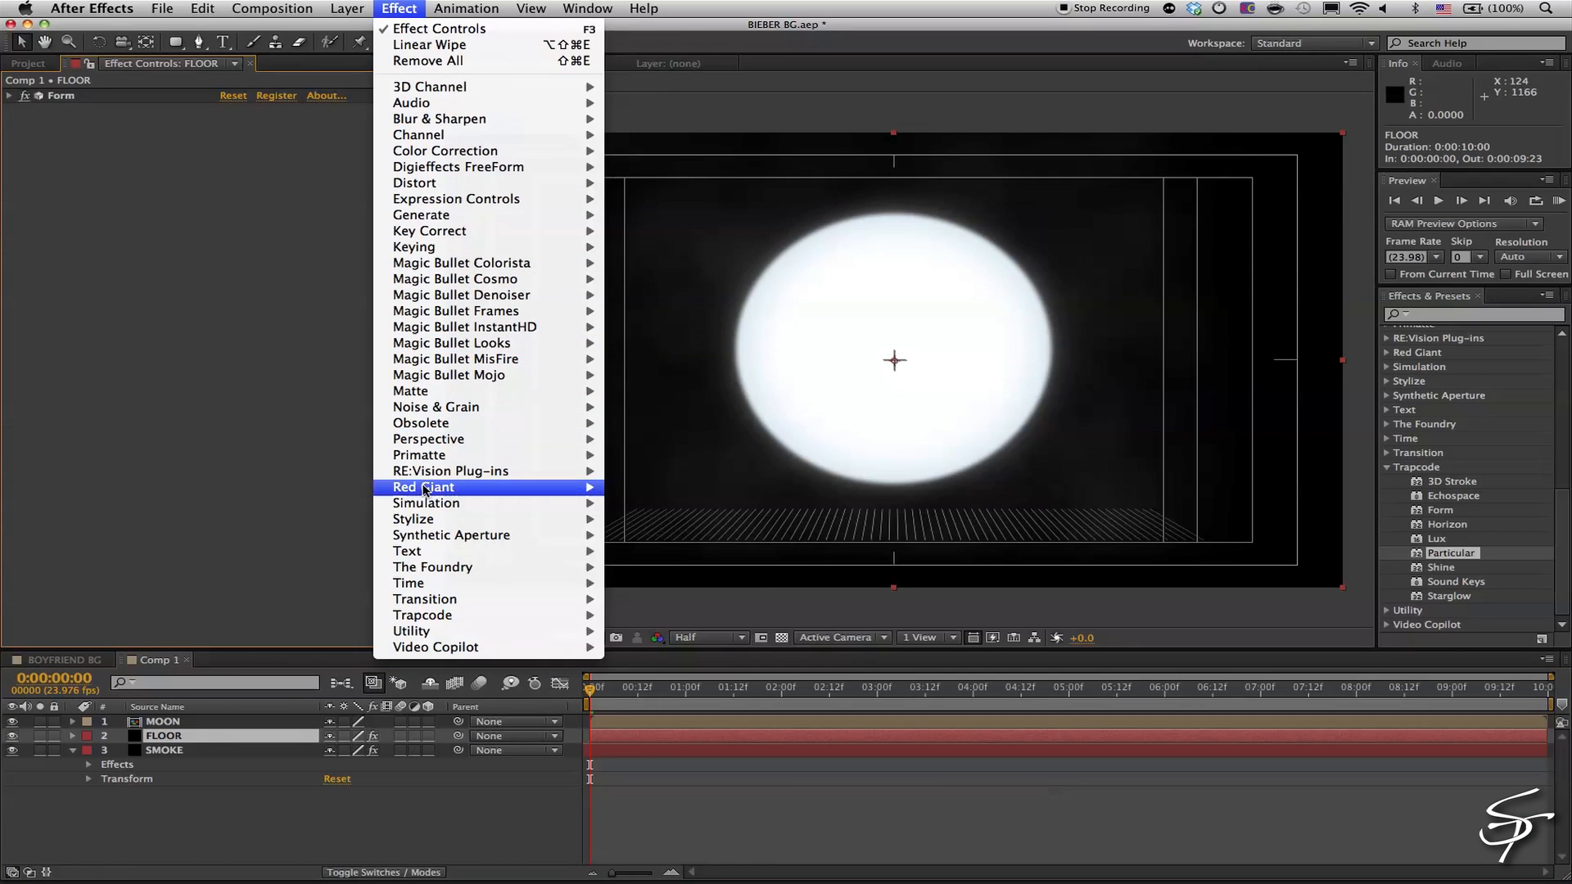
mouse_move(433, 522)
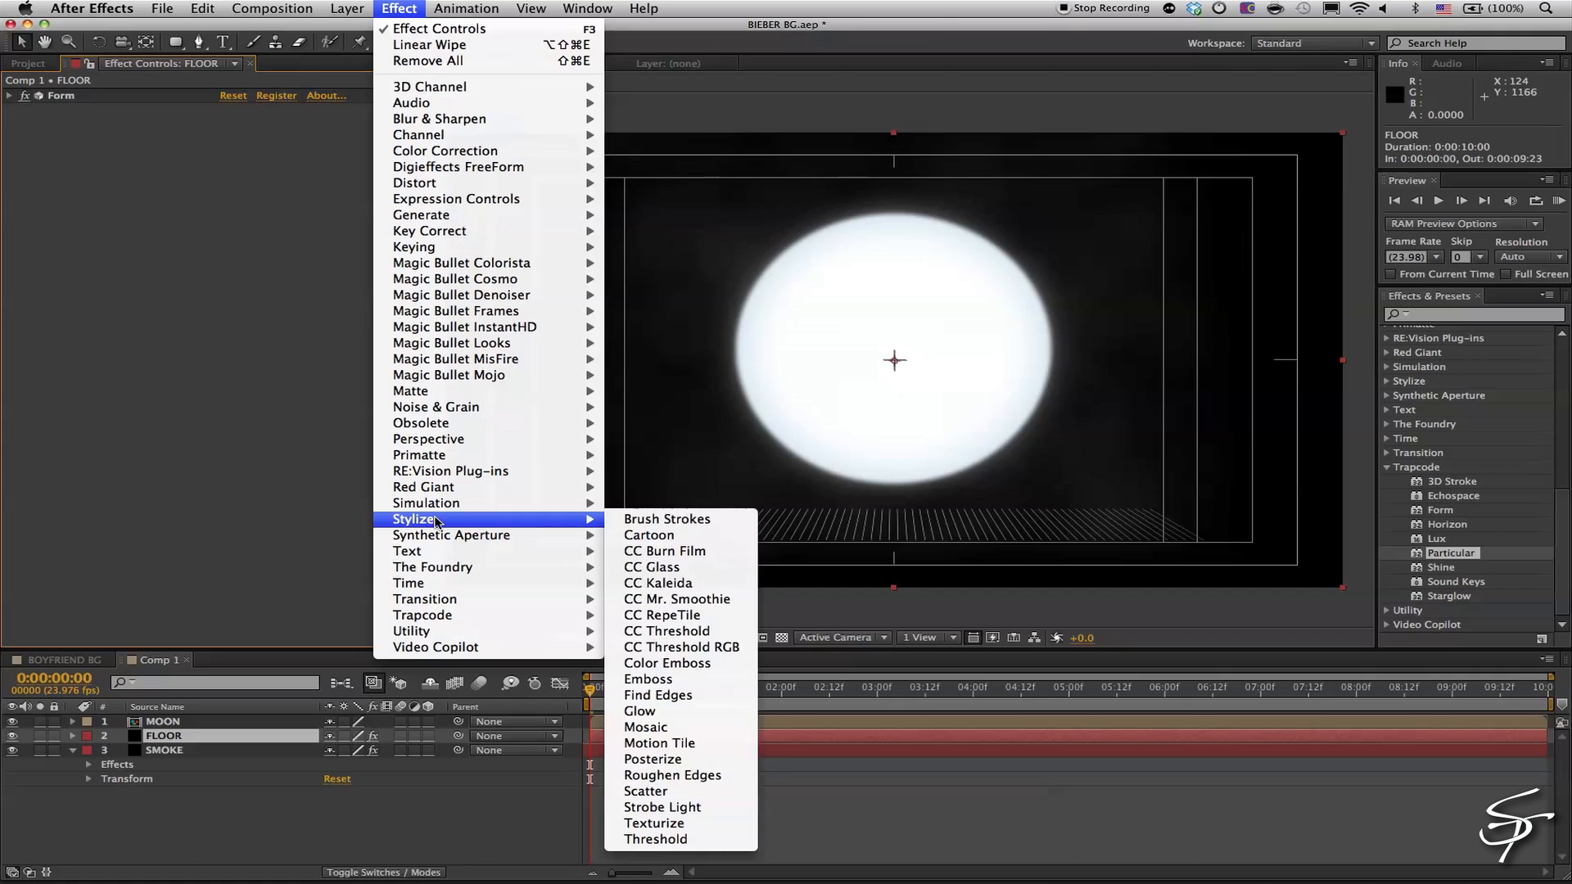
click(681, 712)
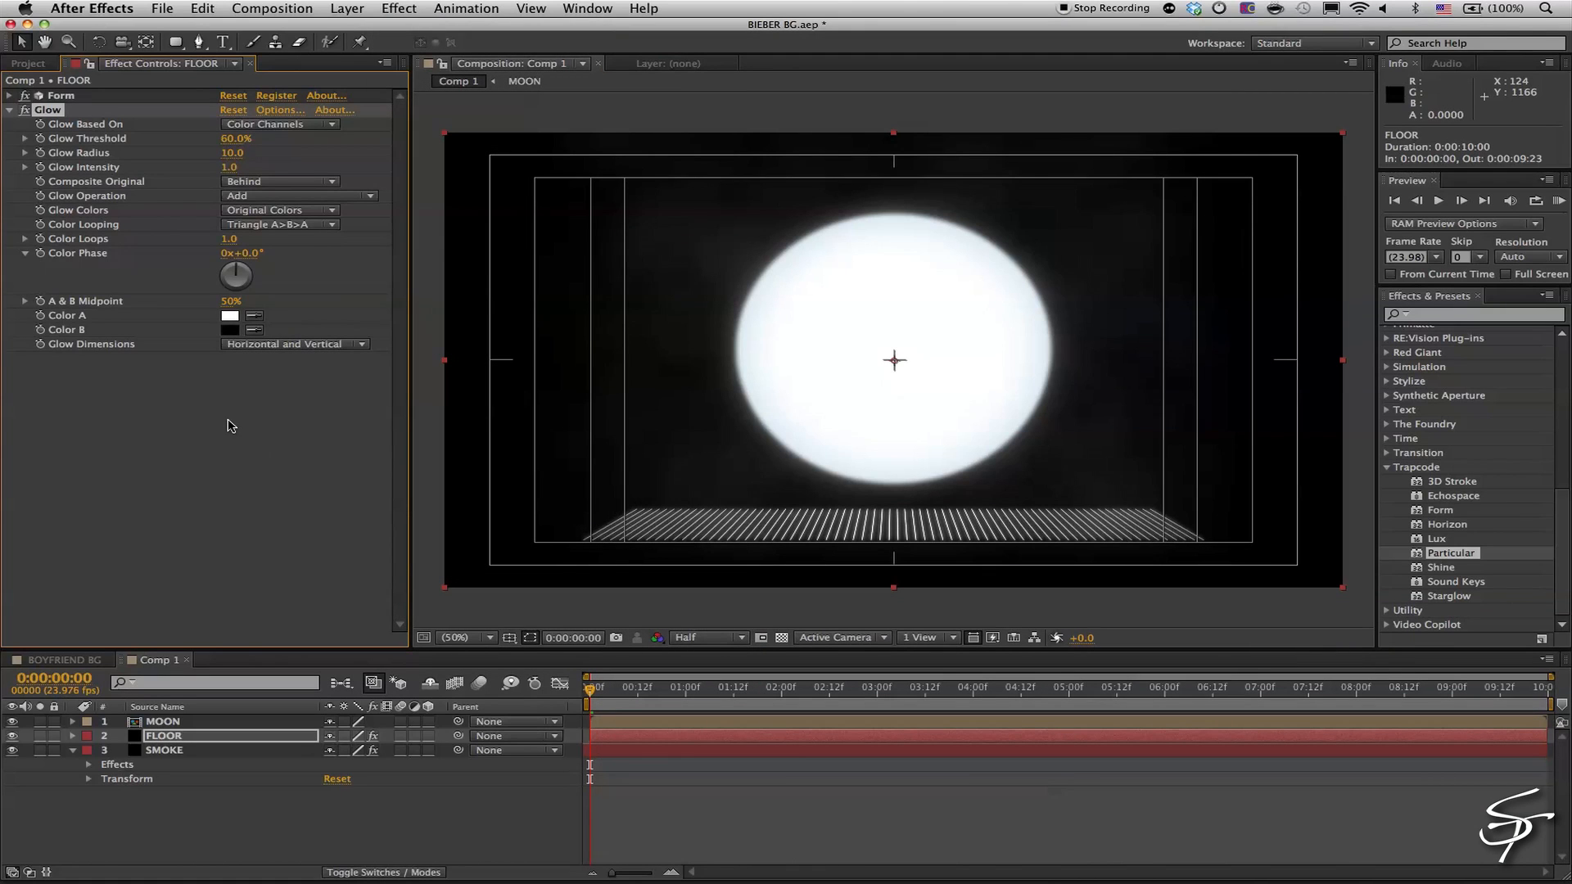
Raise the floor's Glow Intensity slightly and compare the floor with the Glow off and on
click(26, 167)
mouse_move(99, 193)
mouse_down()
mouse_move(243, 196)
mouse_move(111, 194)
mouse_up()
click(24, 111)
click(24, 110)
Place the GS CLIP 01 footage above the MOON layer in Comp 1 and enlarge the composition view
click(28, 63)
click(62, 244)
drag(62, 244, 147, 721)
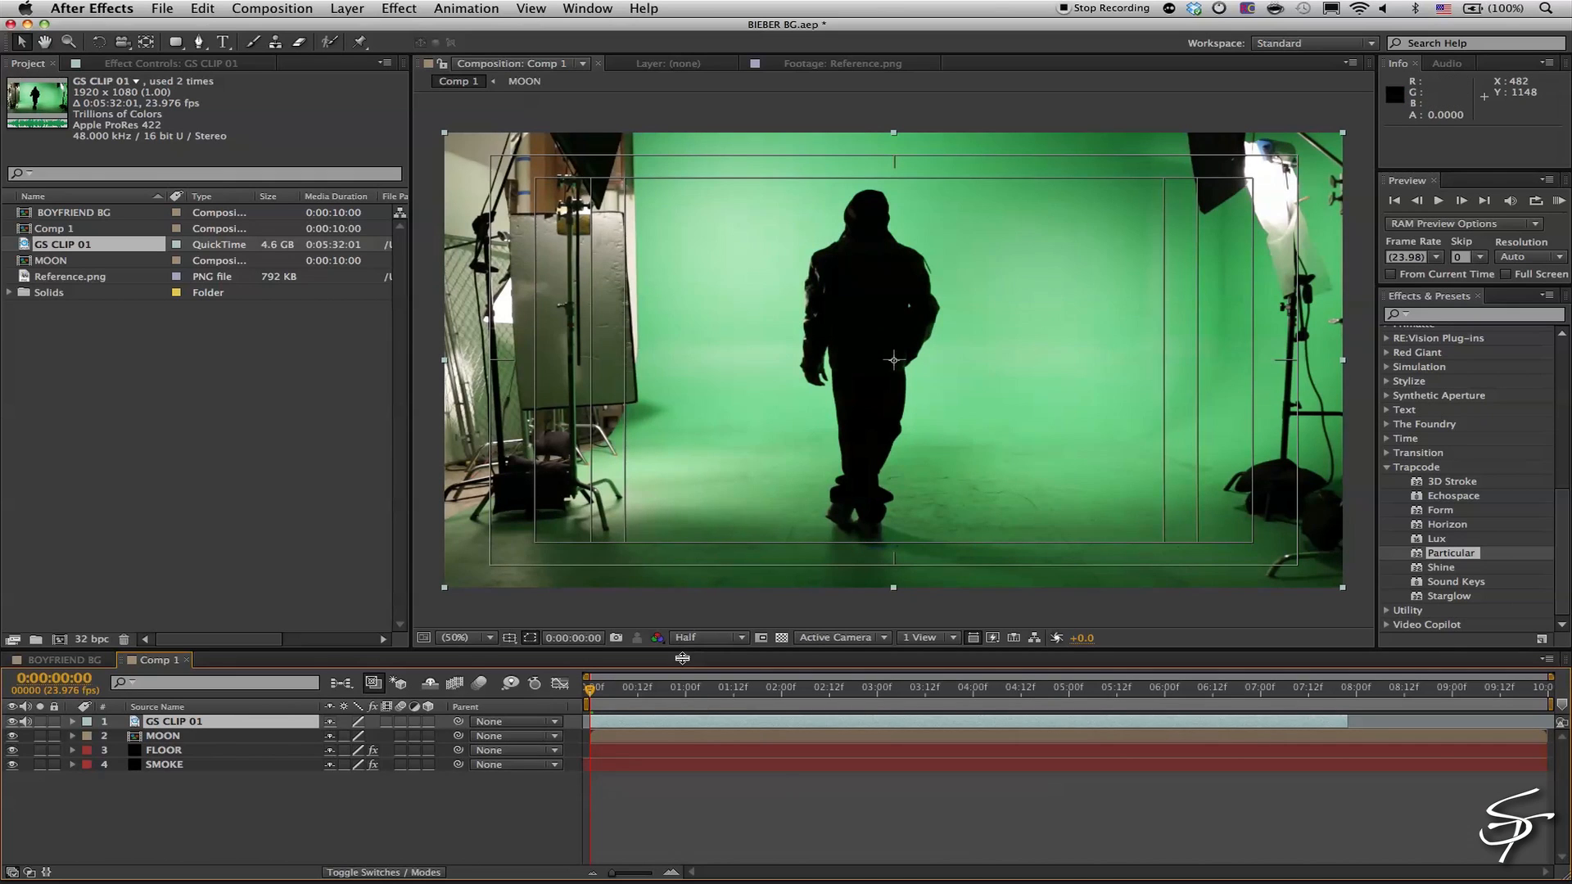
drag(682, 658, 682, 753)
Frame the figure's shoes closely with the Pen tool active and set the preview resolution to Full
key(g)
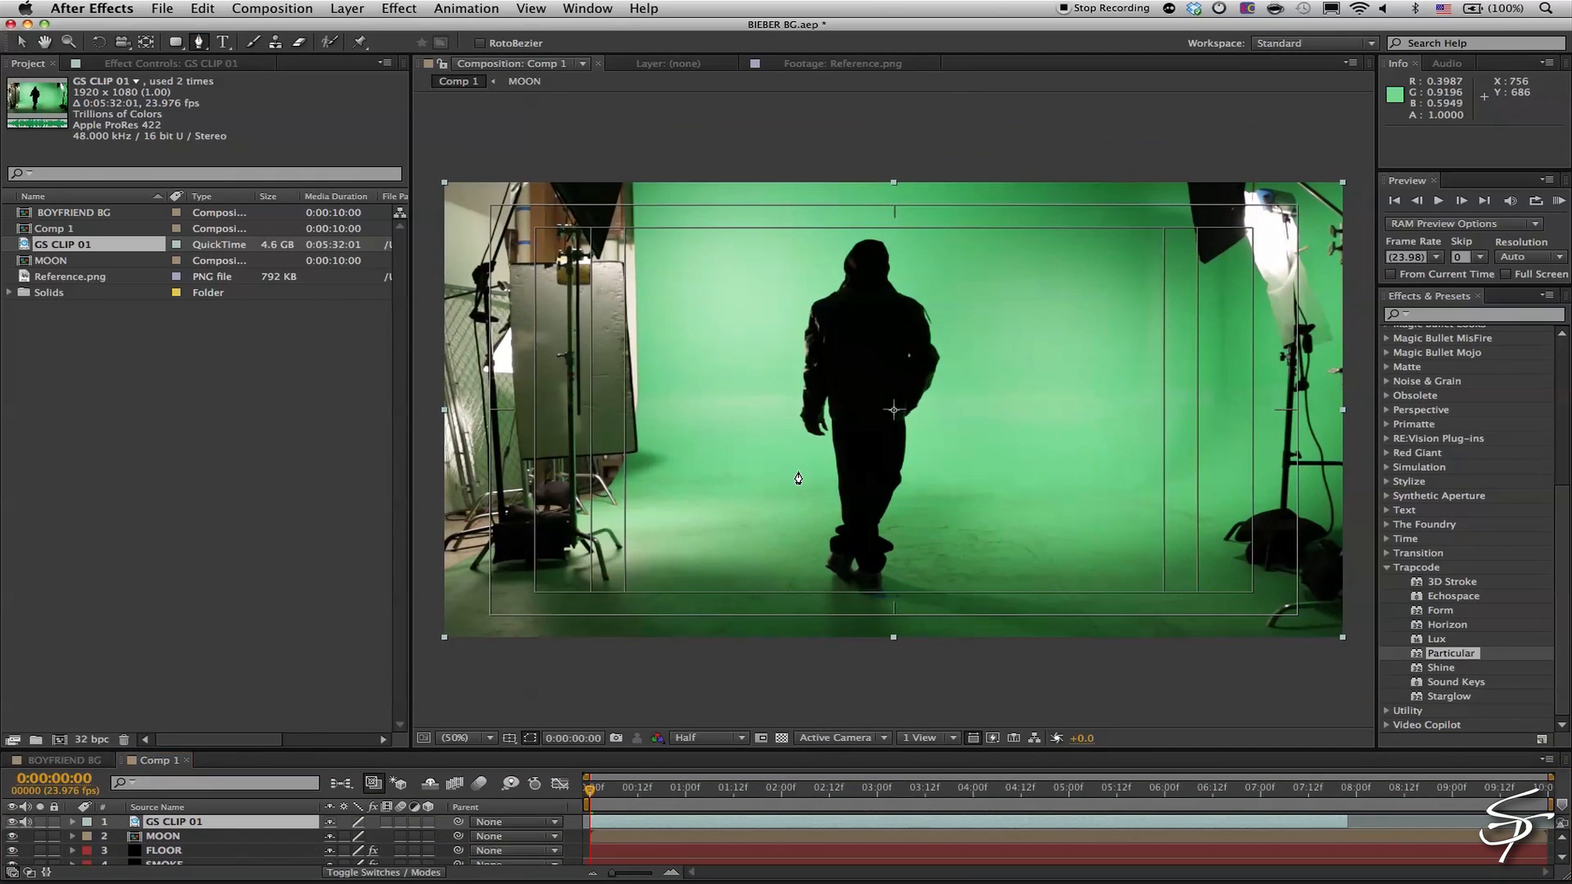
key(period)
key(space)
drag(795, 529, 864, 224)
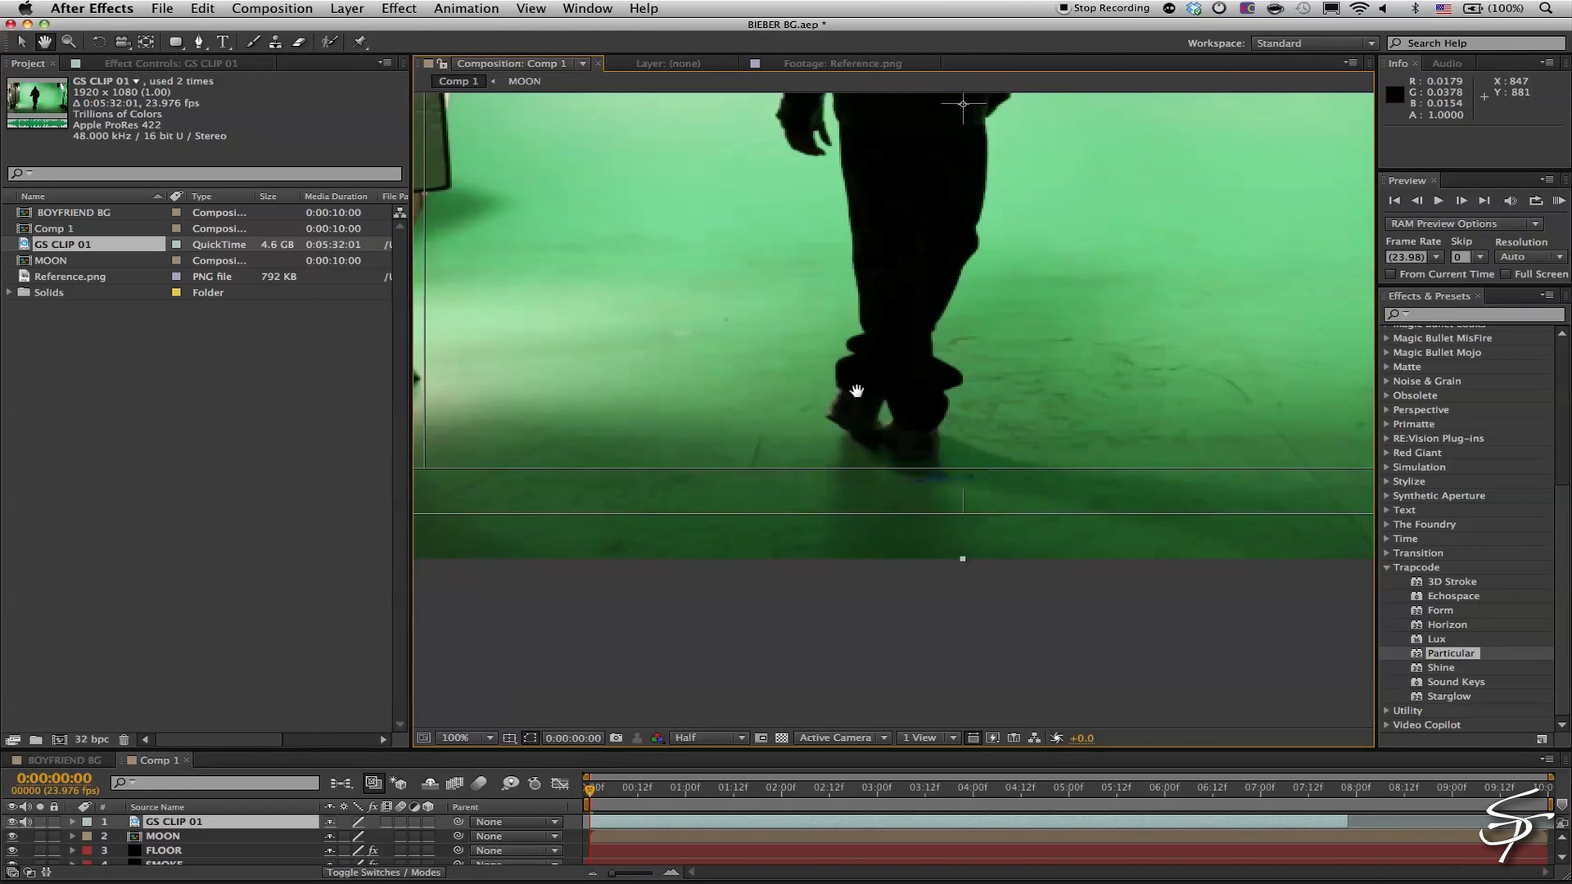
key(period)
drag(852, 411, 853, 341)
key(period)
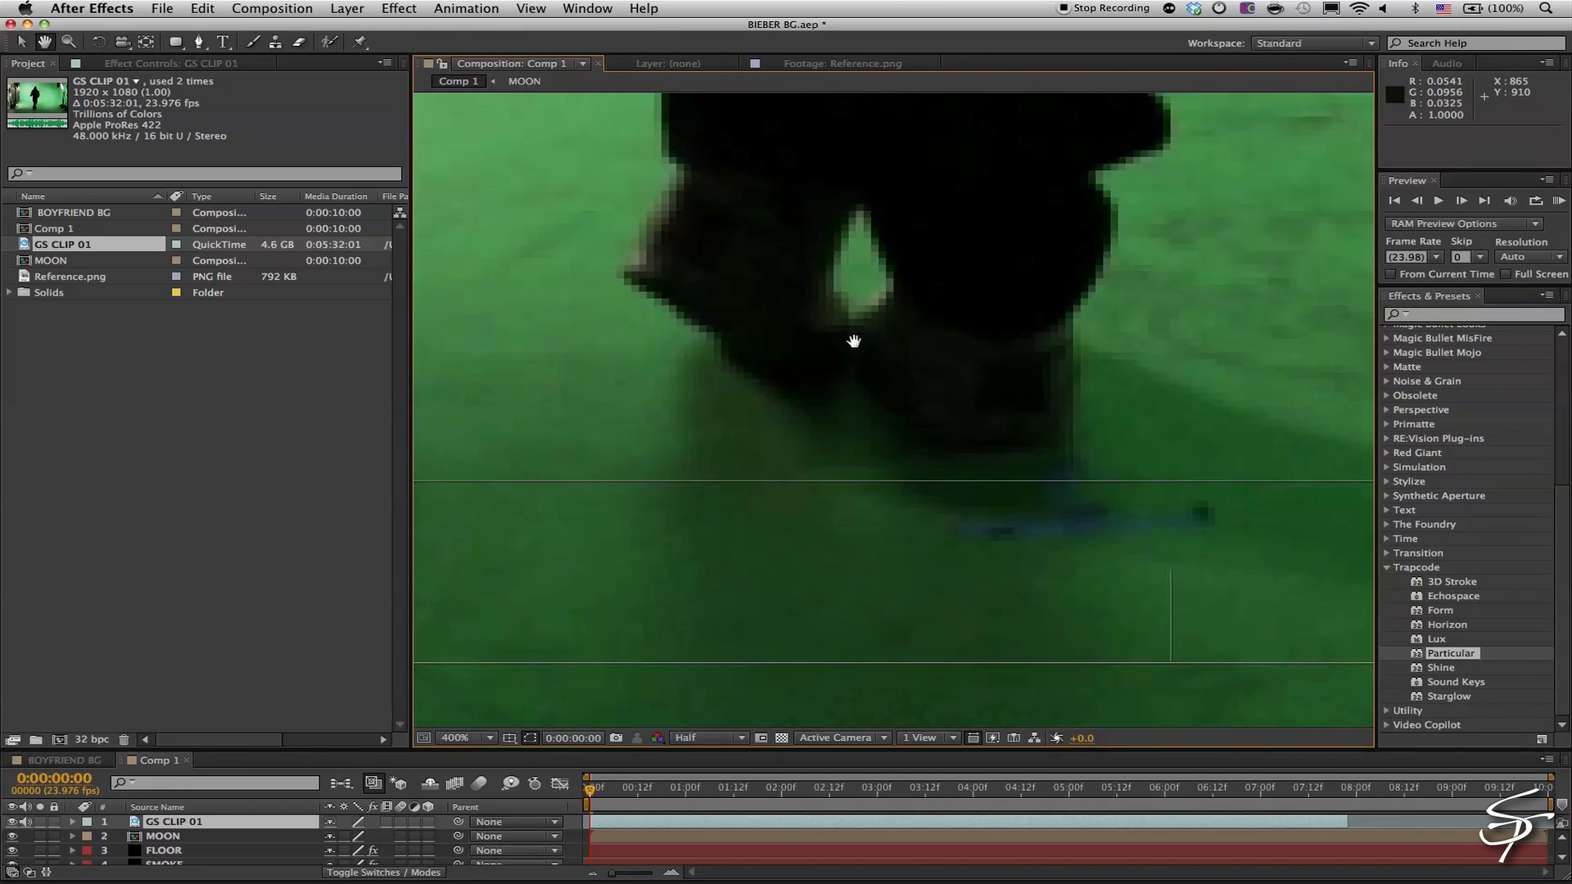
click(721, 748)
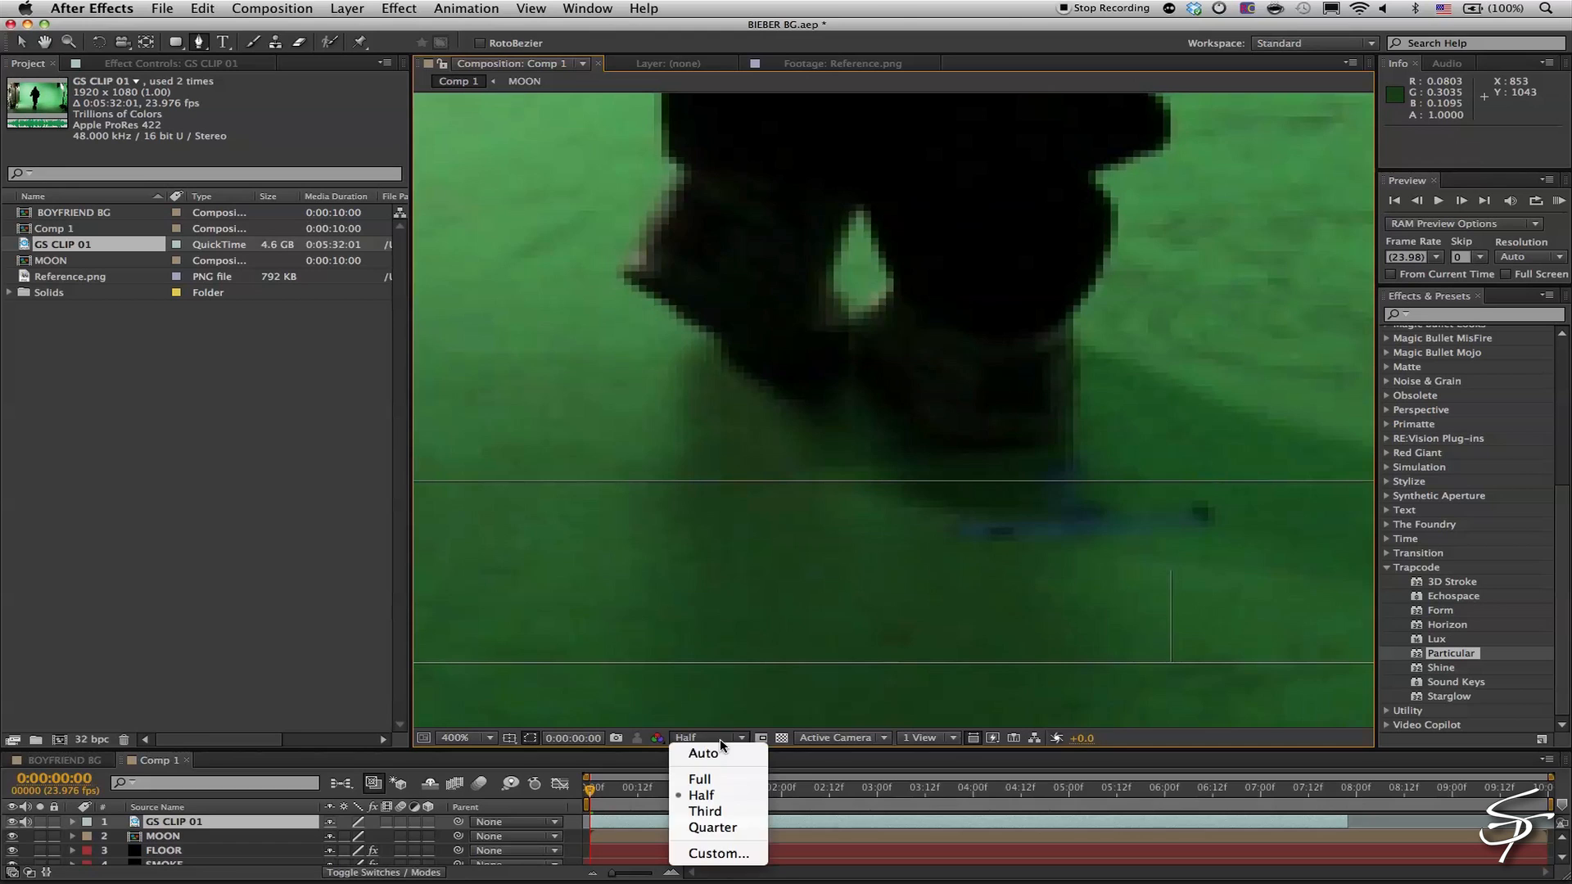
click(714, 779)
Start a mask on GS CLIP 01 by tracing closely around the soles of both shoes
click(1069, 325)
click(1073, 359)
click(1074, 388)
click(1074, 417)
click(1065, 434)
click(1046, 451)
click(1007, 454)
click(961, 455)
click(934, 454)
click(905, 445)
click(892, 423)
click(873, 404)
click(847, 369)
click(840, 388)
click(811, 412)
click(787, 401)
click(759, 380)
click(733, 366)
click(714, 348)
click(701, 332)
click(670, 313)
click(633, 288)
click(610, 278)
Continue the mask loosely around the figure's body and head, keeping within the green backdrop
scroll(609, 283, down, 1)
drag(598, 484, 721, 635)
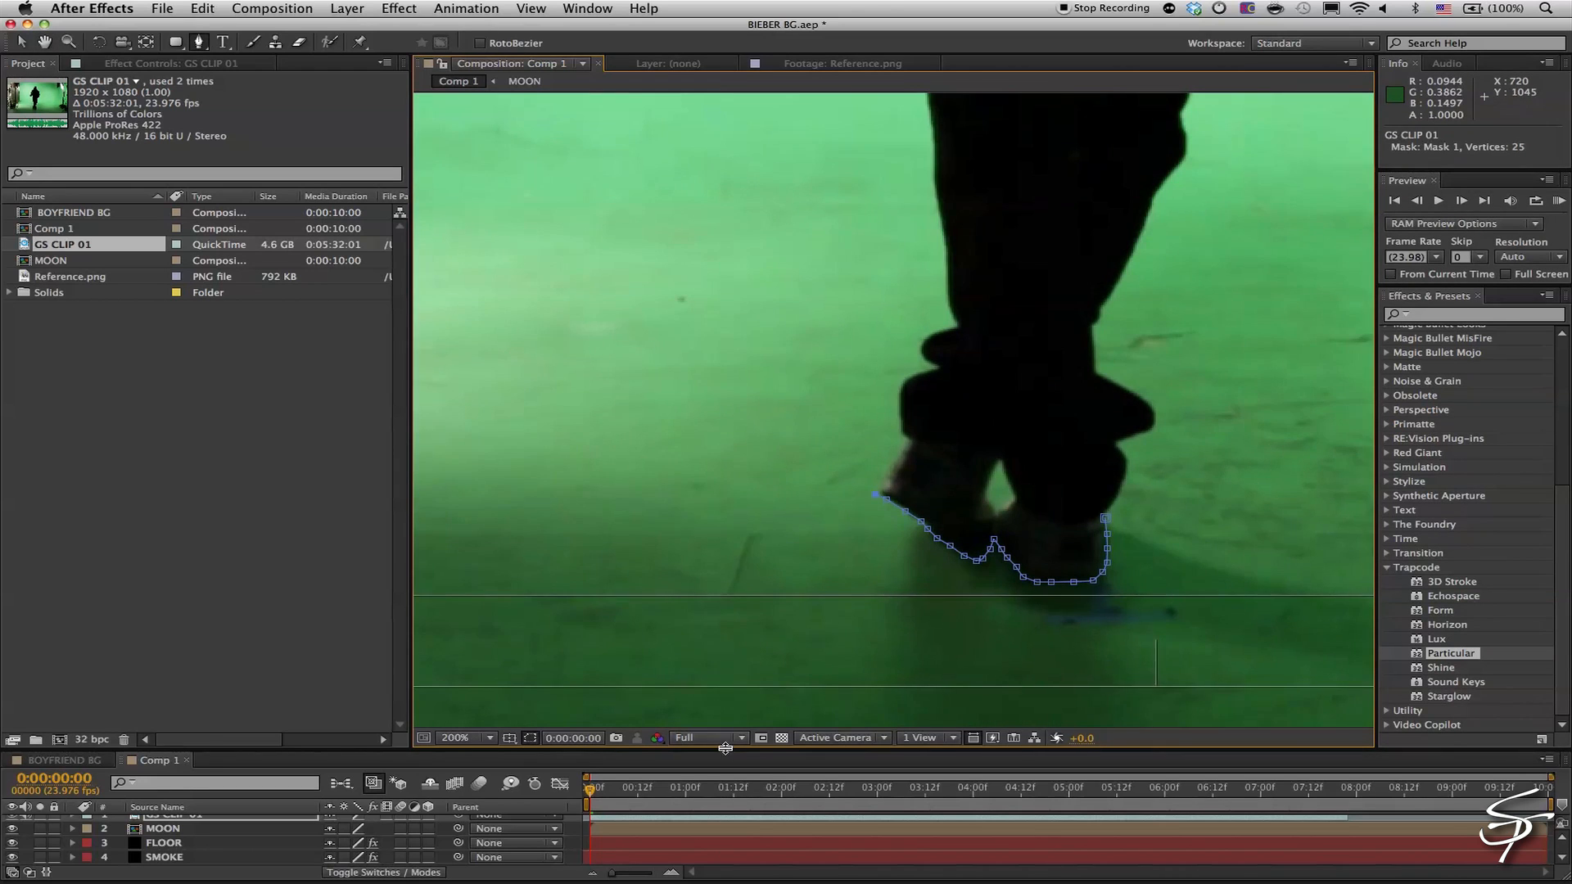
drag(725, 748, 727, 688)
drag(769, 456, 777, 581)
click(700, 436)
click(727, 354)
scroll(595, 296, down, 1)
click(724, 297)
click(690, 255)
scroll(676, 236, down, 1)
click(776, 221)
scroll(780, 166, down, 1)
drag(875, 285, 828, 431)
scroll(852, 410, up, 1)
click(834, 348)
click(874, 295)
click(903, 272)
click(1043, 268)
click(1137, 354)
click(1144, 462)
click(1077, 591)
click(1031, 591)
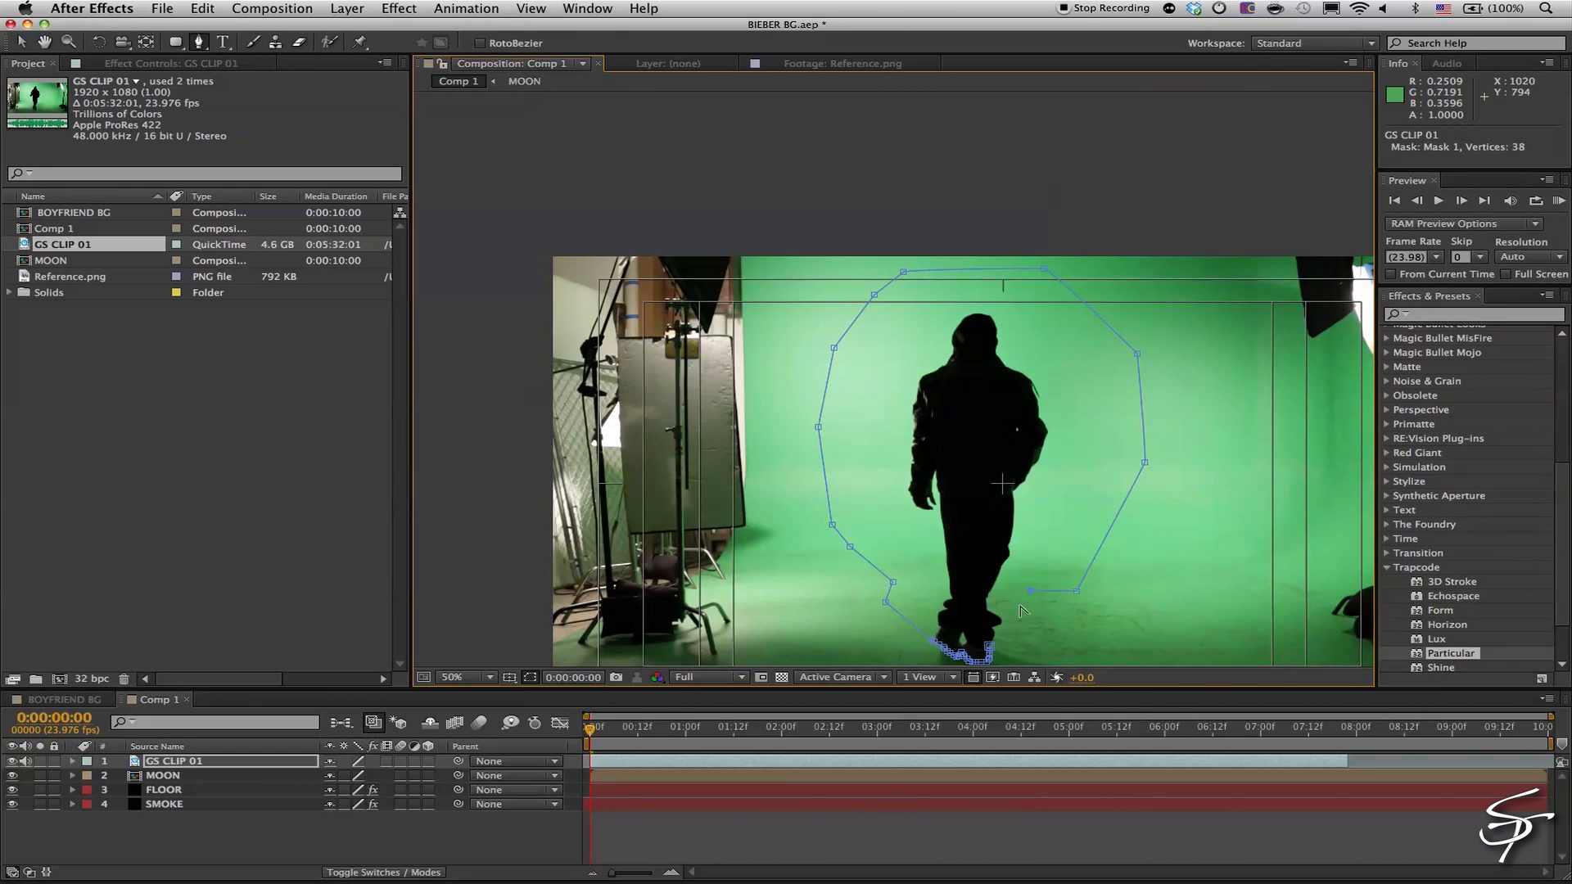
Bring the mask down beside the figure's leg and close it at its first point on the shoe
scroll(1019, 609, up, 1)
click(901, 381)
click(882, 420)
click(869, 446)
click(861, 465)
scroll(865, 471, up, 1)
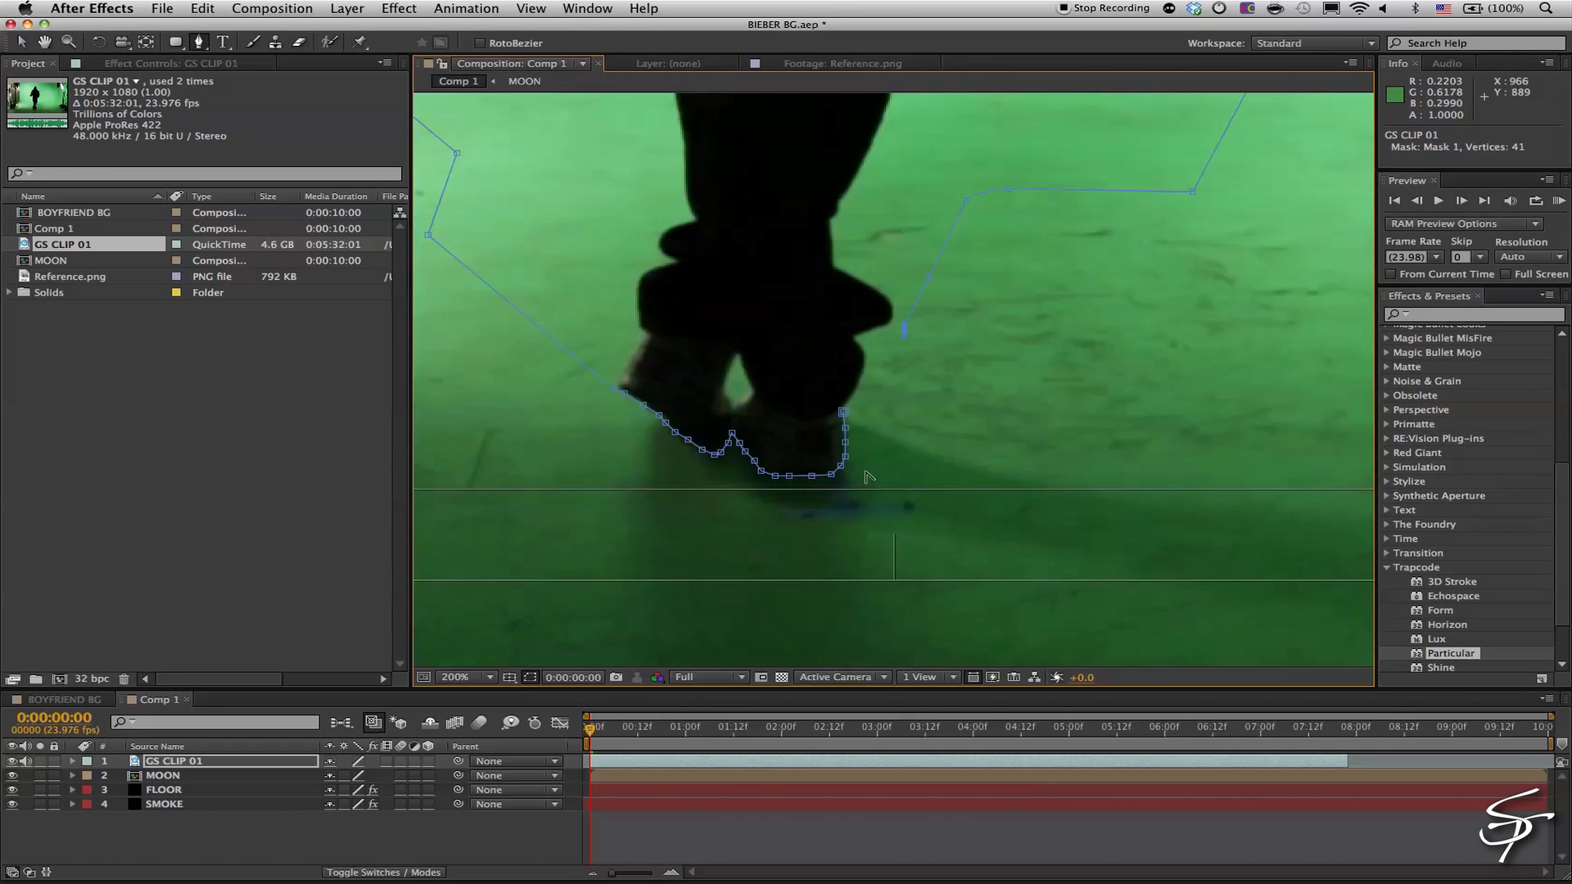
click(843, 413)
Set the GS CLIP 01 mask's feather to 2 pixels and its expansion to -1 pixel
click(455, 677)
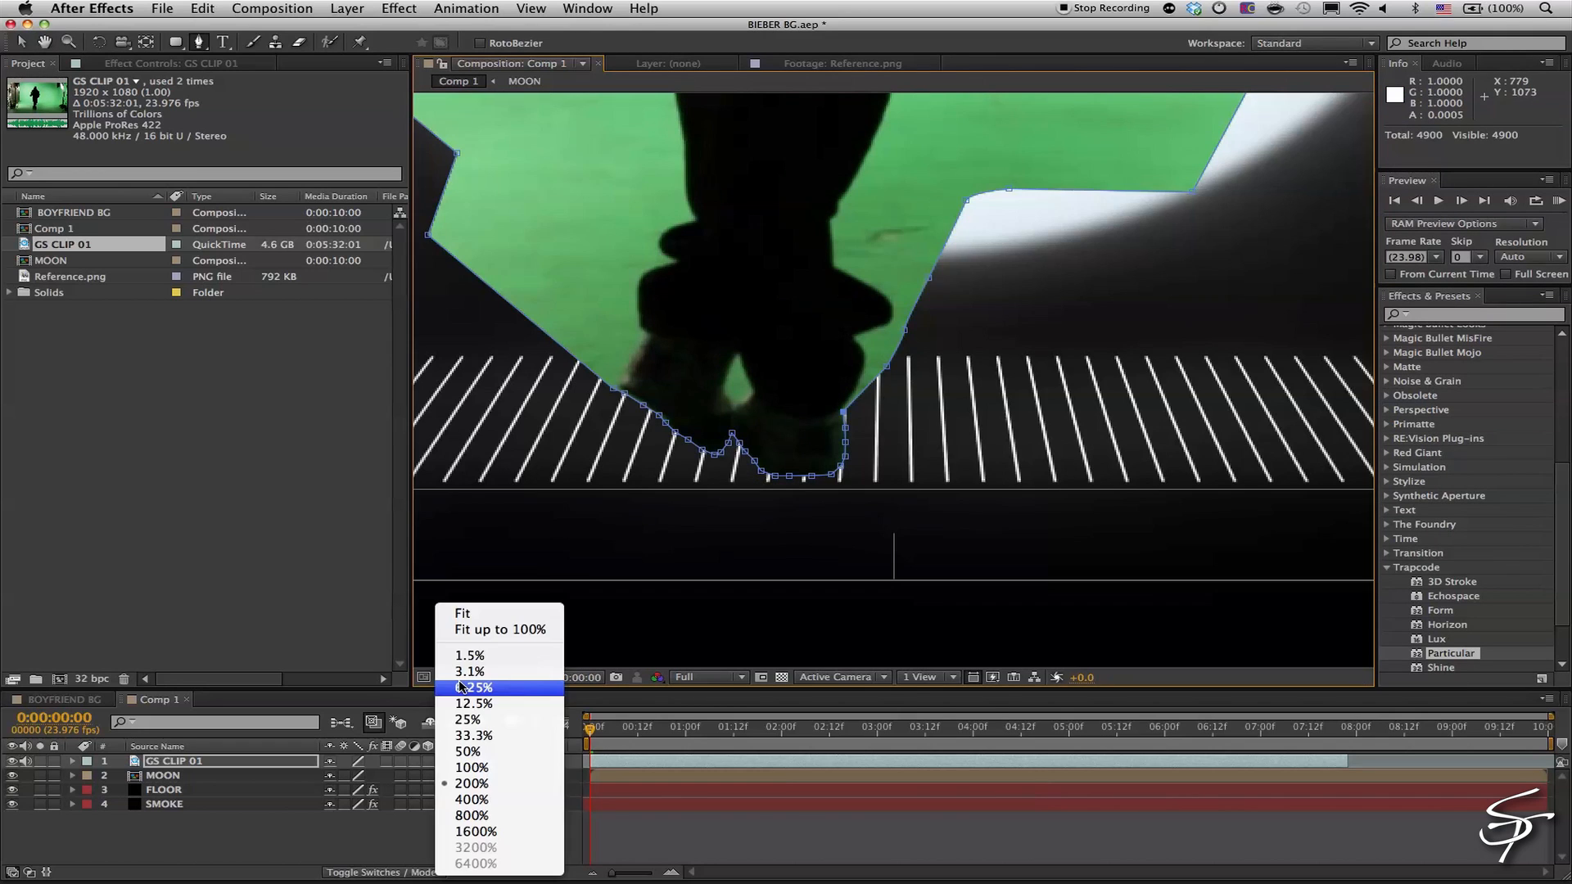
click(466, 622)
key(m)
key(m)
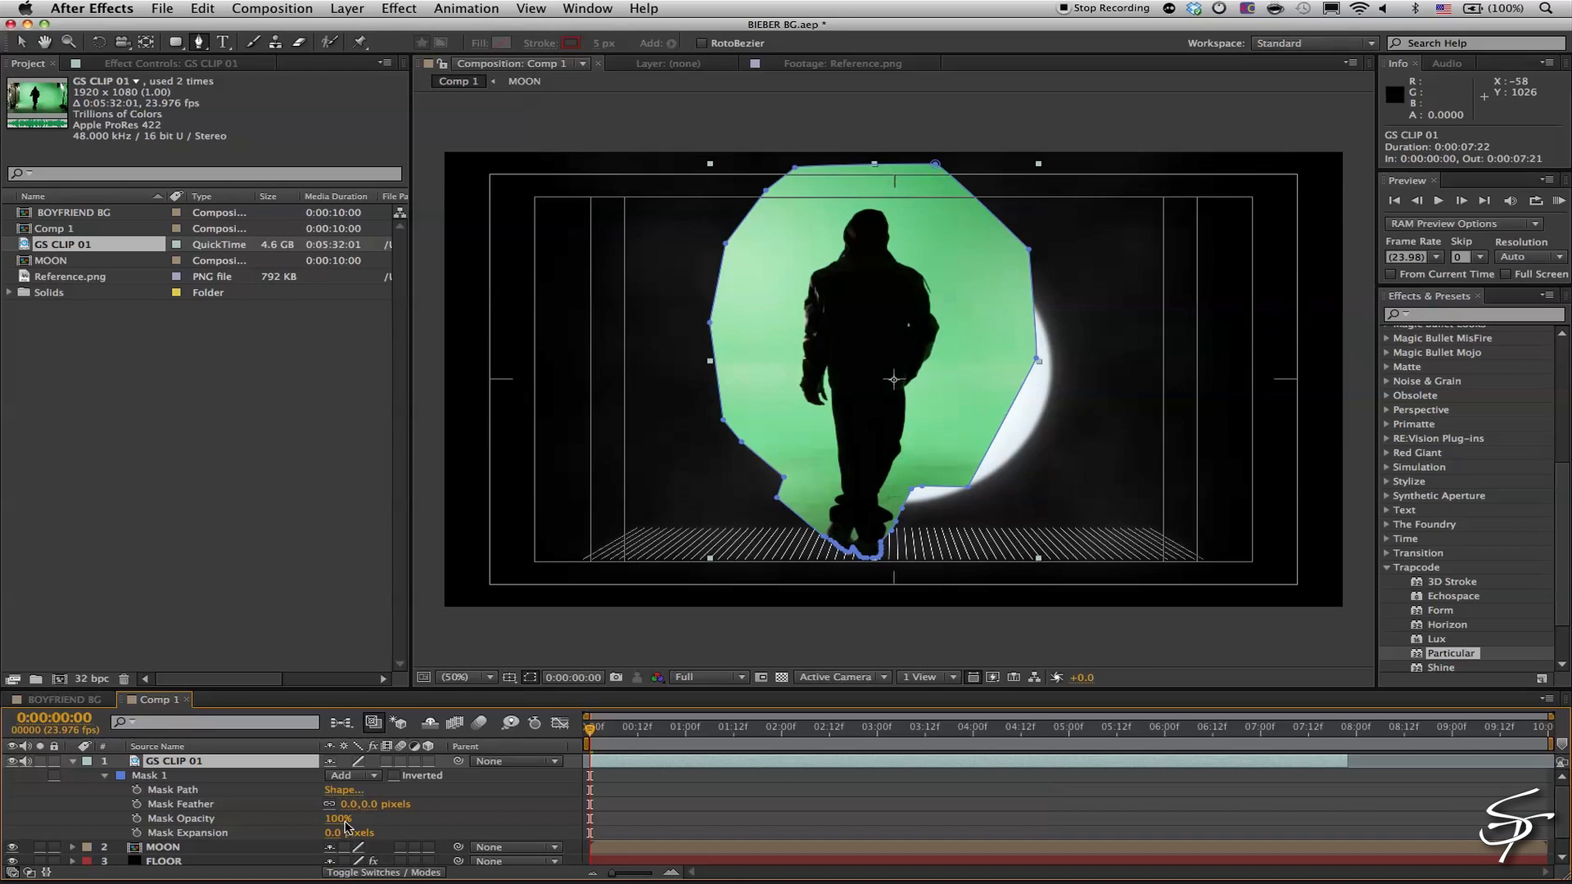
click(370, 804)
text(2)
key(Return)
click(333, 833)
text(-1)
key(Return)
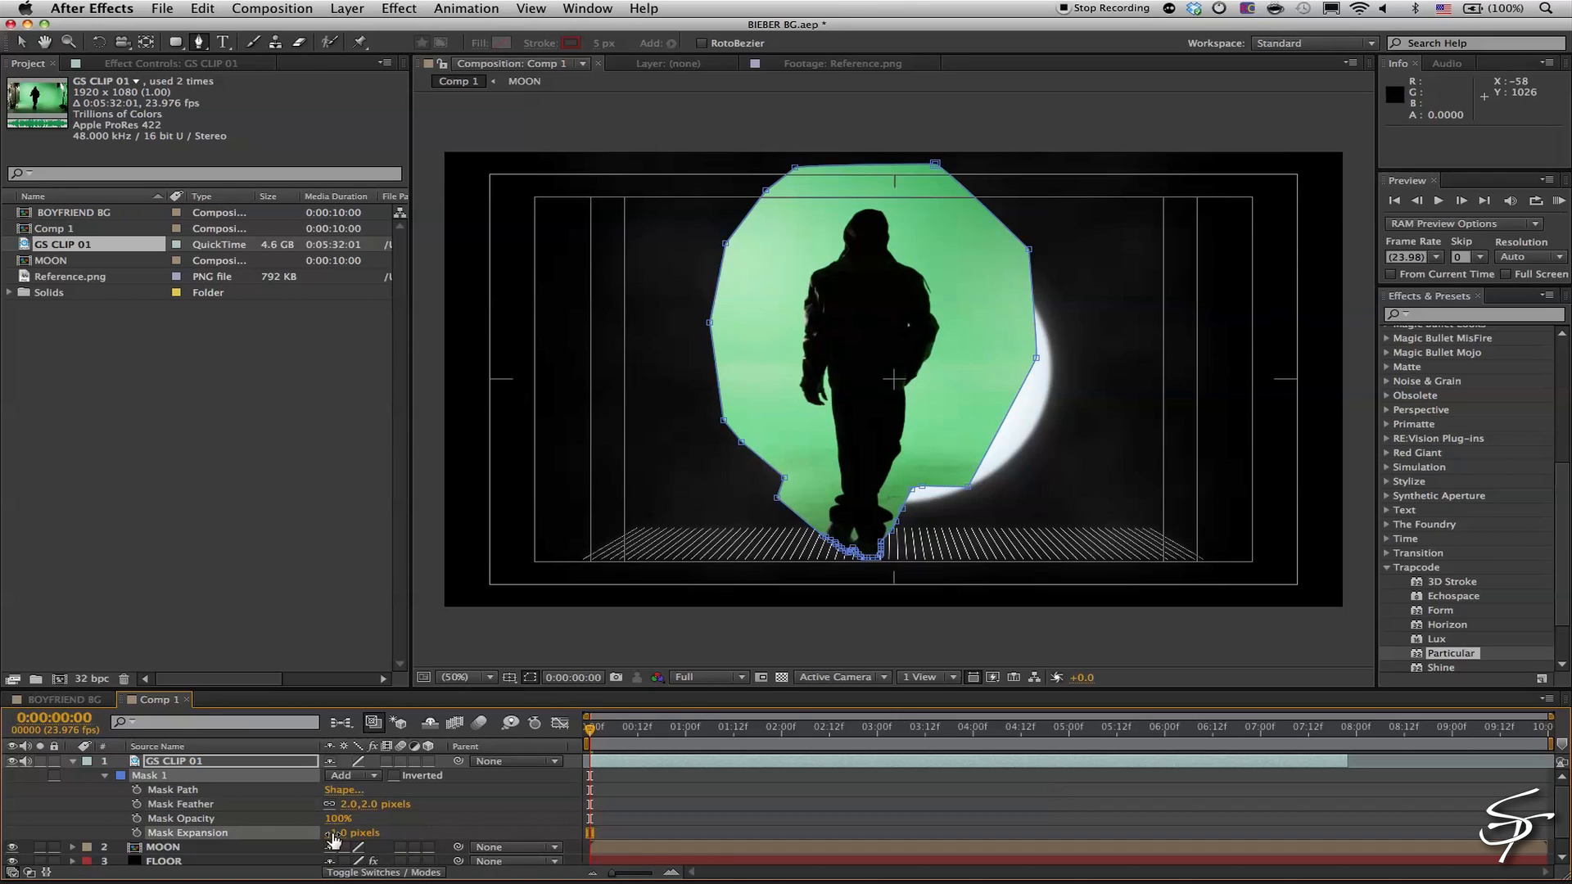
click(562, 826)
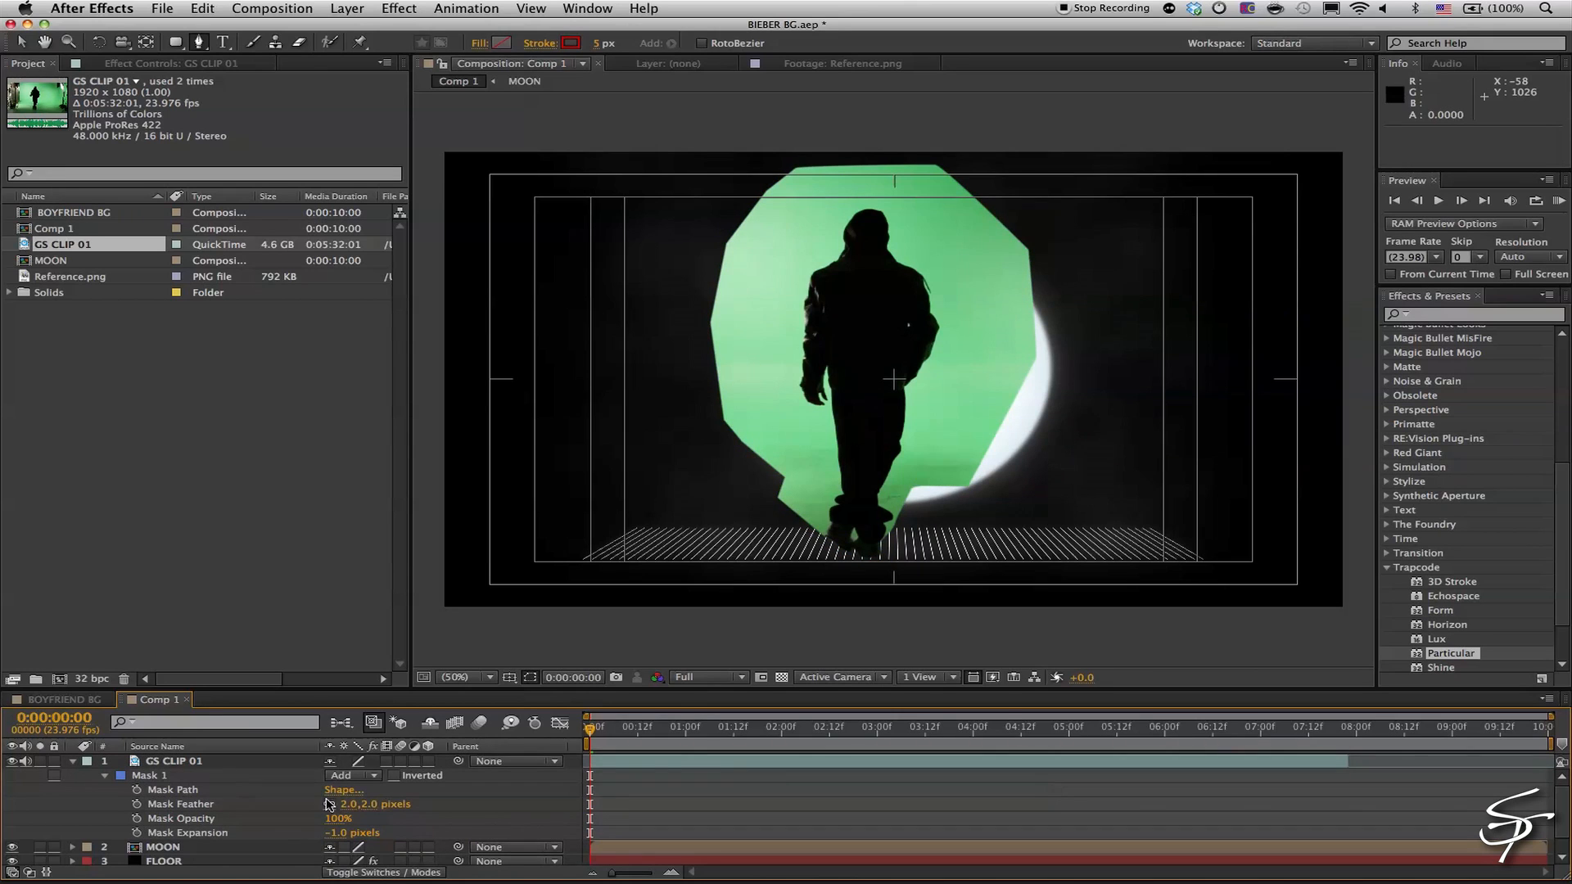
click(74, 761)
Apply Keylight (1.2) to GS CLIP 01 and sample the Screen Colour from the green beside the figure
click(178, 761)
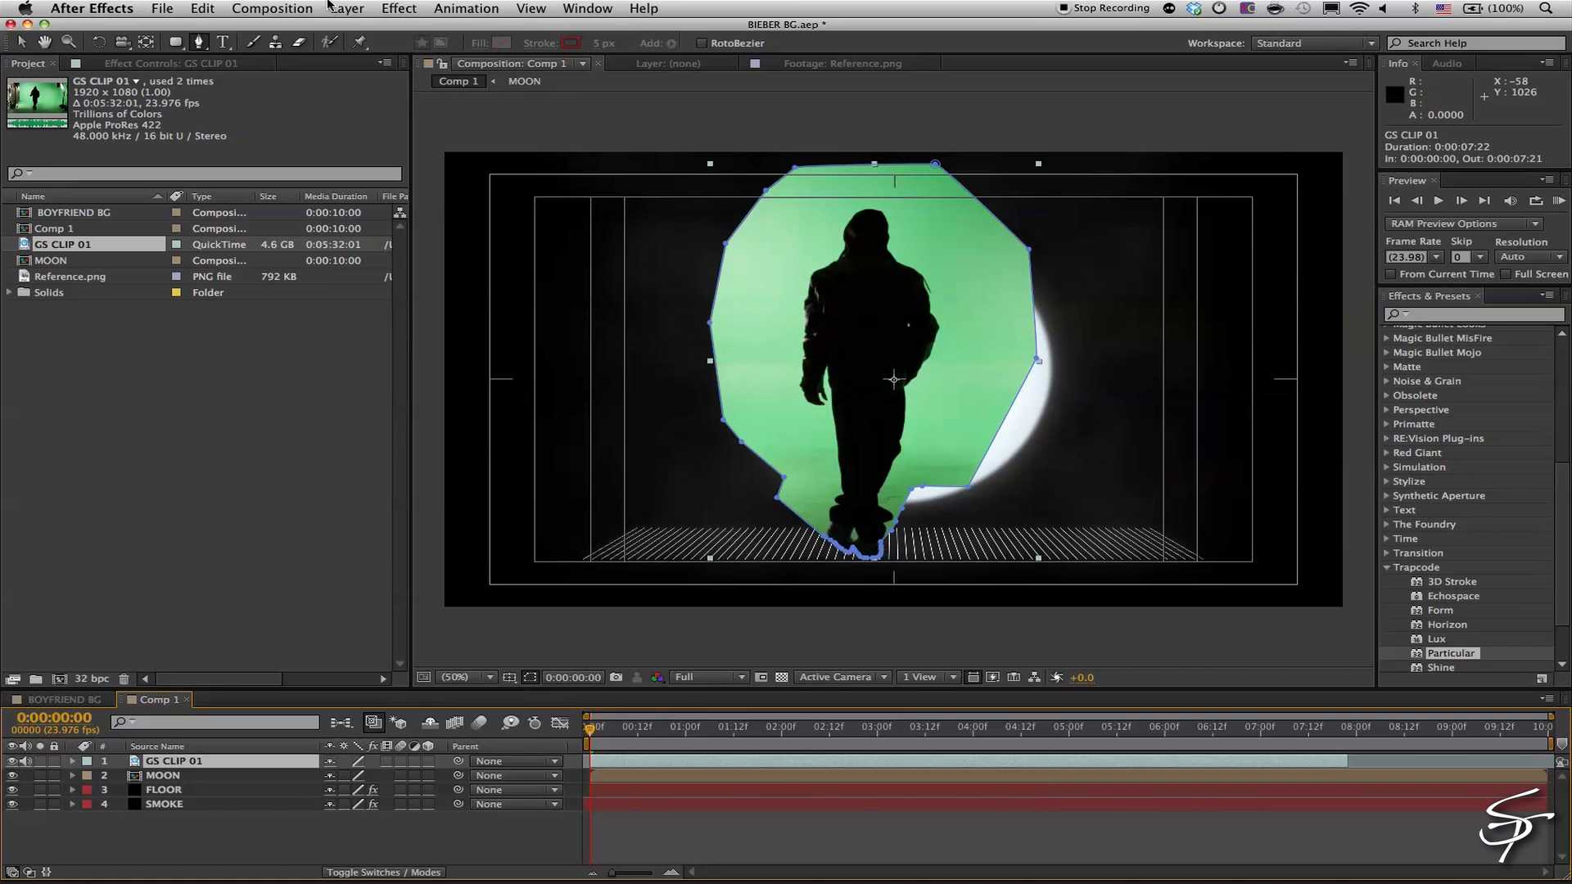
click(398, 8)
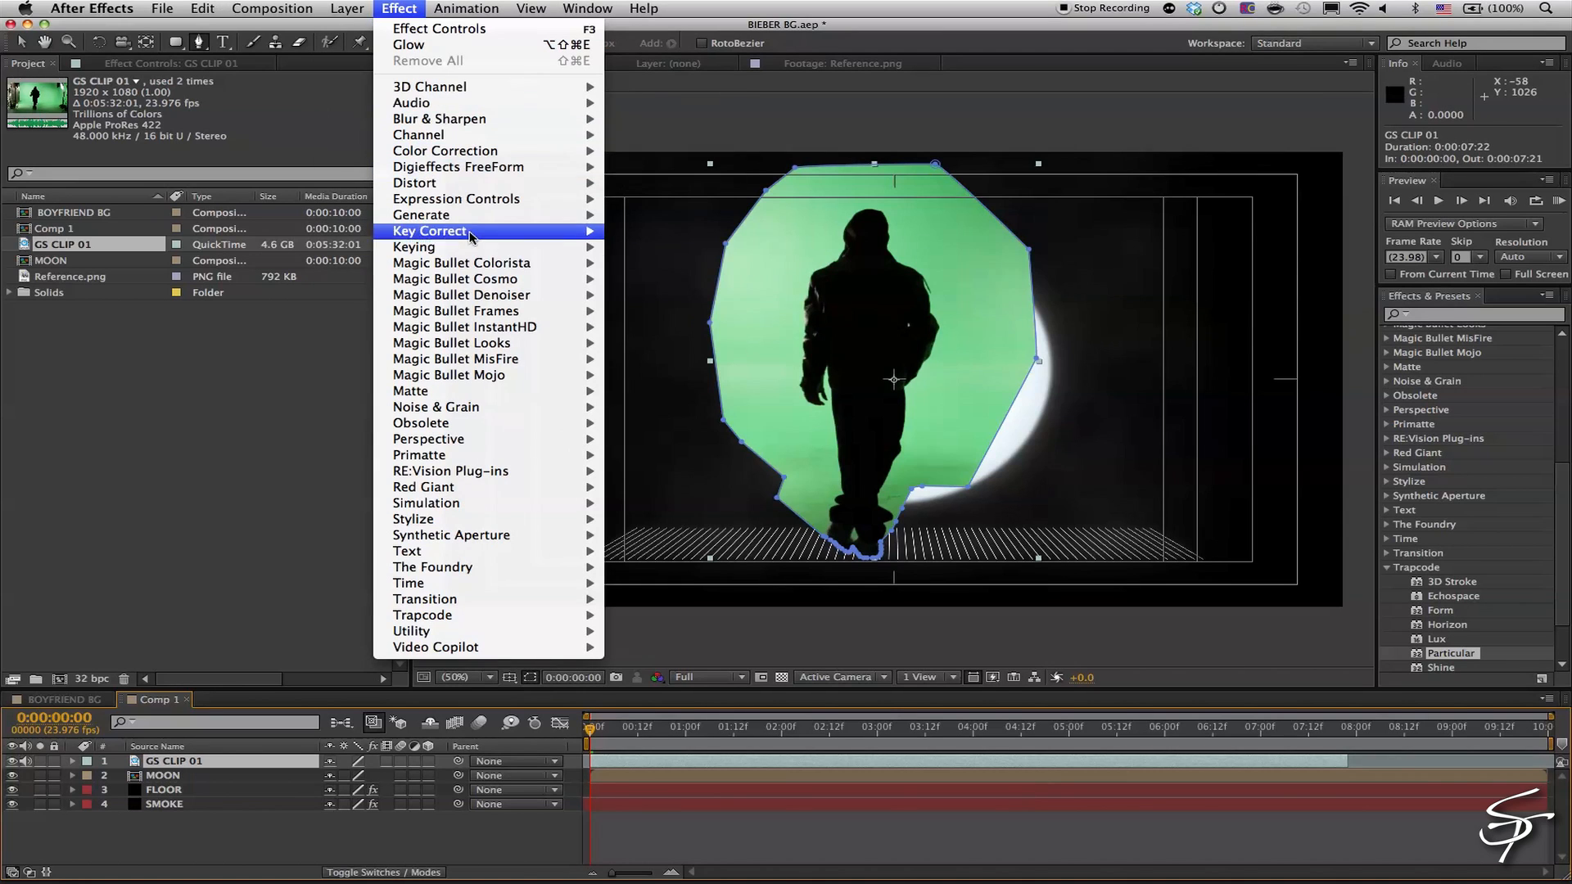
mouse_move(475, 247)
click(676, 359)
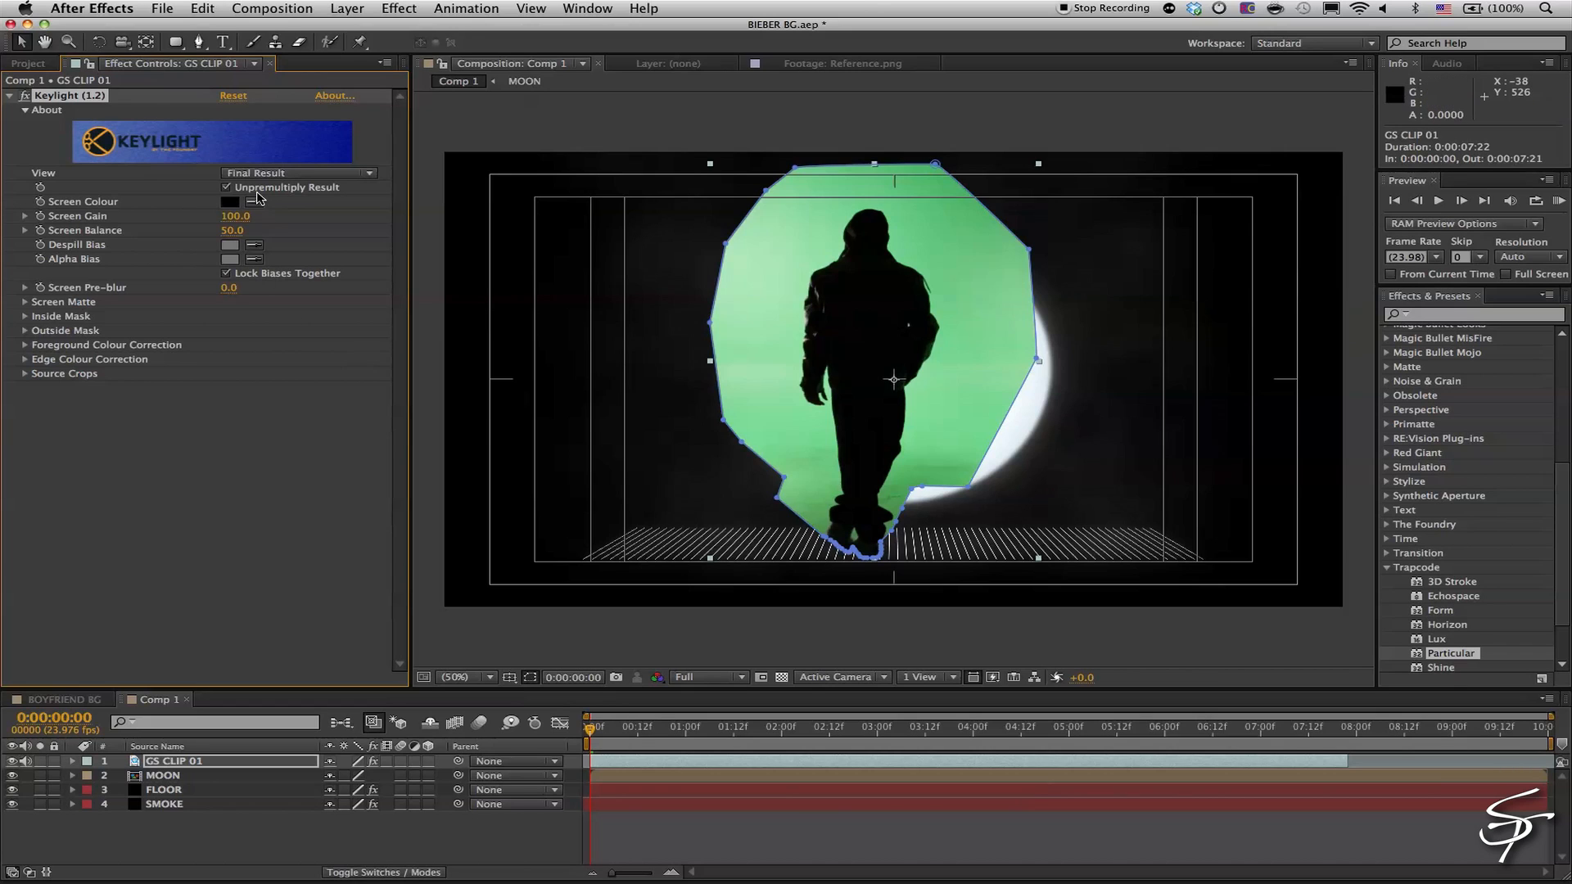
click(254, 200)
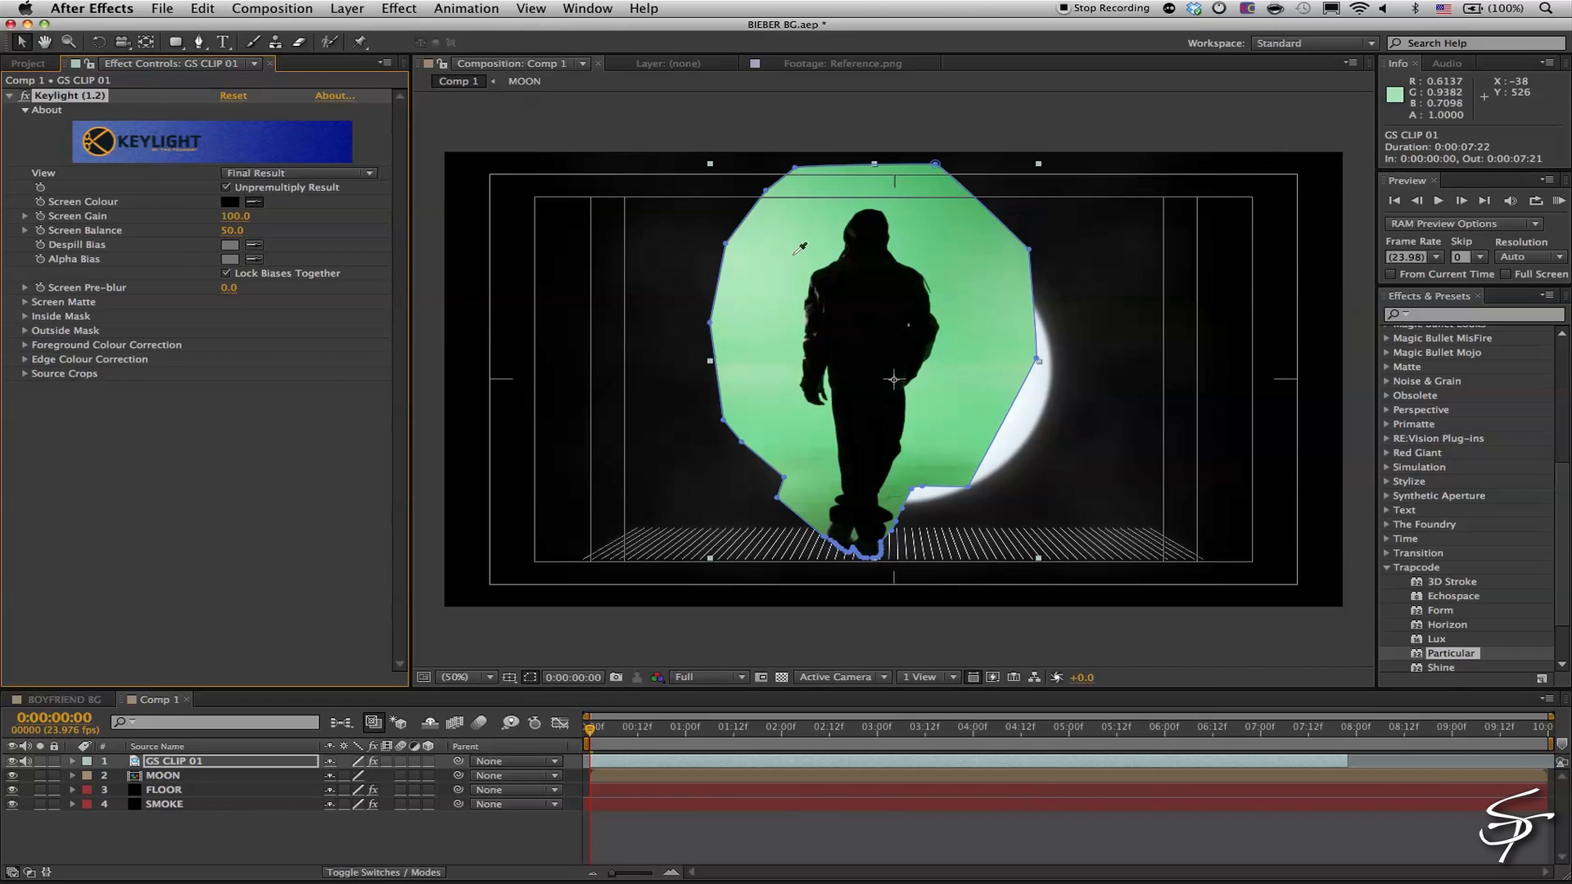
click(955, 287)
Switch the Keylight view to Screen Matte and set the Screen Gain to 108
click(287, 174)
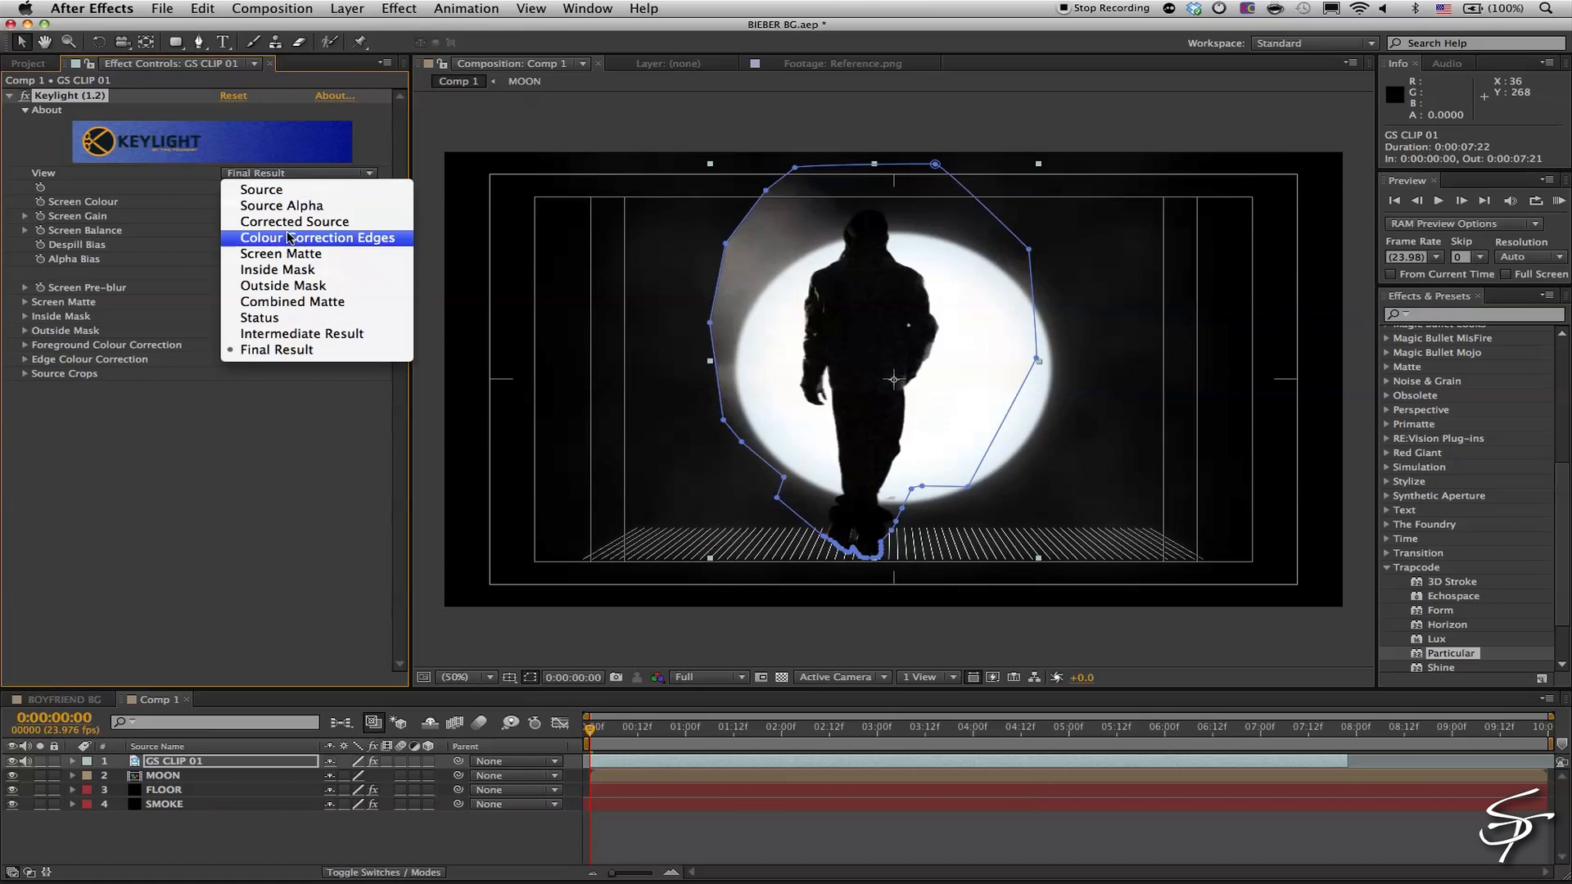
click(270, 253)
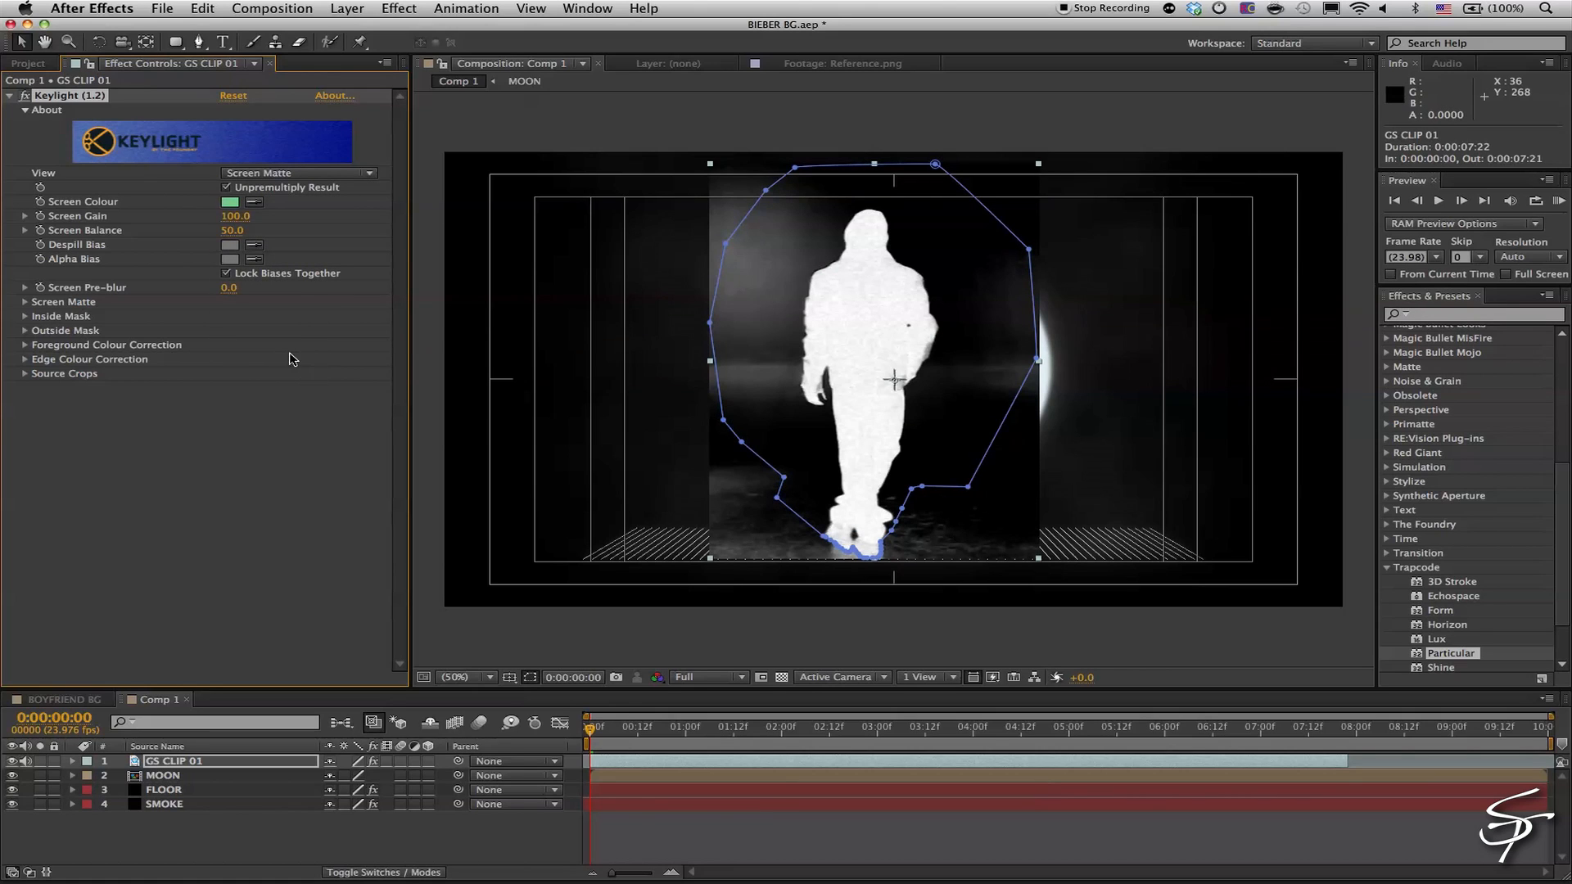
click(233, 217)
text(108)
key(Return)
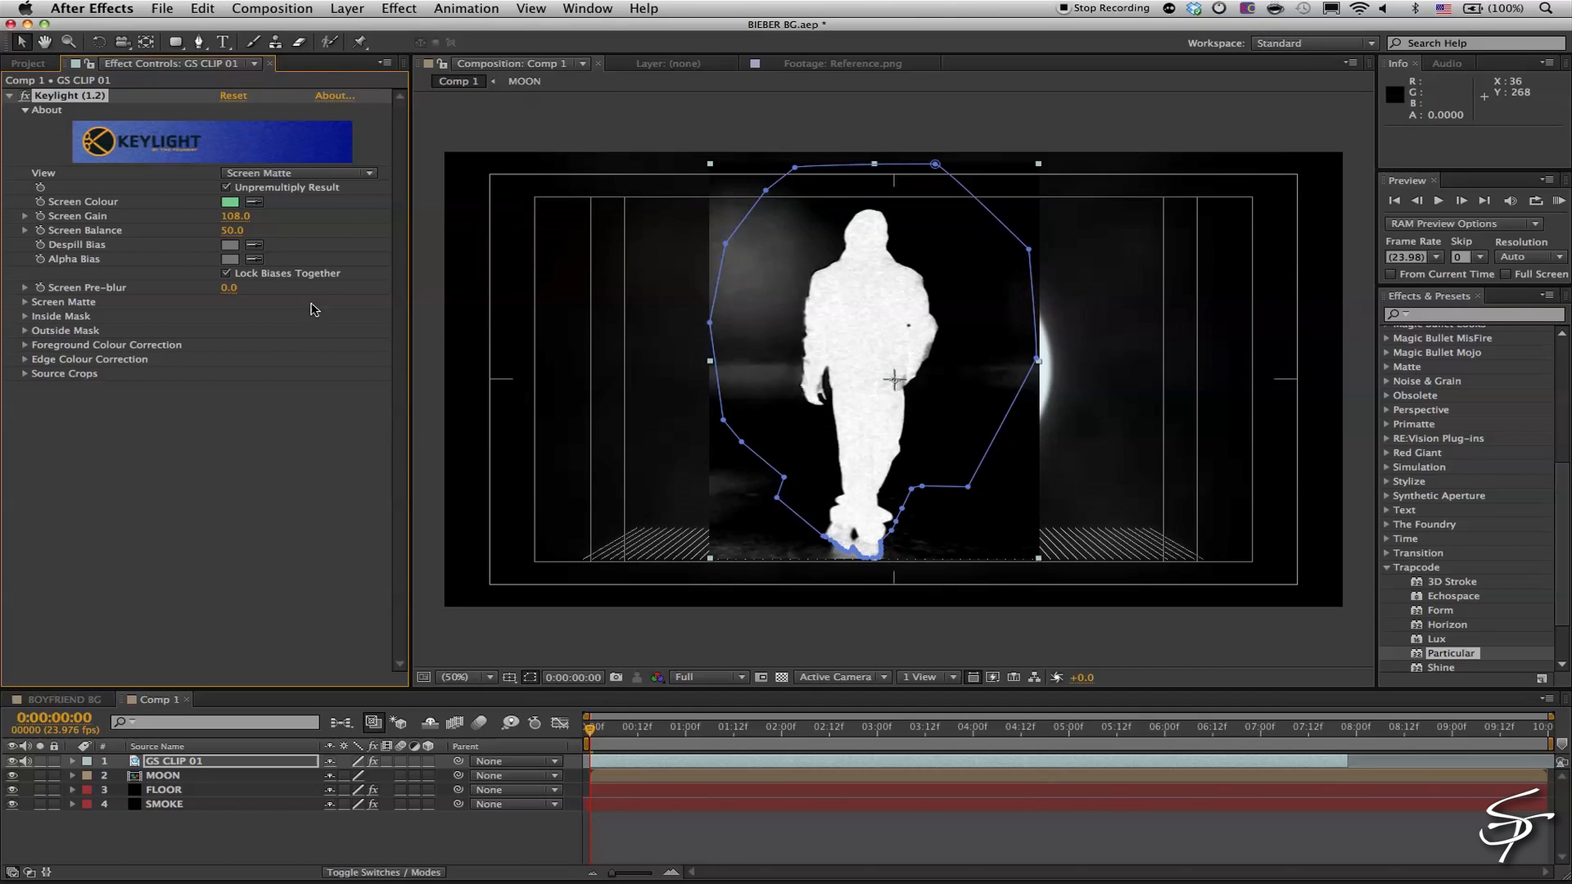
Set Keylight's Screen Pre-blur to 2 while viewing the figure's matte up close
key(/)
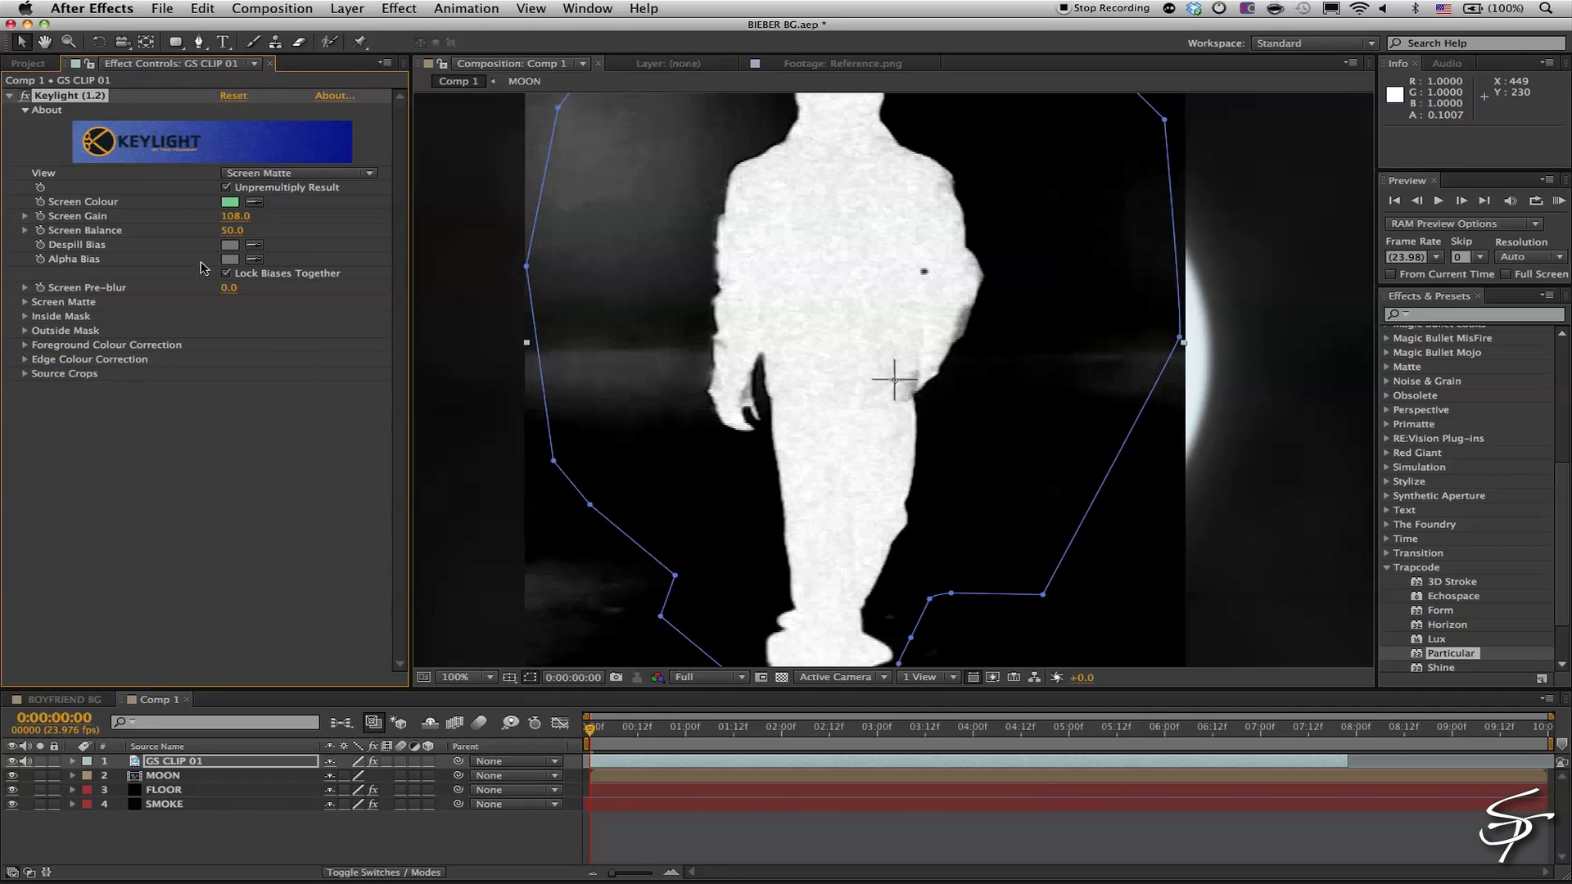
click(232, 289)
key(Return)
Clean up Keylight's screen matte by setting Clip Black to 31 and Clip White to 71
click(25, 302)
drag(224, 317, 254, 319)
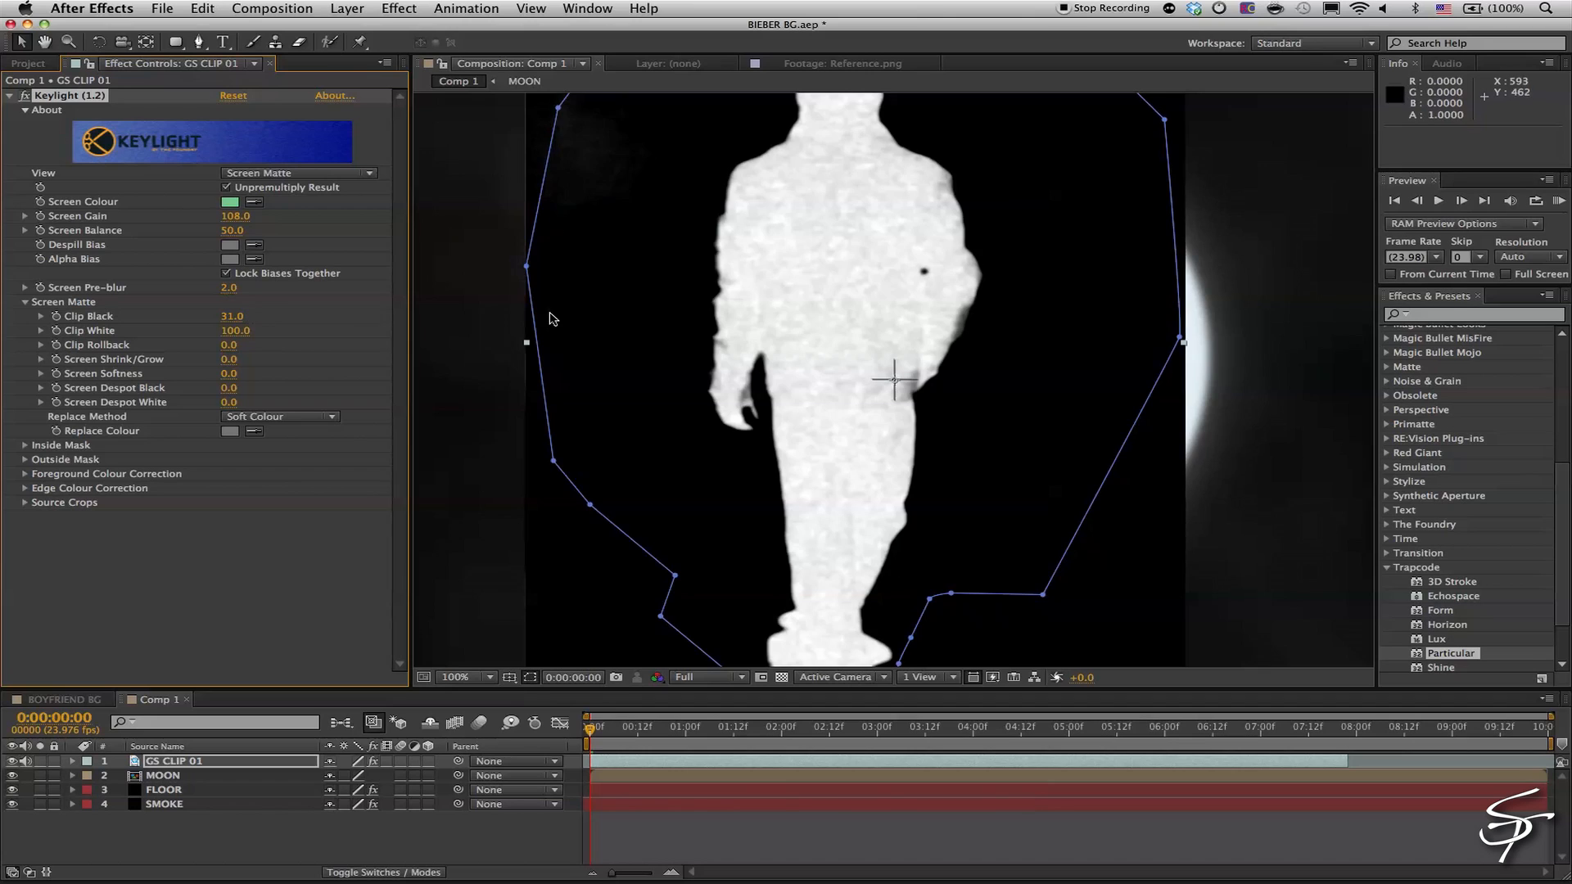
key(comma)
key(comma)
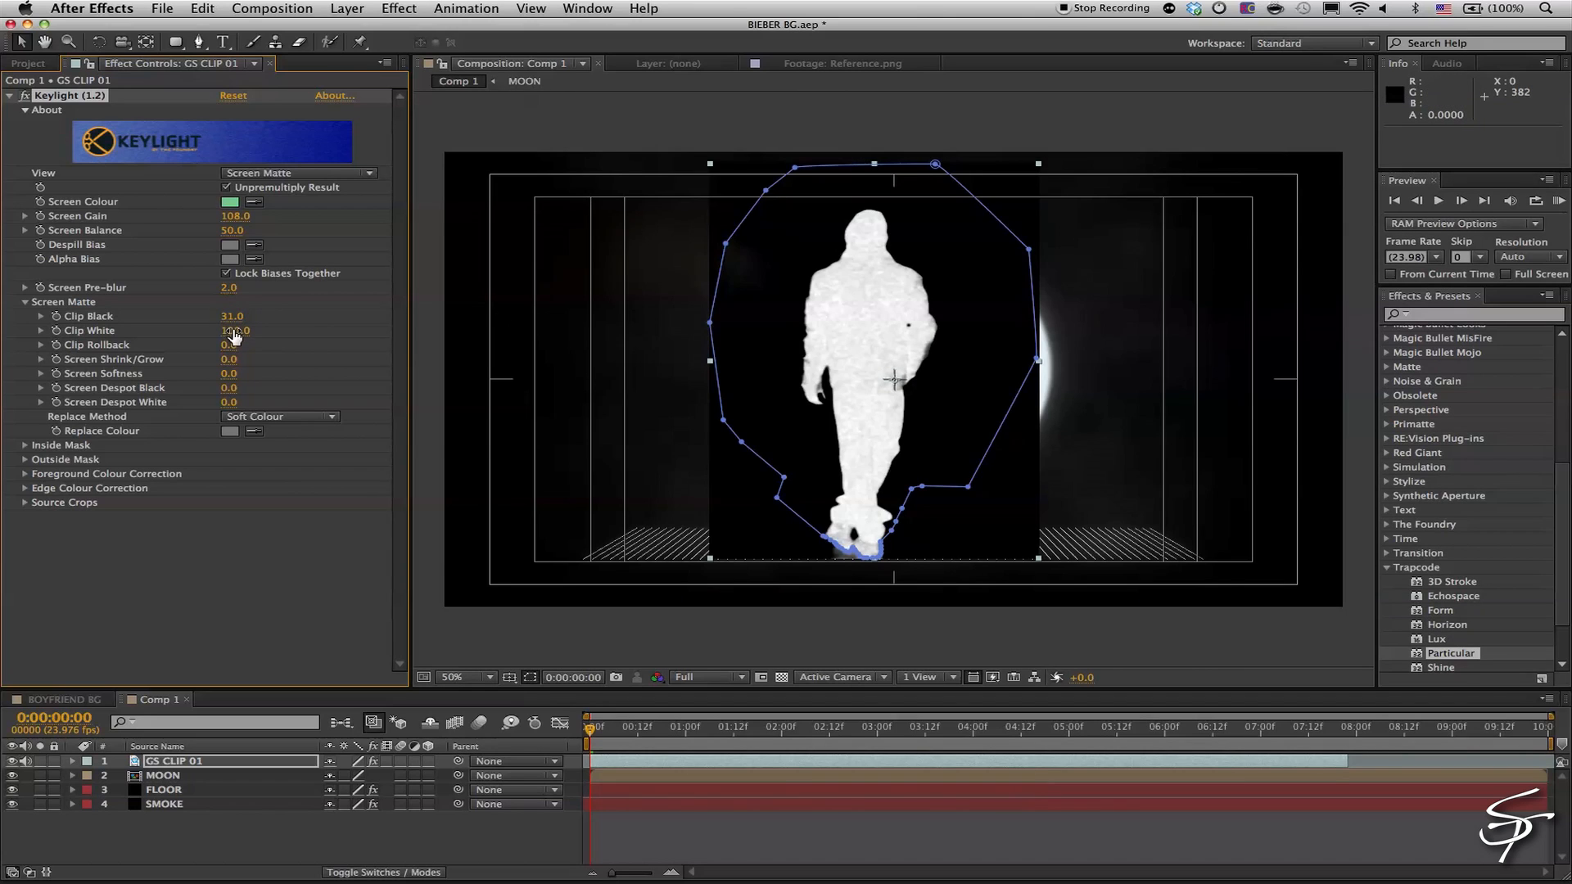
drag(219, 331, 211, 332)
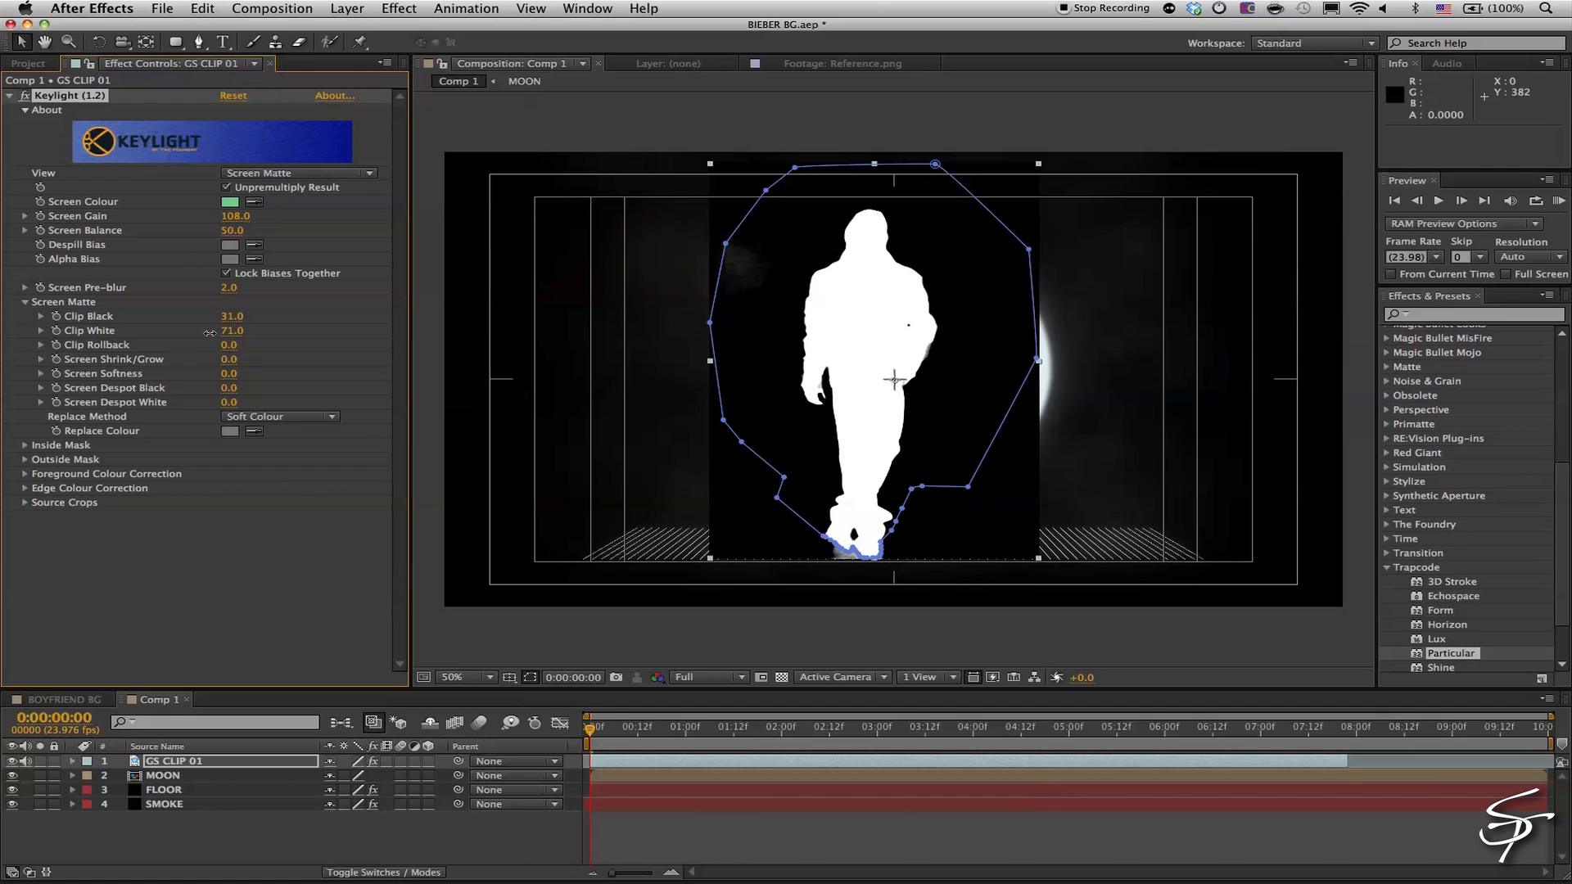
Refine Keylight's screen matte with Screen Gain 112, Clip Black 35 and Clip White 65, inspecting the figure's feet and body up close
drag(242, 234, 239, 224)
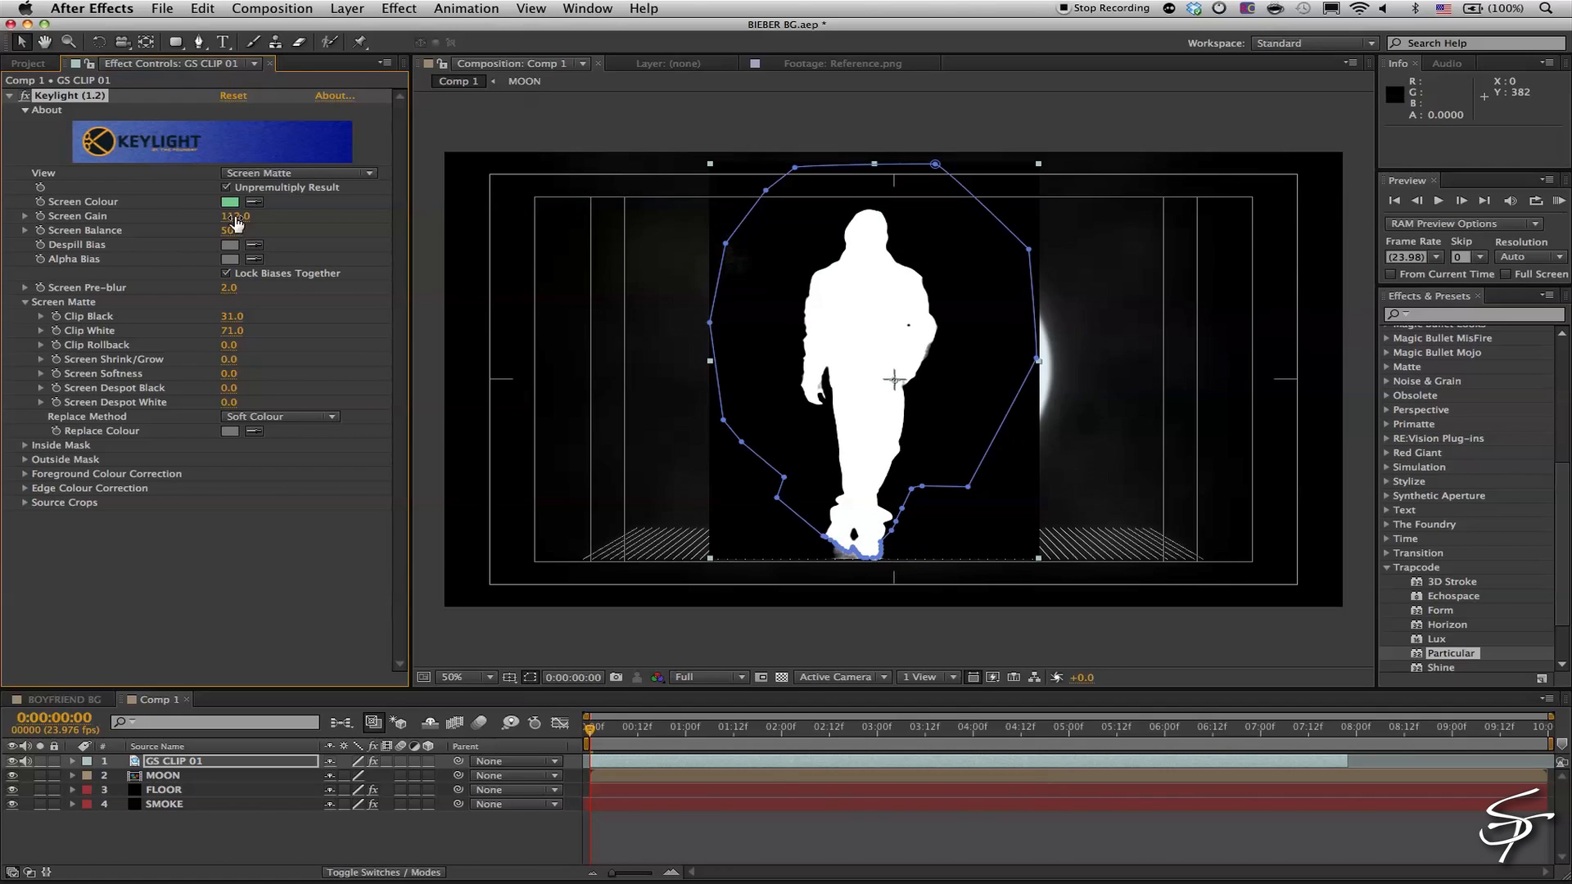
key(period)
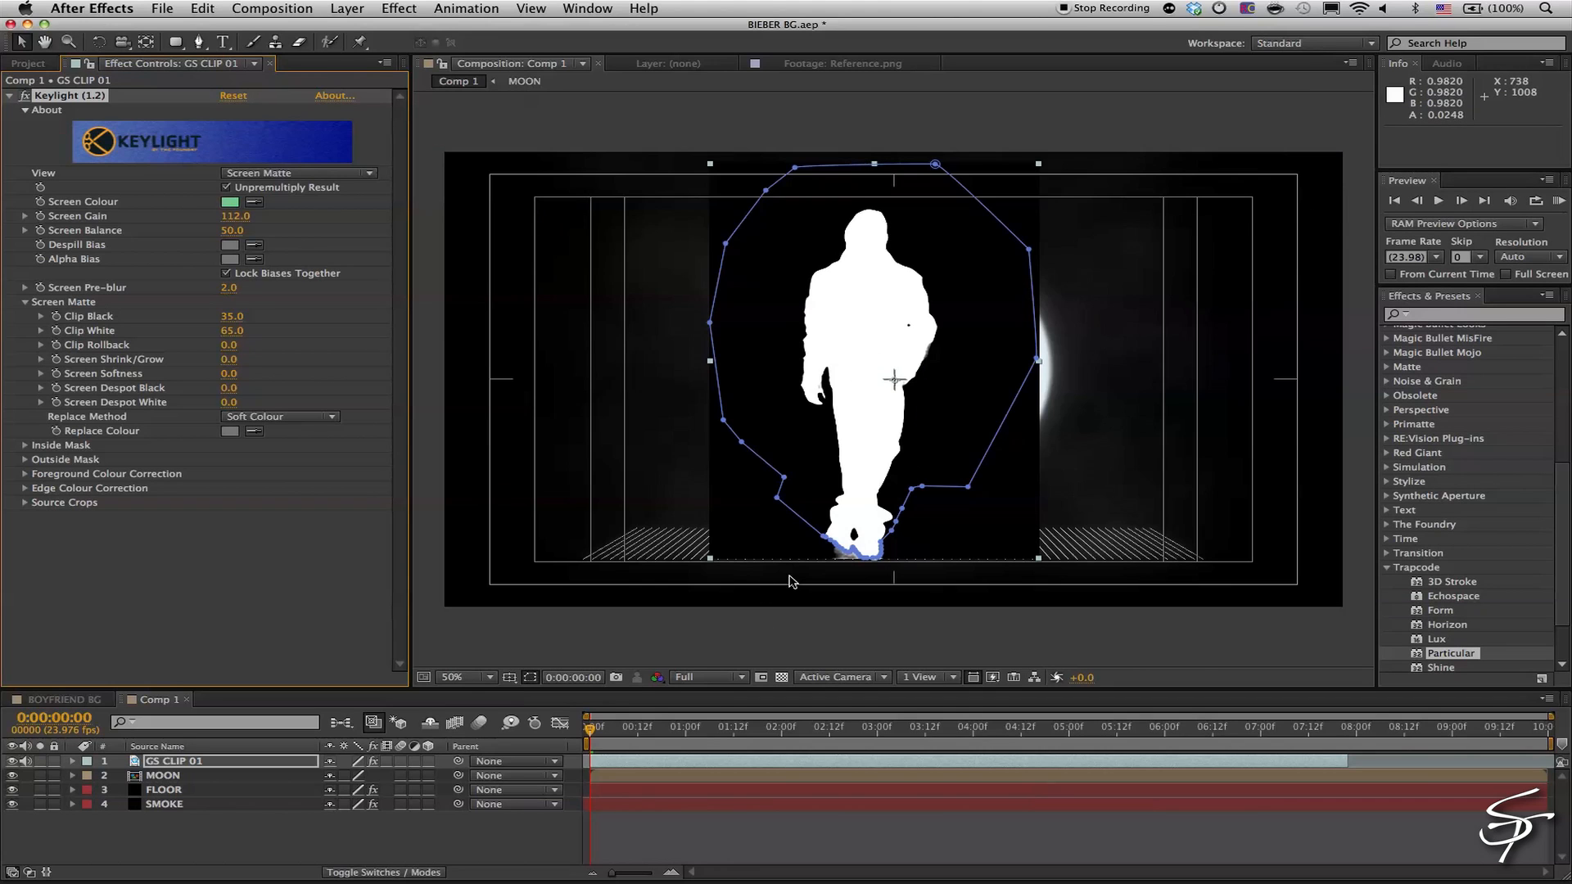
key(period)
drag(789, 554, 815, 320)
key(period)
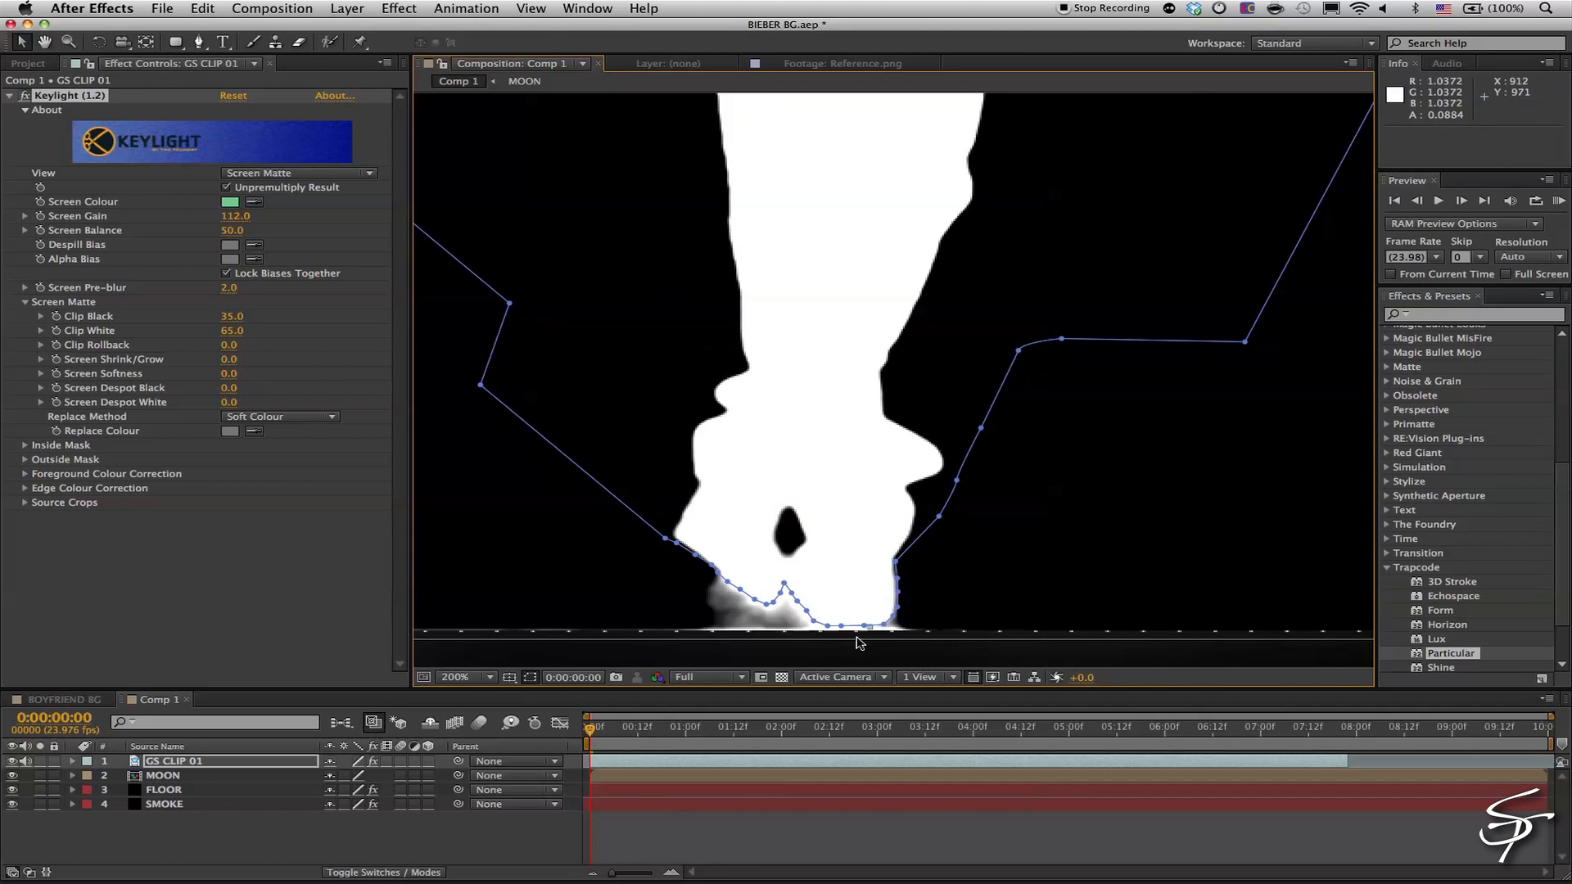
key(comma)
drag(892, 238, 847, 554)
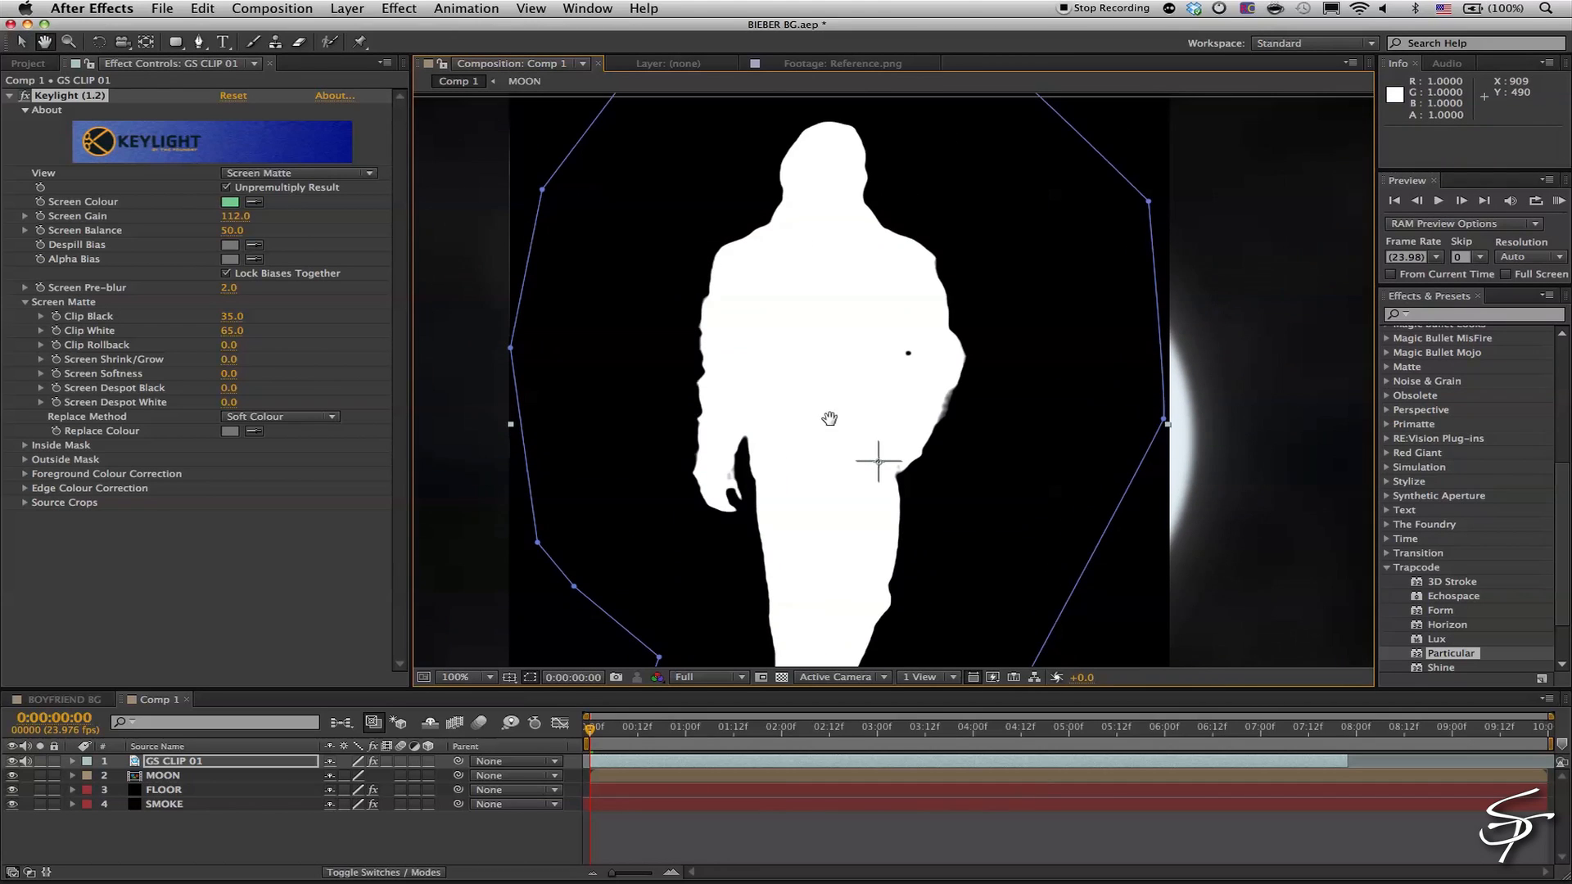
Set Keylight's Screen Gain to 110 and its Replace Method to Hard Colour
click(234, 217)
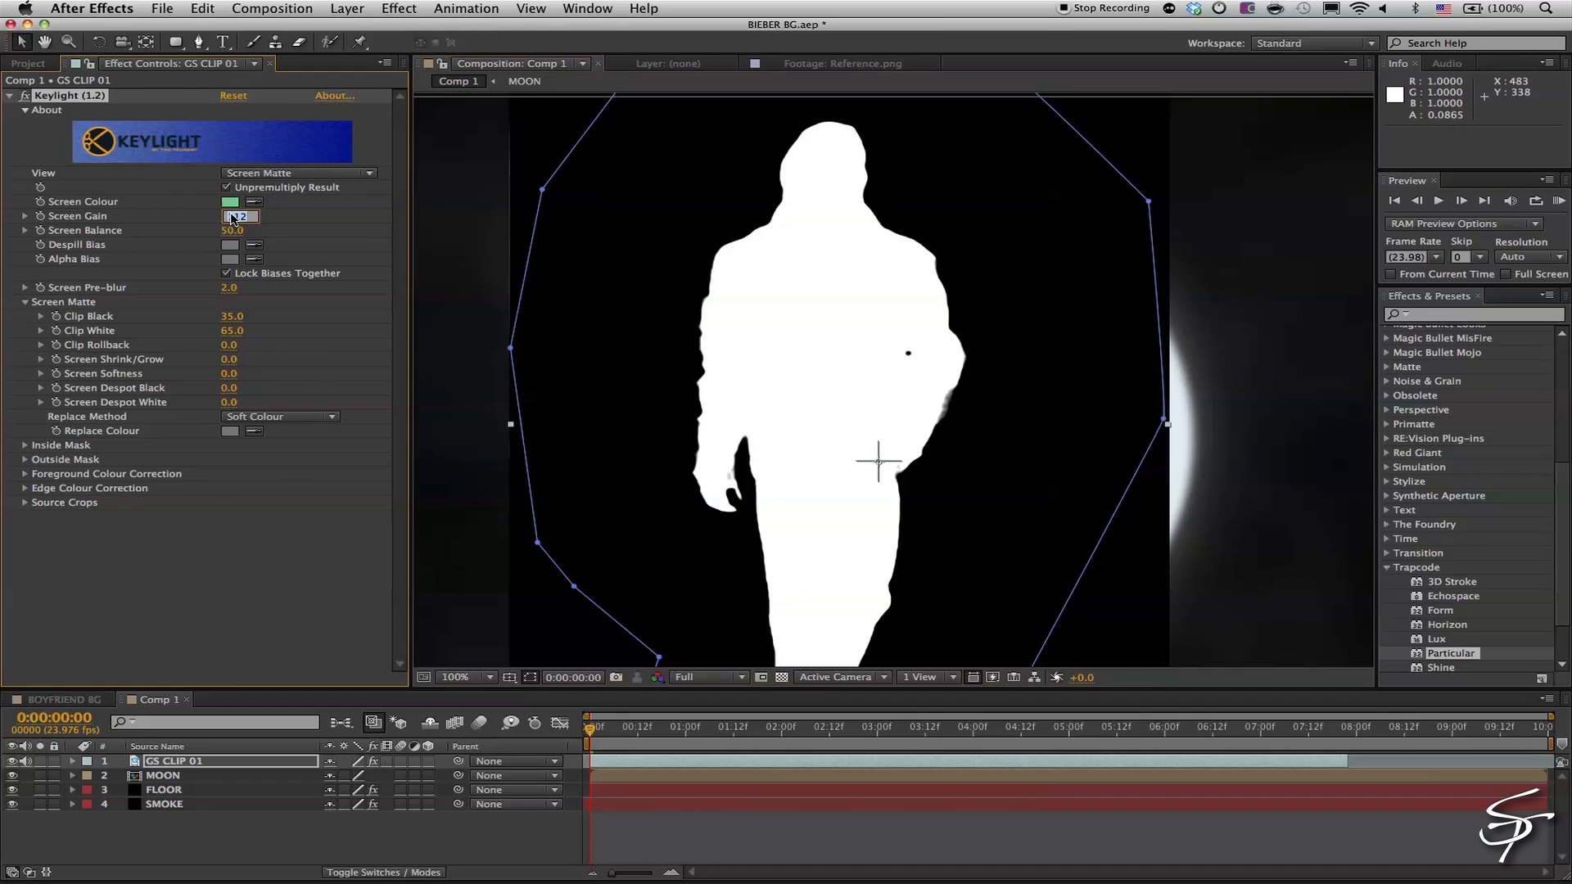
text(110)
key(Return)
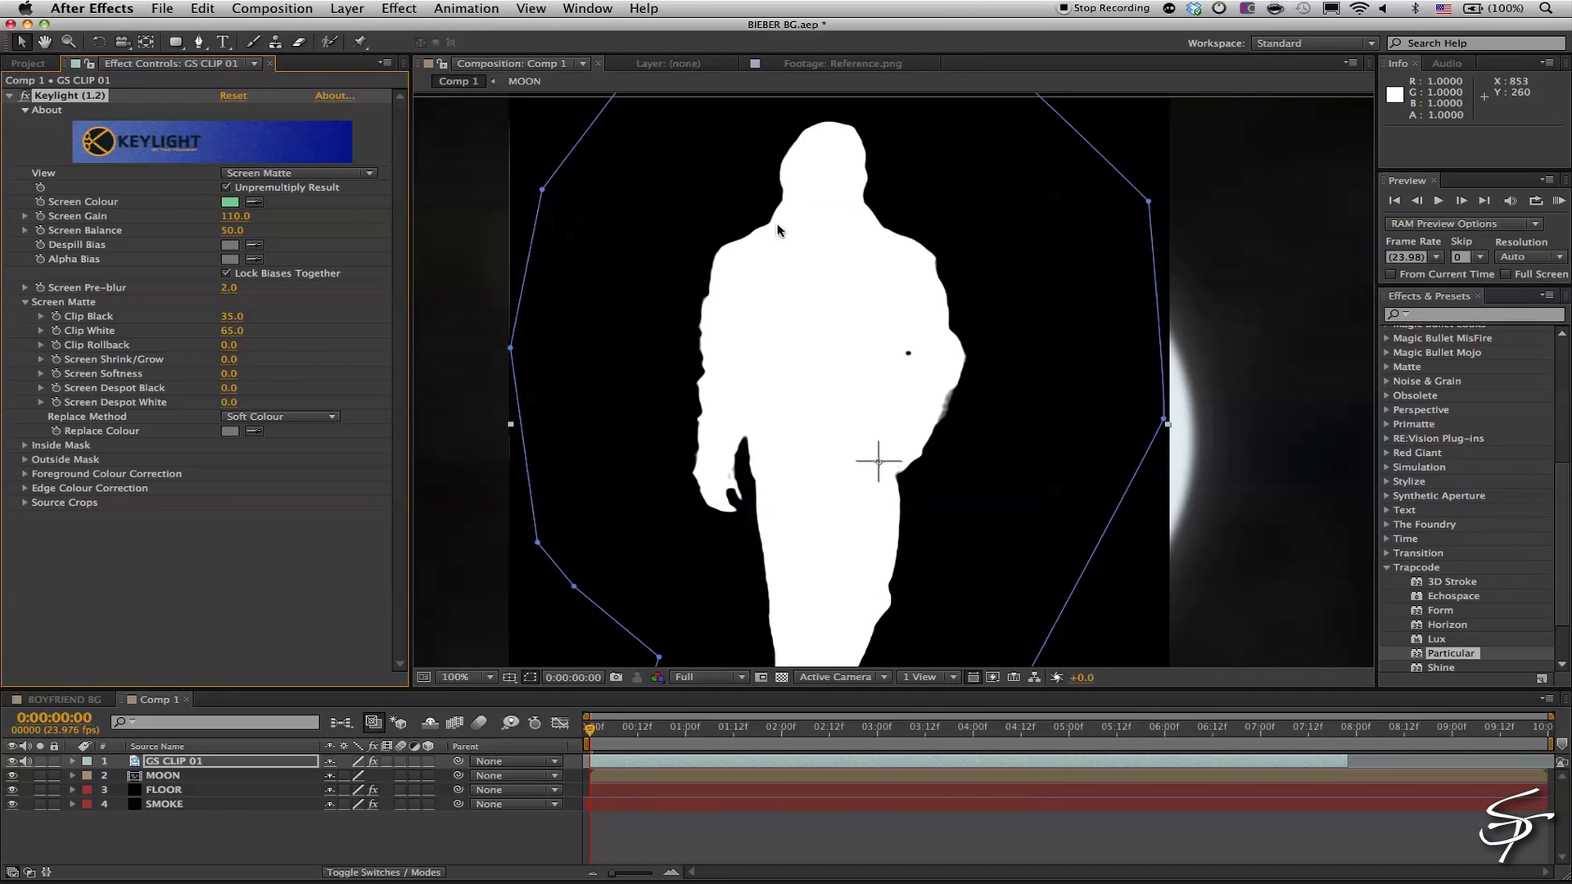
click(296, 420)
click(270, 469)
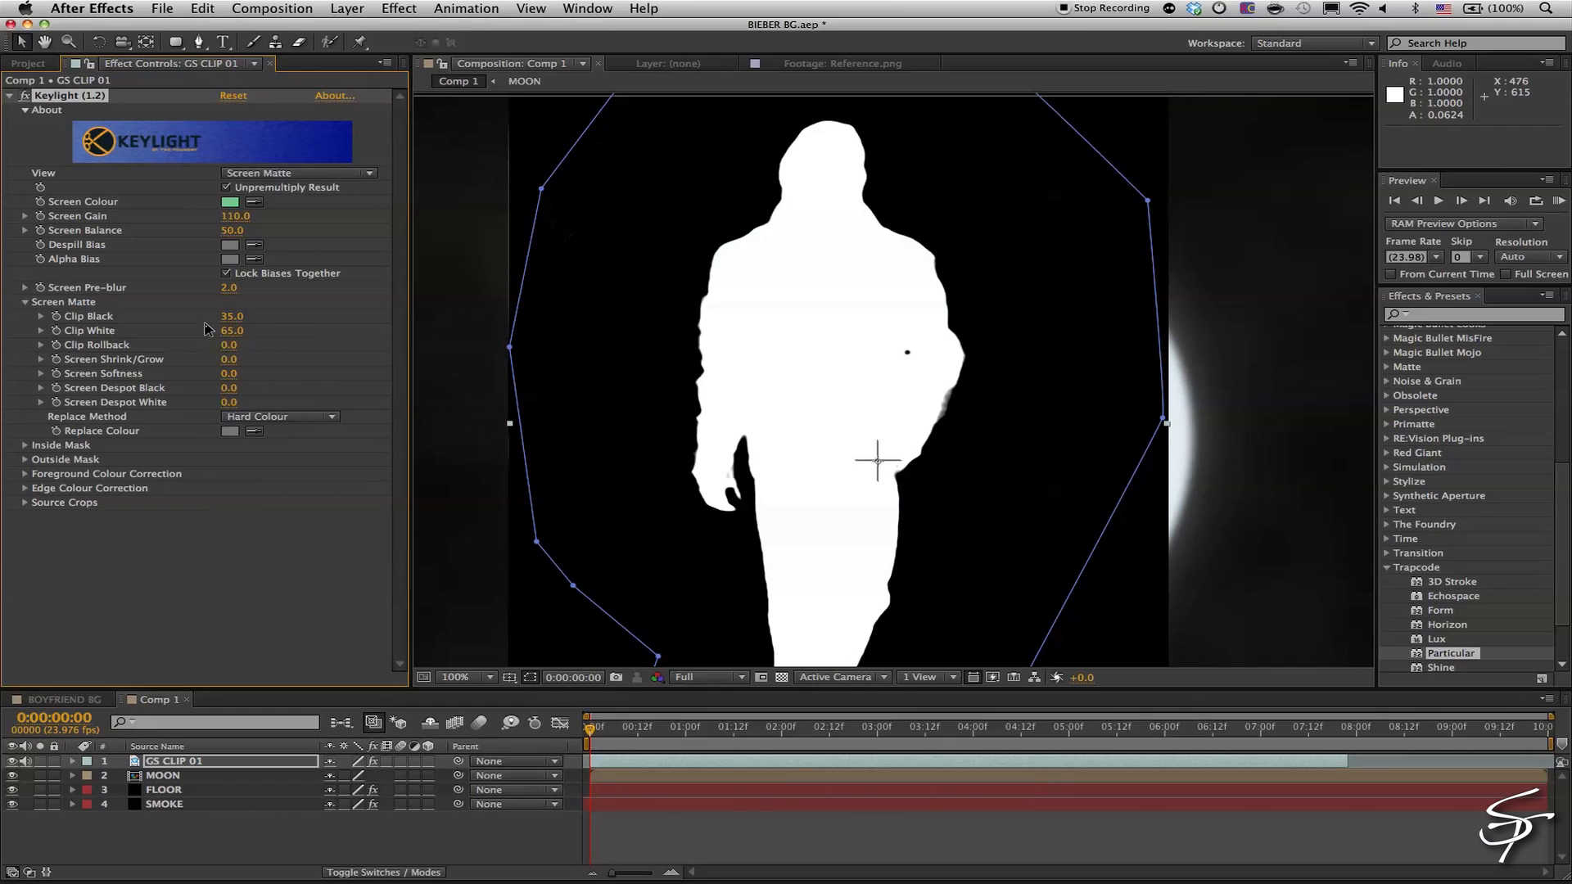
Tighten and soften the matte edge with Screen Shrink/Grow -1 and Screen Softness 1
click(229, 360)
text(-1)
key(Return)
click(234, 374)
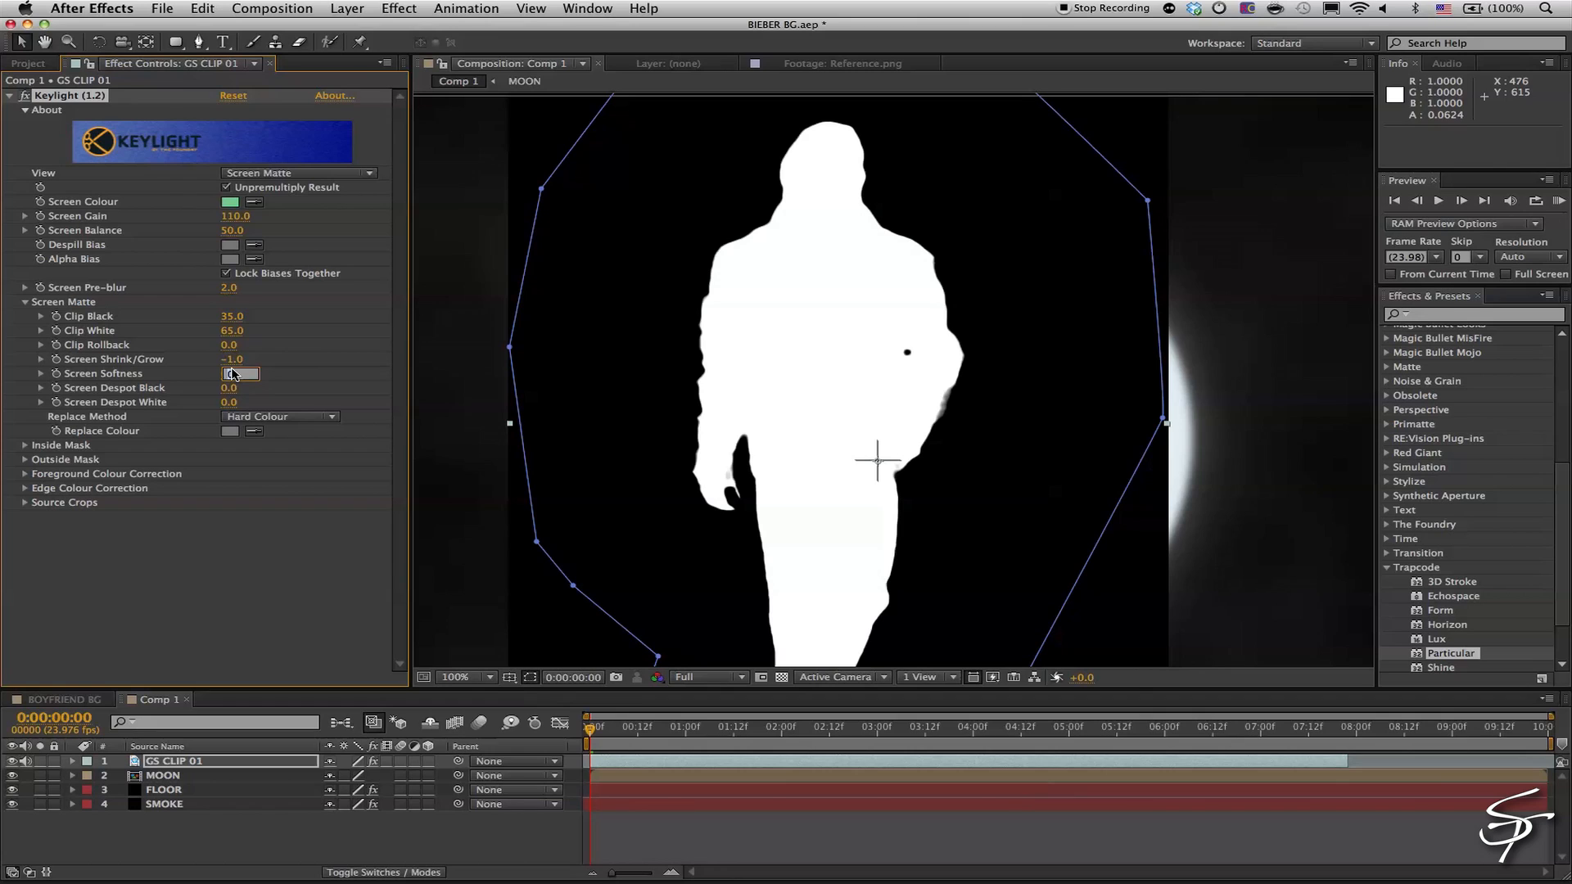
text(1)
key(Return)
Switch the Keylight view to Final Result
click(338, 172)
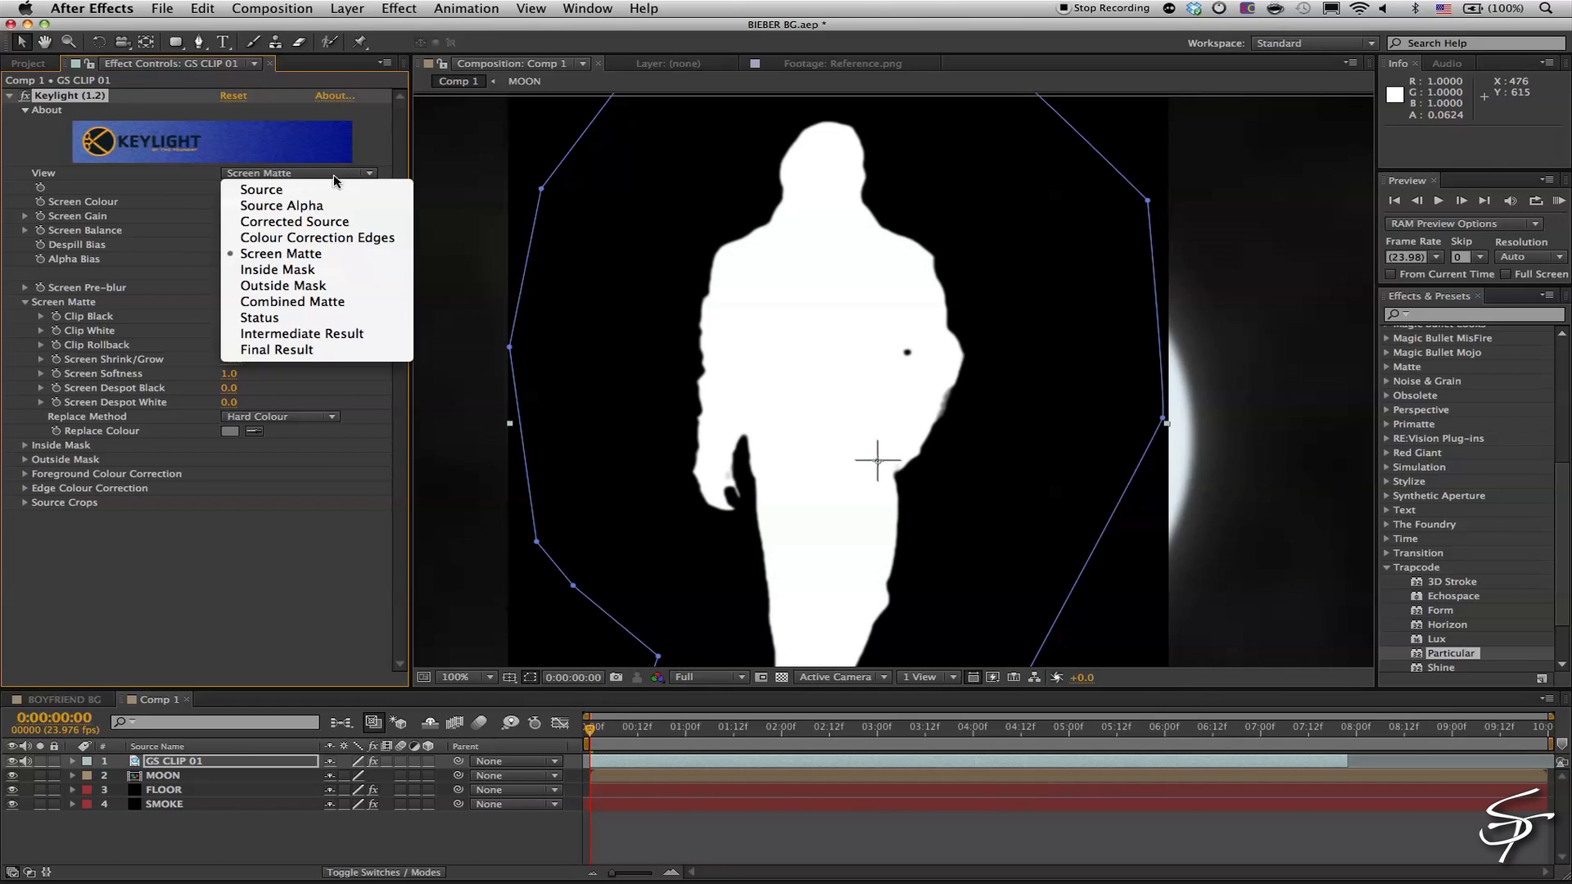
click(327, 349)
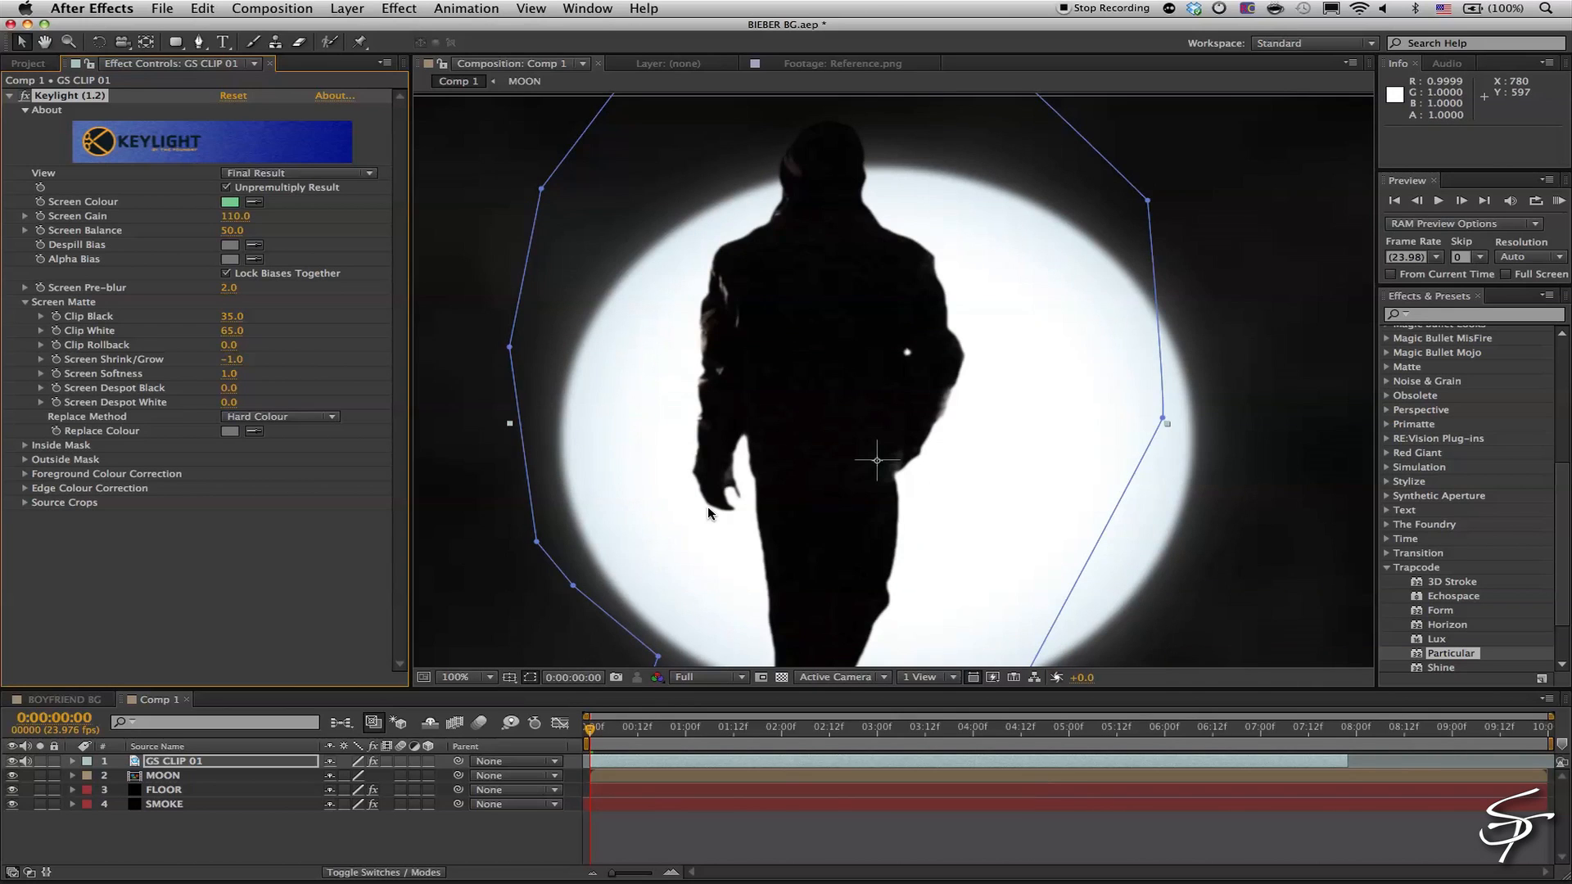
key(comma)
Add the Edge Blur effect to GS CLIP 01 with Blur Amount 2 and Edge Width 2
click(399, 8)
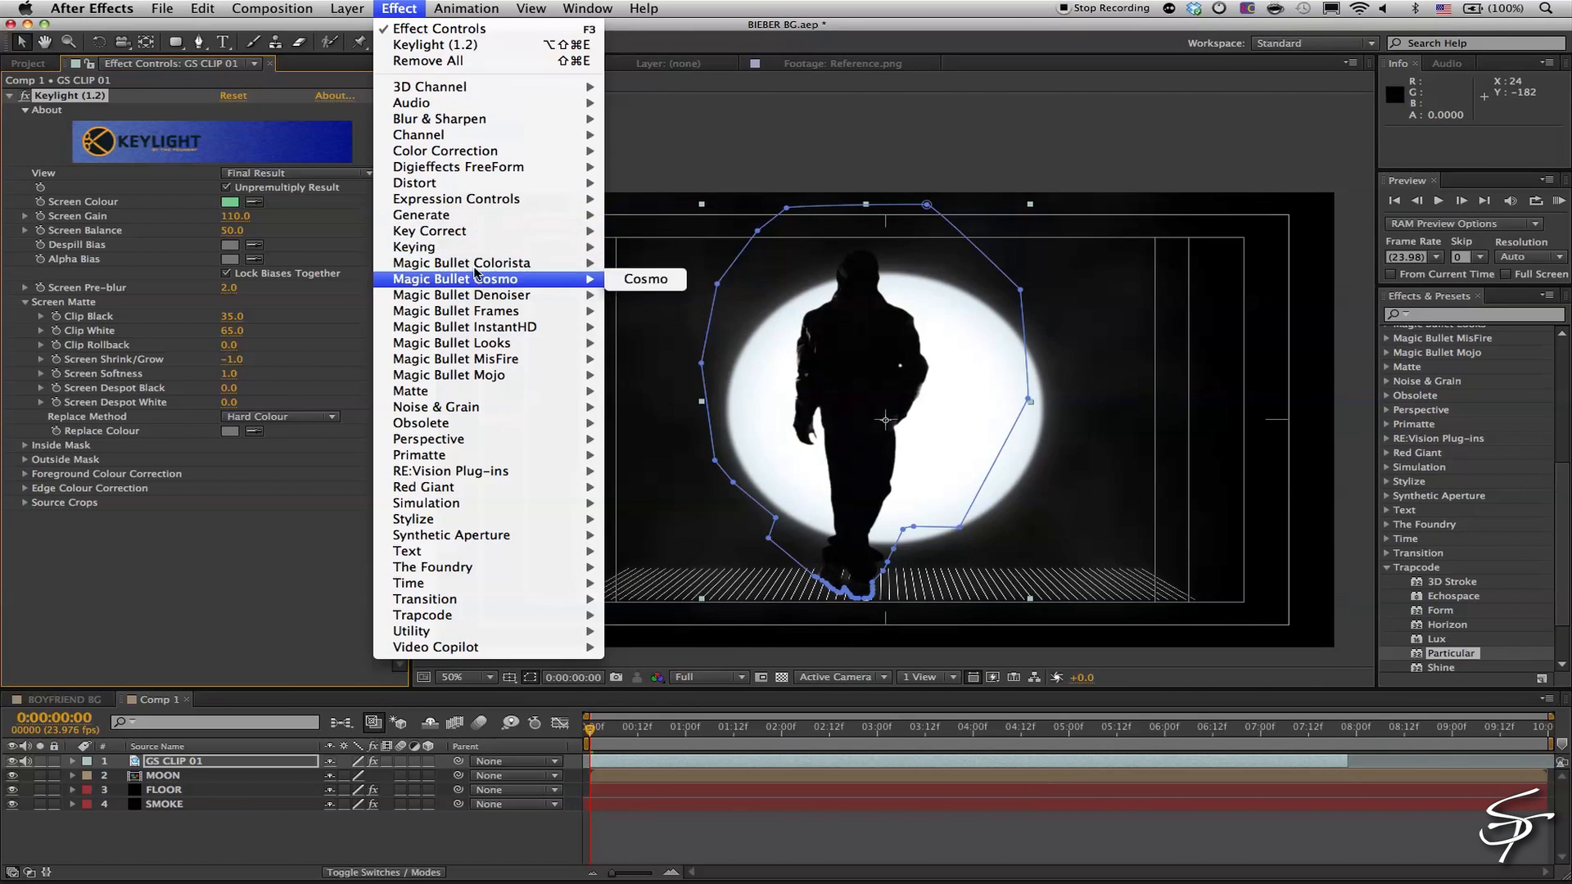
mouse_move(430, 230)
click(655, 311)
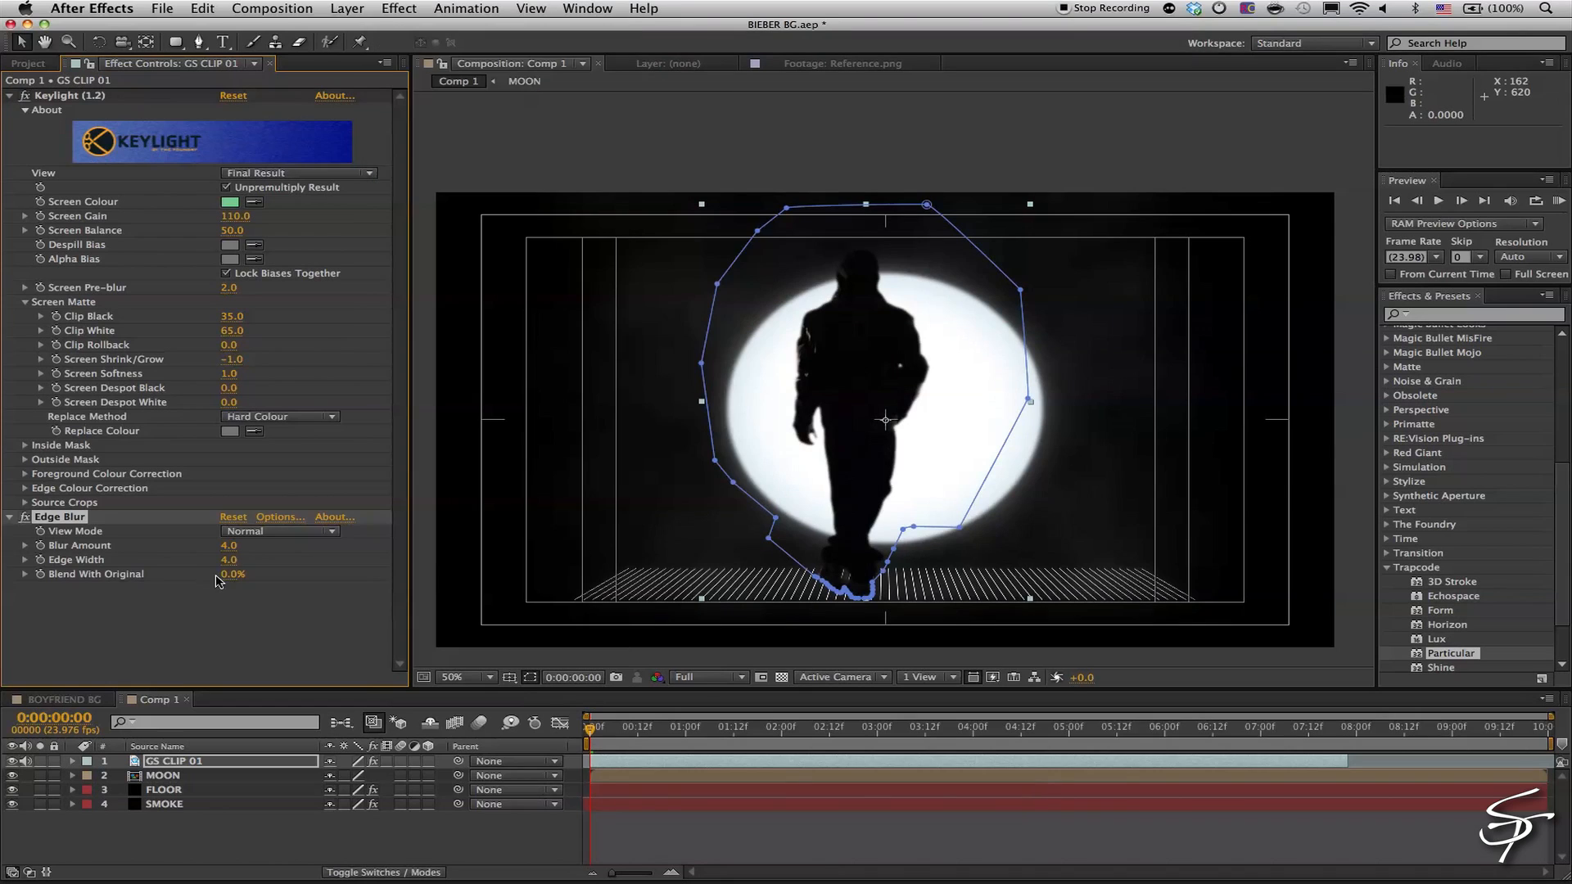
click(229, 546)
key(Return)
click(229, 558)
text(2)
Make GS CLIP 01 a 3D layer and push it back in depth to a Z position of about 110
click(181, 764)
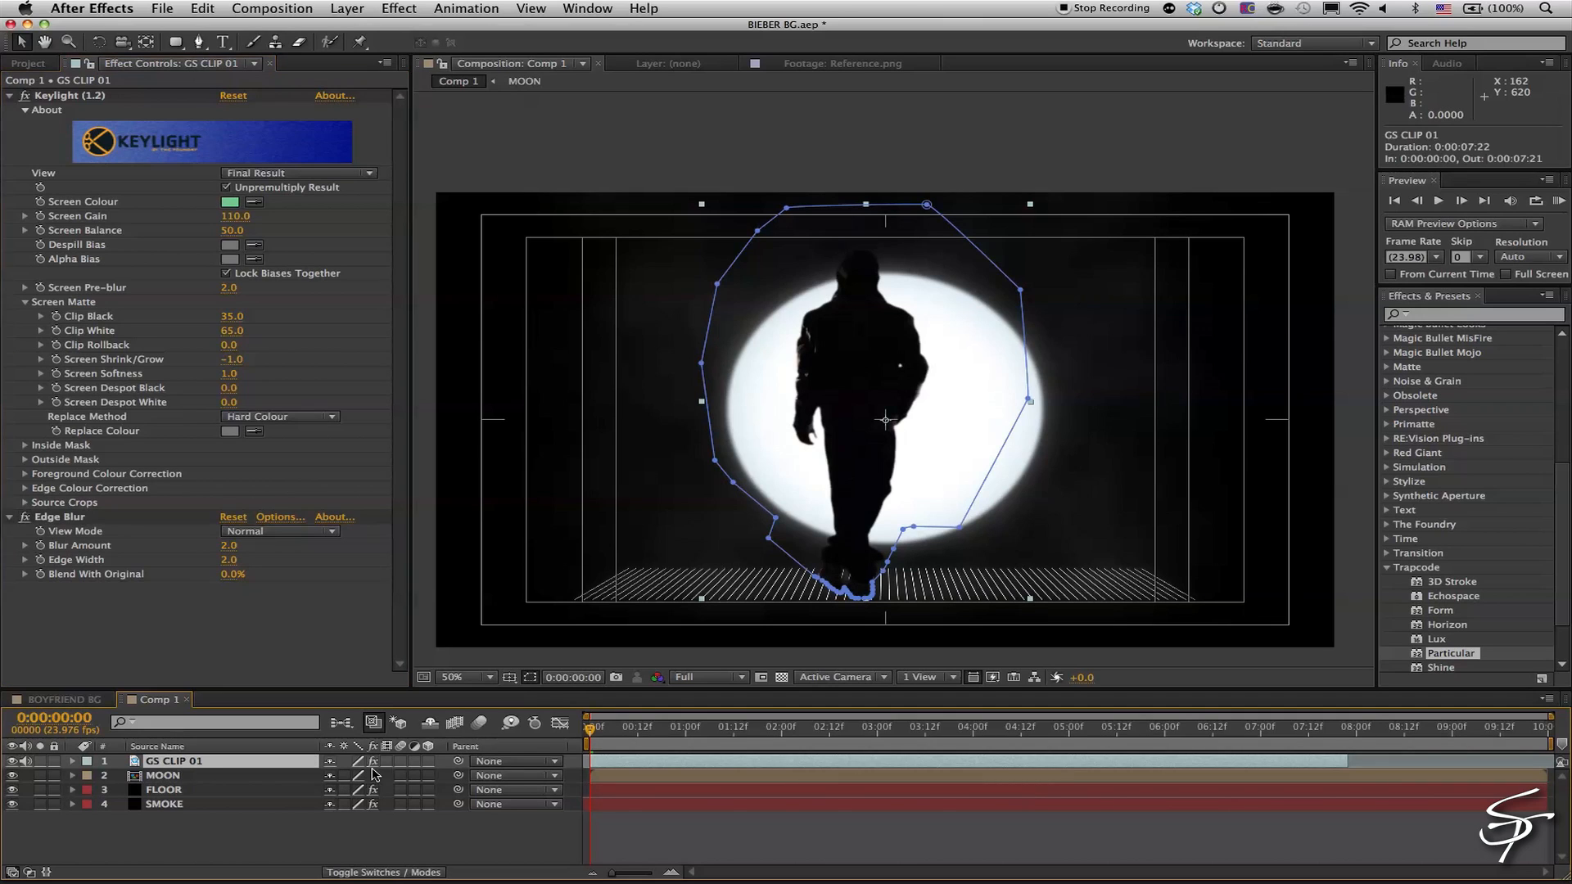
click(426, 761)
click(464, 677)
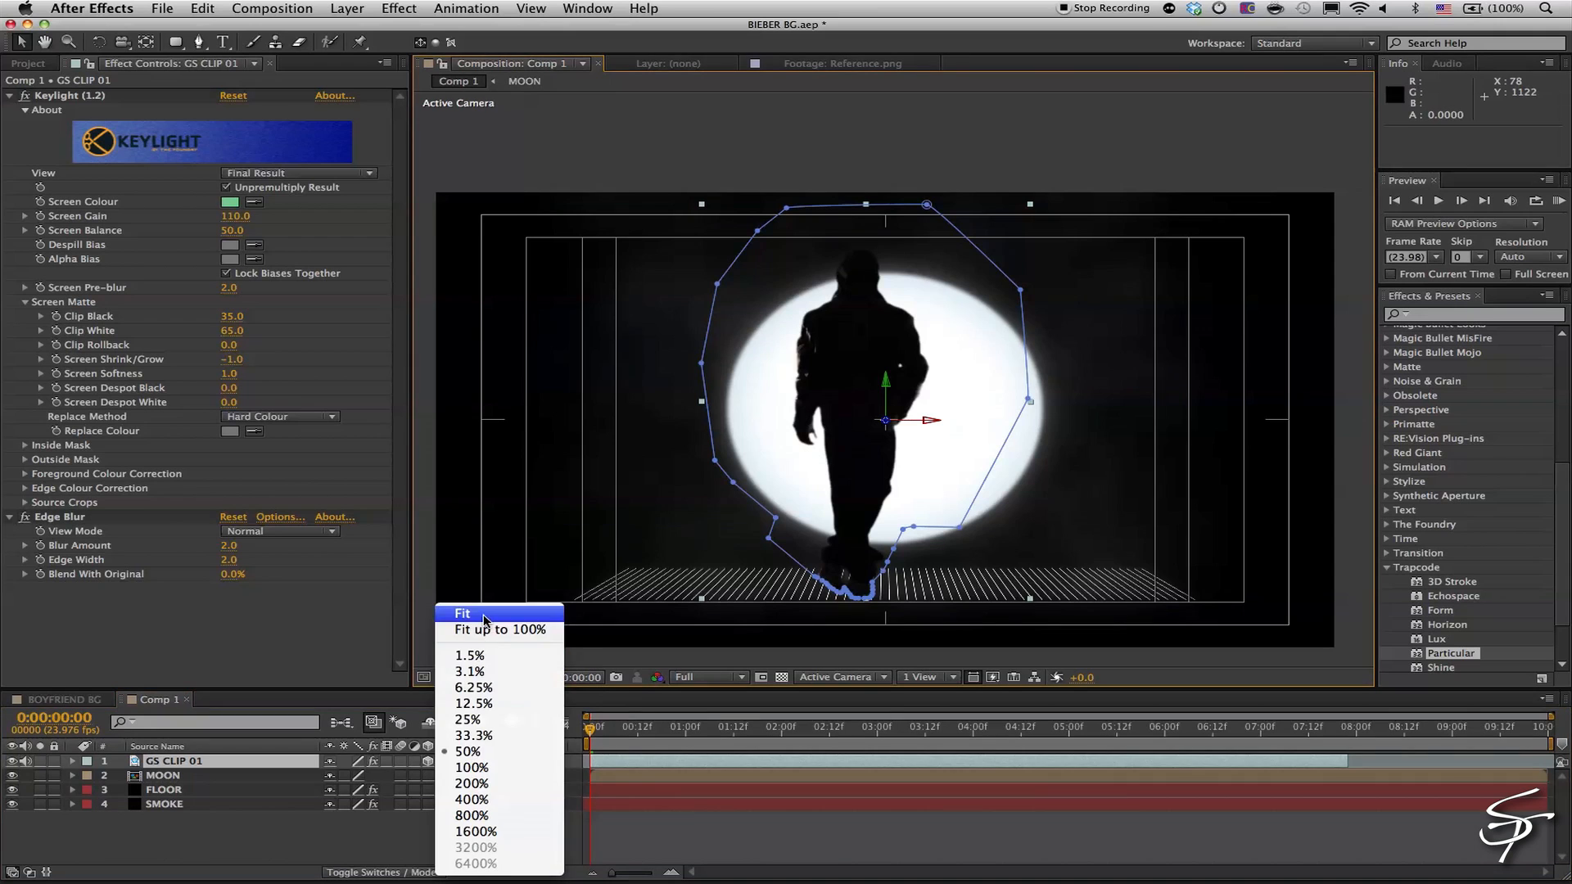
click(471, 530)
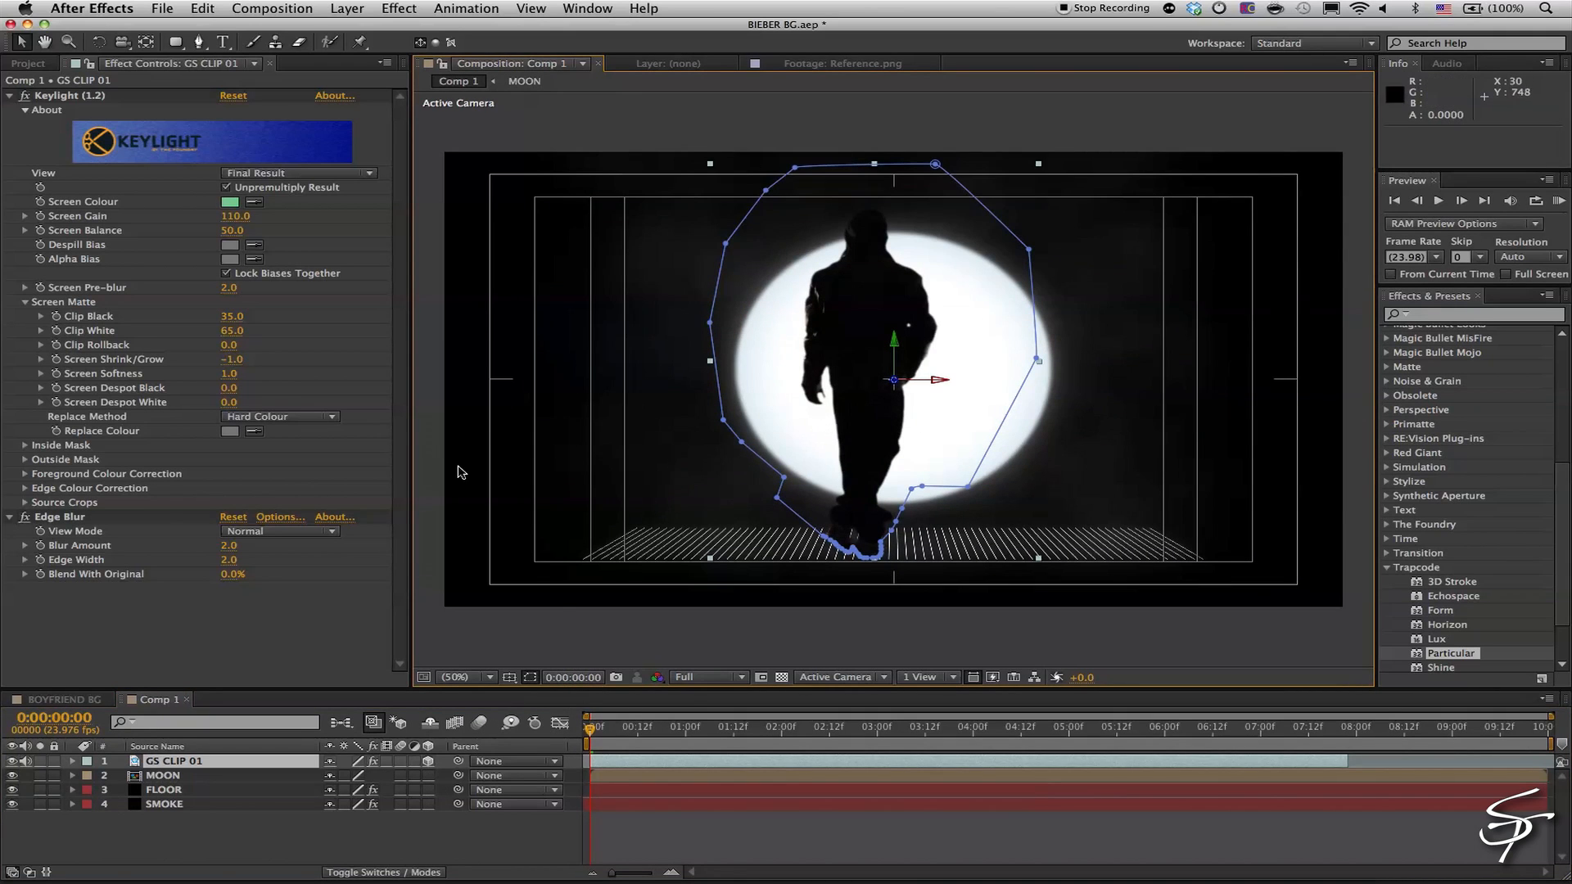
drag(411, 472, 318, 472)
drag(901, 385, 819, 406)
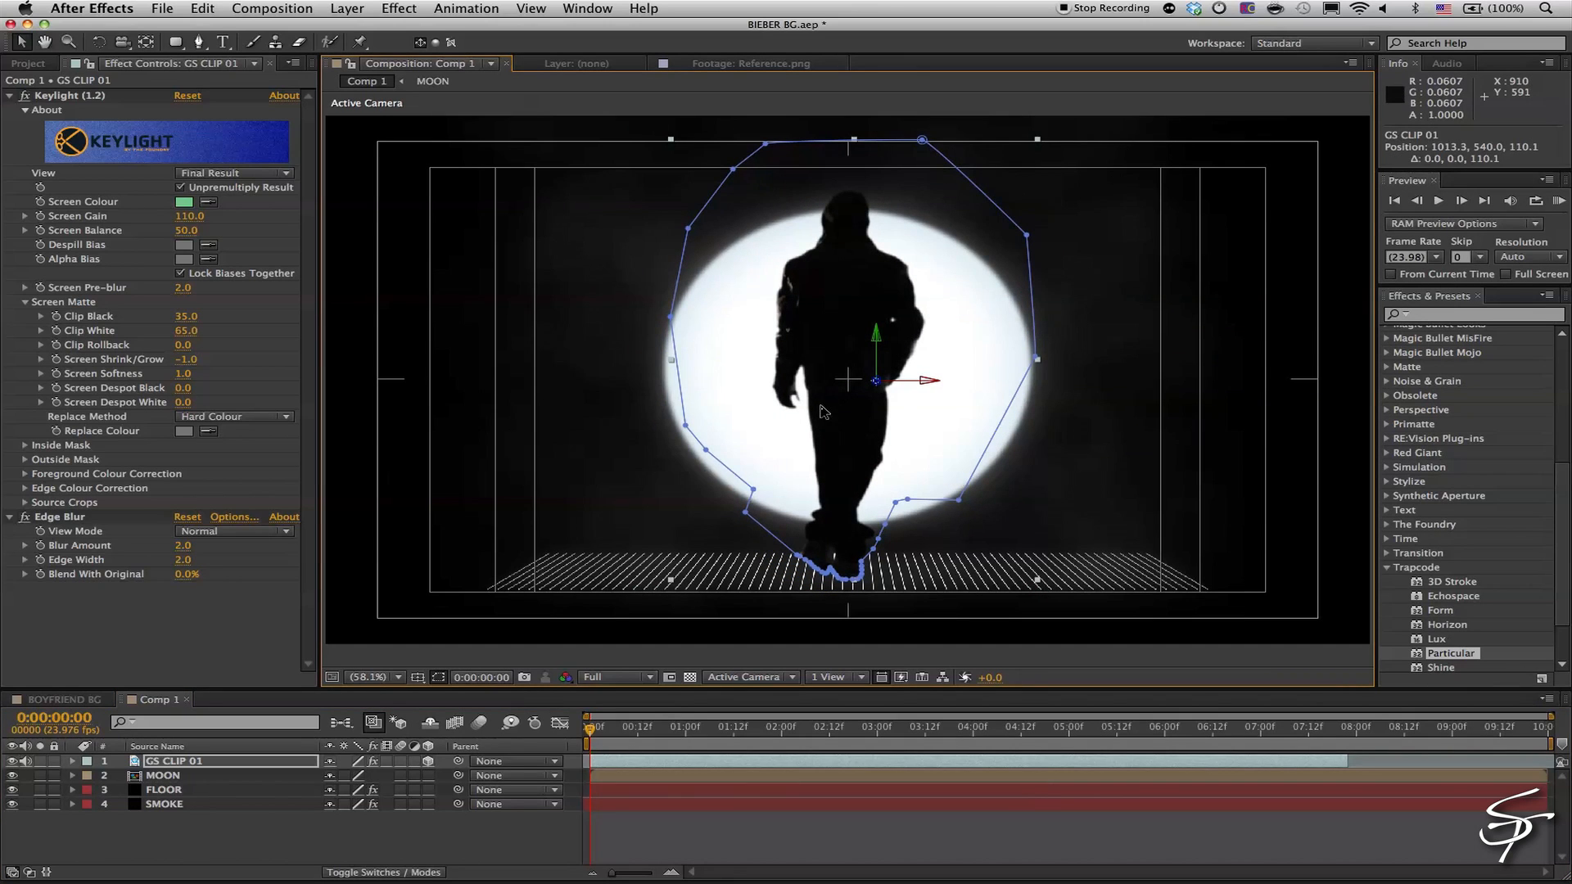
Collapse the Keylight and Edge Blur settings, find the Light Wrap effect and apply it to GS CLIP 01
click(10, 96)
click(9, 109)
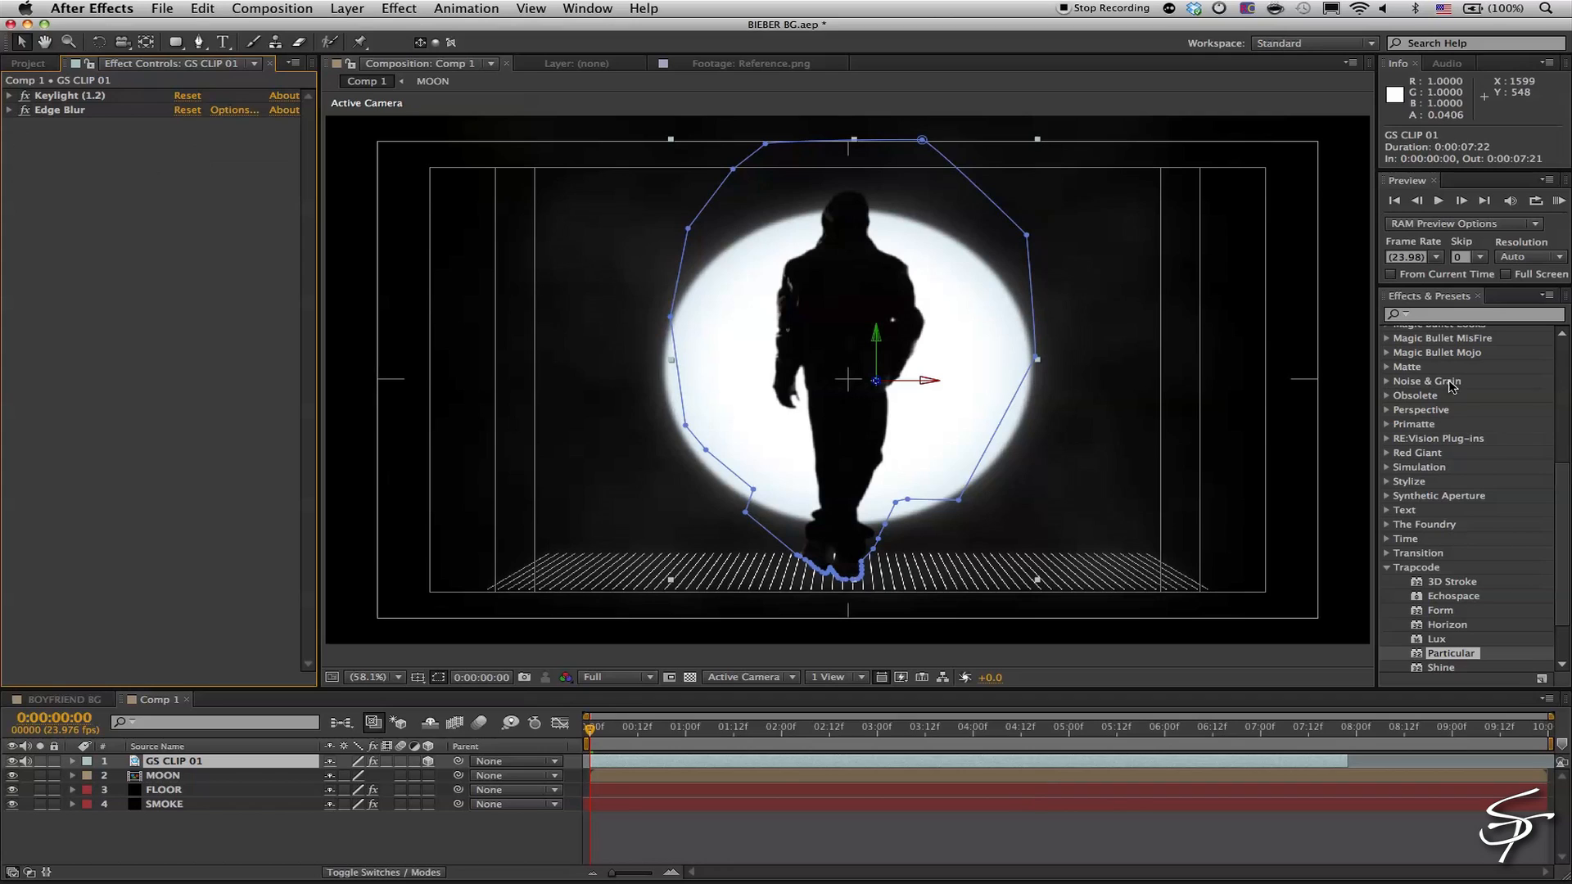
click(1499, 316)
text(light wr)
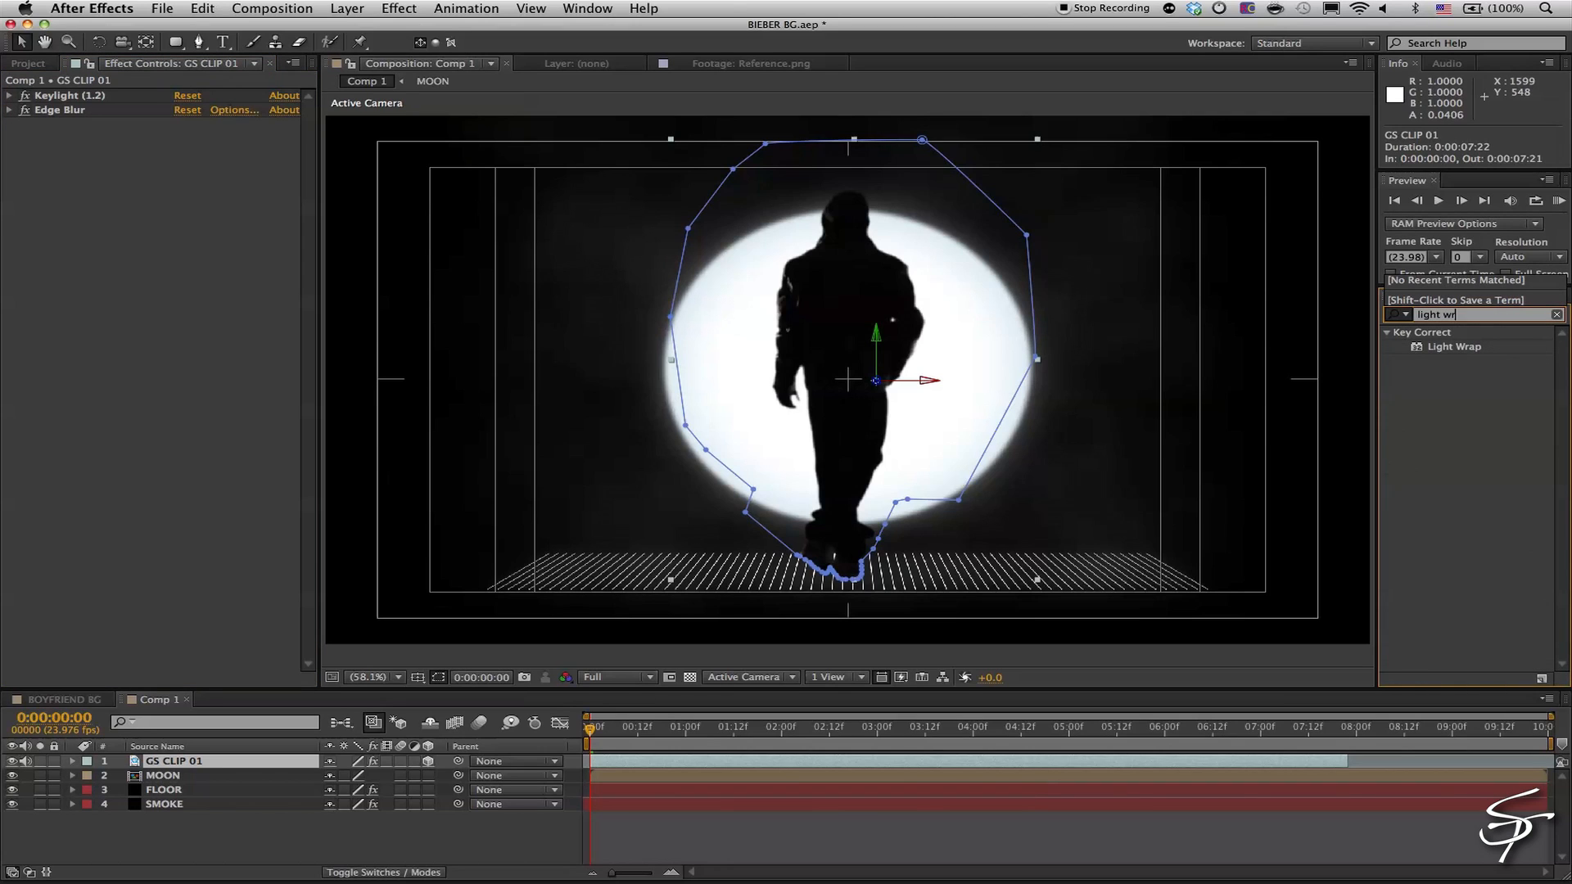
drag(1438, 349, 222, 760)
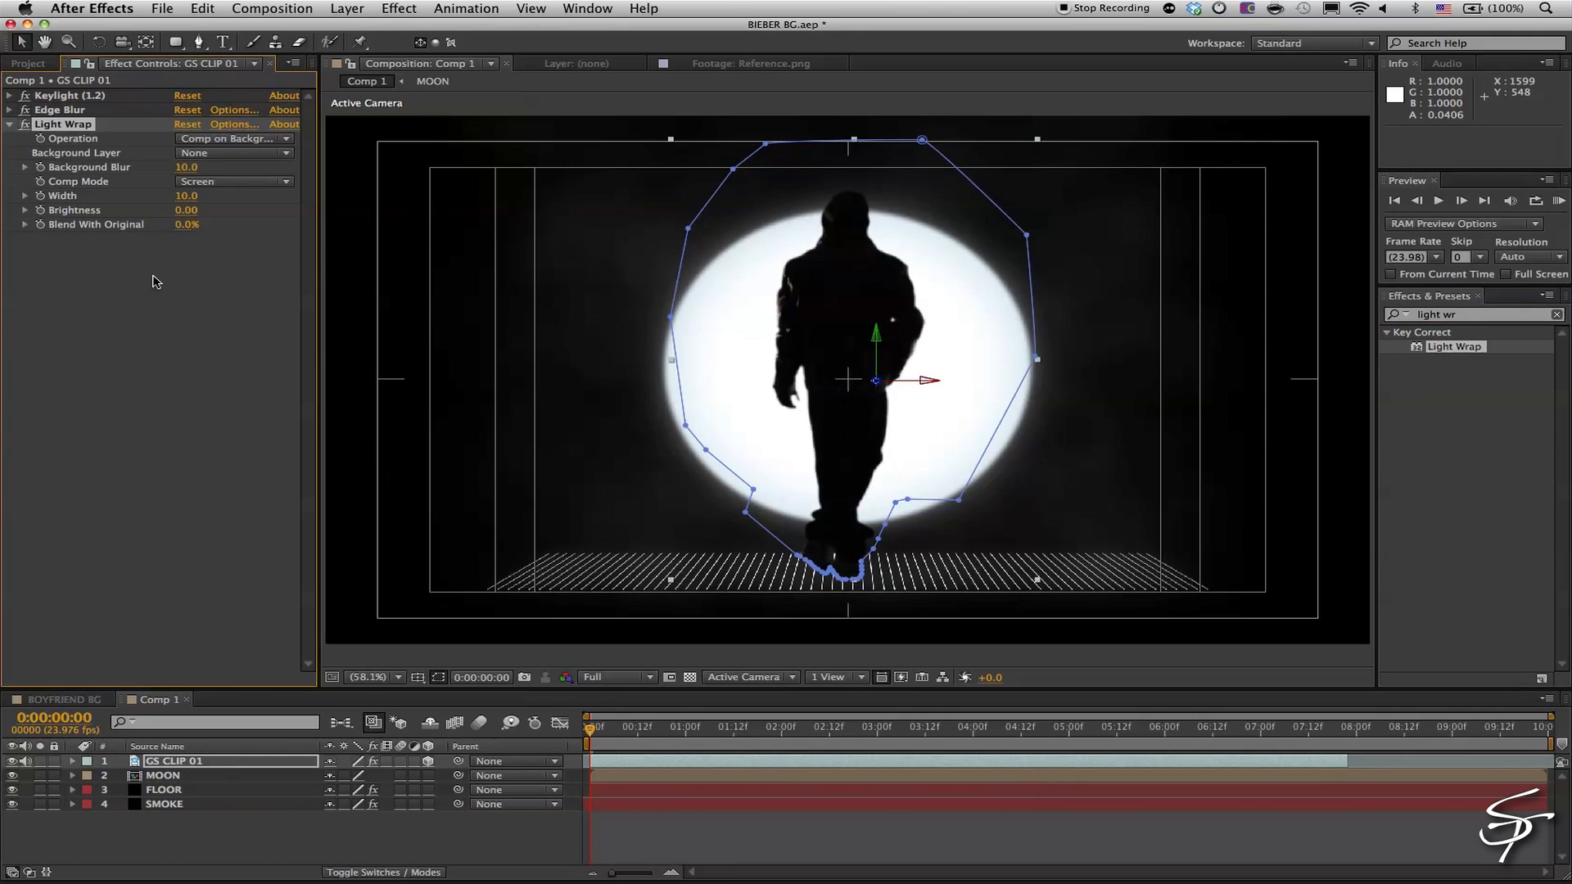
Set Light Wrap's Background Layer to MOON and its Comp Mode to Add
click(209, 154)
click(214, 211)
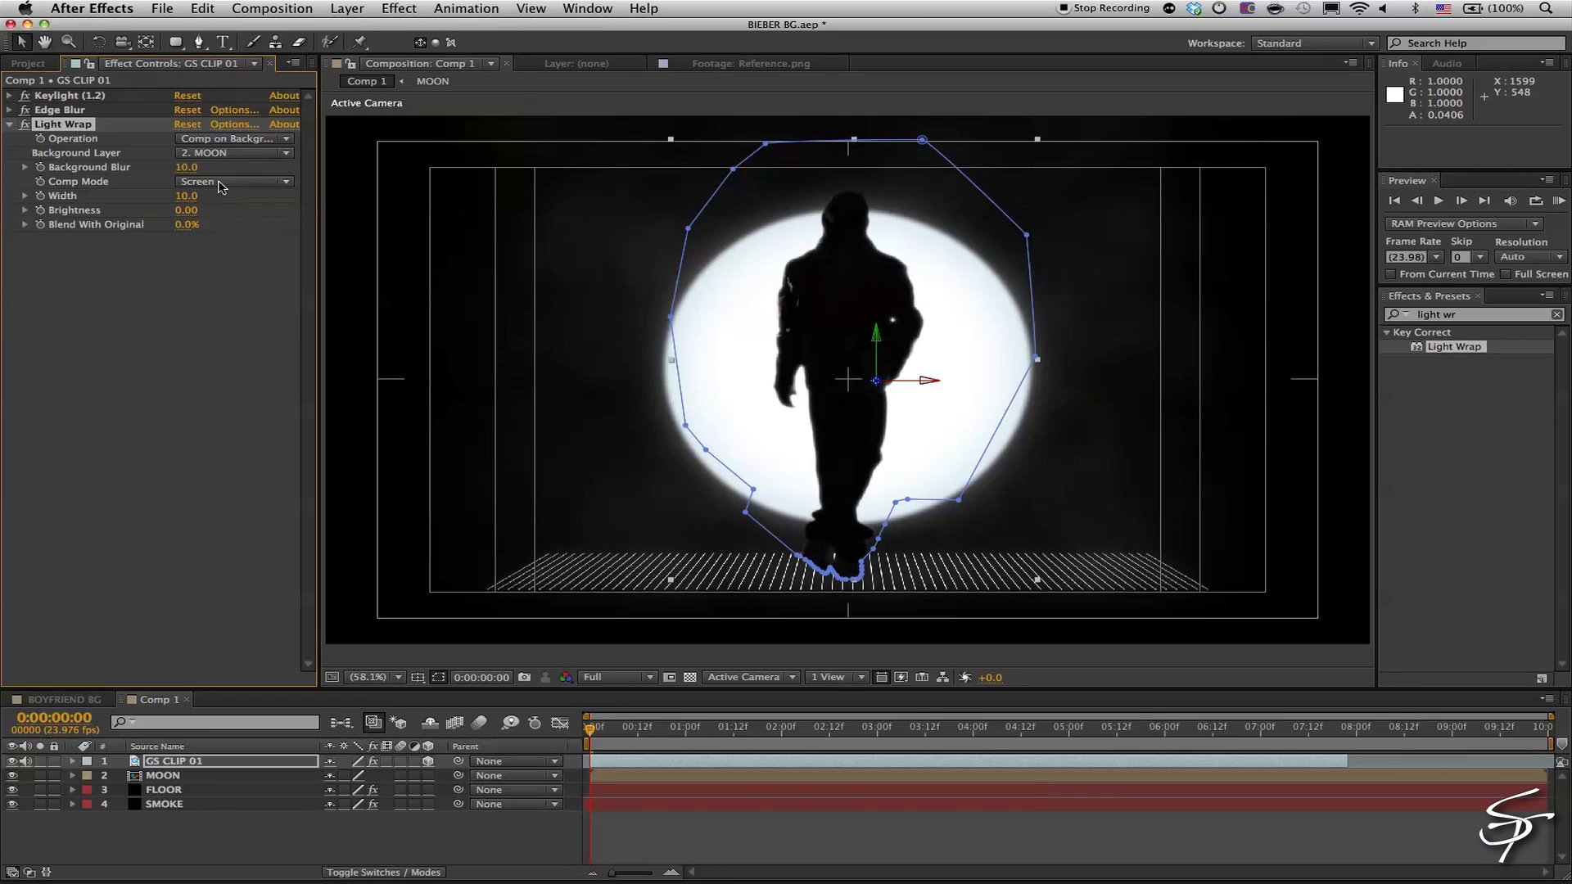
click(221, 187)
click(211, 266)
Adjust Light Wrap to Width 26.9, Brightness 0.13 and Blend With Original 30.6%, with the layer deselected to check the look
click(25, 196)
click(26, 234)
click(25, 270)
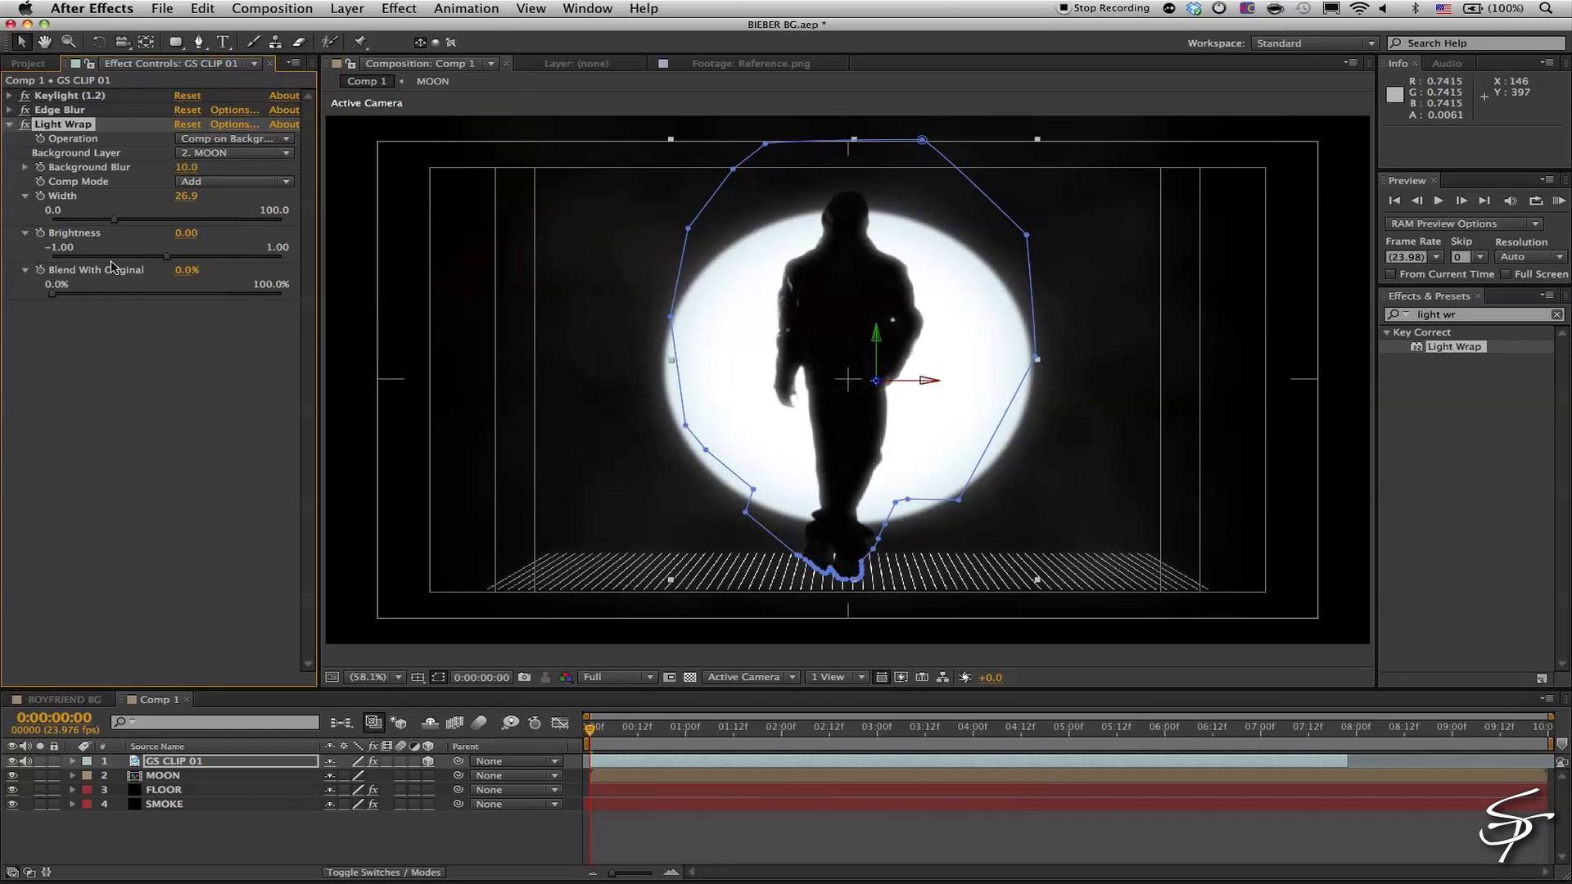
click(123, 292)
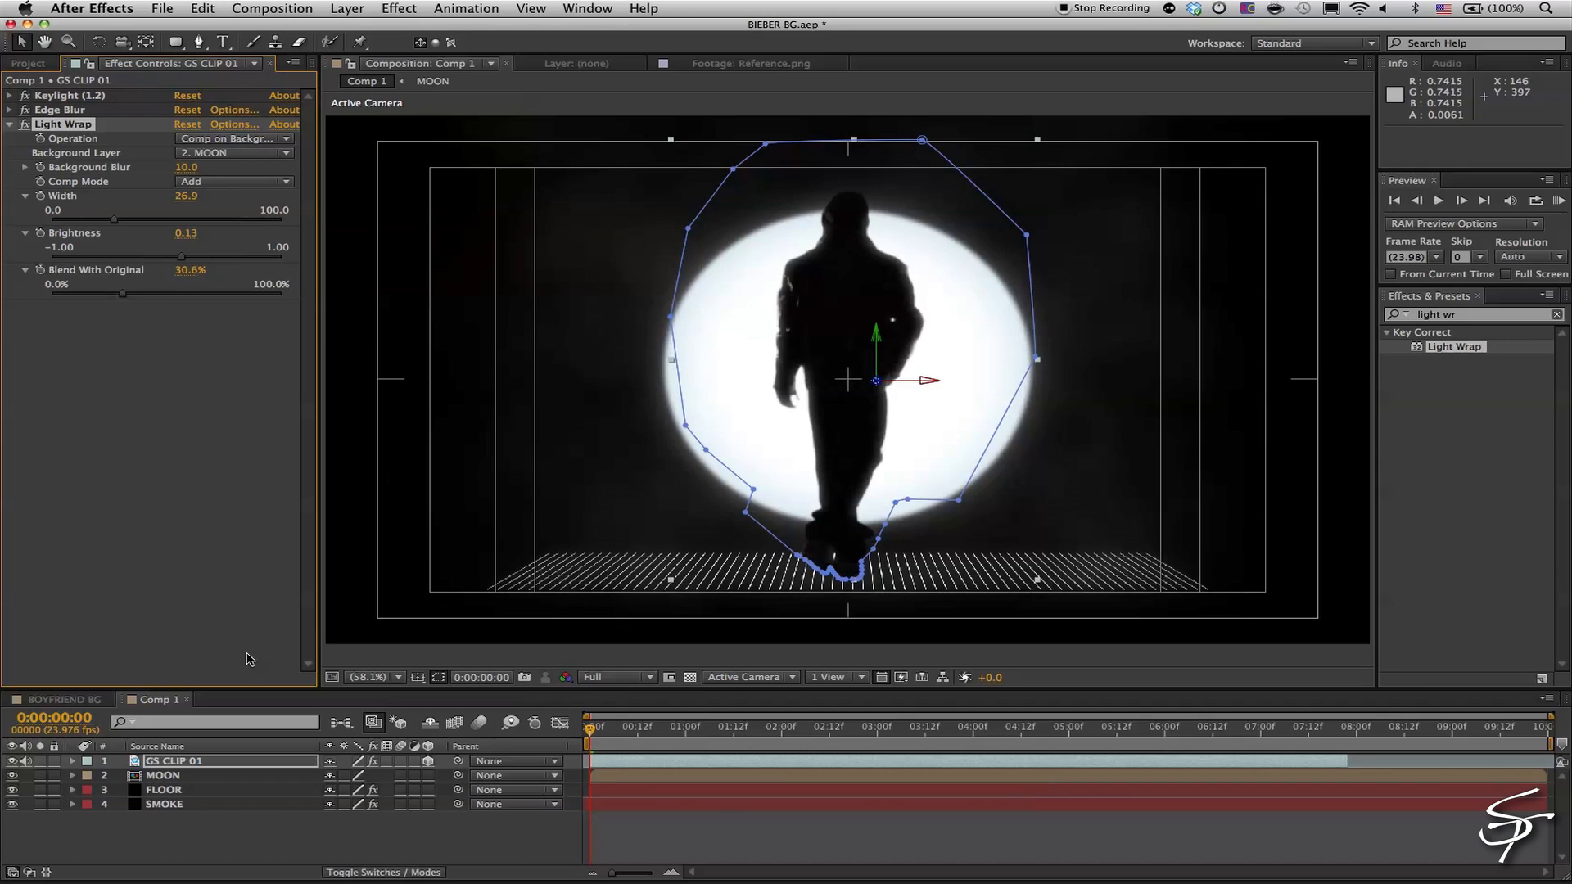
click(350, 834)
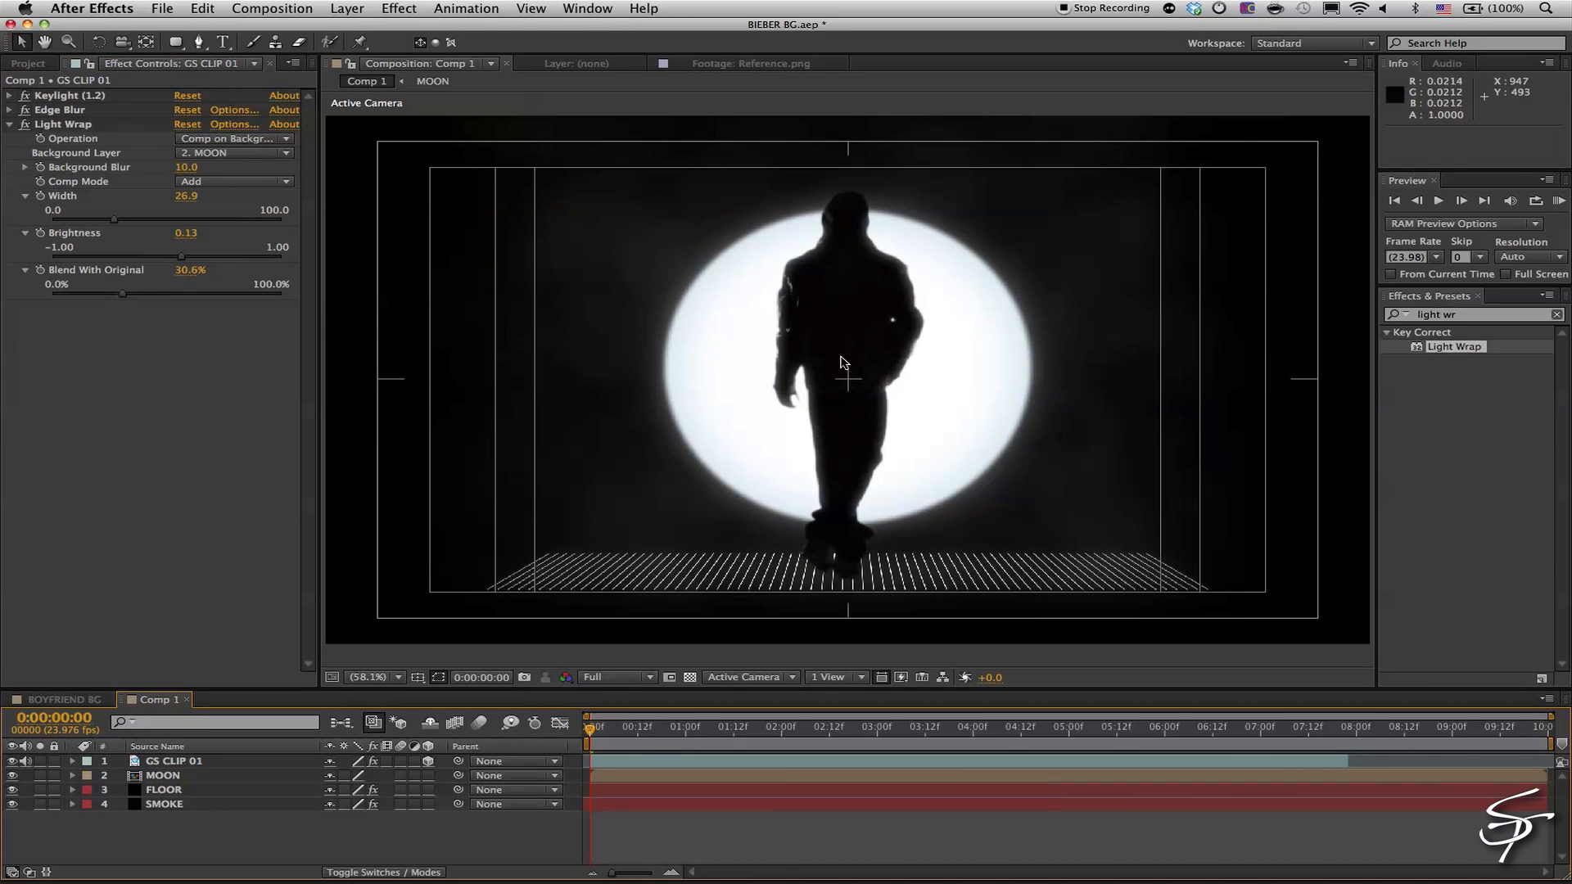
Apply VC Reflect to GS CLIP 01 and place its Floor Position at the figure's feet, about 888.8, 936.1
click(1556, 315)
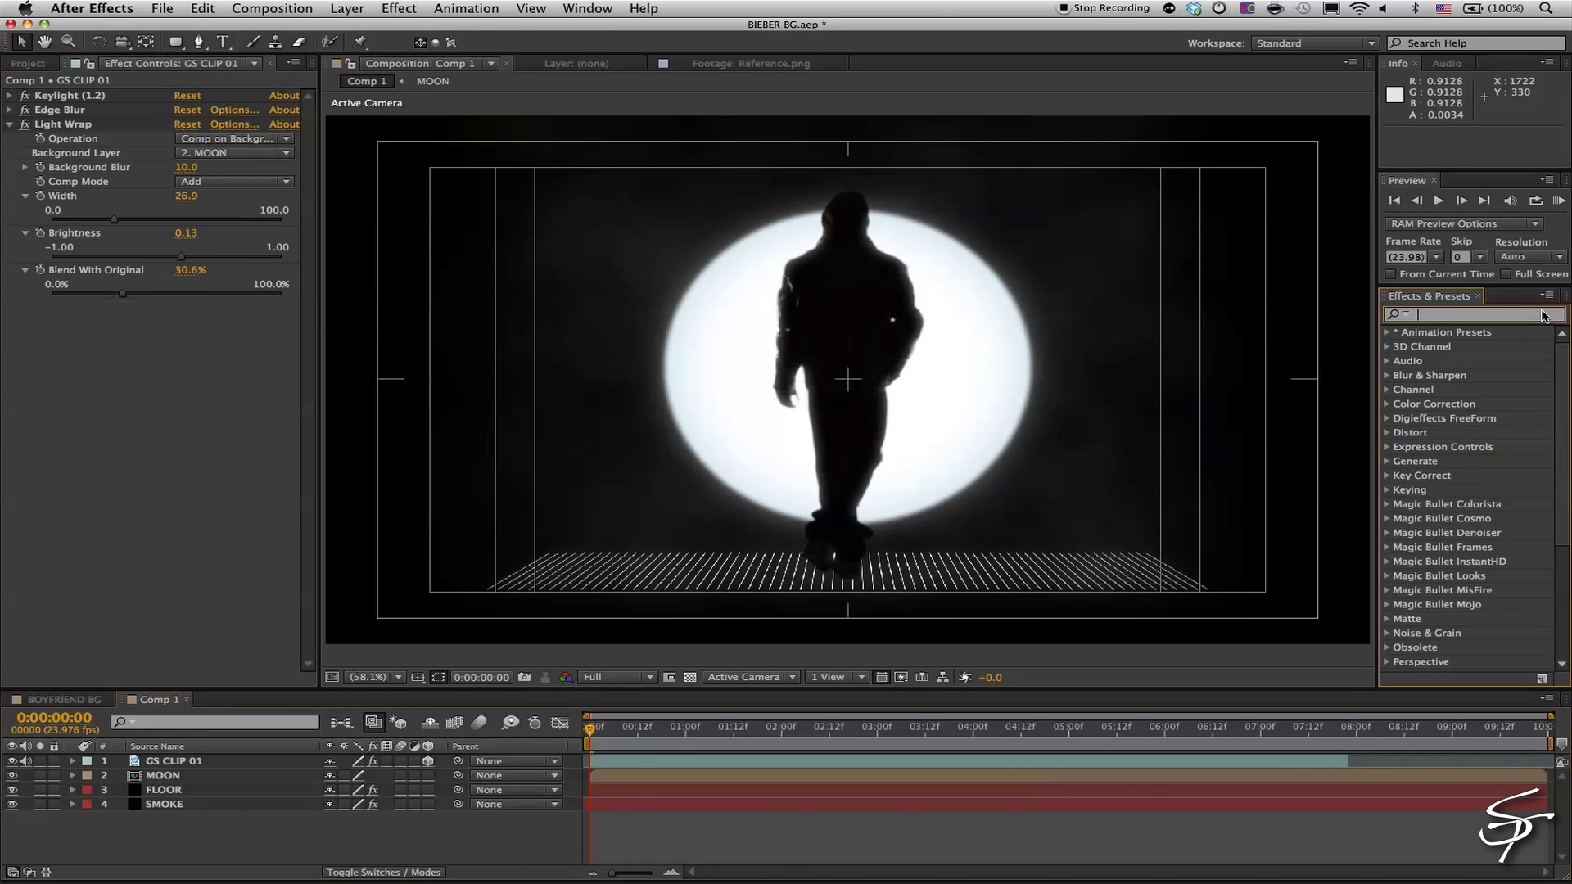
text(vc)
drag(1443, 363, 246, 384)
click(183, 322)
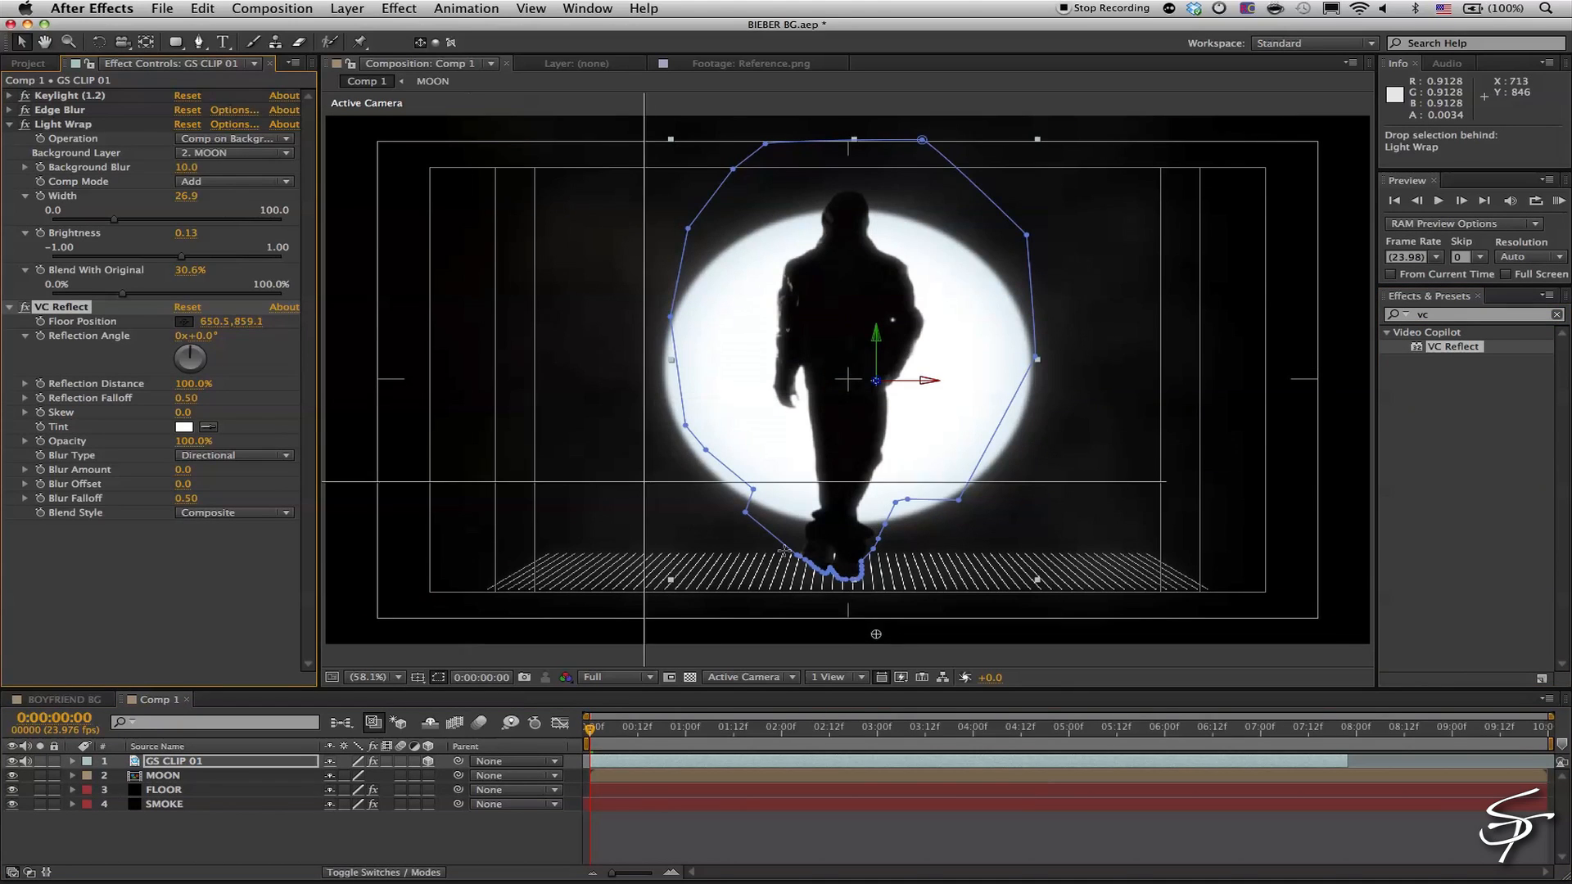
click(876, 634)
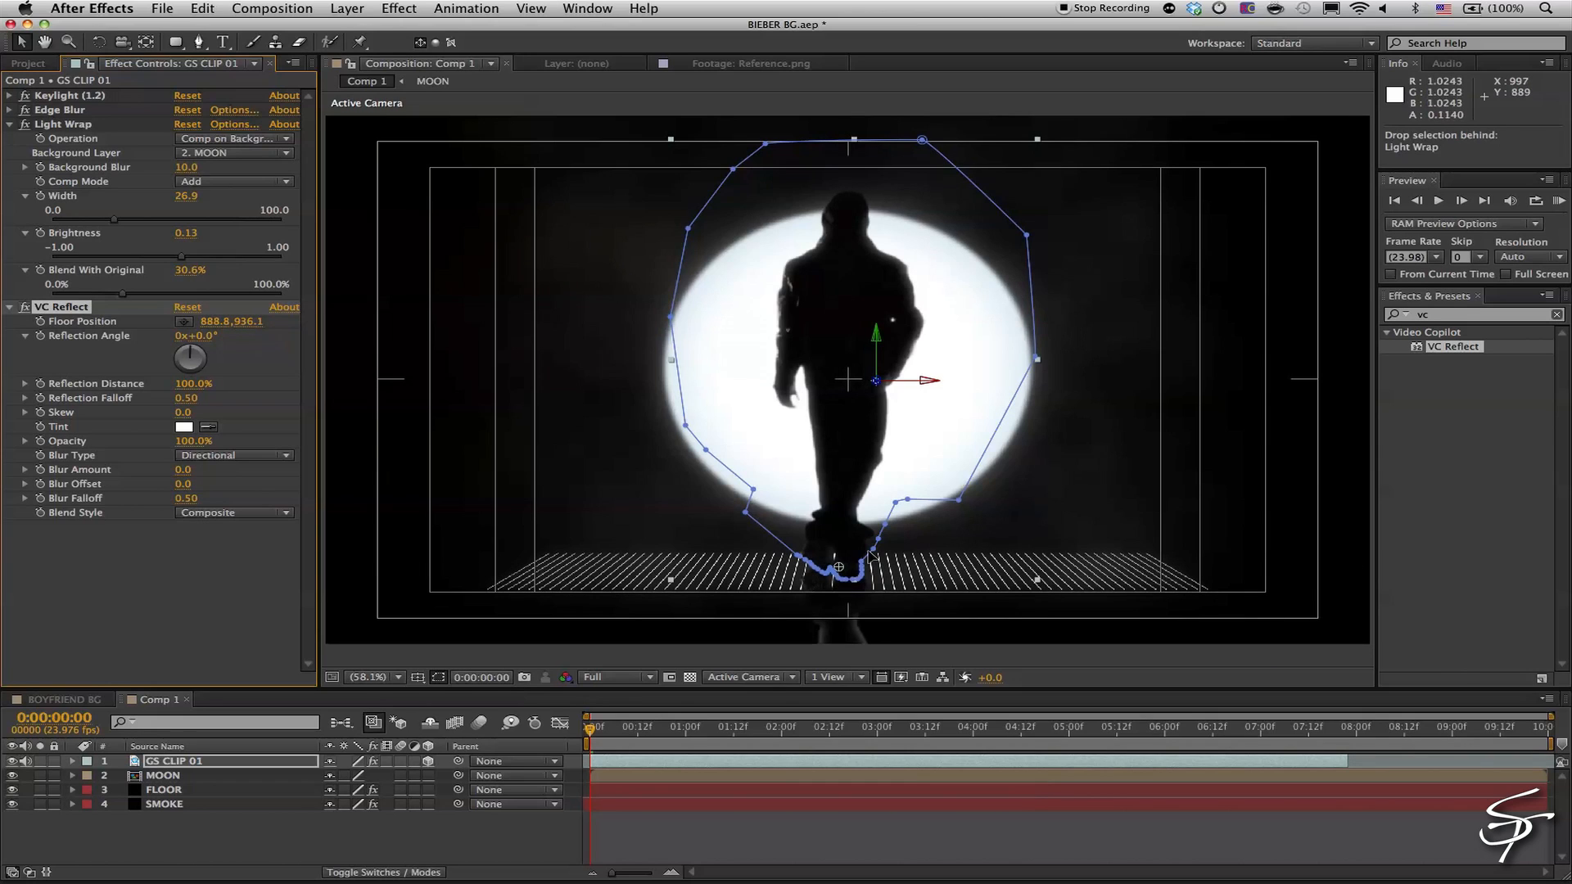
Set VC Reflect's Blend Style to Behind Original and its Tint to dark grey 232323
click(215, 512)
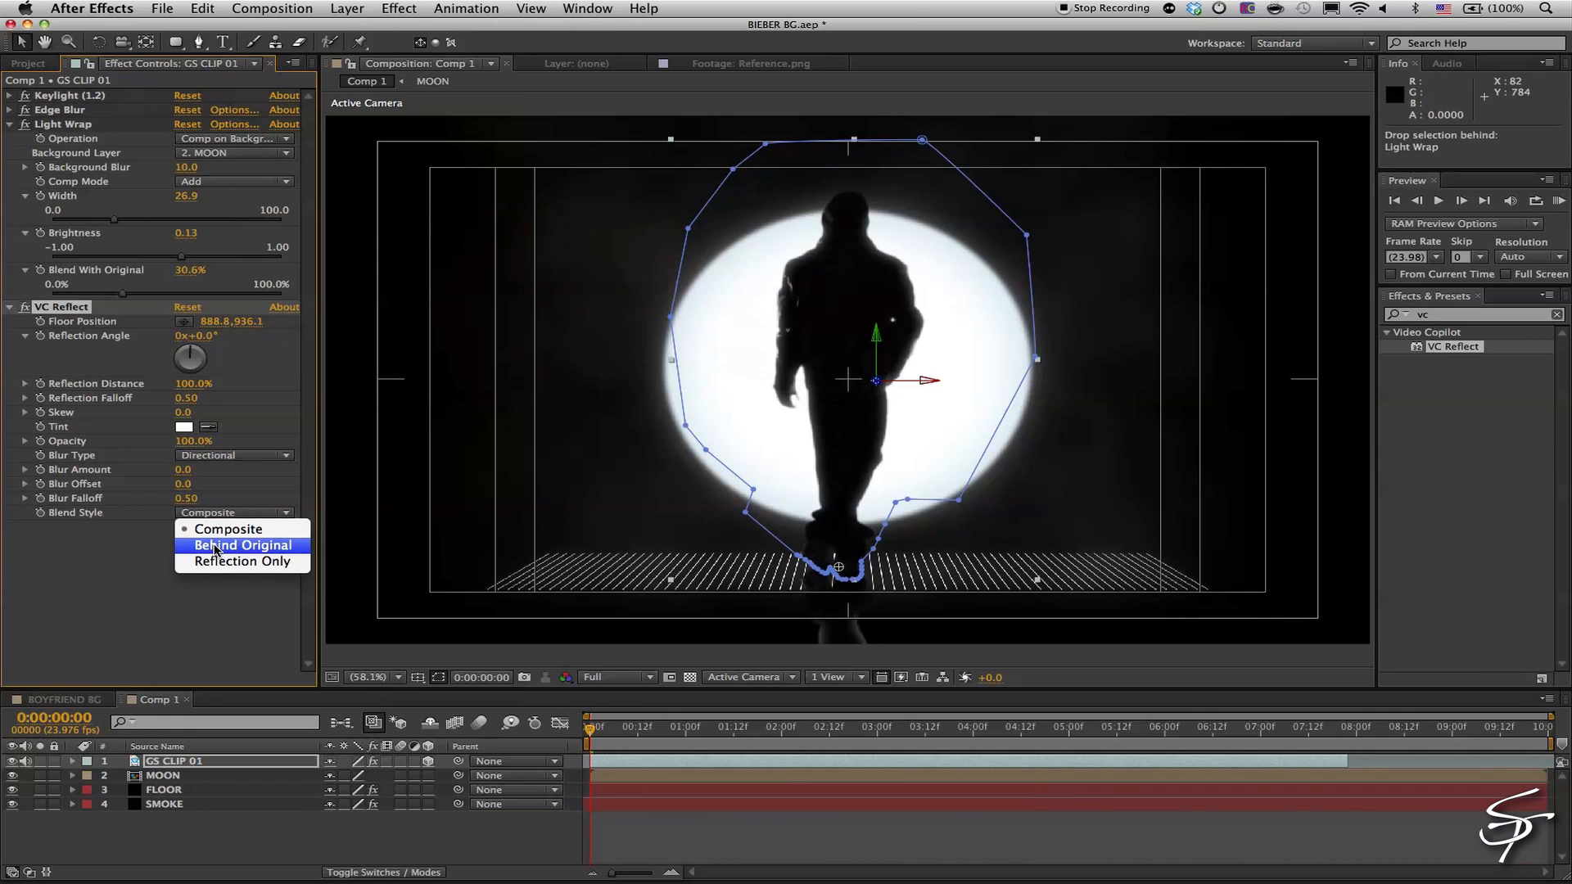
click(218, 547)
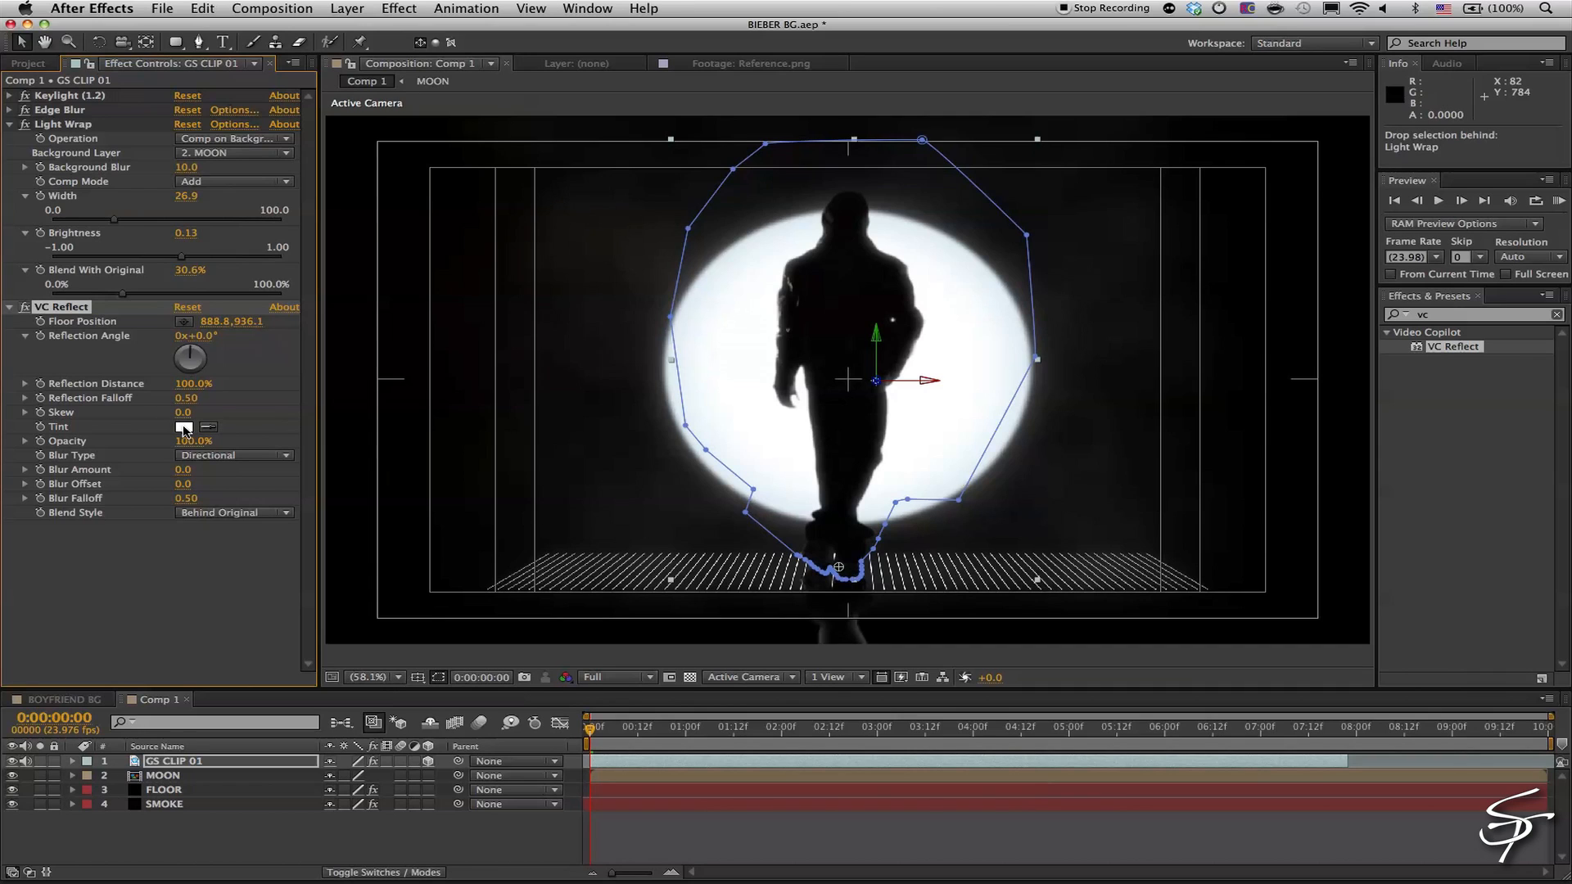
click(183, 427)
drag(98, 218, 17, 316)
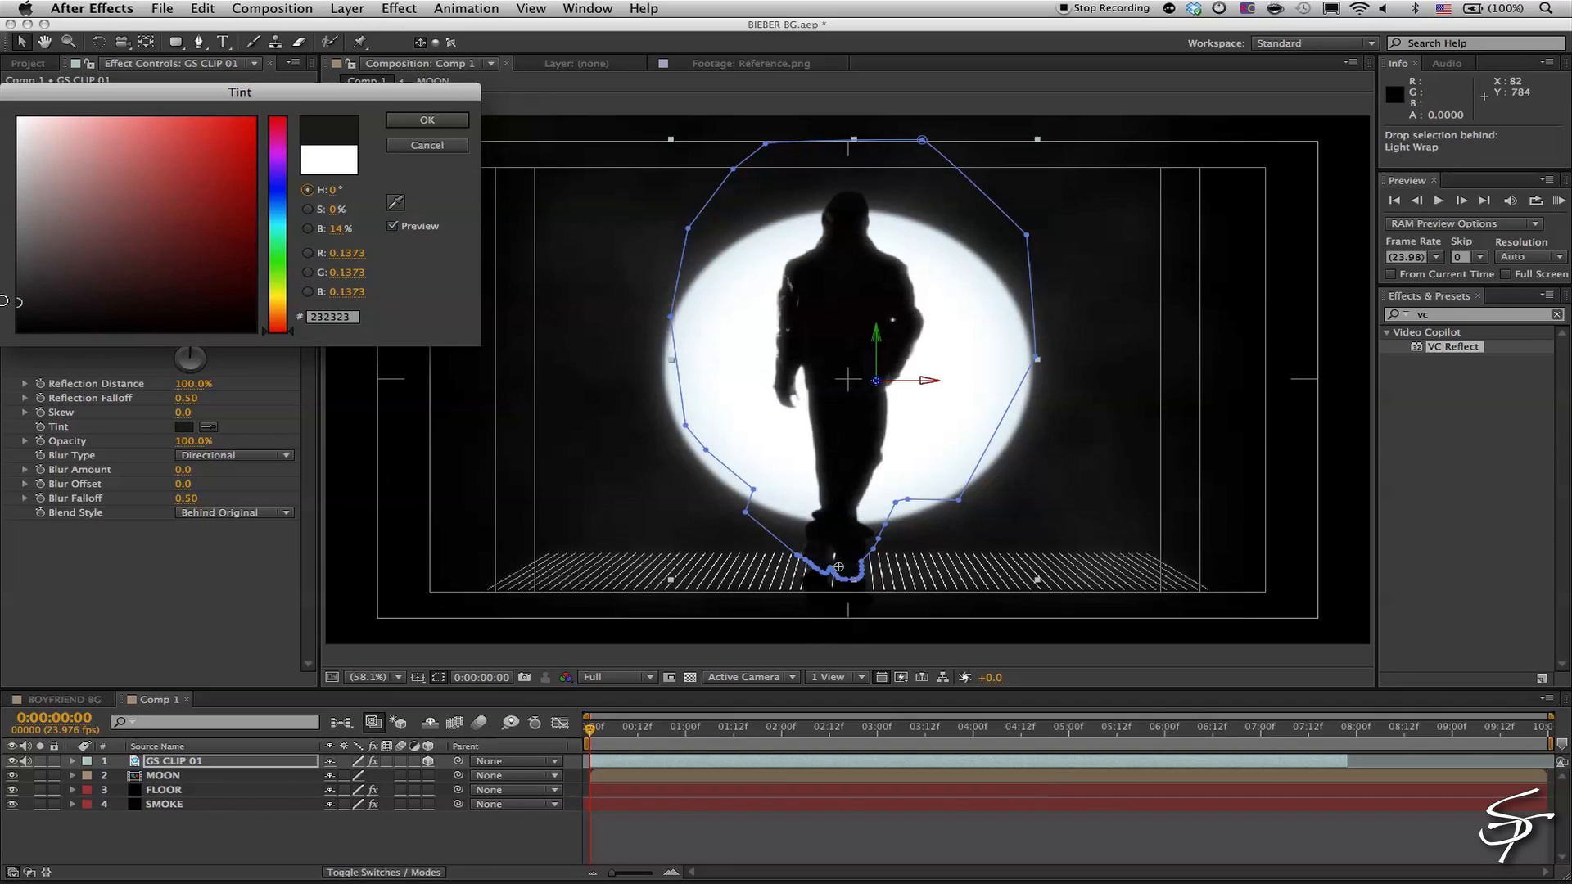
click(414, 121)
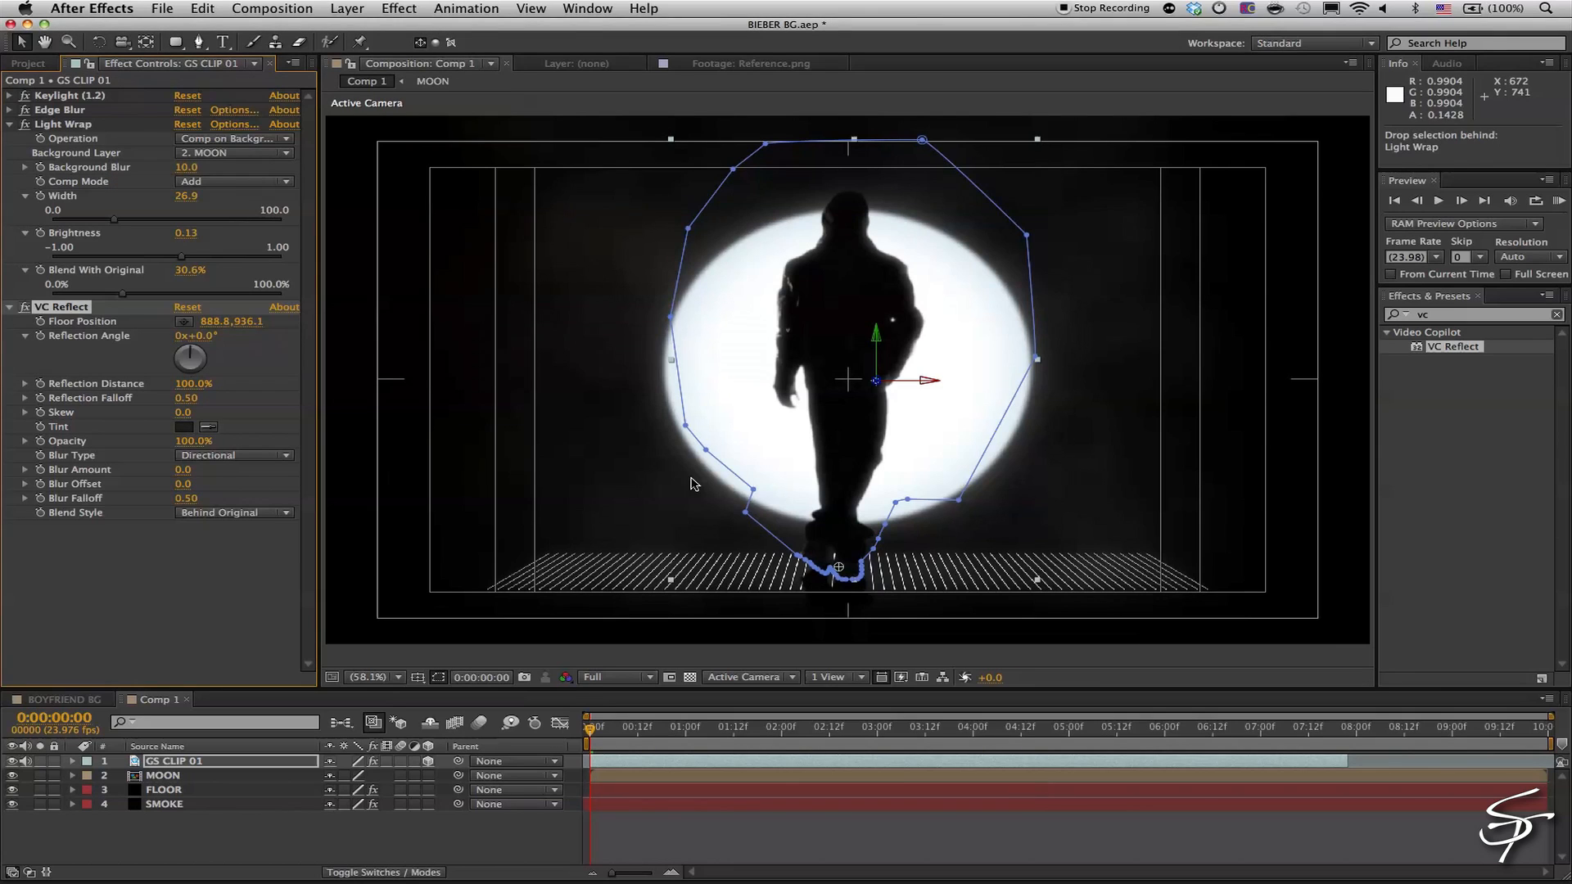
click(663, 825)
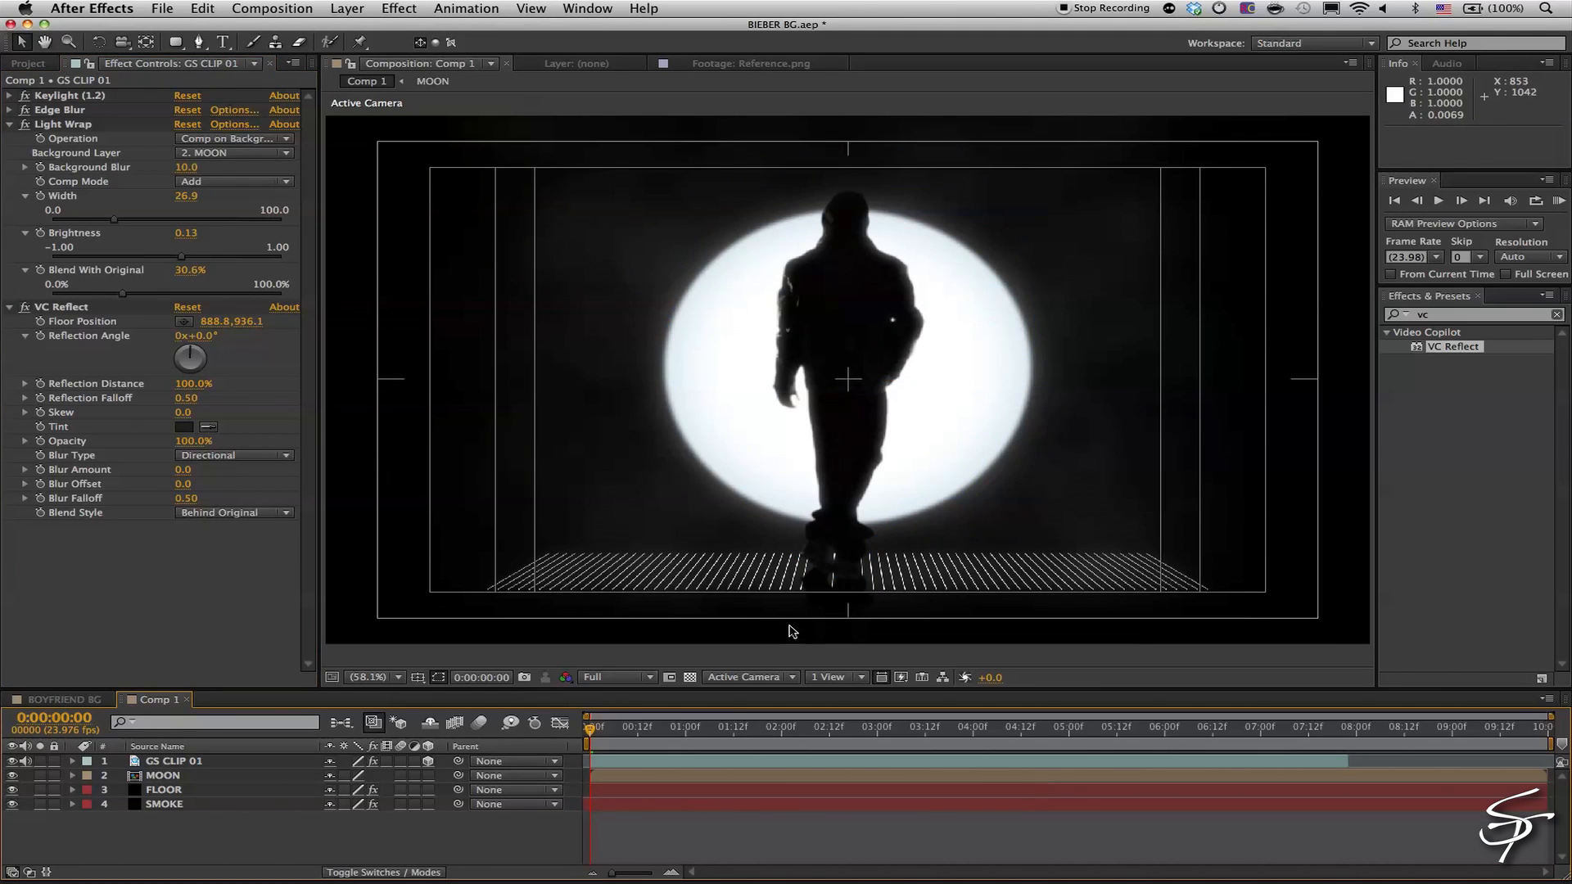
Hide the Title/Action Safe guides while viewing the figure's feet and reflection up close
scroll(774, 594, up, 2)
drag(765, 520, 758, 332)
key(v)
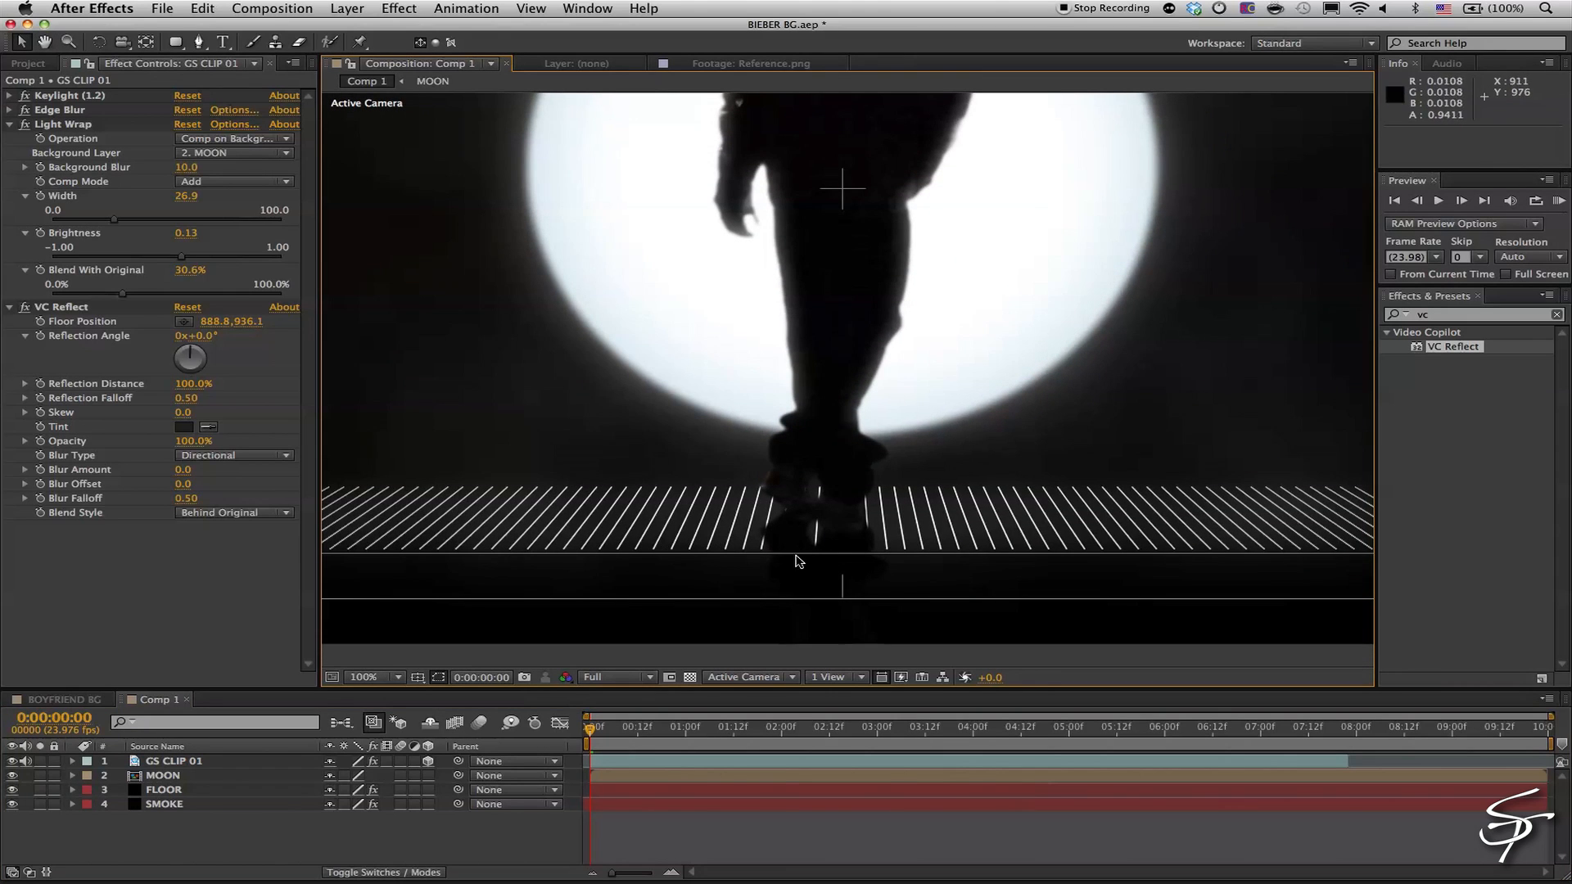
click(417, 677)
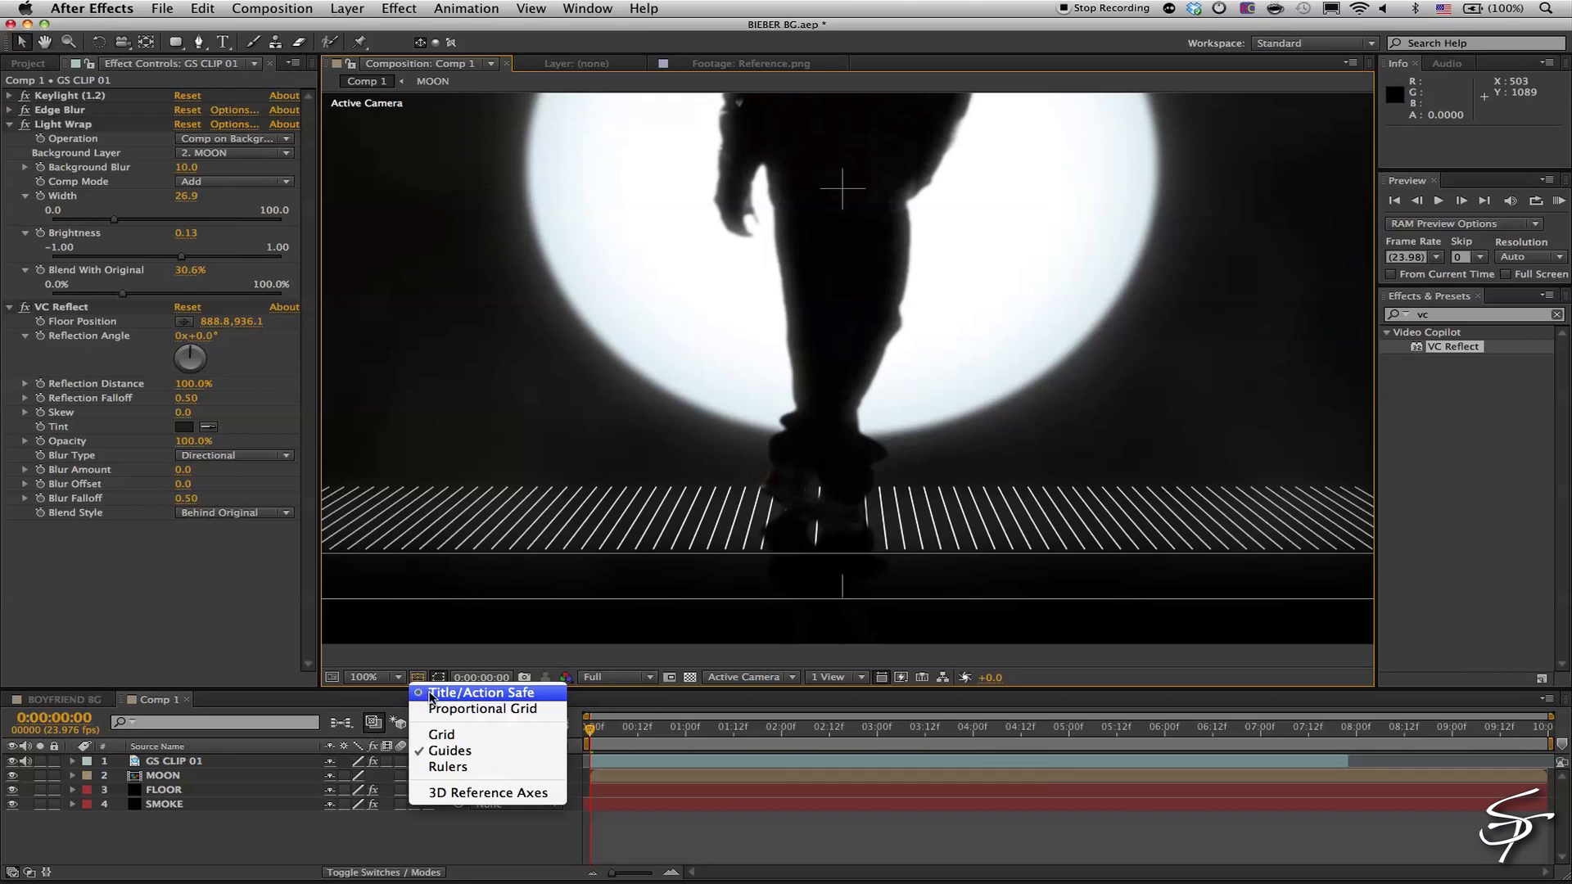
click(431, 694)
Set VC Reflect's Reflection Distance to 9.0% and Blur Amount to 0.7, with the layer deselected and the full frame in view
click(26, 384)
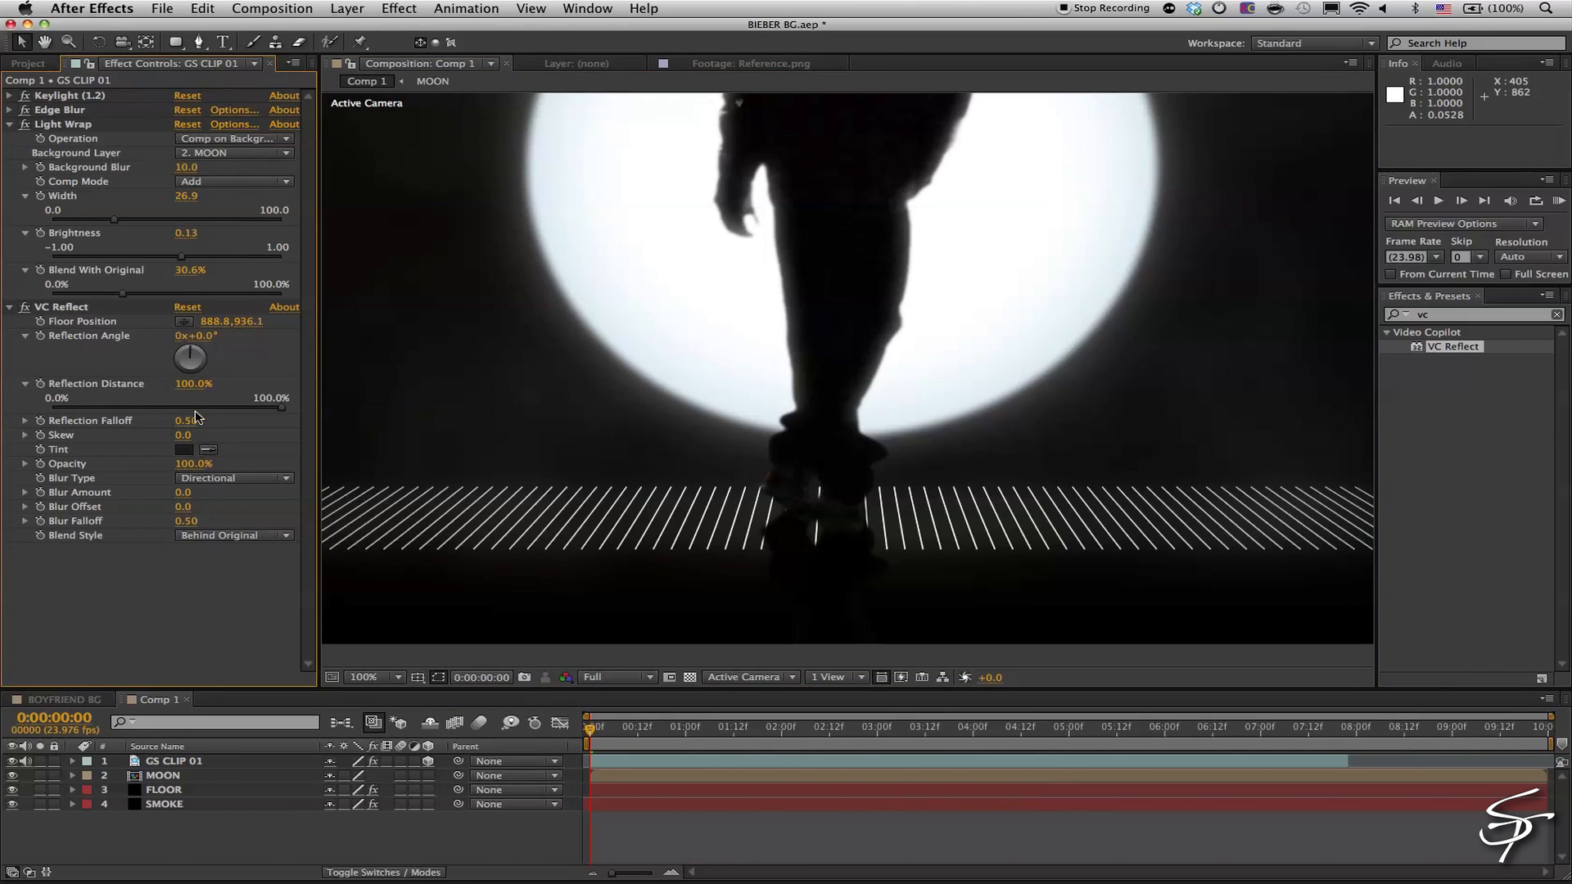
click(224, 407)
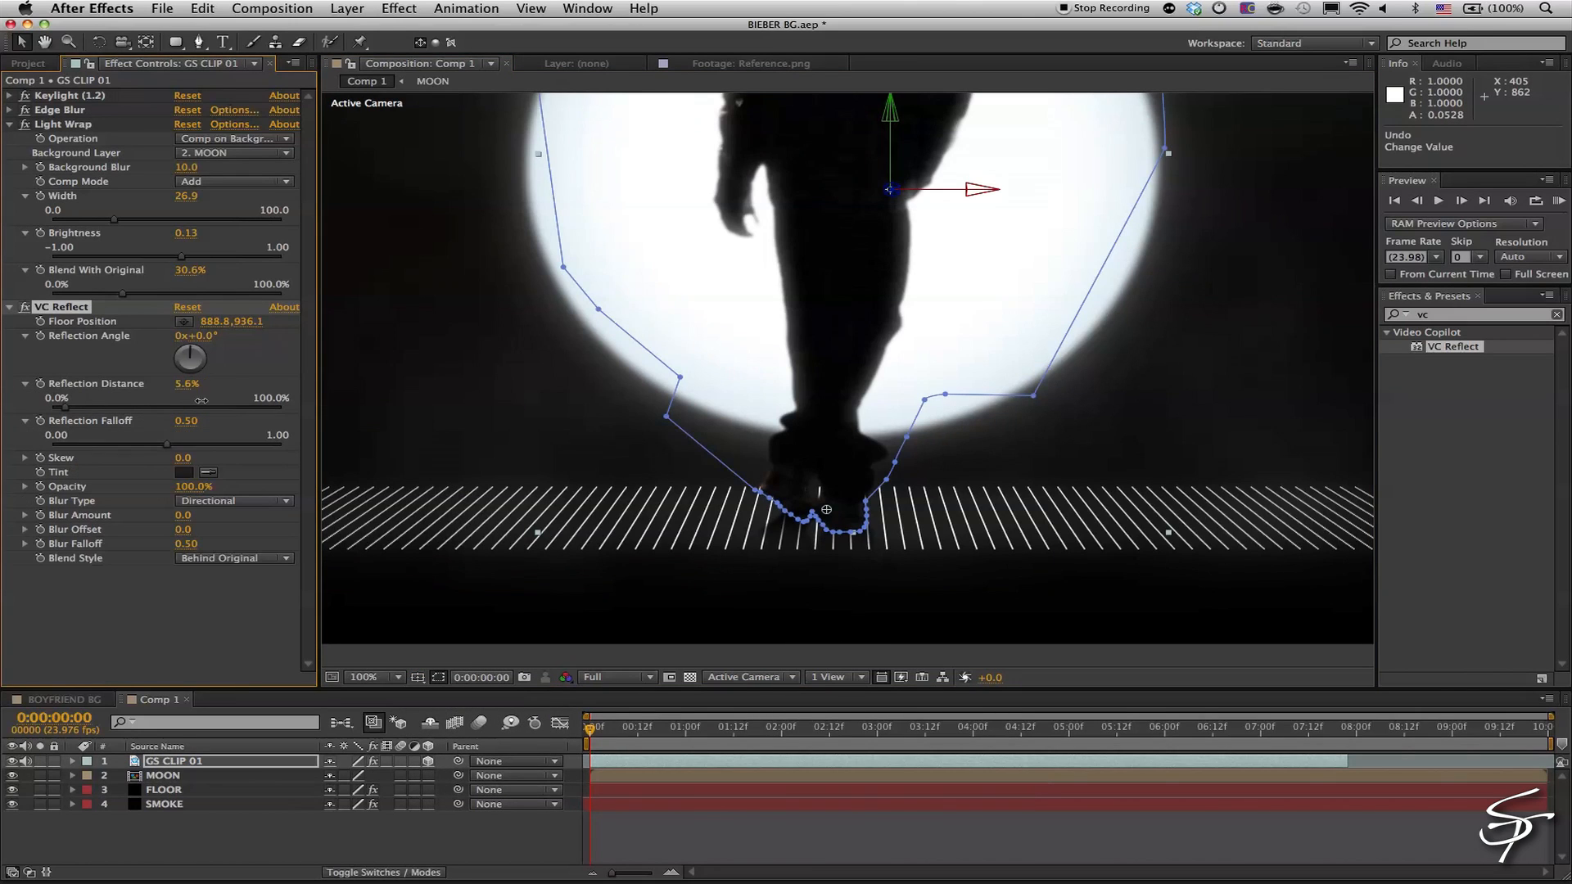
drag(201, 400, 213, 398)
click(26, 515)
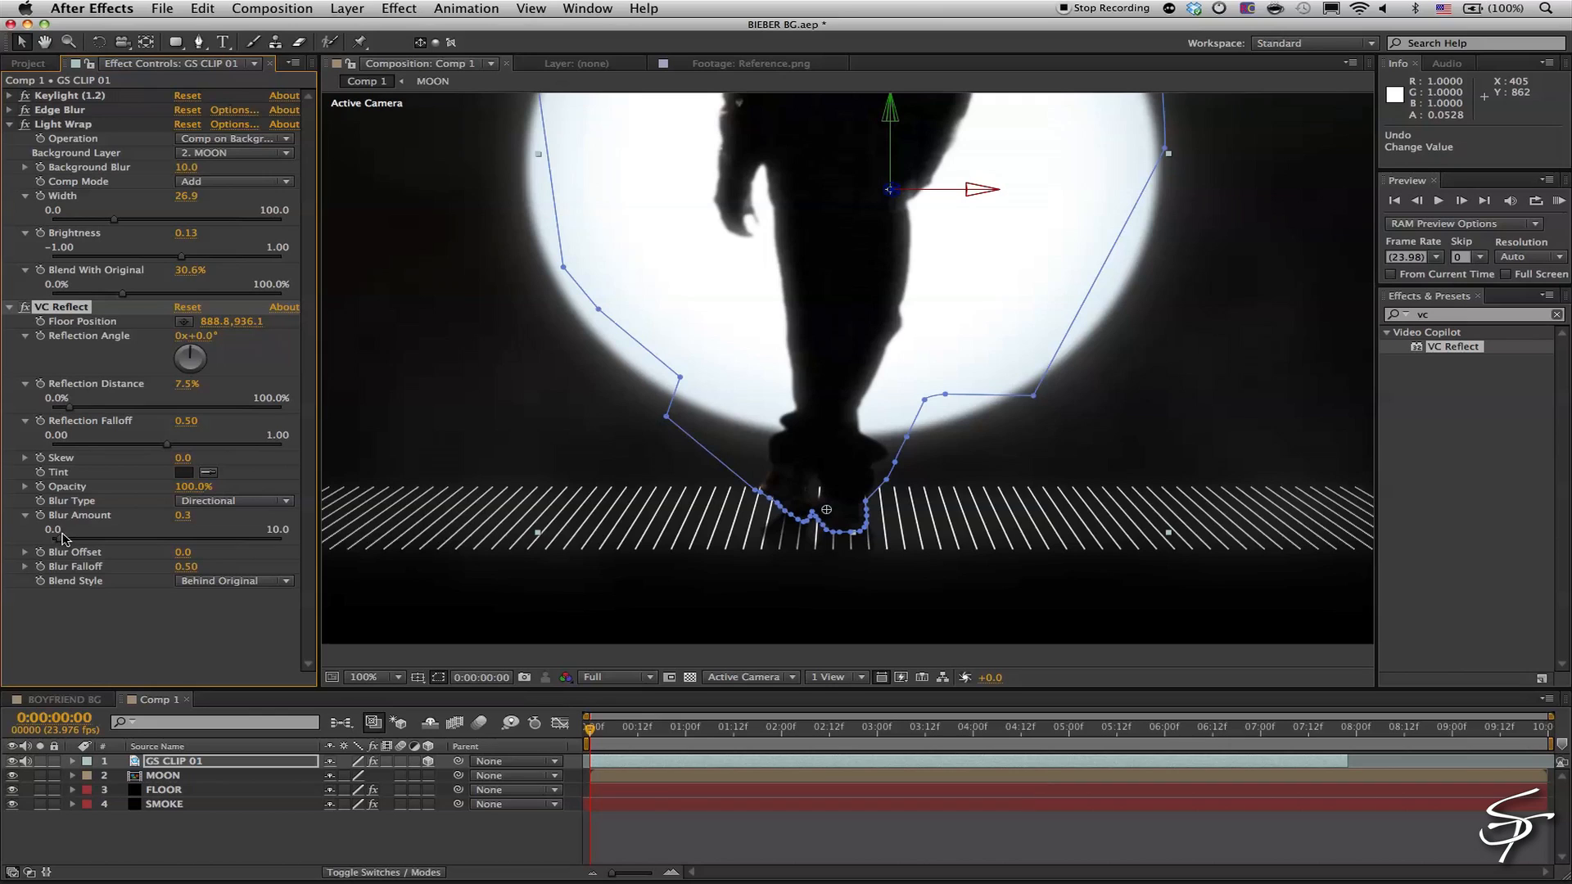
drag(183, 384, 196, 384)
click(436, 843)
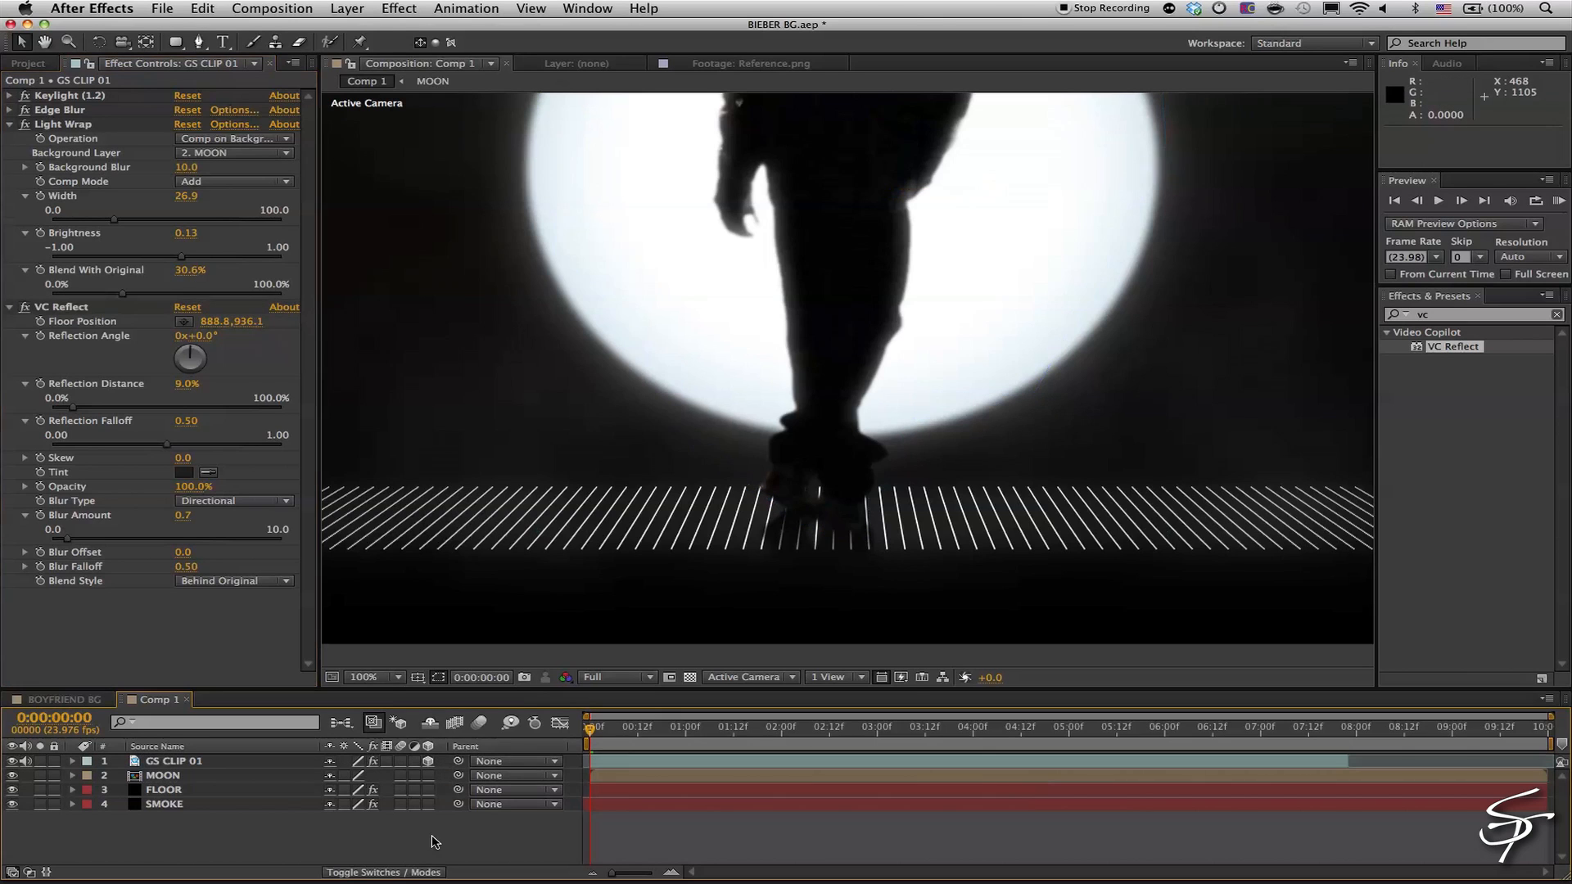
click(364, 677)
click(393, 631)
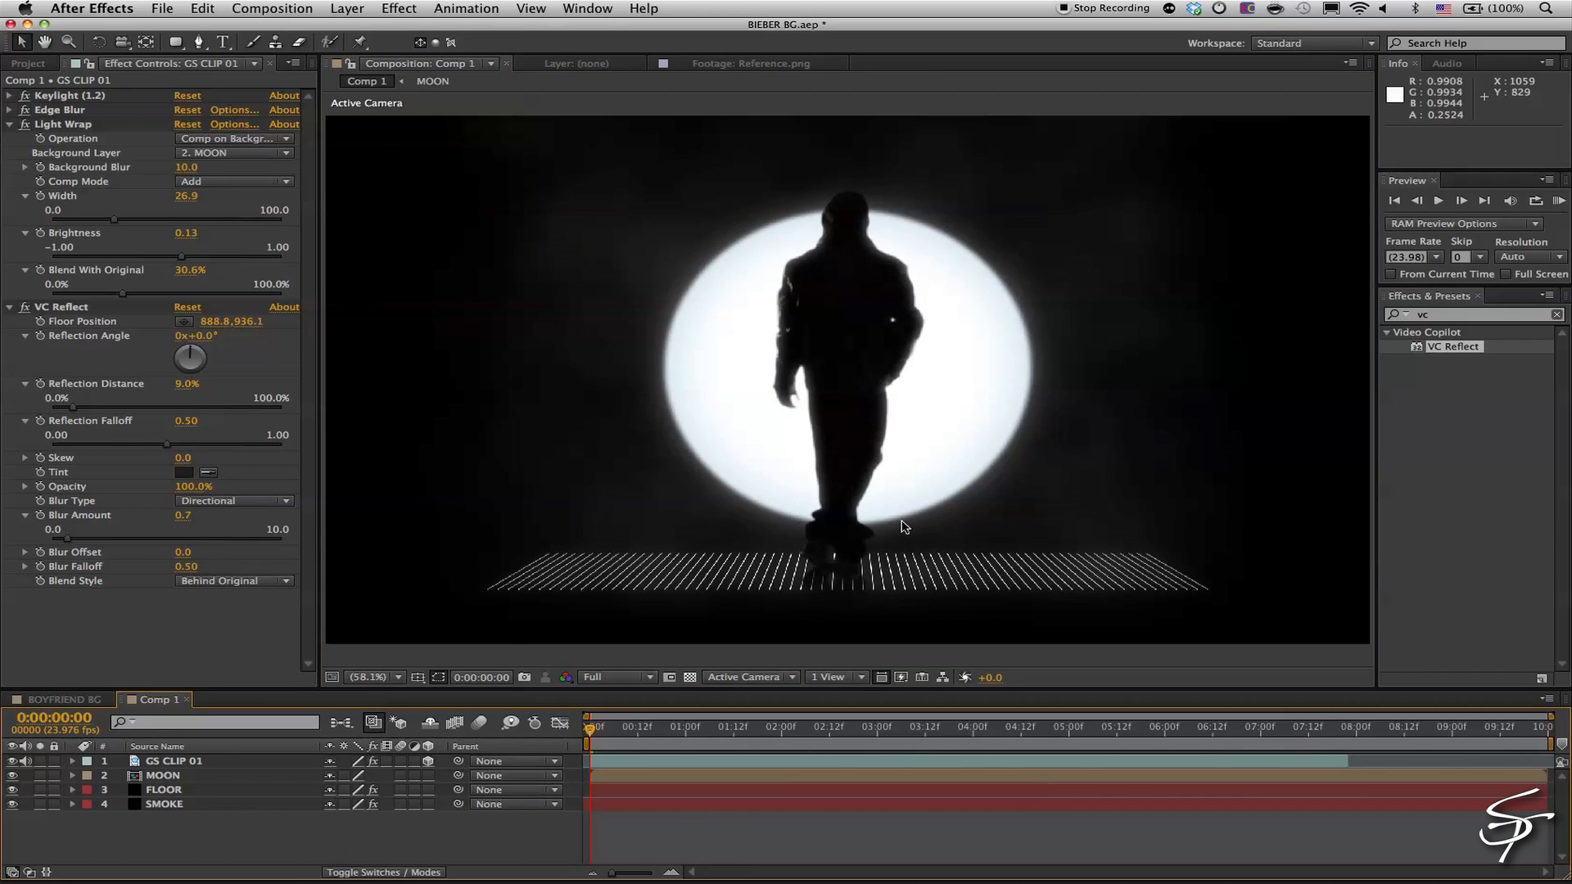
Create a new adjustment layer above GS CLIP 01
click(276, 9)
mouse_move(370, 6)
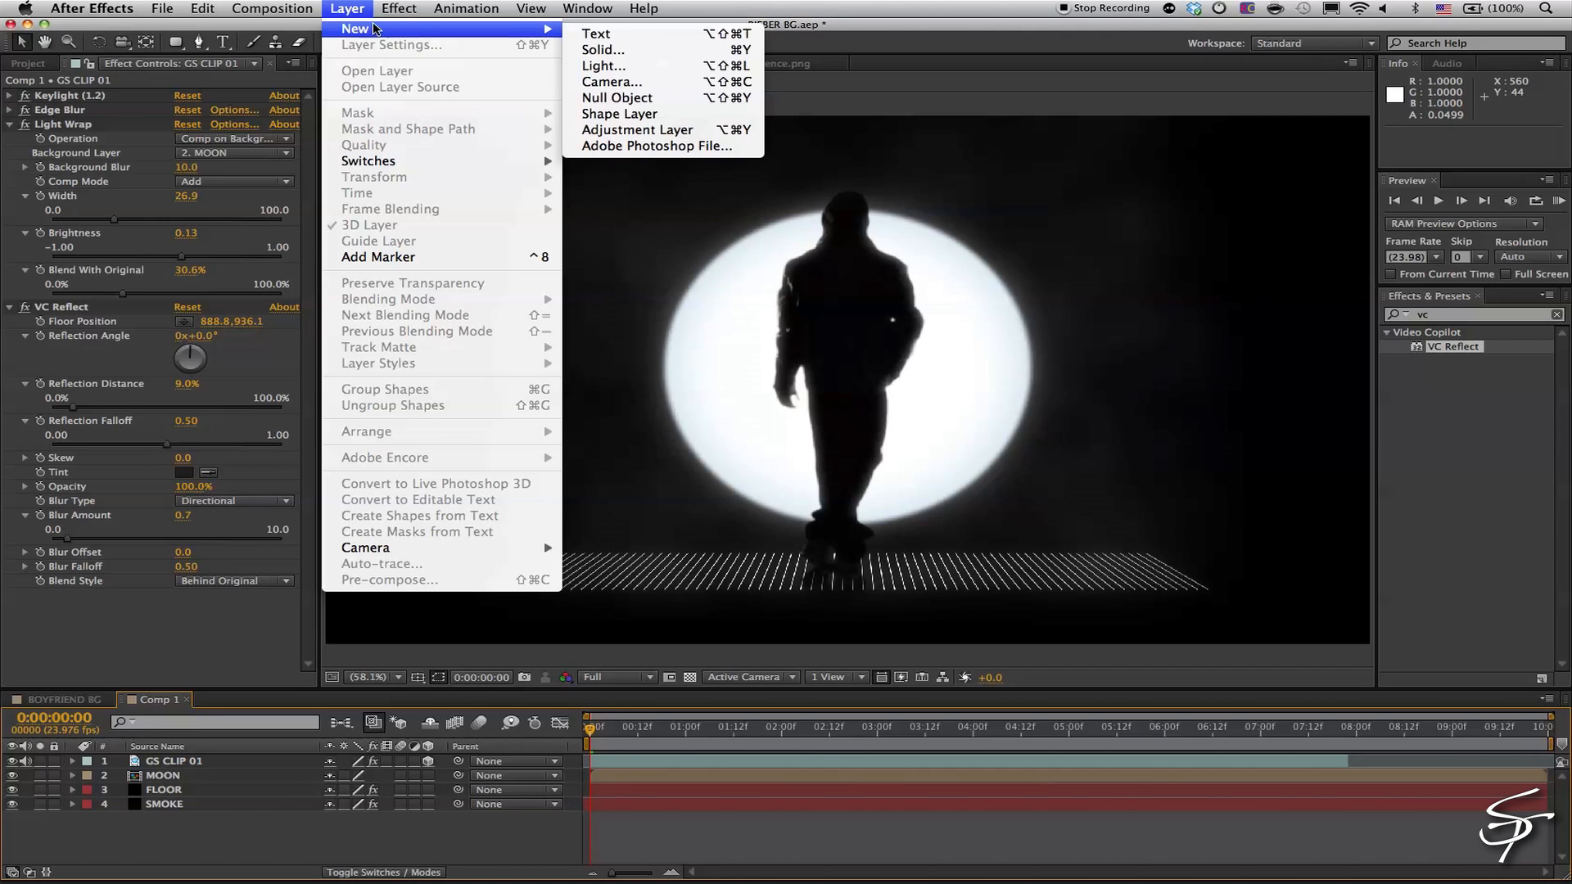
click(711, 136)
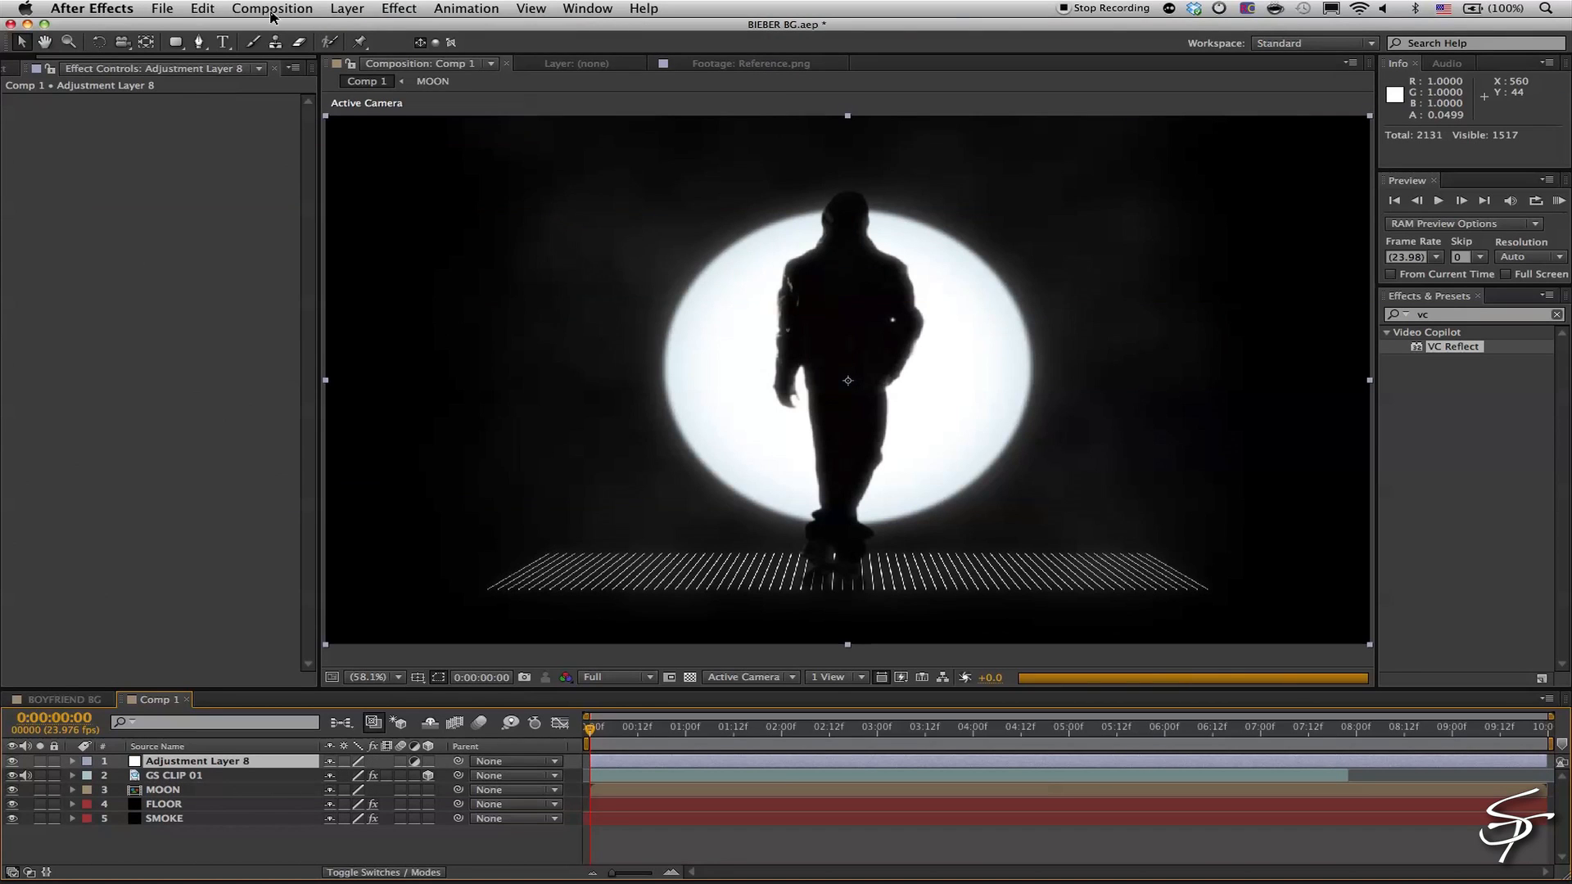
Try a Curves grade on the adjustment layer, lifting the blue channel's midtones and raising the RGB highlights while lowering the shadows
click(399, 8)
mouse_move(442, 153)
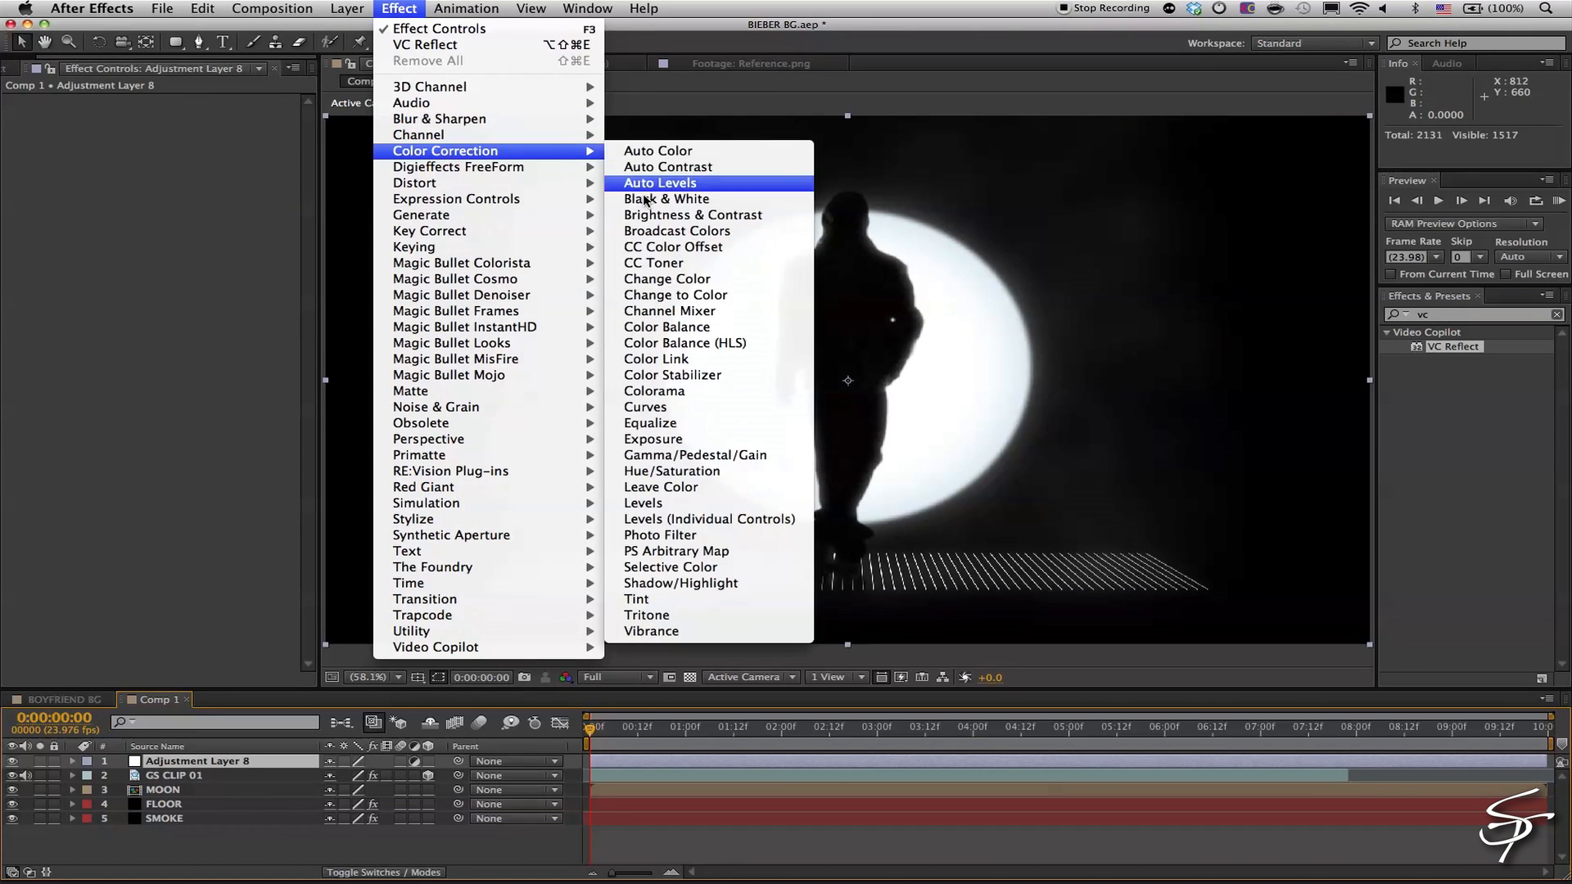
click(659, 414)
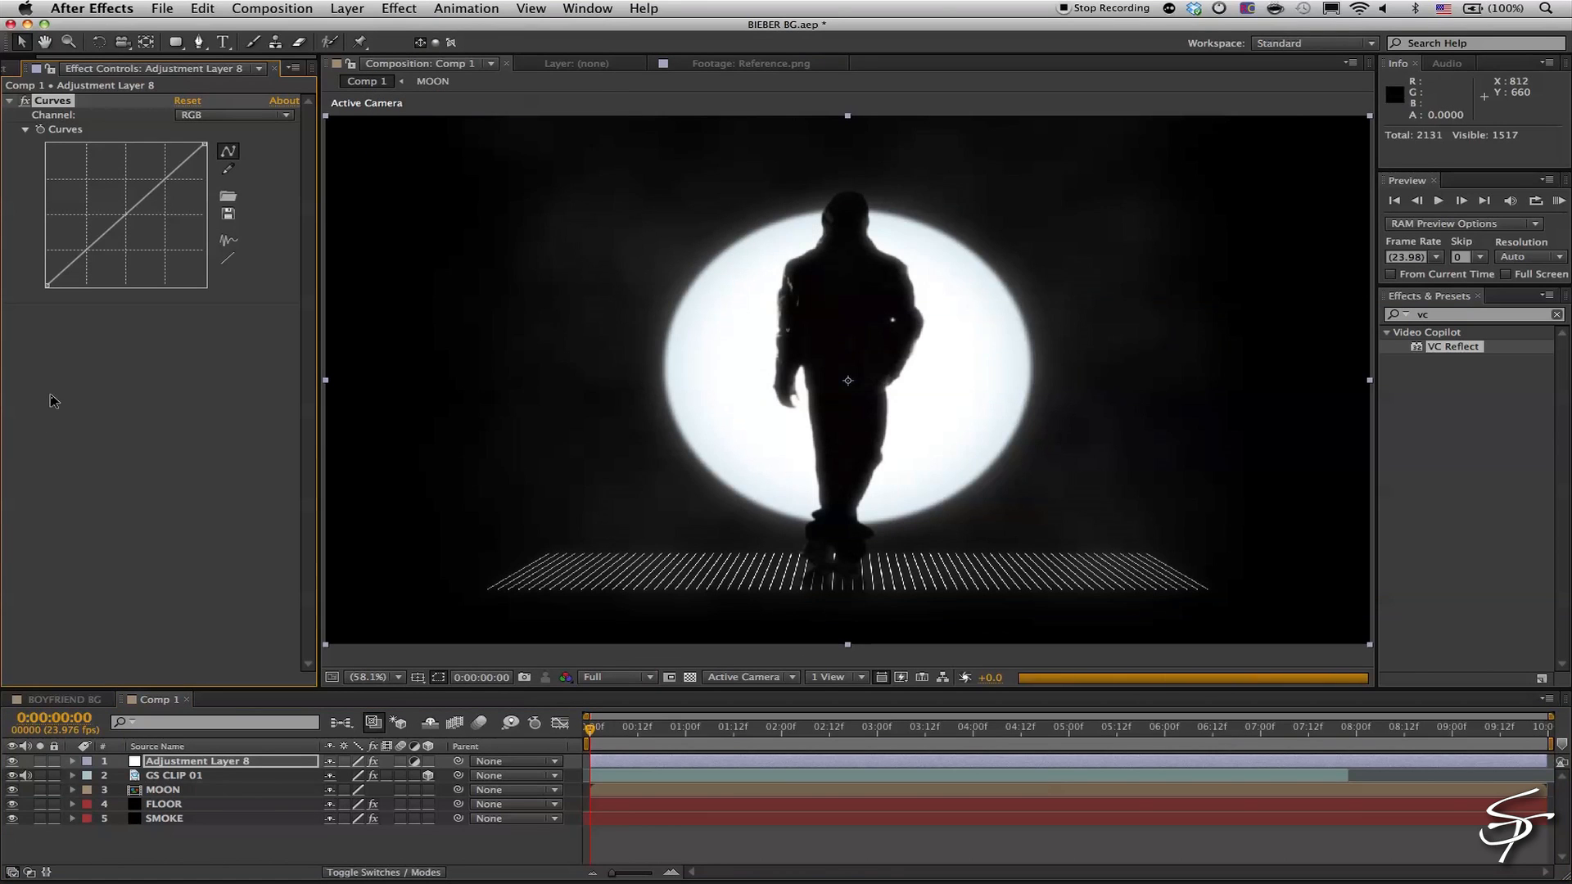
click(217, 115)
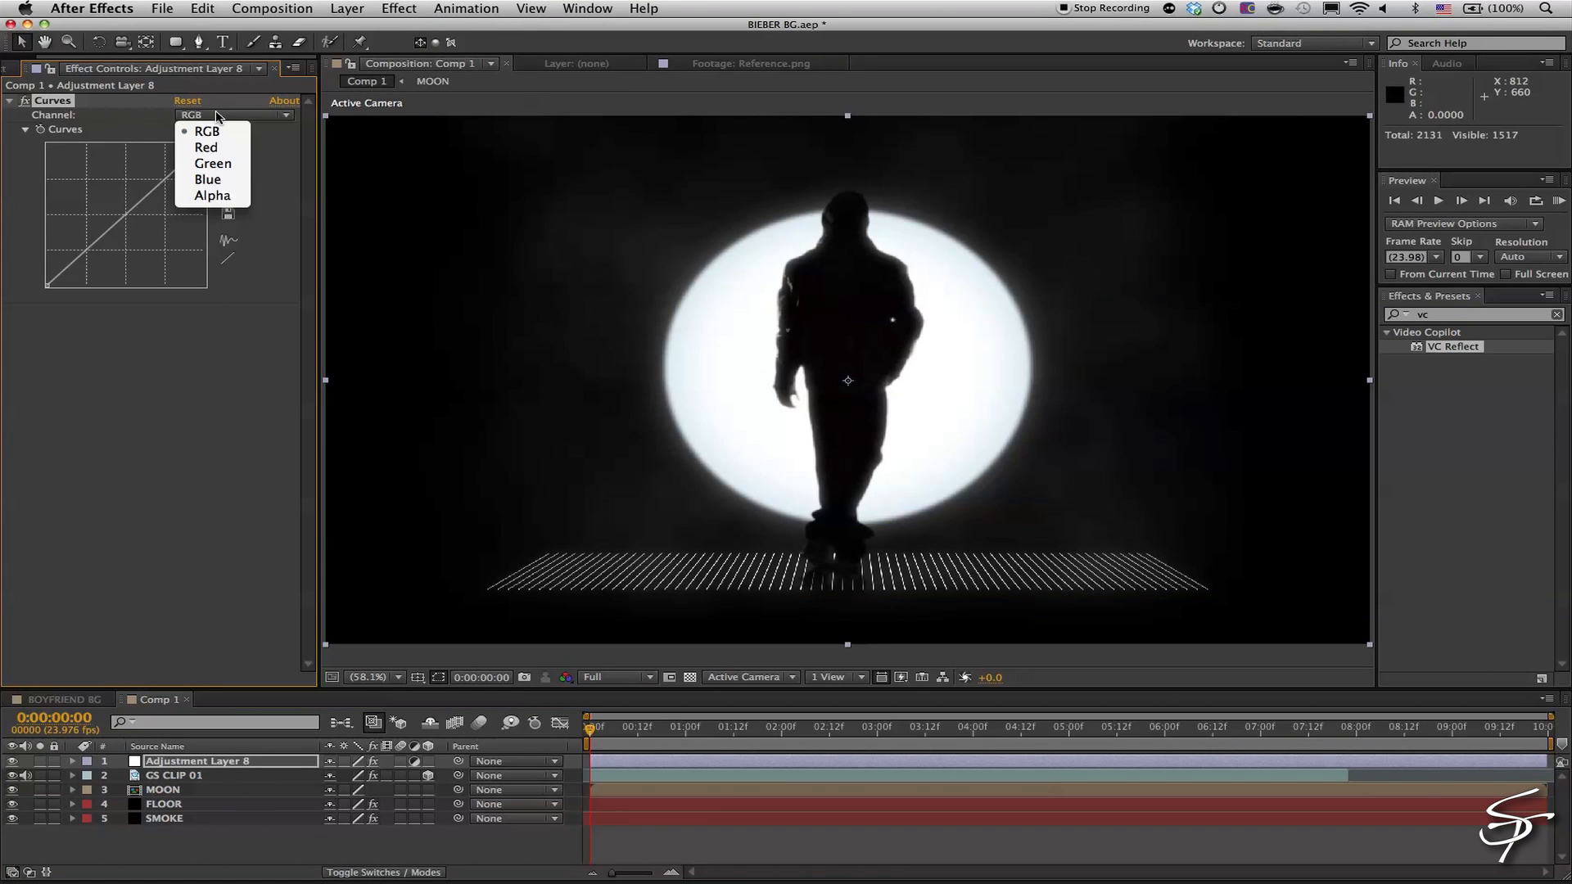
click(214, 181)
drag(124, 216, 125, 210)
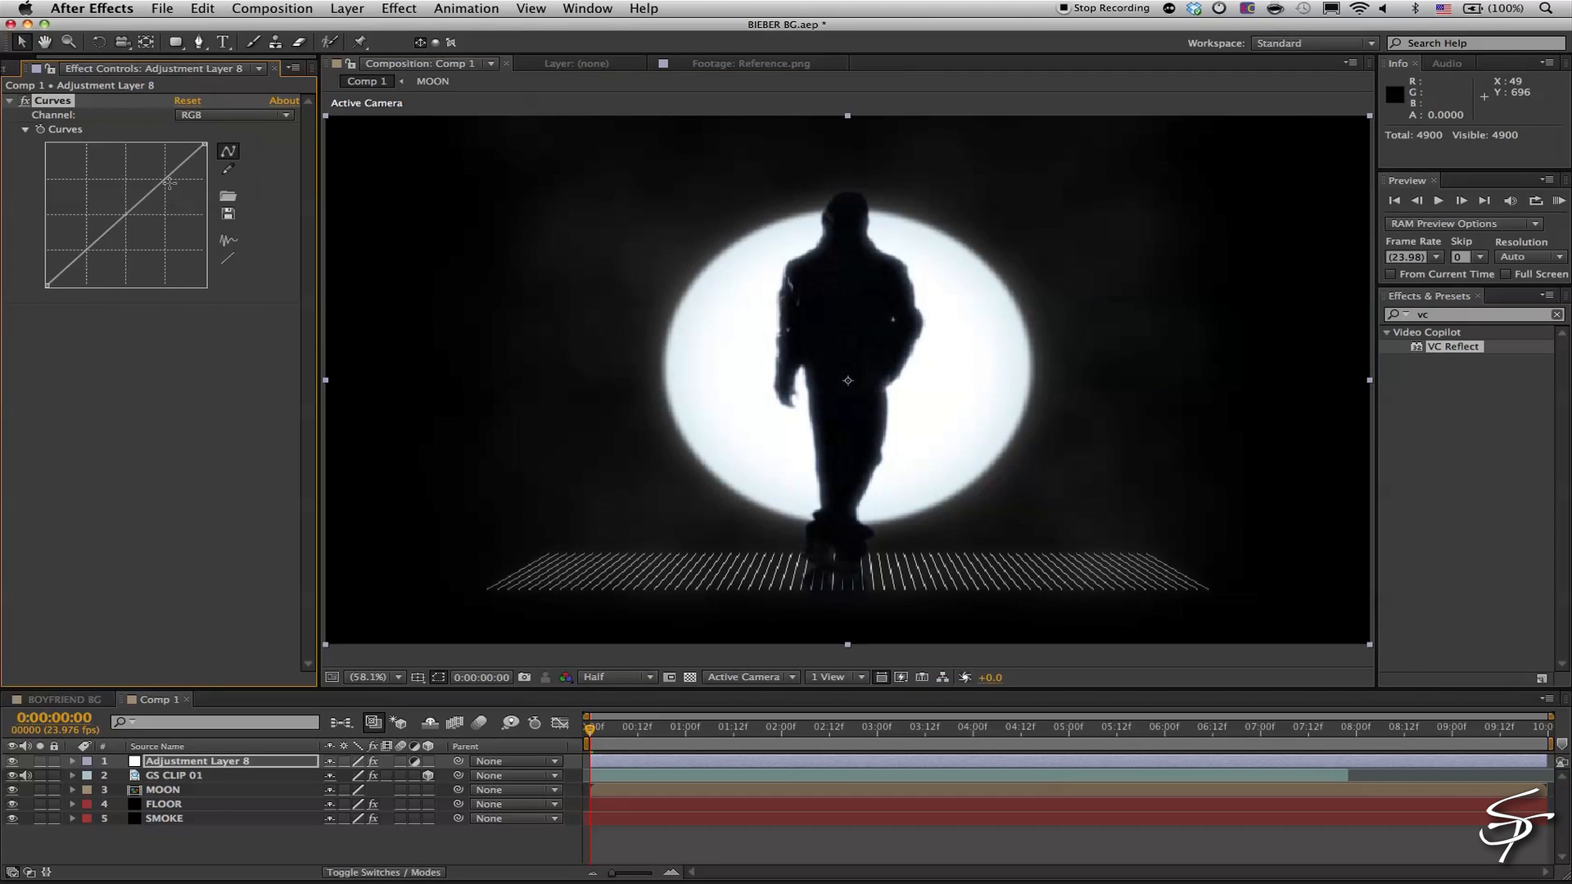
drag(163, 181, 156, 178)
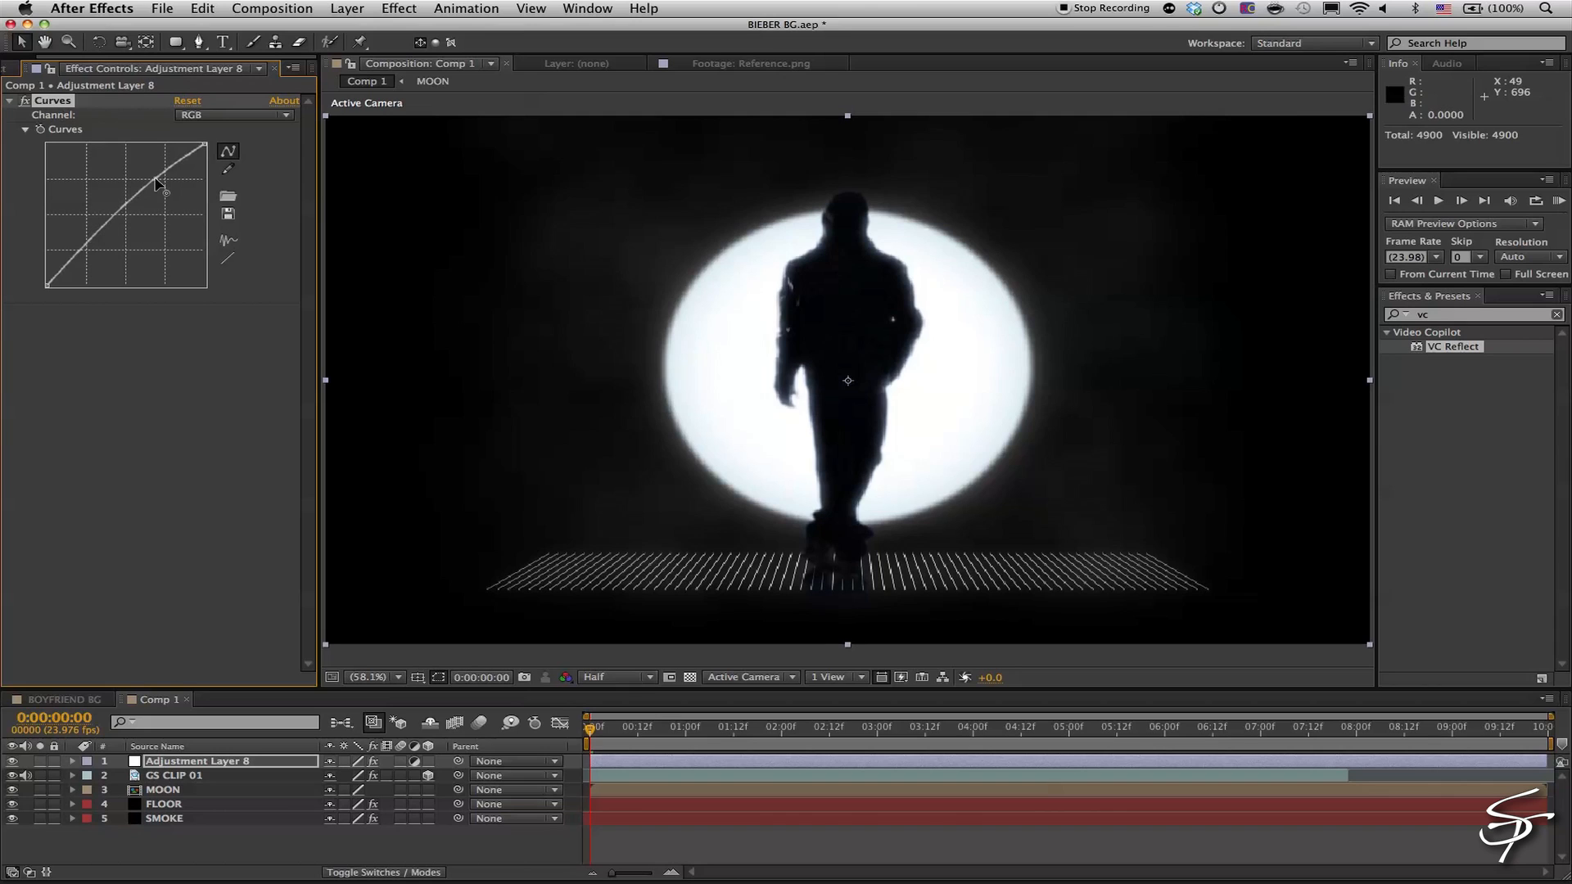
drag(85, 253, 90, 265)
click(194, 841)
Add a second adjustment layer and place it between the MOON and FLOOR layers
click(338, 7)
mouse_move(369, 31)
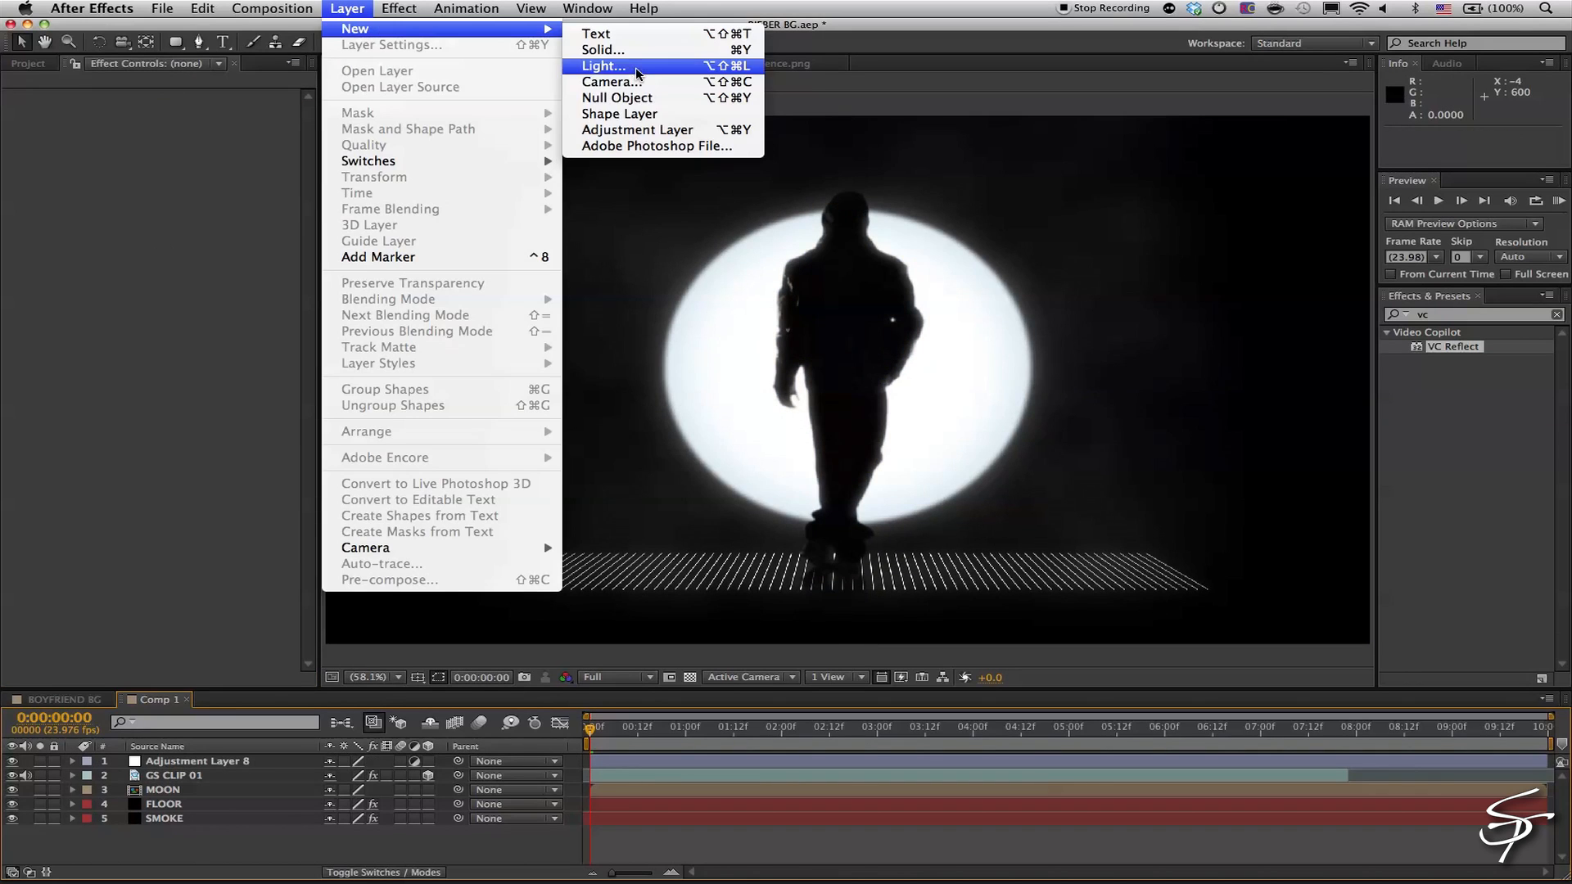
click(638, 137)
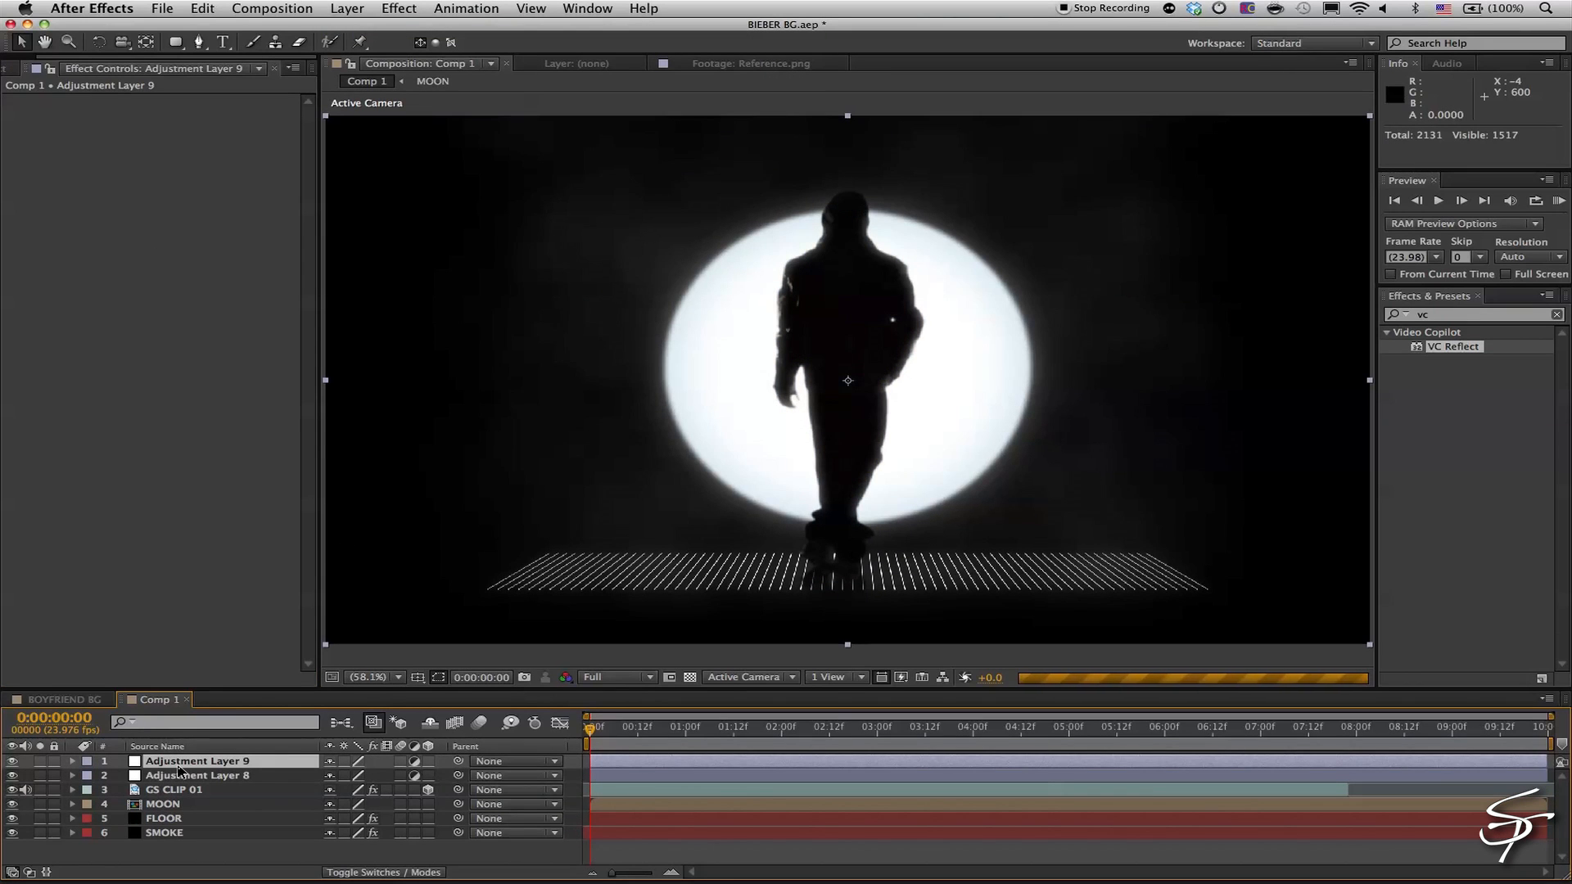
drag(184, 768, 172, 818)
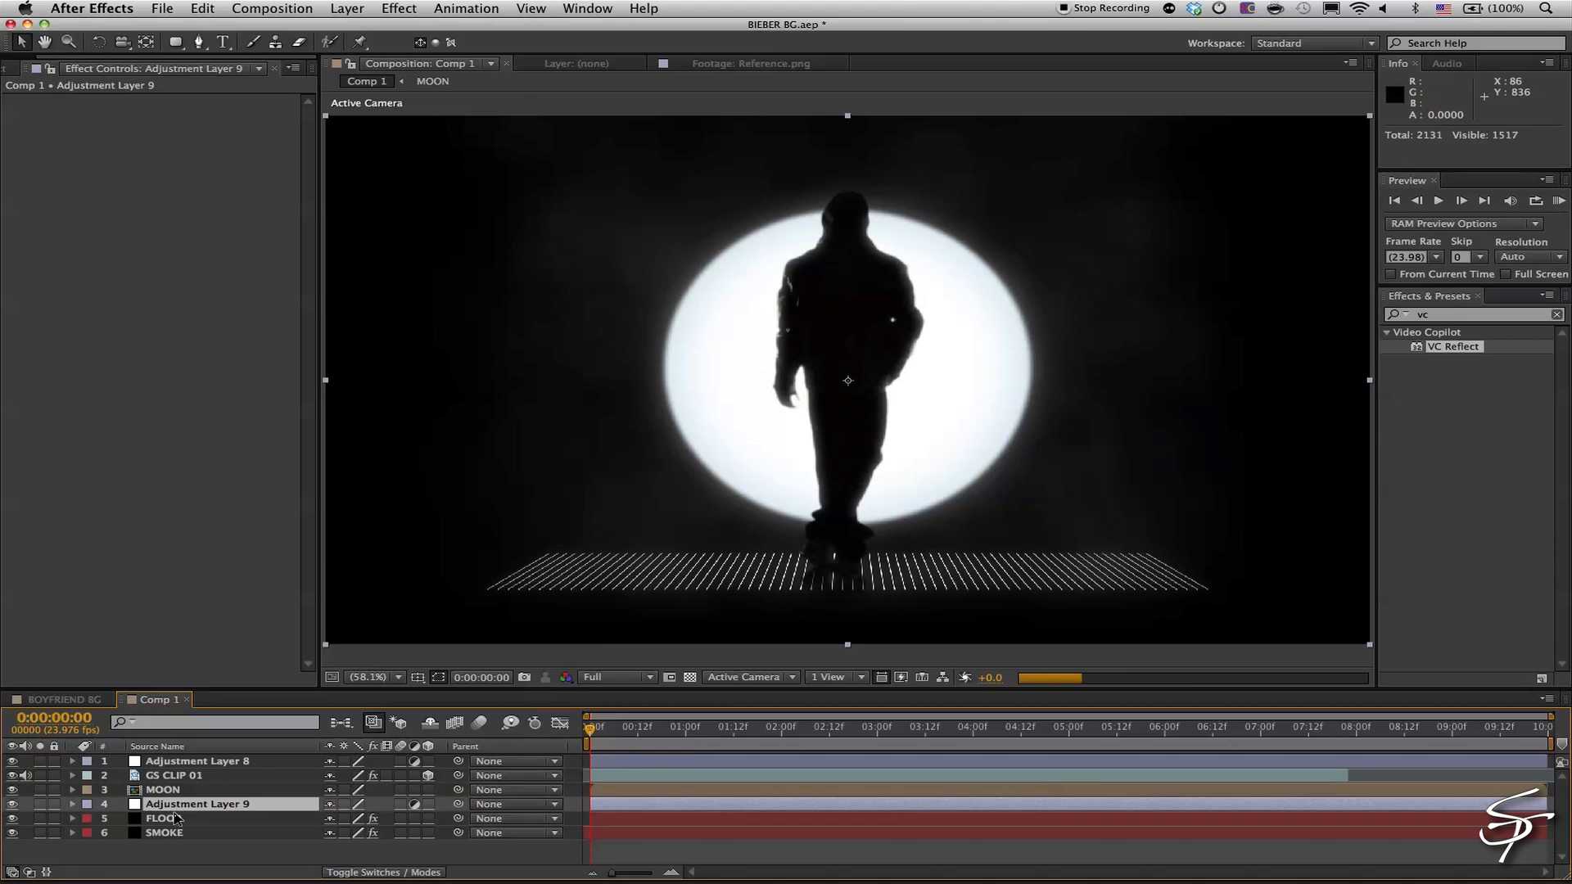
Apply Fast Blur to the adjustment layer above FLOOR, with Repeat Edge Pixels enabled and Blurriness set to 8
click(398, 8)
mouse_move(446, 123)
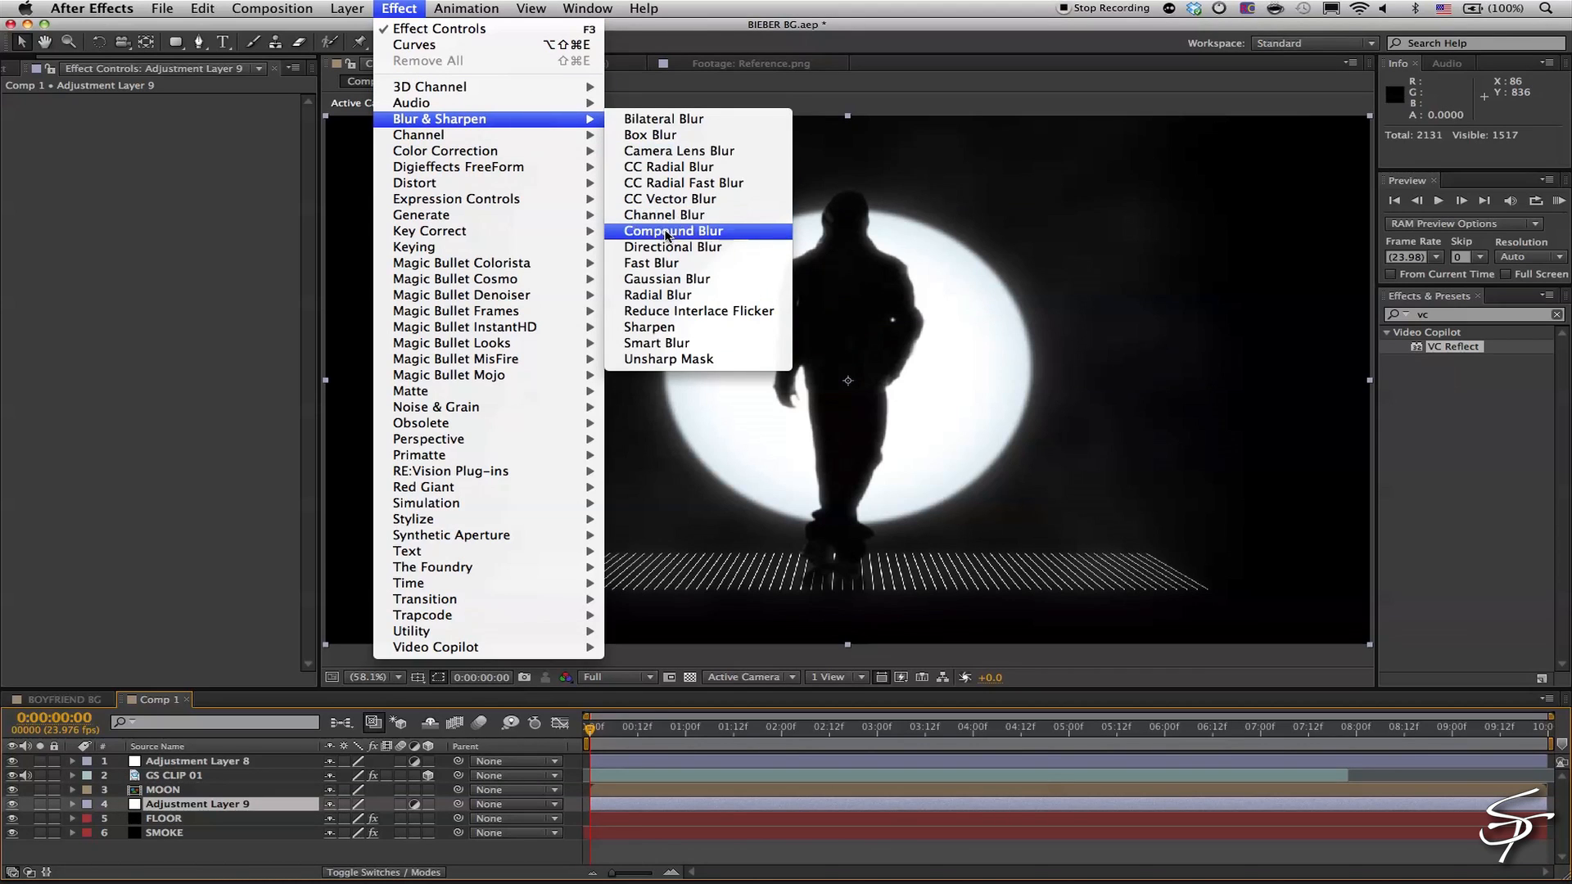
click(655, 263)
click(180, 144)
click(182, 116)
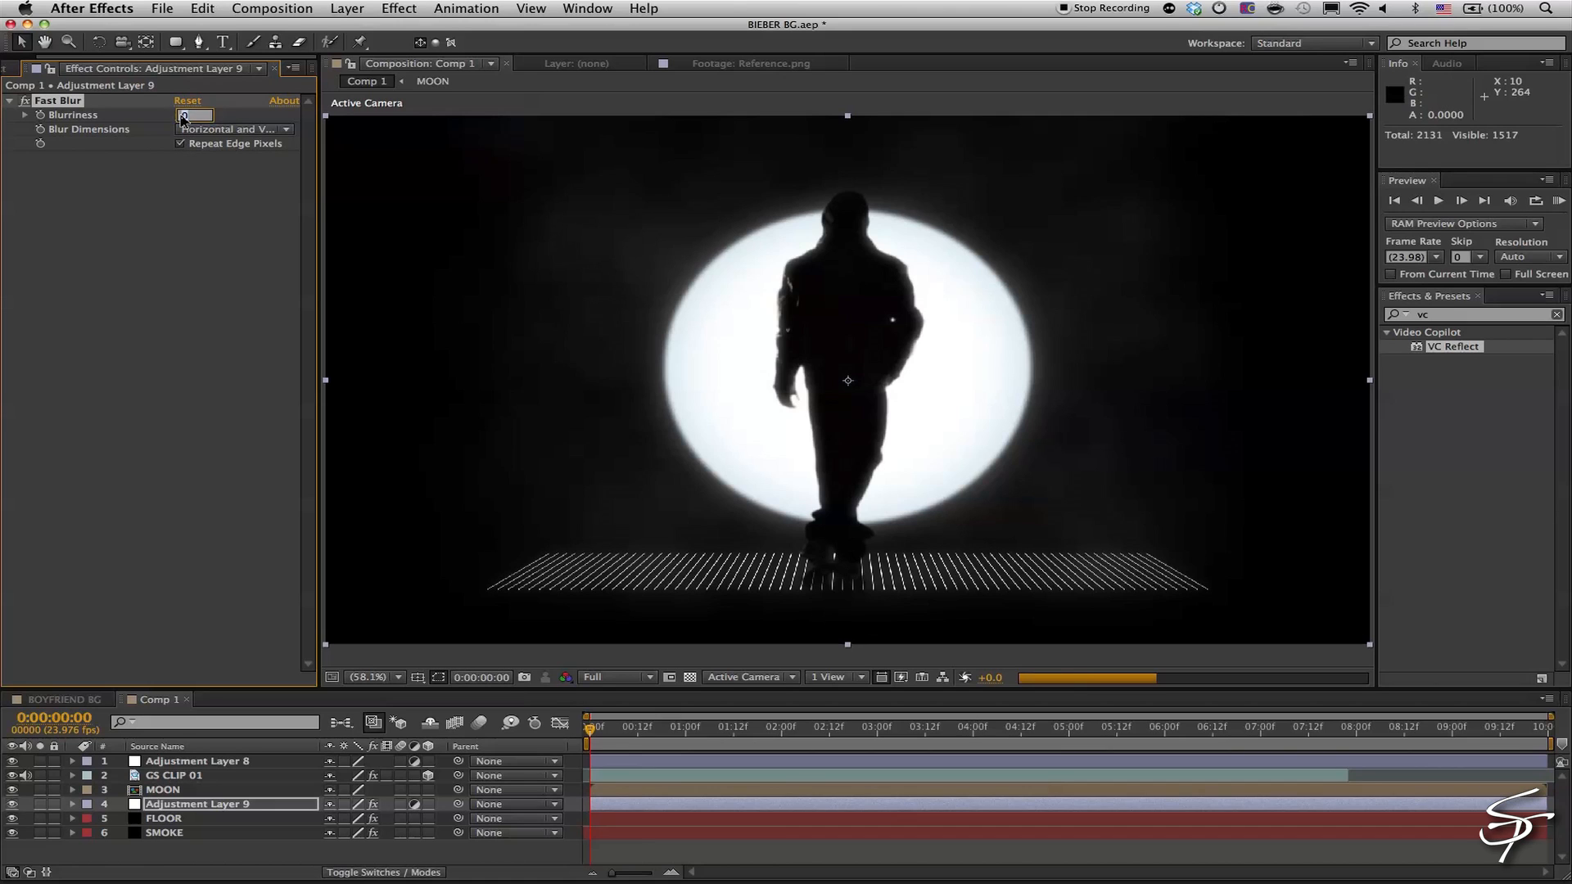
text(8)
key(Return)
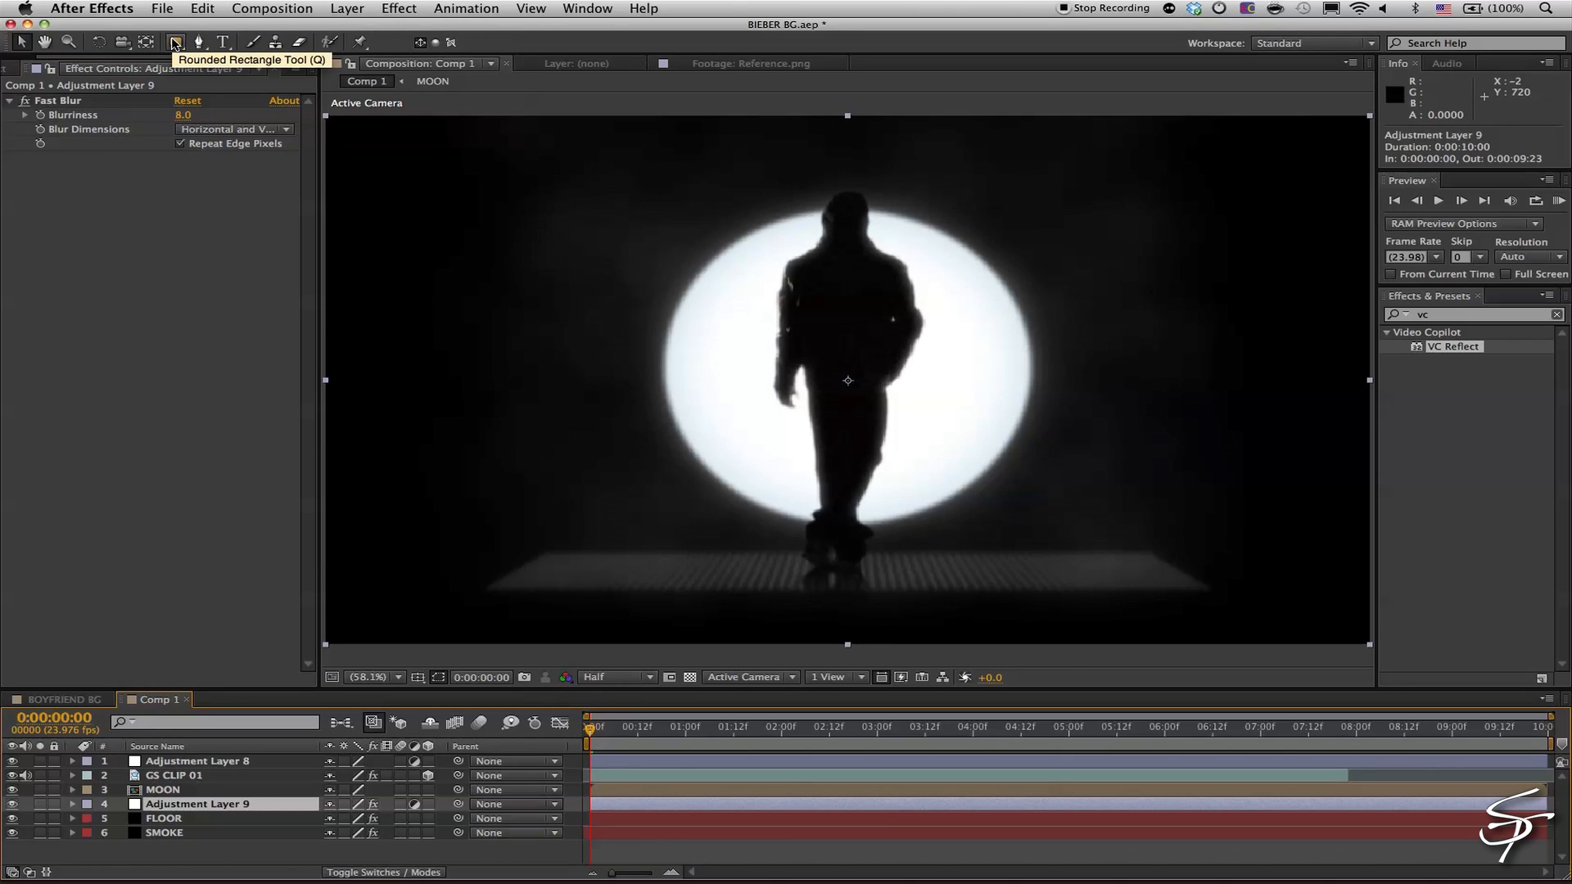
Mask the blur layer with a rectangle about 685 by 203 px around the feet and central grid, trimming its upper and lower edges inward
click(176, 43)
click(215, 43)
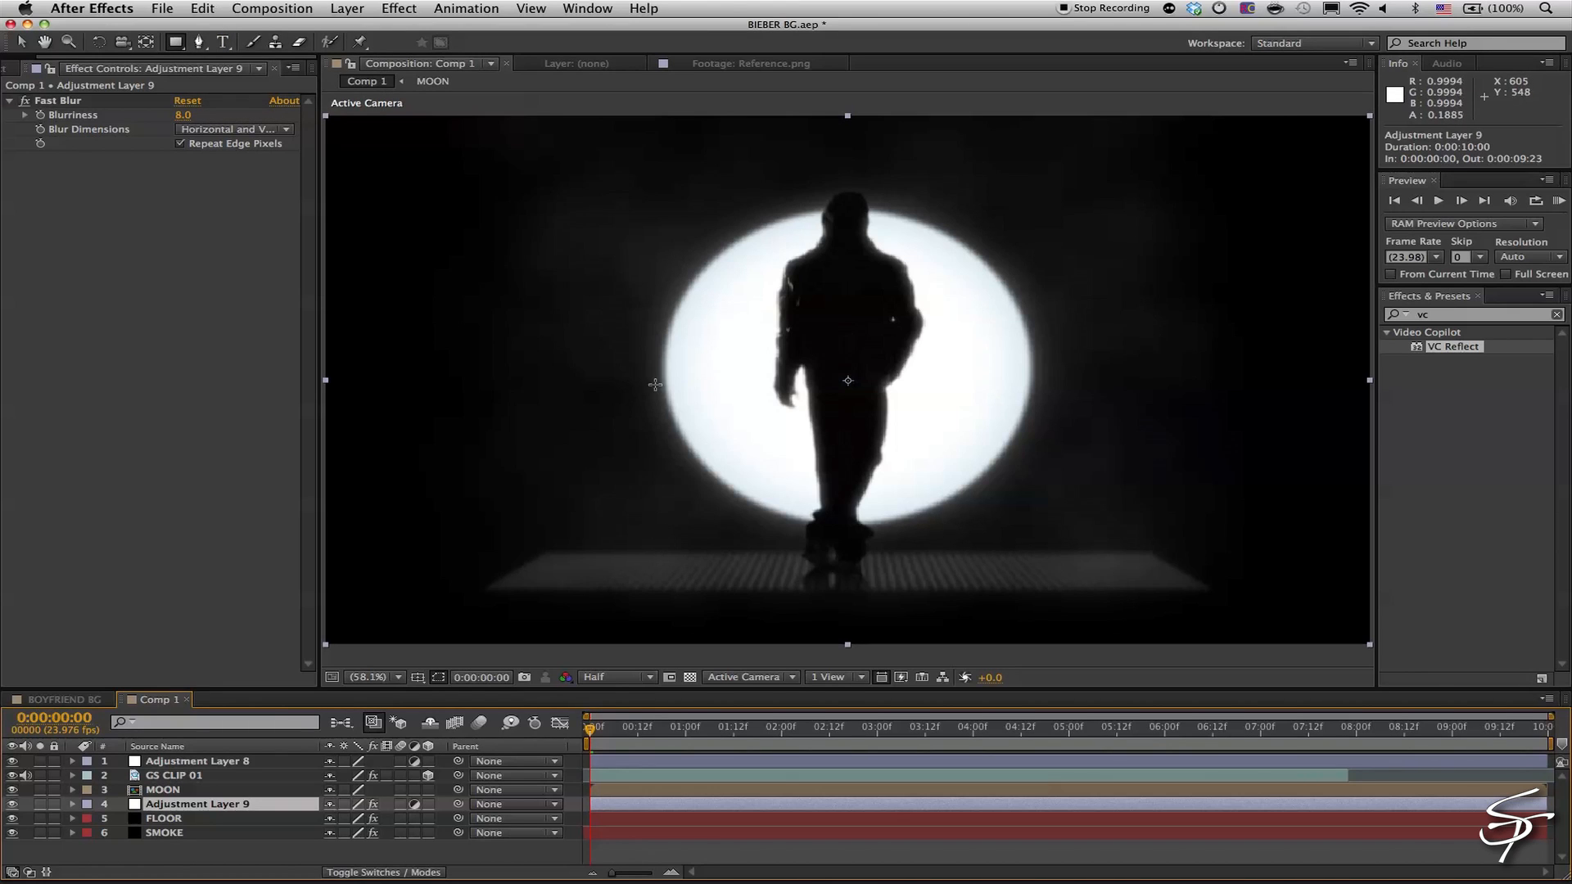
drag(658, 518, 1031, 617)
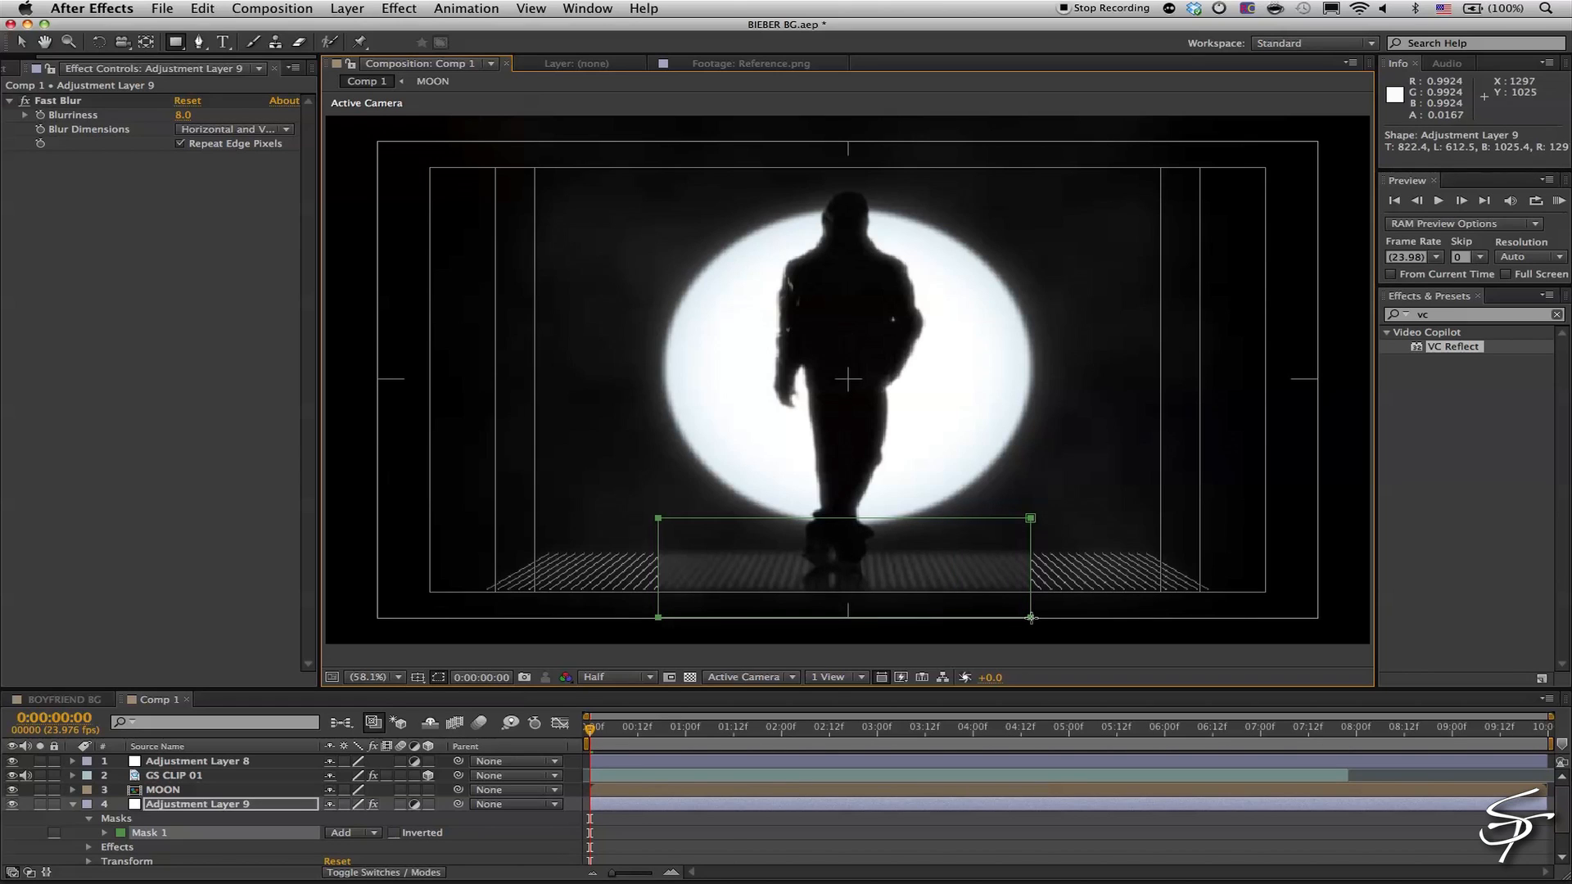
key(v)
double_click(831, 517)
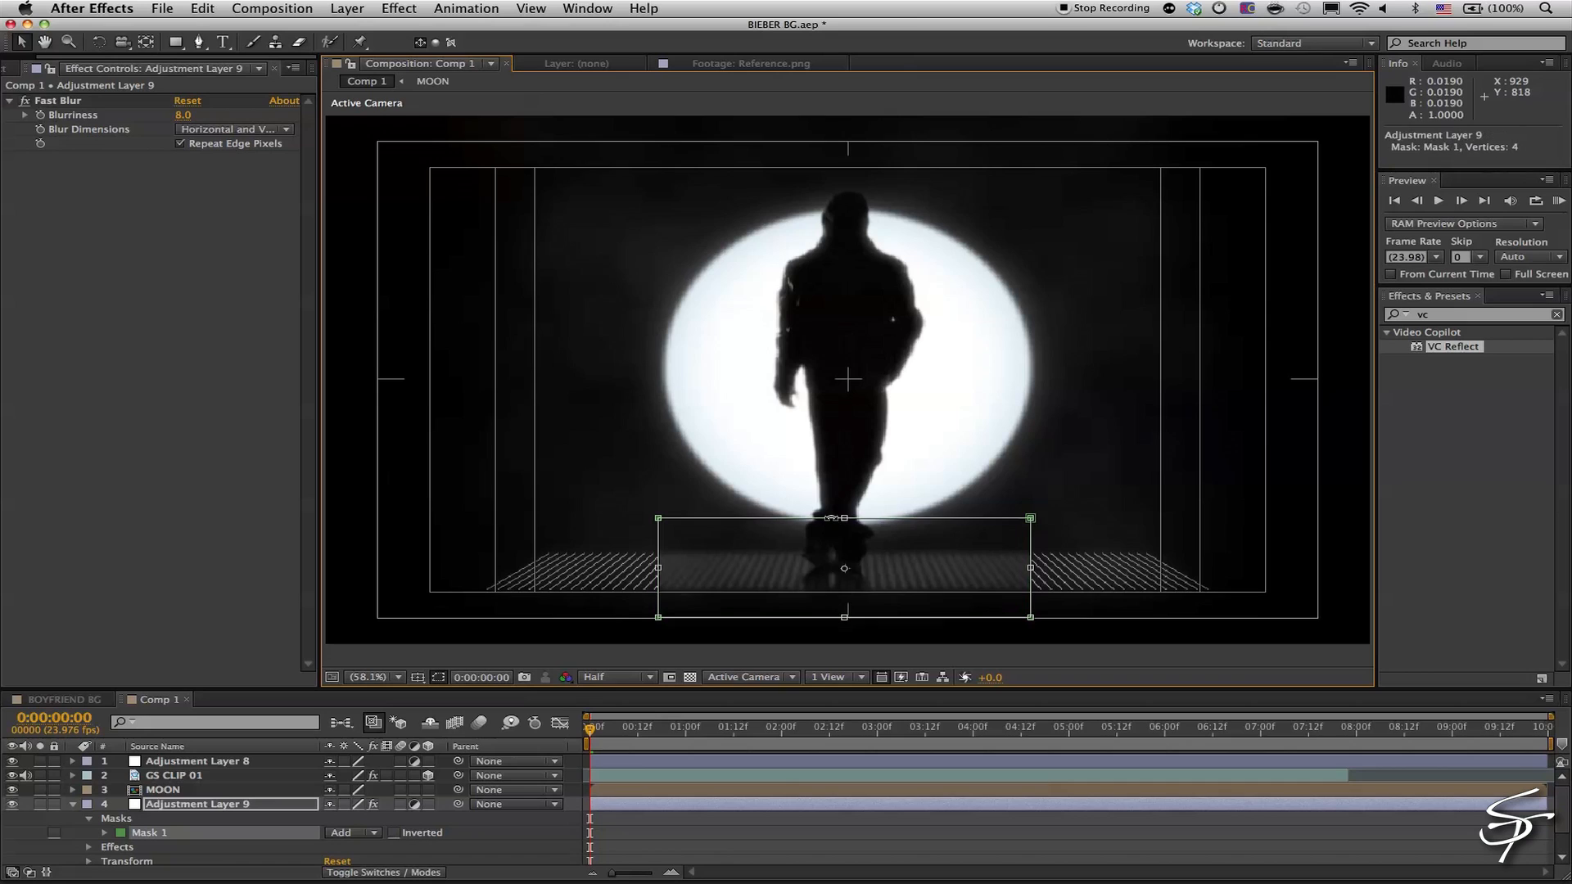
drag(844, 518, 845, 529)
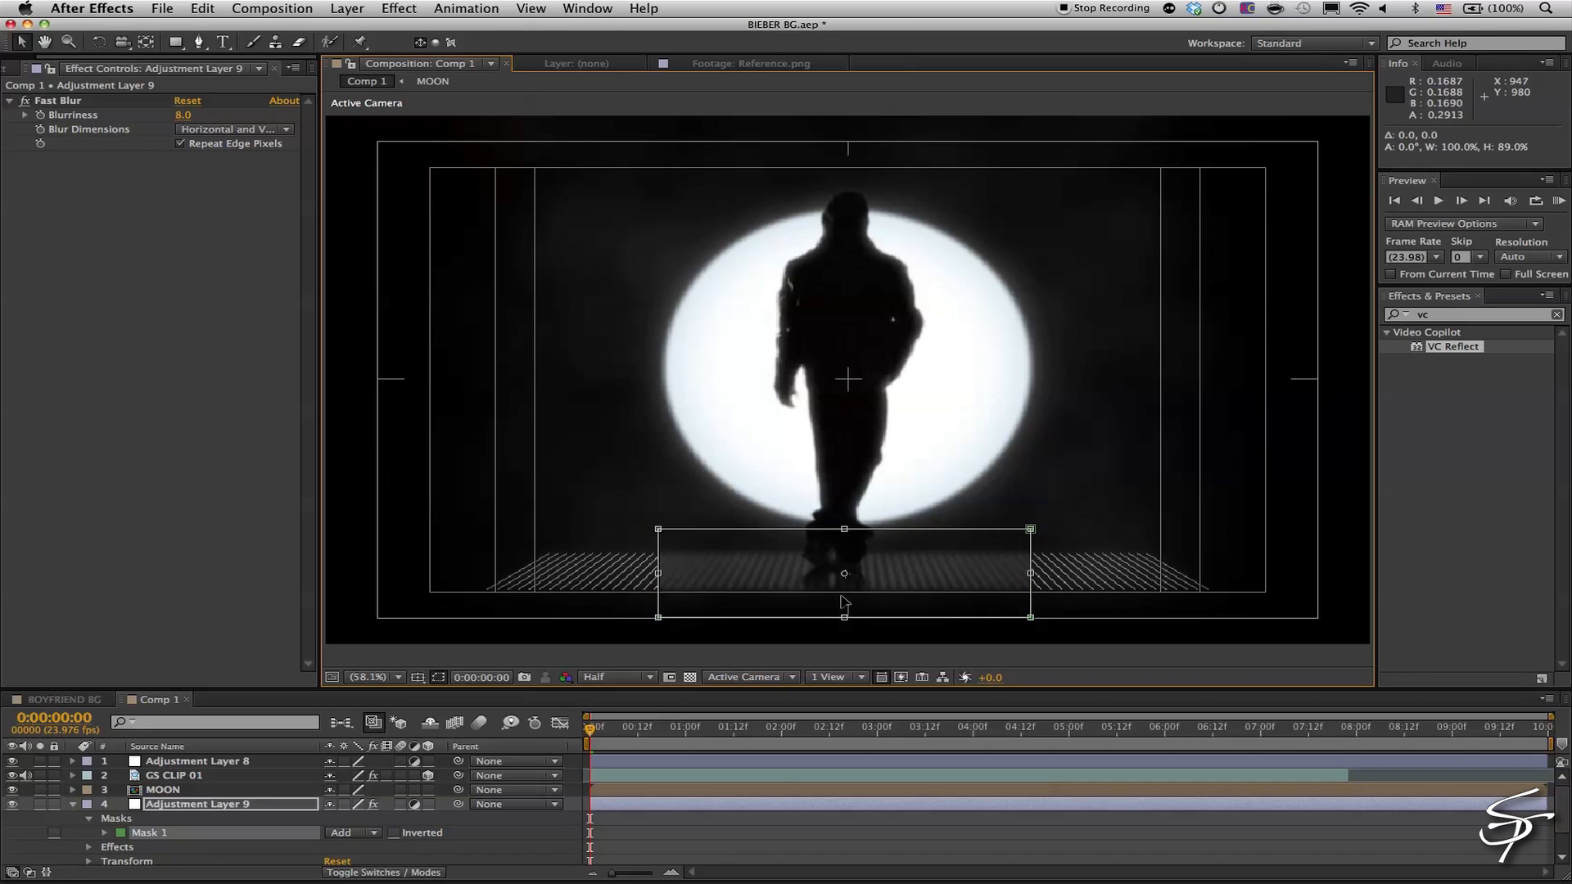
drag(846, 617, 844, 611)
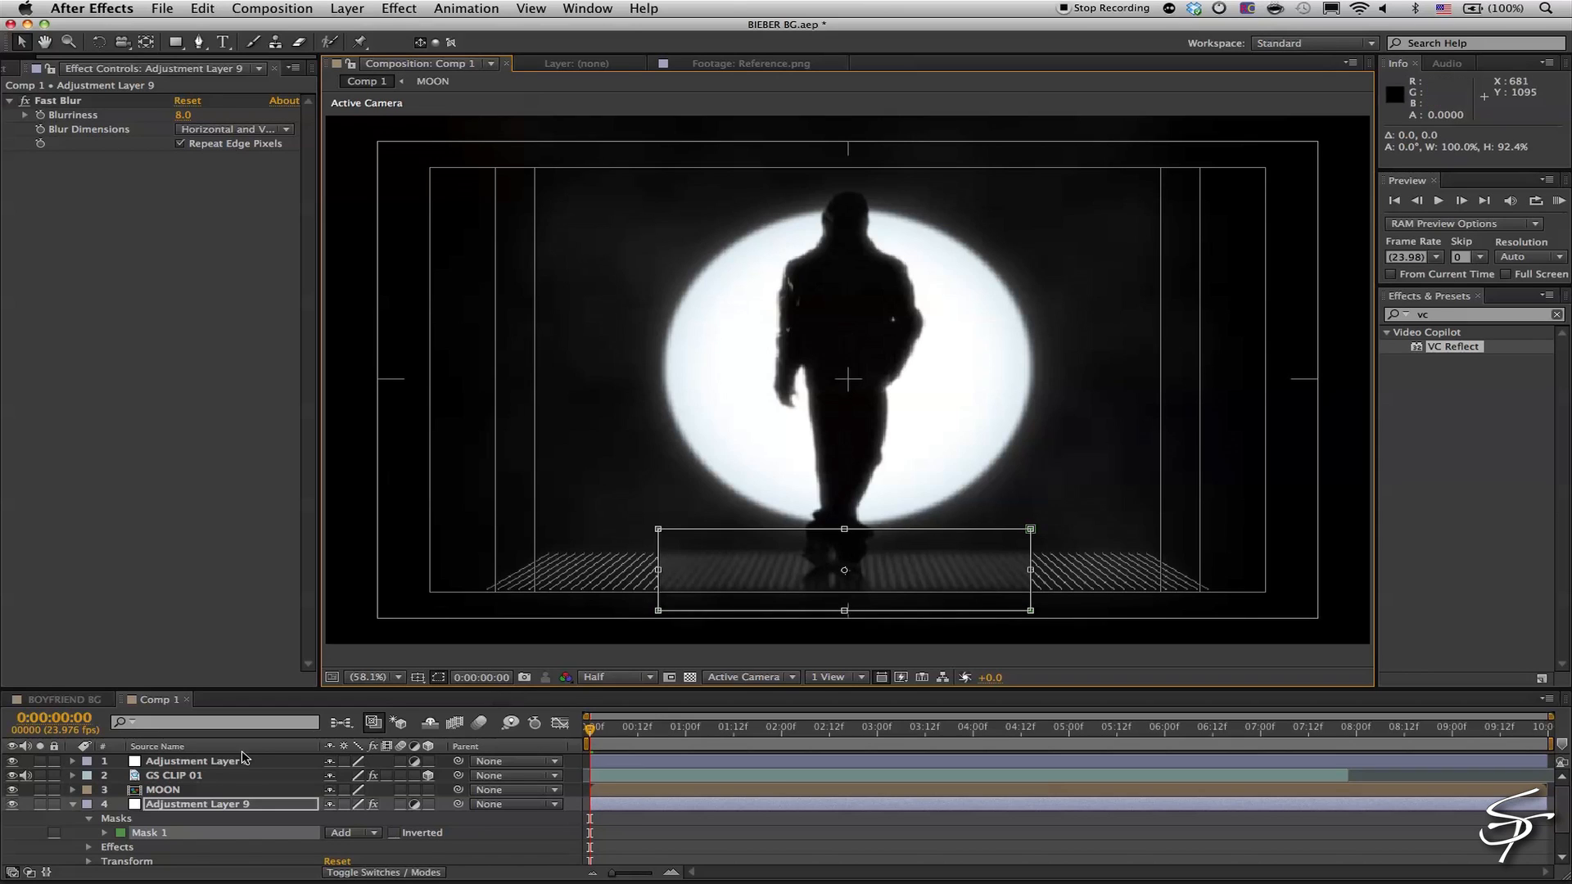
Invert the blur layer's mask and set its Mask Feather to 193 pixels
click(394, 833)
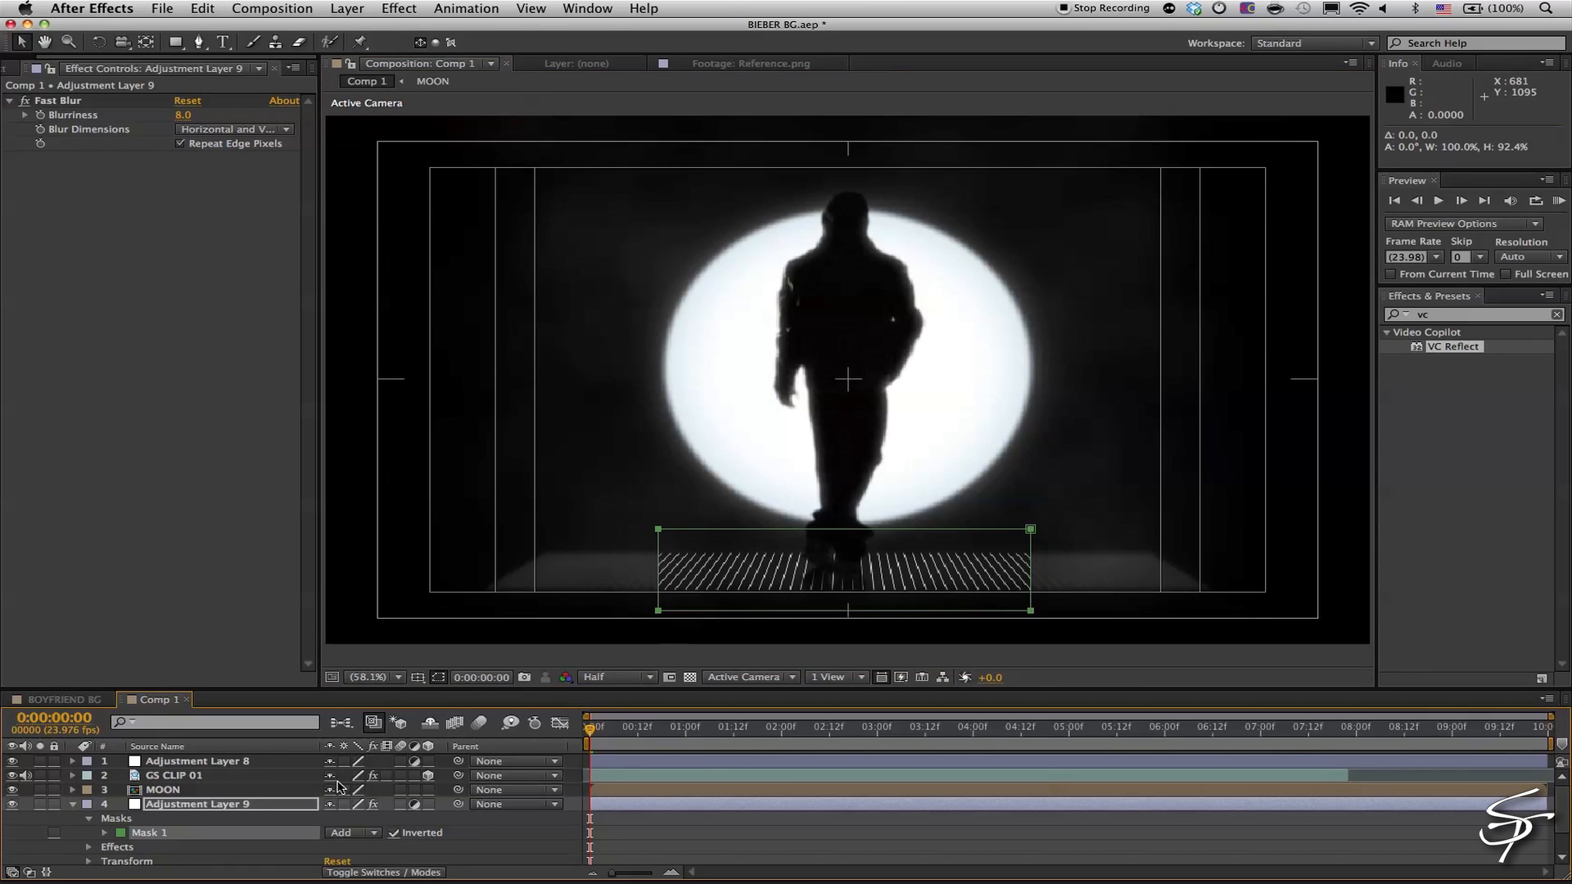
key(f)
drag(366, 834, 541, 824)
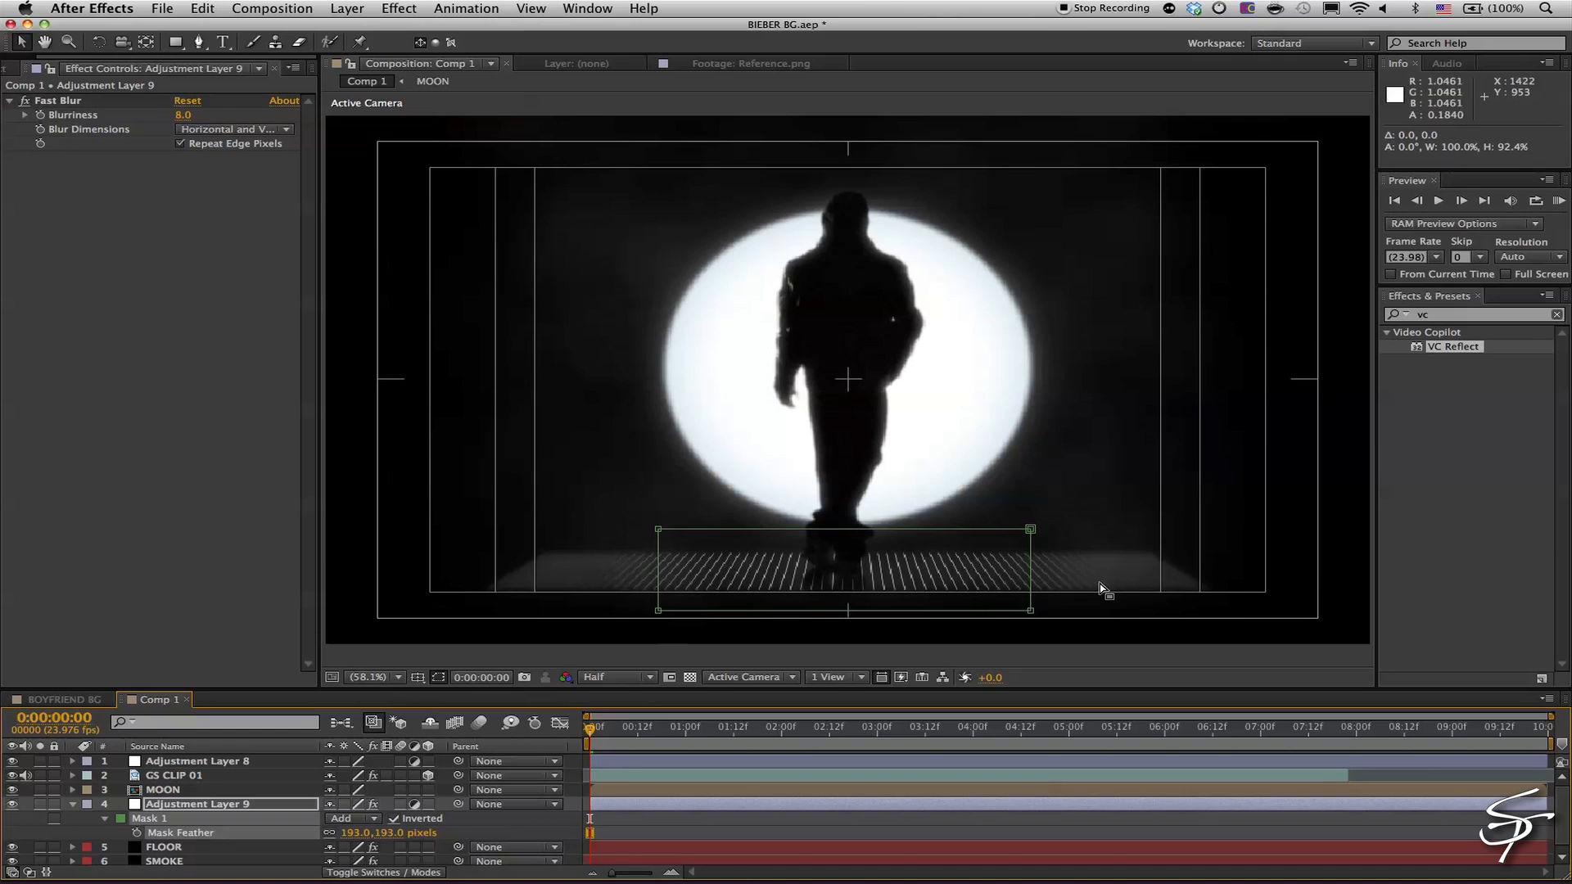
Narrow the blur mask slightly by bringing both of its side edges inward
double_click(1031, 571)
drag(1030, 571, 1017, 573)
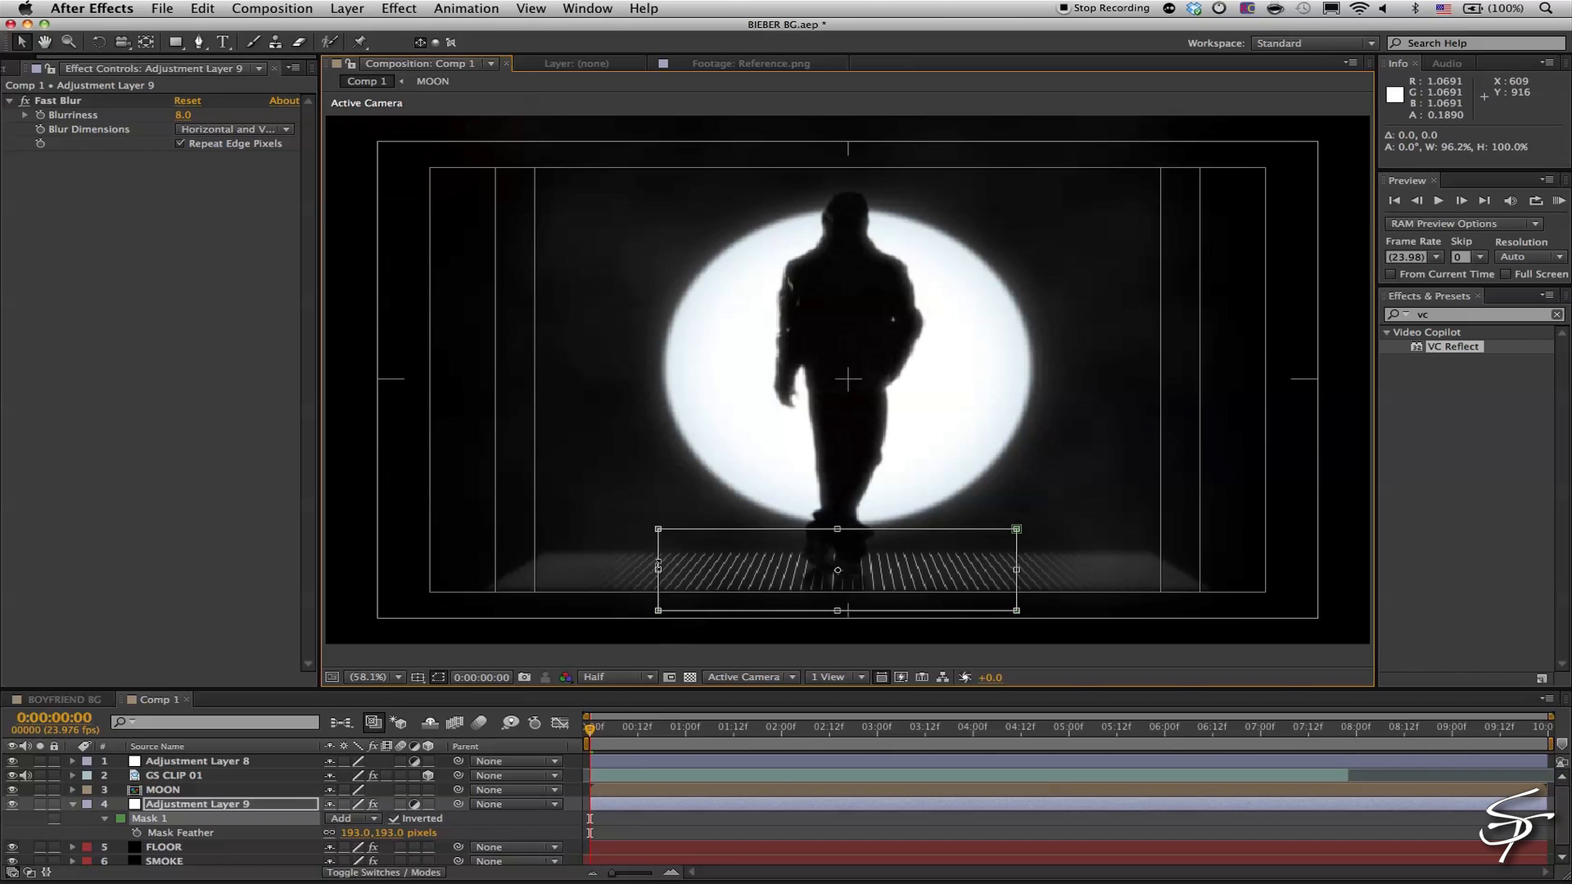
drag(657, 570, 666, 570)
Rename the masked Fast Blur adjustment layer to BLUR and collapse its properties
click(208, 812)
key(Return)
text(BLUR)
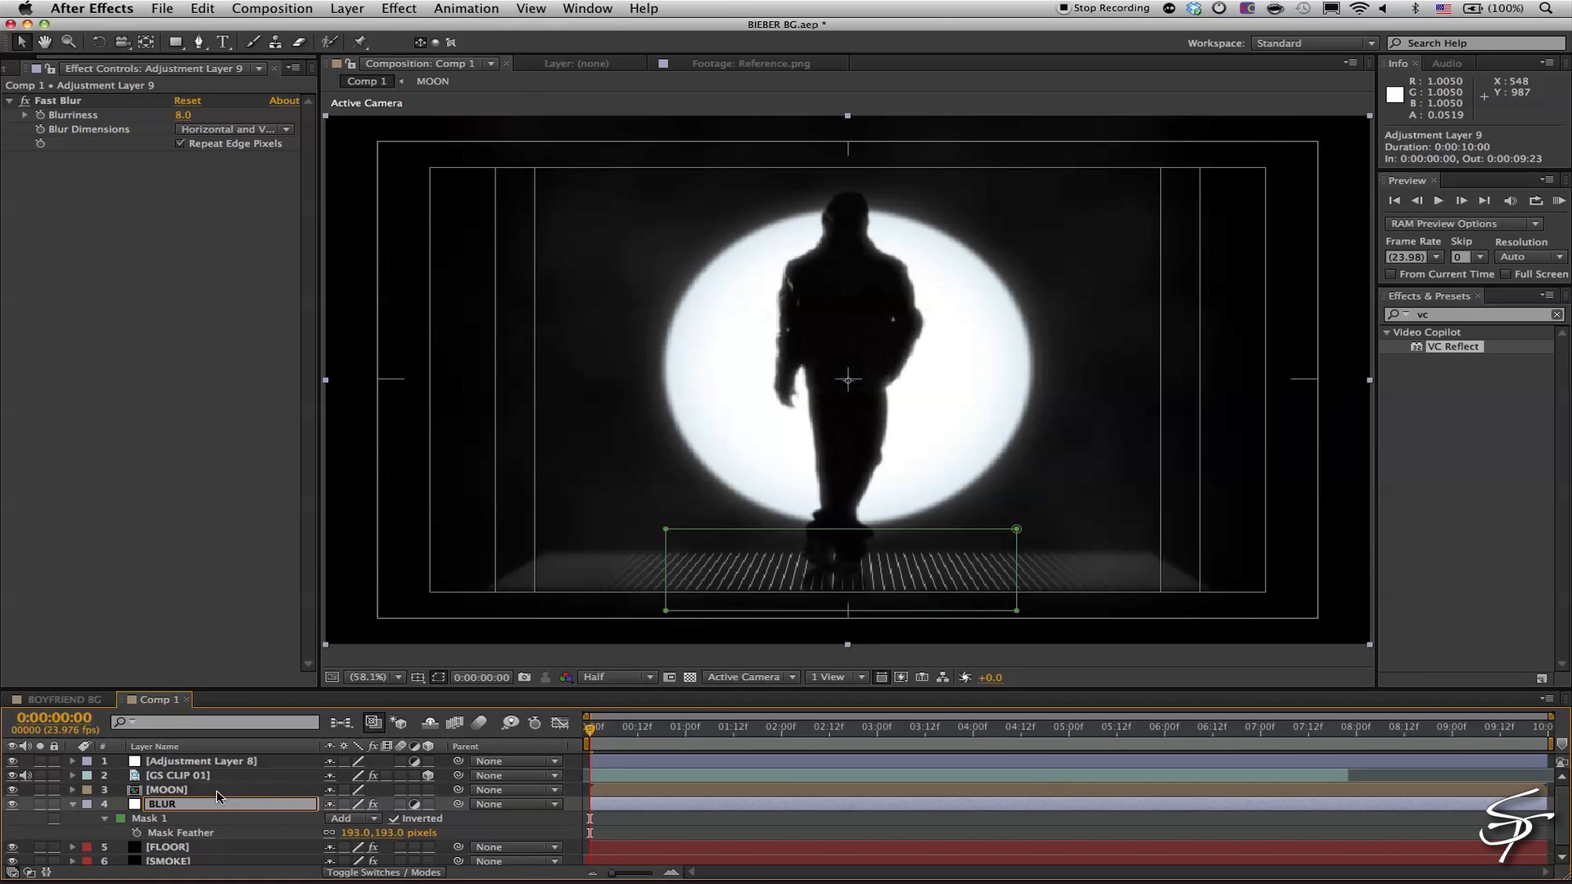
click(216, 790)
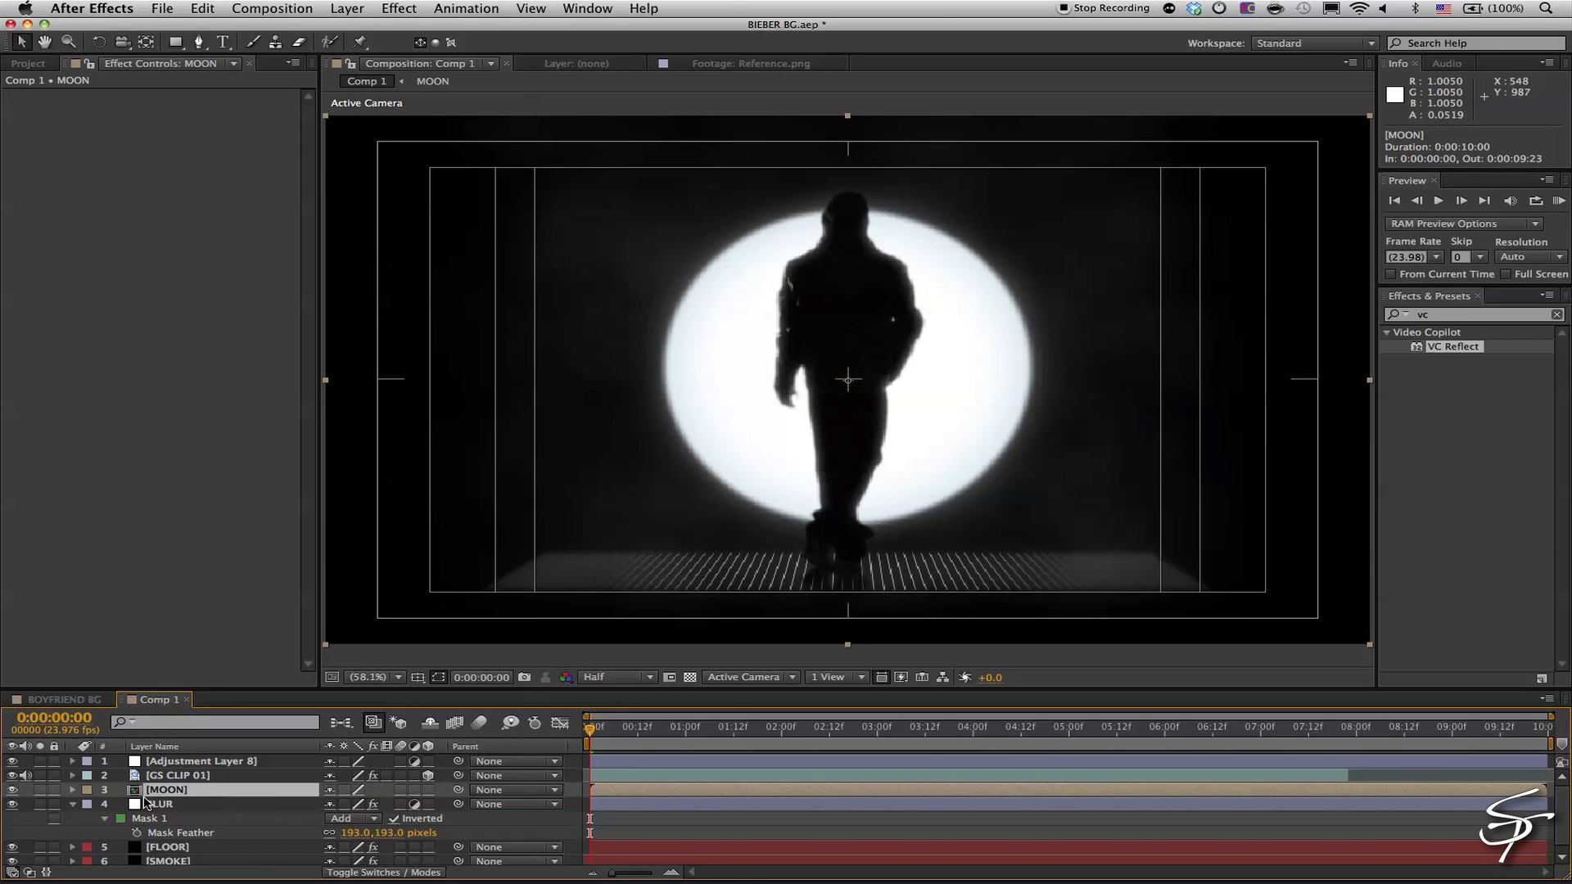
click(73, 805)
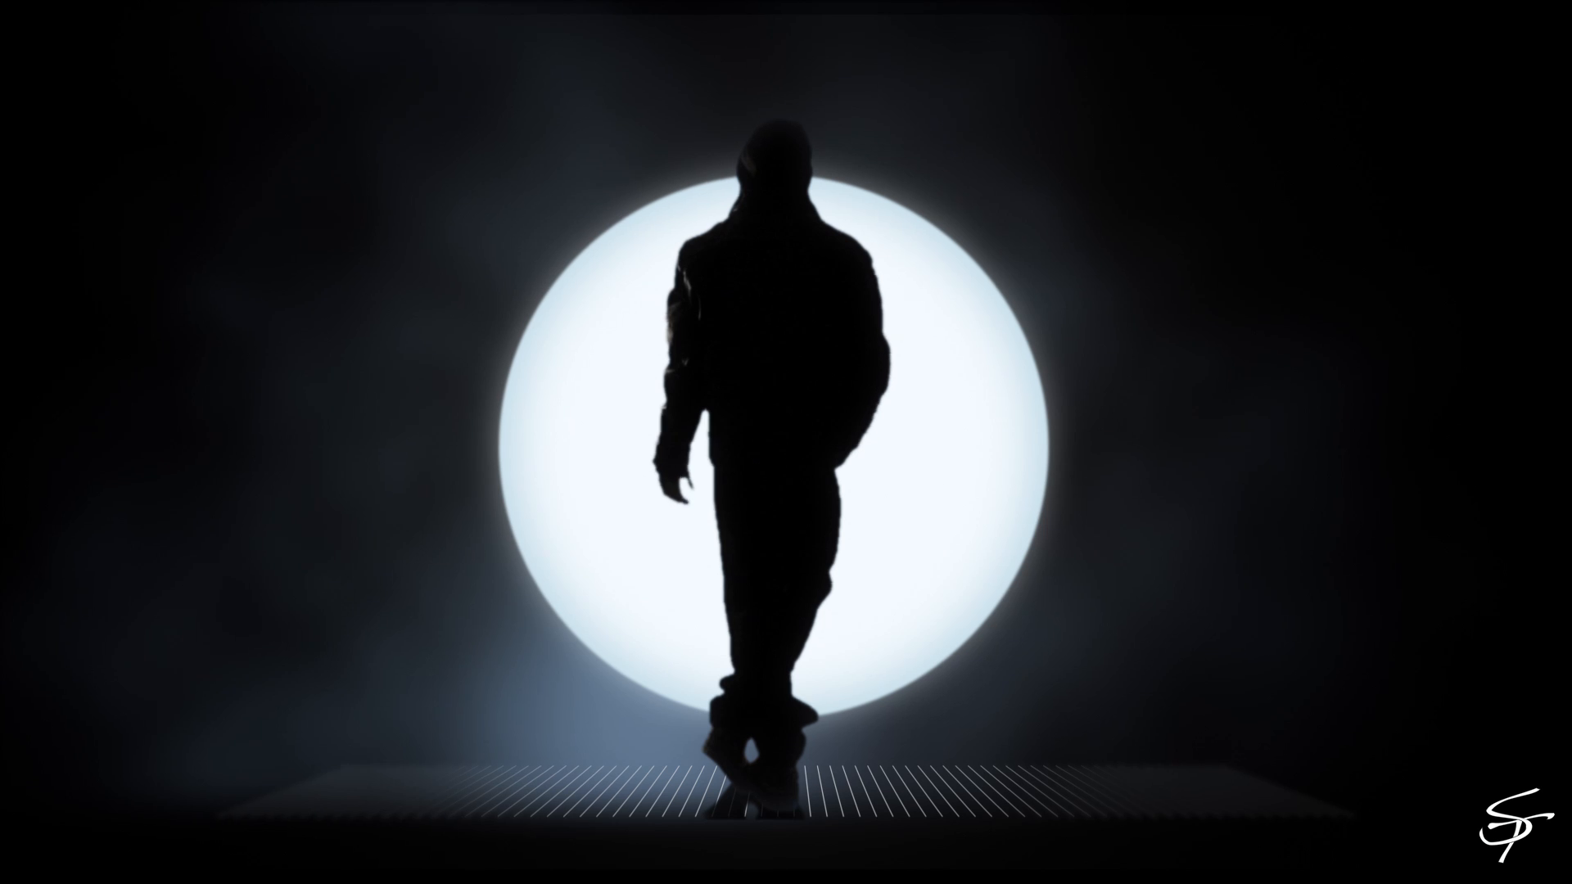